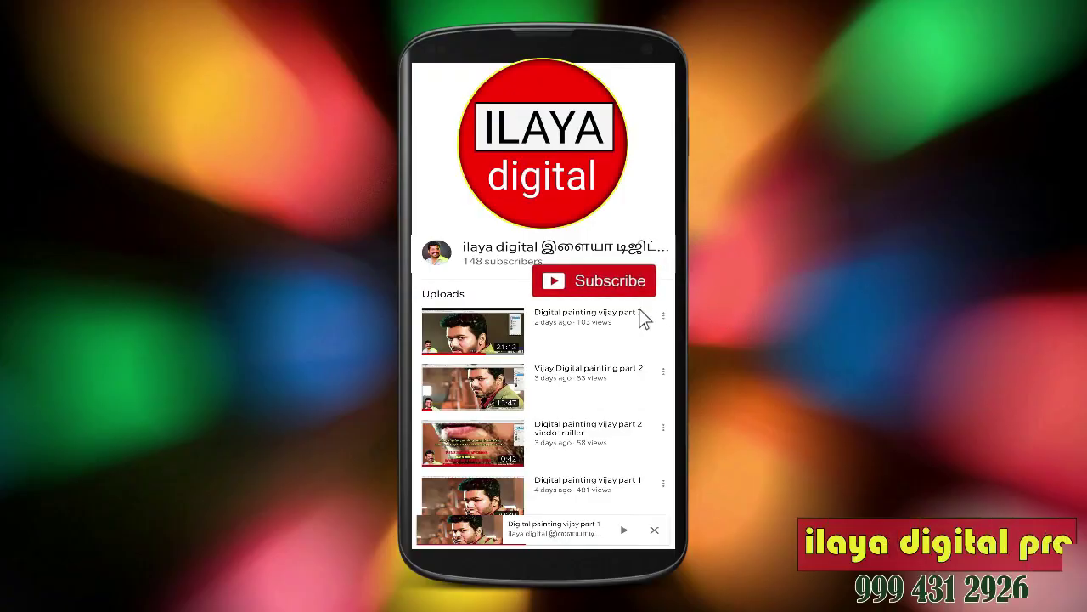
Subscribe to the digital painting channel from its YouTube channel page.
{"action": "left_click", "coordinate": [592, 284]}
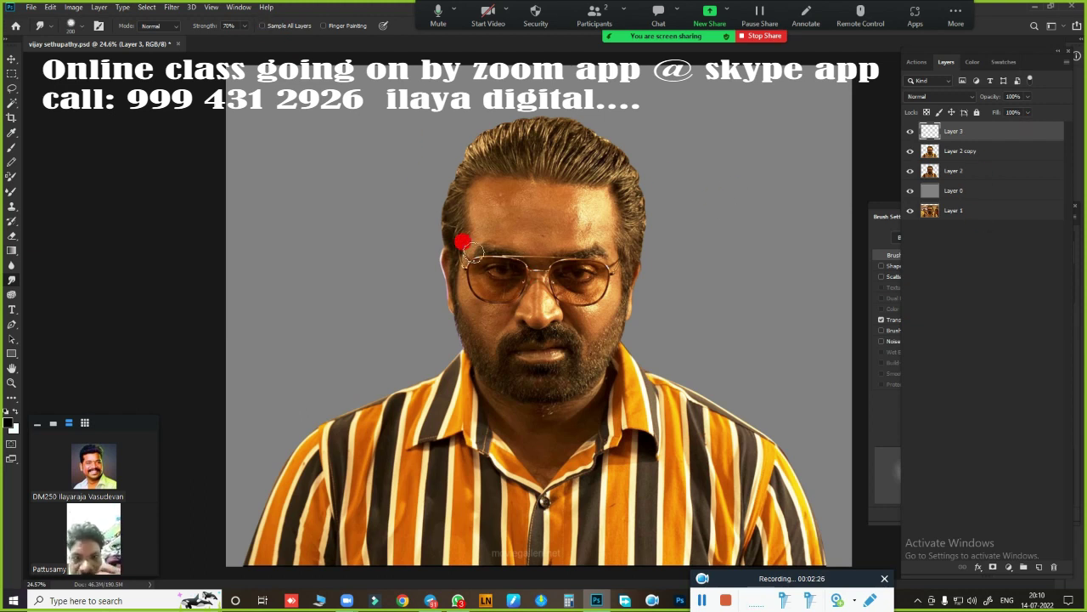
Enable Sample All Layers for the Smudge tool and shrink the brush size with [.
{"action": "left_click", "coordinate": [266, 26]}
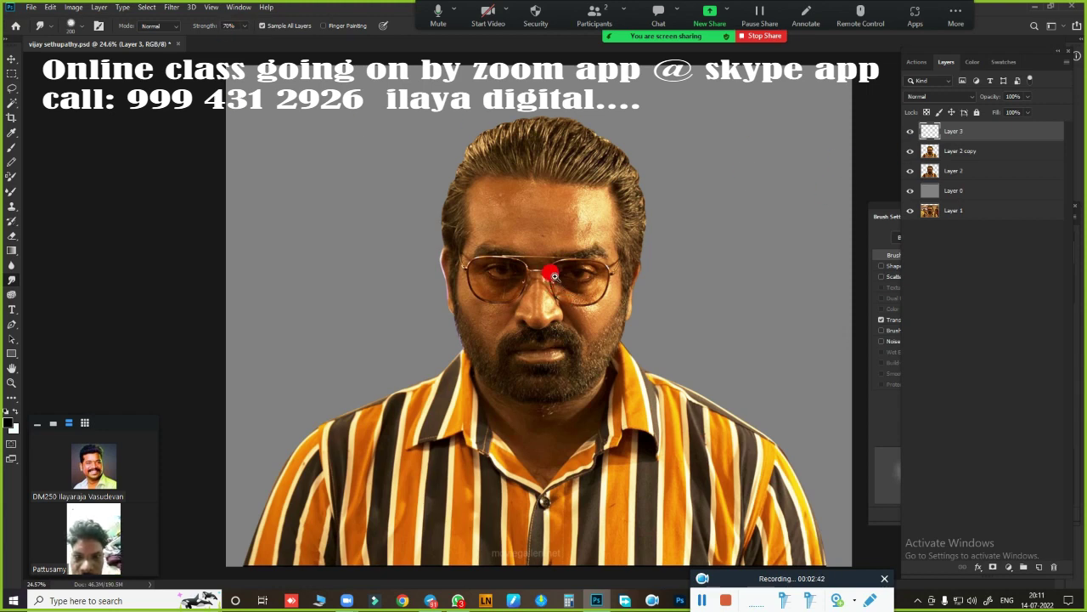
{"action": "scroll", "coordinate": [553, 276], "scroll_direction": "up", "scroll_amount": 3}
{"action": "scroll", "coordinate": [521, 291], "scroll_direction": "up", "scroll_amount": 2}
{"action": "scroll", "coordinate": [626, 325], "scroll_direction": "up", "scroll_amount": 1}
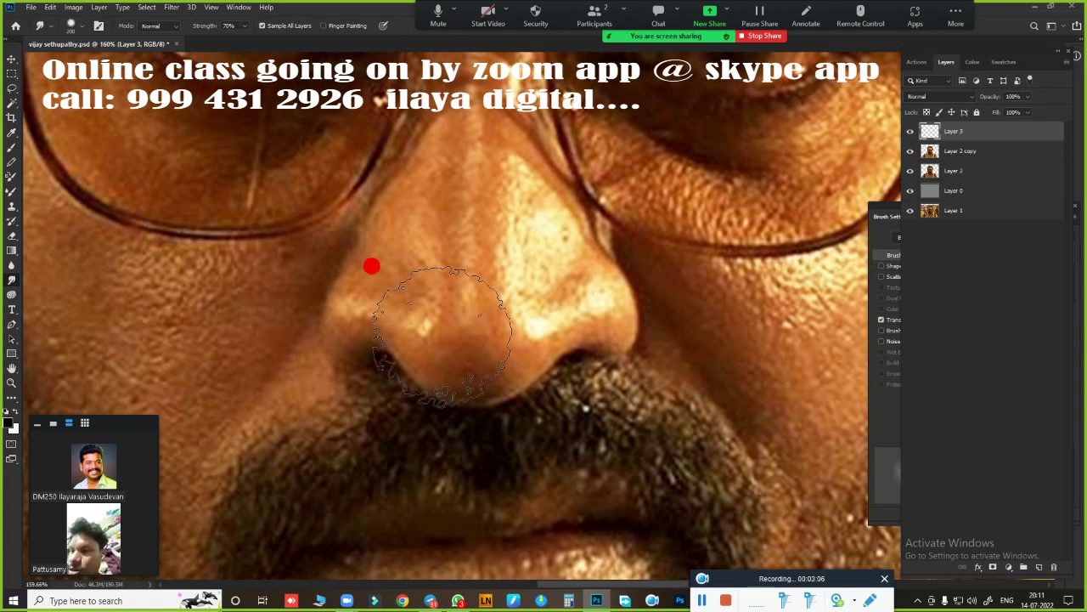
{"action": "key", "text": "bracketleft"}
{"action": "key", "text": "bracketleft"}
{"action": "key", "text": "bracketleft"}
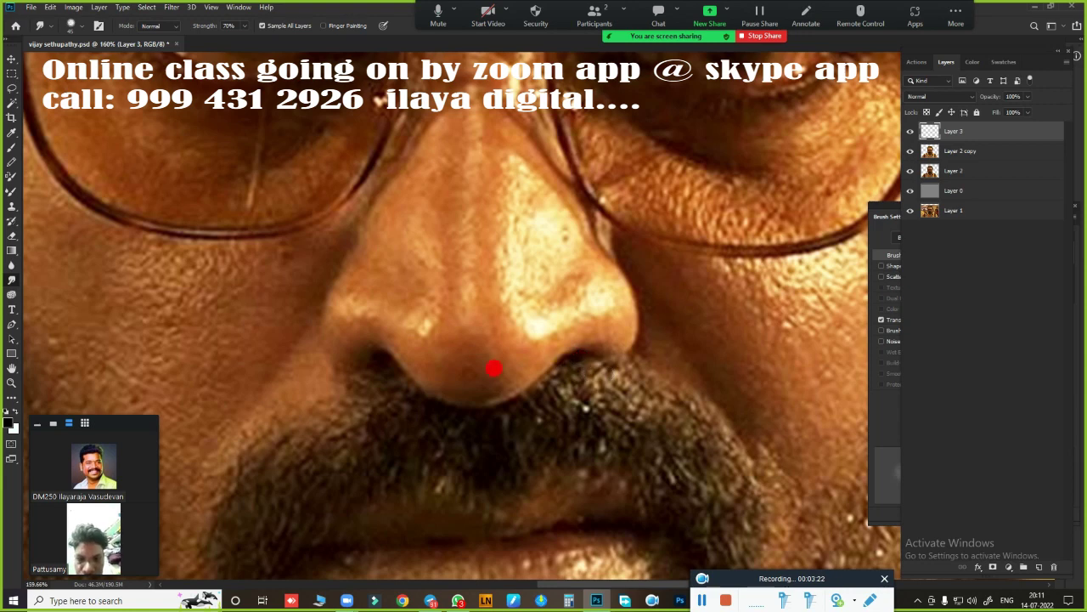
Zoom the view in on the nose.
{"action": "scroll", "coordinate": [493, 368], "scroll_direction": "down", "scroll_amount": 2}
{"action": "scroll", "coordinate": [459, 388], "scroll_direction": "down", "scroll_amount": 3}
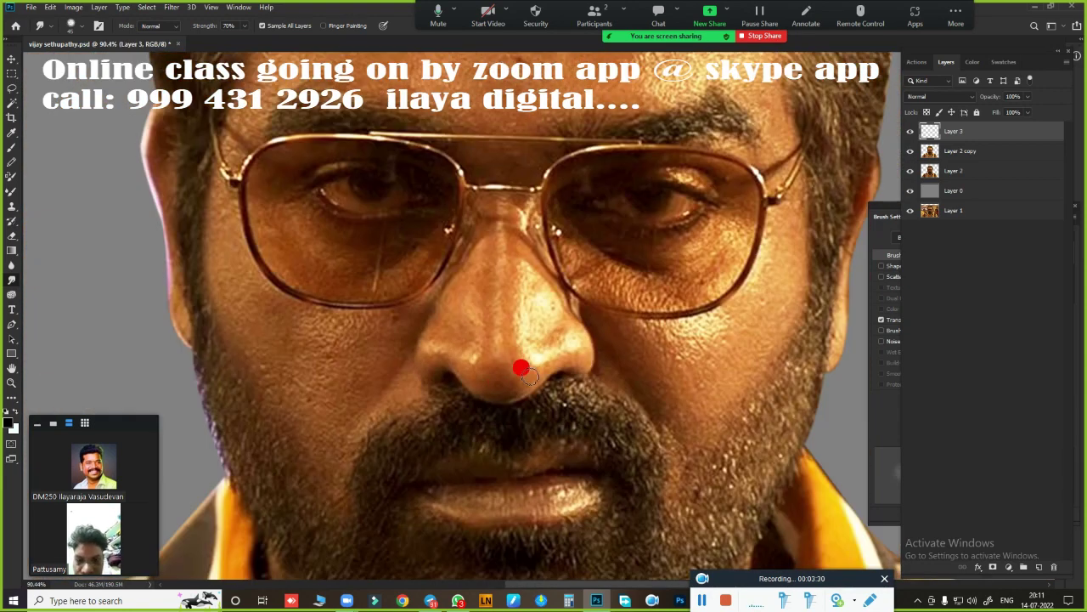
{"action": "scroll", "coordinate": [488, 264], "scroll_direction": "up", "scroll_amount": 2}
{"action": "scroll", "coordinate": [433, 303], "scroll_direction": "up", "scroll_amount": 2}
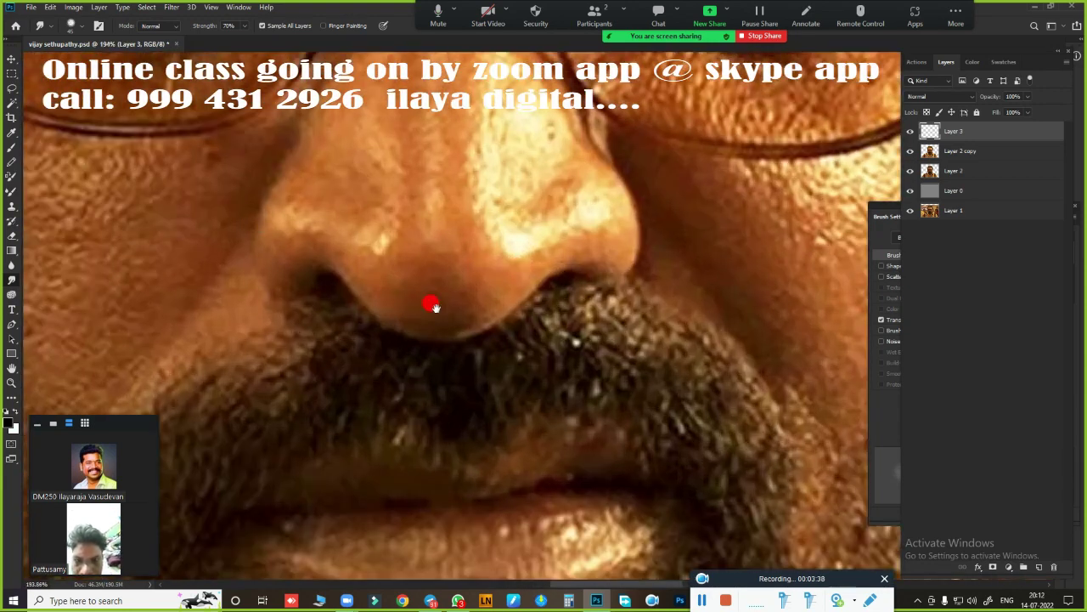
{"action": "scroll", "coordinate": [541, 311], "scroll_direction": "down", "scroll_amount": 2}
{"action": "scroll", "coordinate": [506, 332], "scroll_direction": "down", "scroll_amount": 4}
{"action": "scroll", "coordinate": [518, 323], "scroll_direction": "up", "scroll_amount": 4}
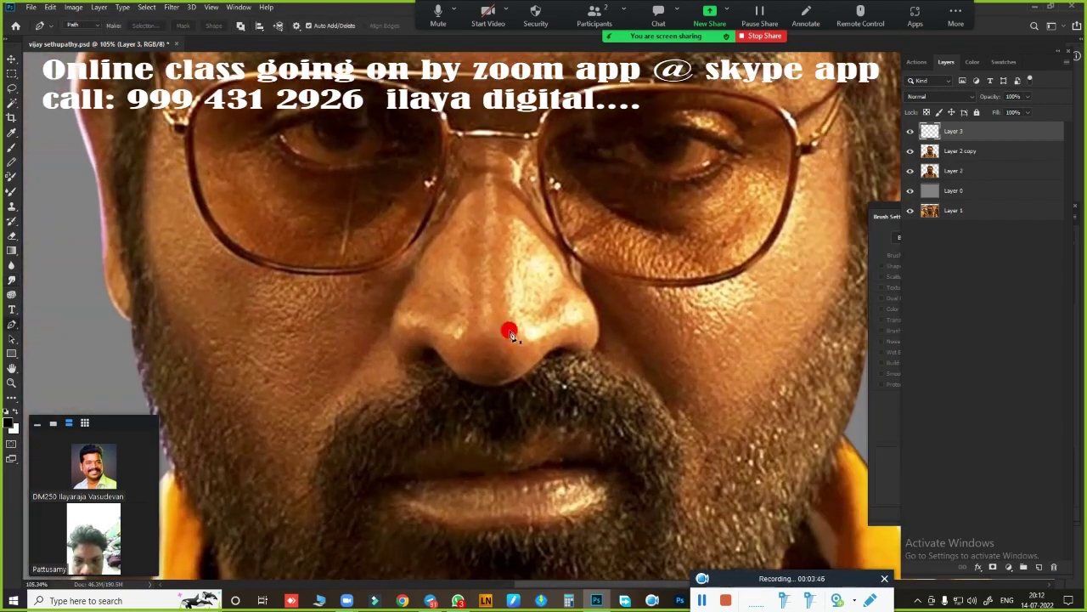
{"action": "scroll", "coordinate": [441, 336], "scroll_direction": "down", "scroll_amount": 4}
Start a Pen path beside the nose, curving it along the left and right nostrils.
{"action": "scroll", "coordinate": [391, 298], "scroll_direction": "up", "scroll_amount": 4}
{"action": "key", "text": "p"}
{"action": "left_click", "coordinate": [412, 251]}
{"action": "scroll", "coordinate": [481, 342], "scroll_direction": "down", "scroll_amount": 2}
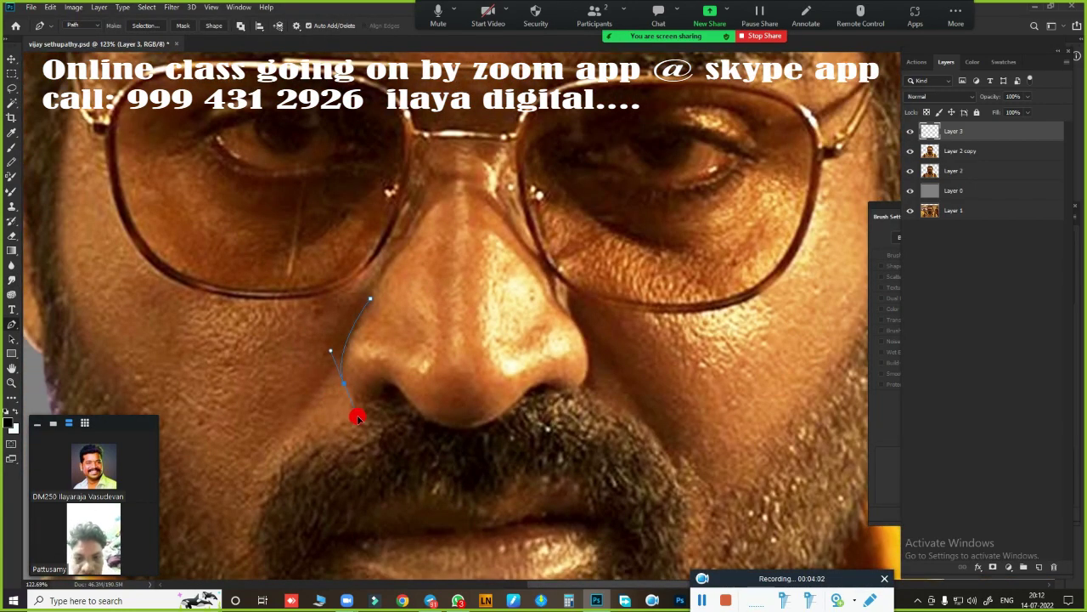
{"action": "scroll", "coordinate": [344, 389], "scroll_direction": "down", "scroll_amount": 3}
{"action": "scroll", "coordinate": [399, 357], "scroll_direction": "up", "scroll_amount": 4}
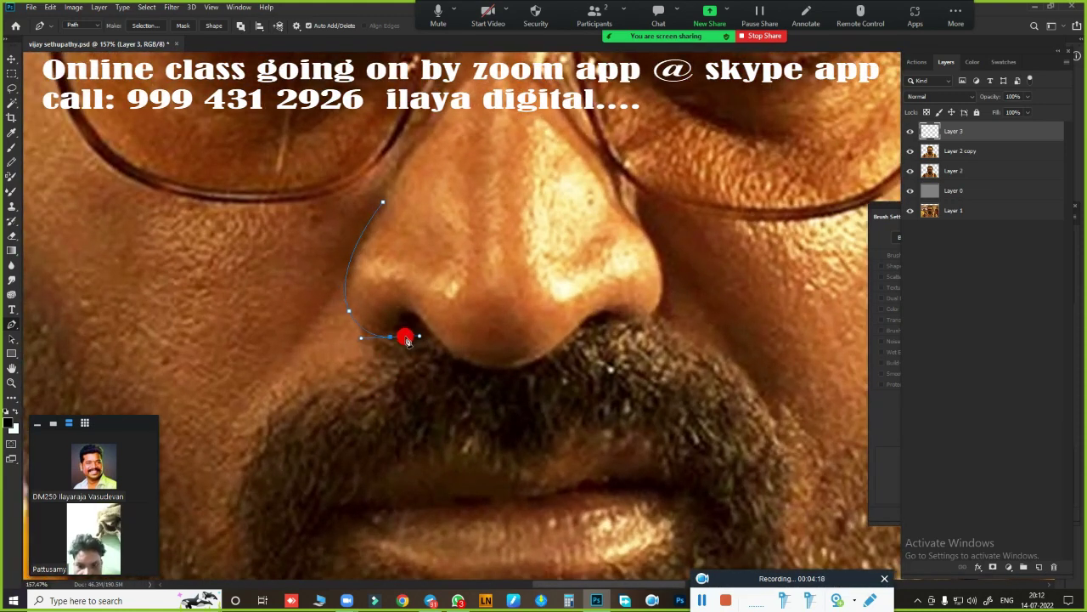
{"action": "left_click_drag", "start_coordinate": [403, 339], "coordinate": [400, 336]}
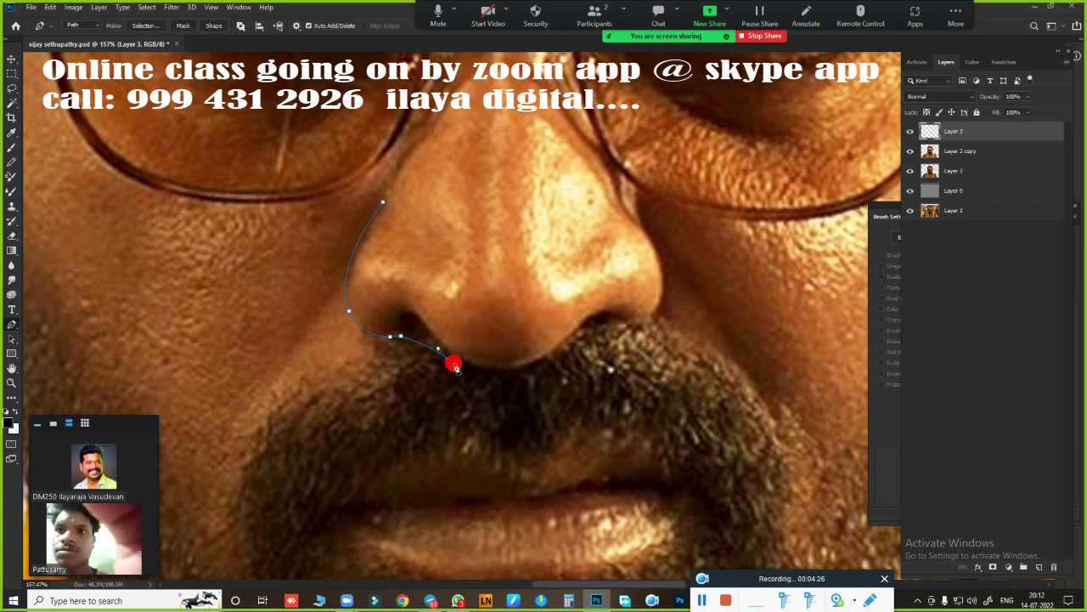
{"action": "left_click_drag", "start_coordinate": [404, 331], "coordinate": [297, 283]}
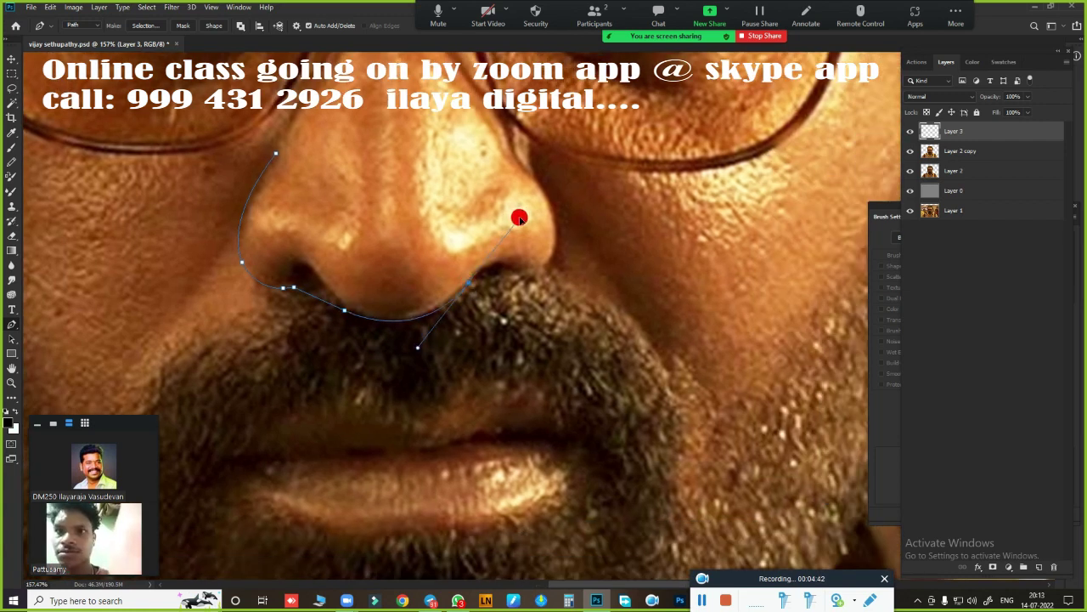
{"action": "left_click_drag", "start_coordinate": [515, 272], "coordinate": [531, 301]}
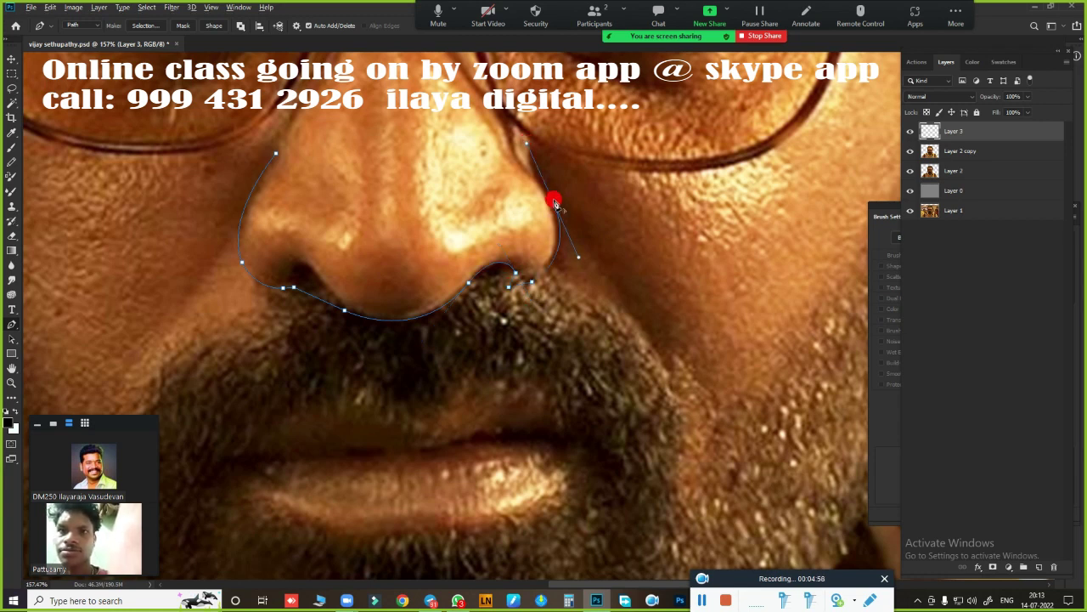
Undo the misplaced last segment of the nose path.
{"action": "scroll", "coordinate": [553, 202], "scroll_direction": "up", "scroll_amount": 2}
{"action": "scroll", "coordinate": [557, 253], "scroll_direction": "down", "scroll_amount": 5}
{"action": "scroll", "coordinate": [550, 247], "scroll_direction": "up", "scroll_amount": 5}
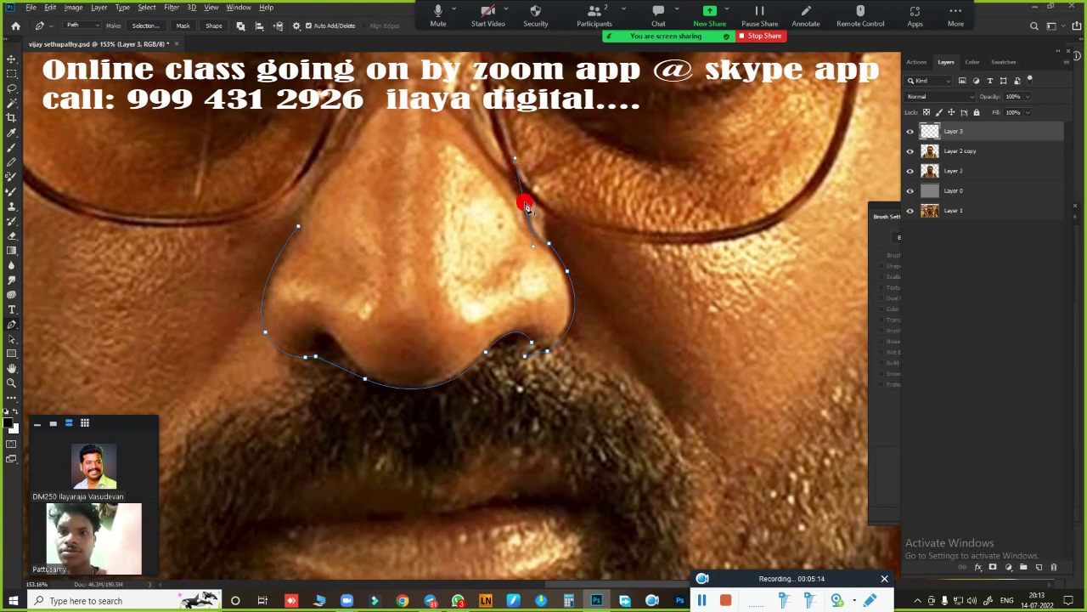
{"action": "scroll", "coordinate": [526, 207], "scroll_direction": "down", "scroll_amount": 3}
{"action": "scroll", "coordinate": [523, 384], "scroll_direction": "up", "scroll_amount": 2}
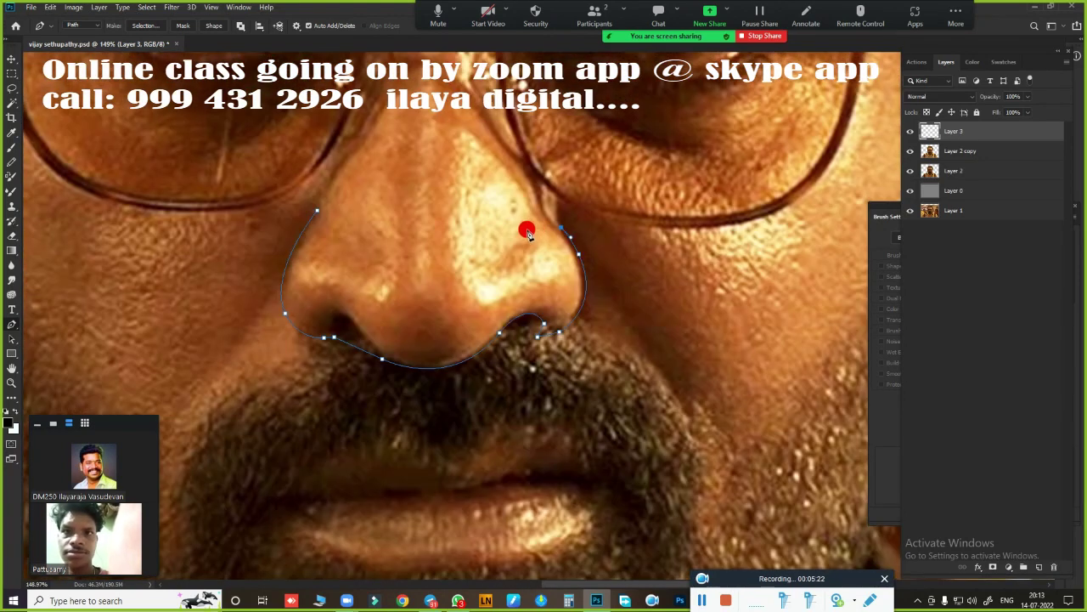
{"action": "scroll", "coordinate": [517, 259], "scroll_direction": "down", "scroll_amount": 5}
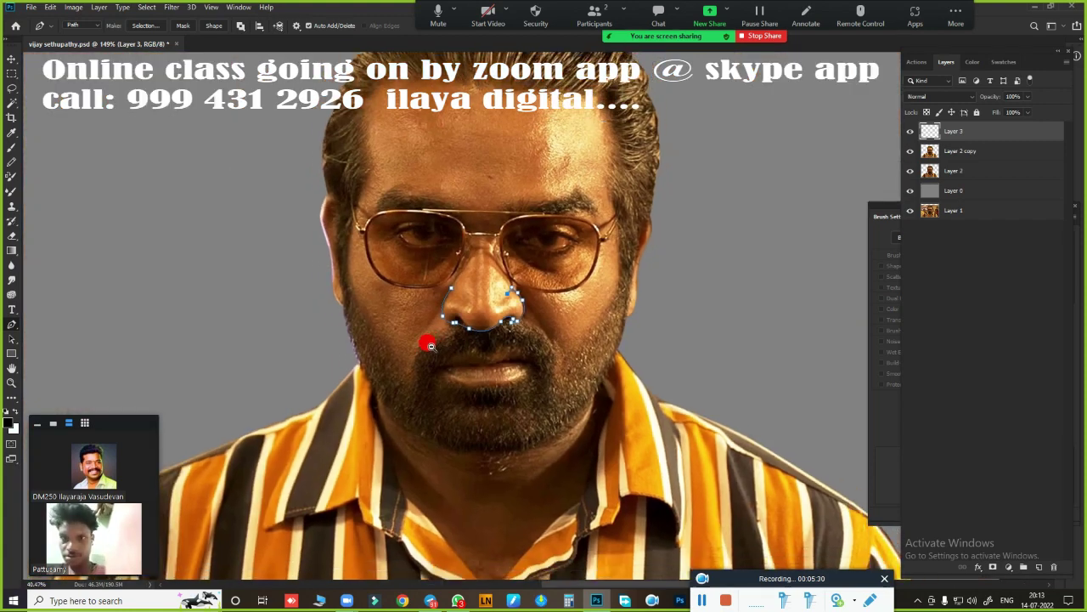
{"action": "scroll", "coordinate": [497, 292], "scroll_direction": "up", "scroll_amount": 3}
{"action": "scroll", "coordinate": [513, 300], "scroll_direction": "up", "scroll_amount": 2}
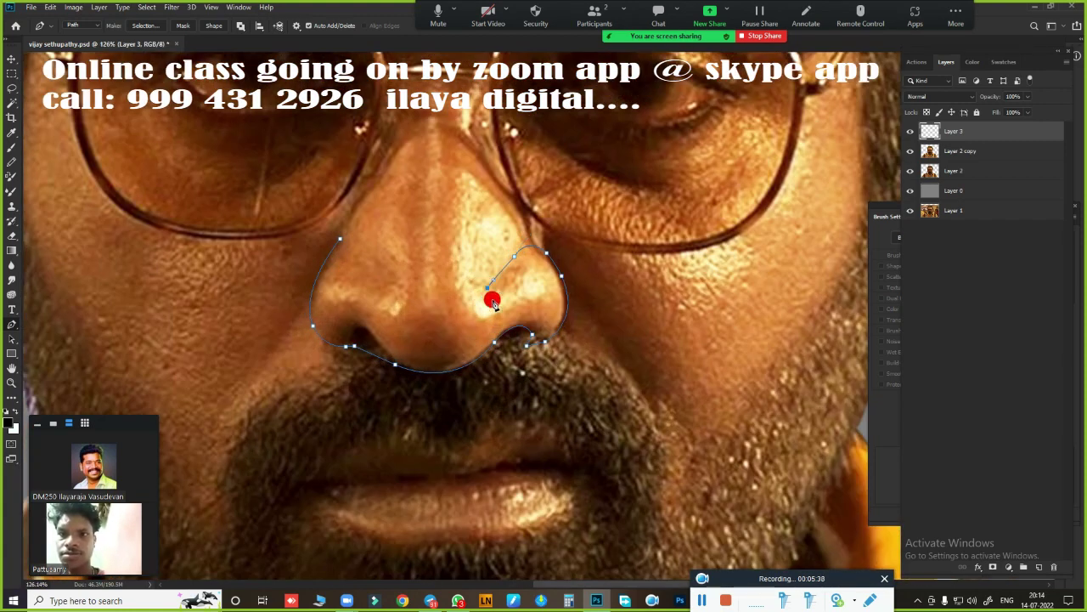
{"action": "scroll", "coordinate": [493, 302], "scroll_direction": "down", "scroll_amount": 1}
{"action": "key", "text": "ctrl+z"}
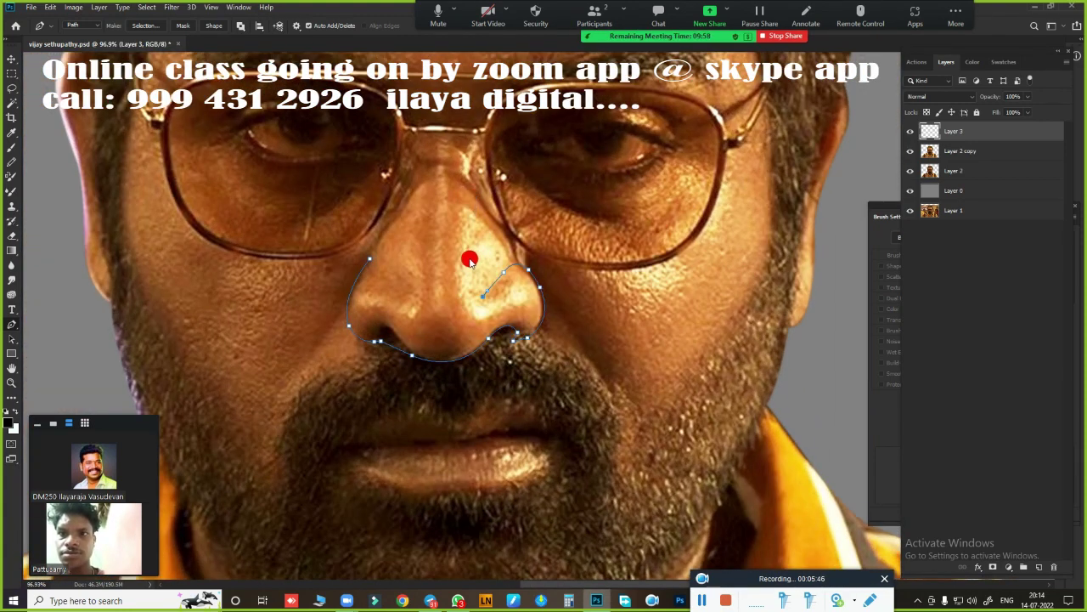
Add a point near the nose tip, close the outline, and load it as a selection.
{"action": "scroll", "coordinate": [498, 293], "scroll_direction": "up", "scroll_amount": 1}
{"action": "scroll", "coordinate": [481, 303], "scroll_direction": "up", "scroll_amount": 1}
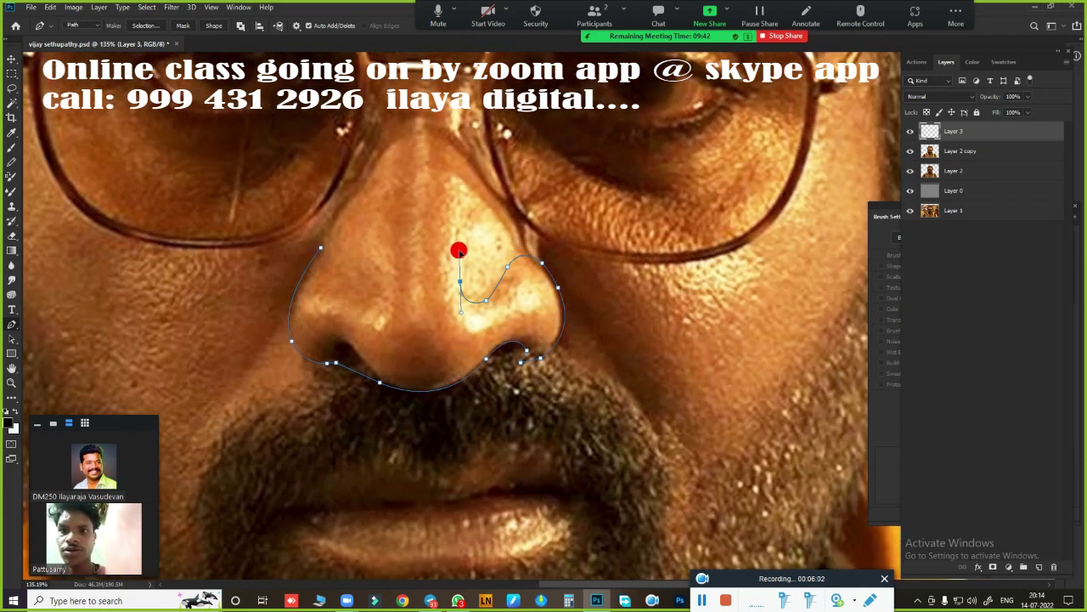
{"action": "scroll", "coordinate": [441, 153], "scroll_direction": "down", "scroll_amount": 2}
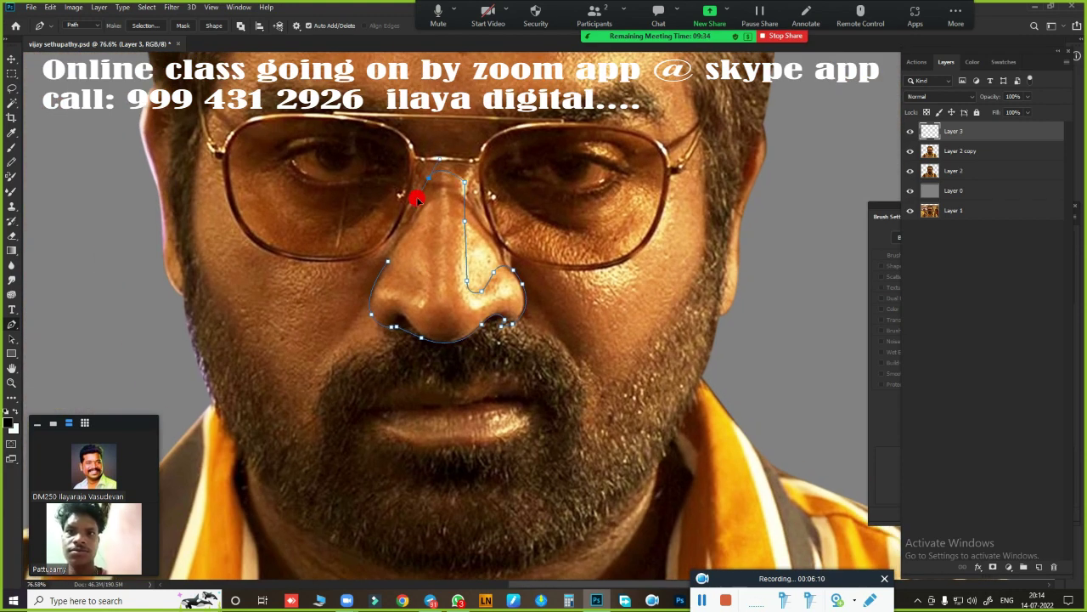
{"action": "left_click", "coordinate": [429, 299]}
{"action": "scroll", "coordinate": [403, 258], "scroll_direction": "up", "scroll_amount": 2}
{"action": "scroll", "coordinate": [404, 304], "scroll_direction": "down", "scroll_amount": 2}
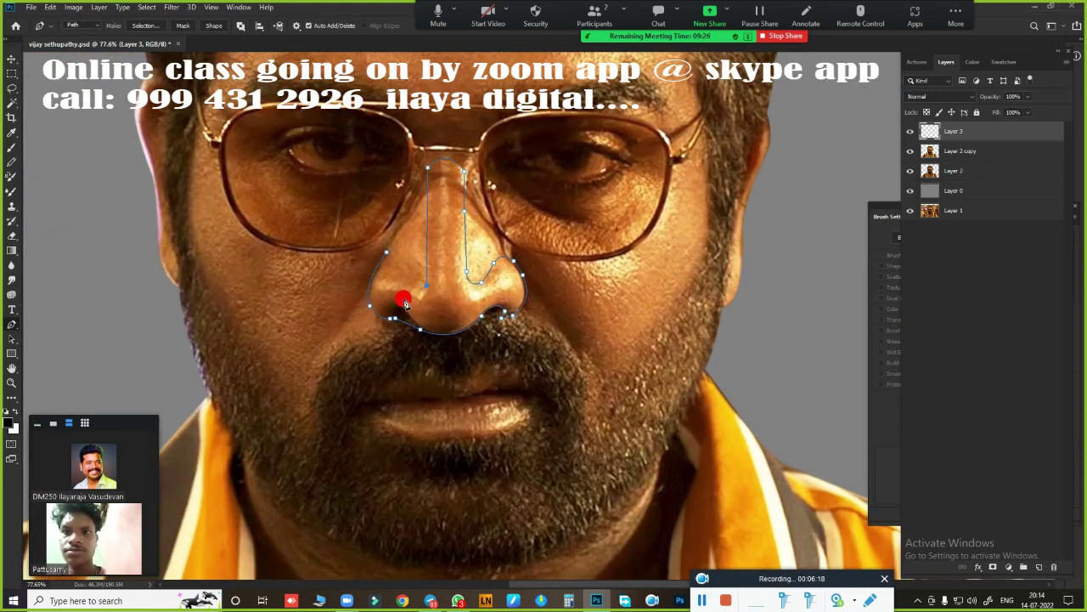
{"action": "left_click", "coordinate": [371, 260]}
{"action": "scroll", "coordinate": [371, 264], "scroll_direction": "down", "scroll_amount": 3}
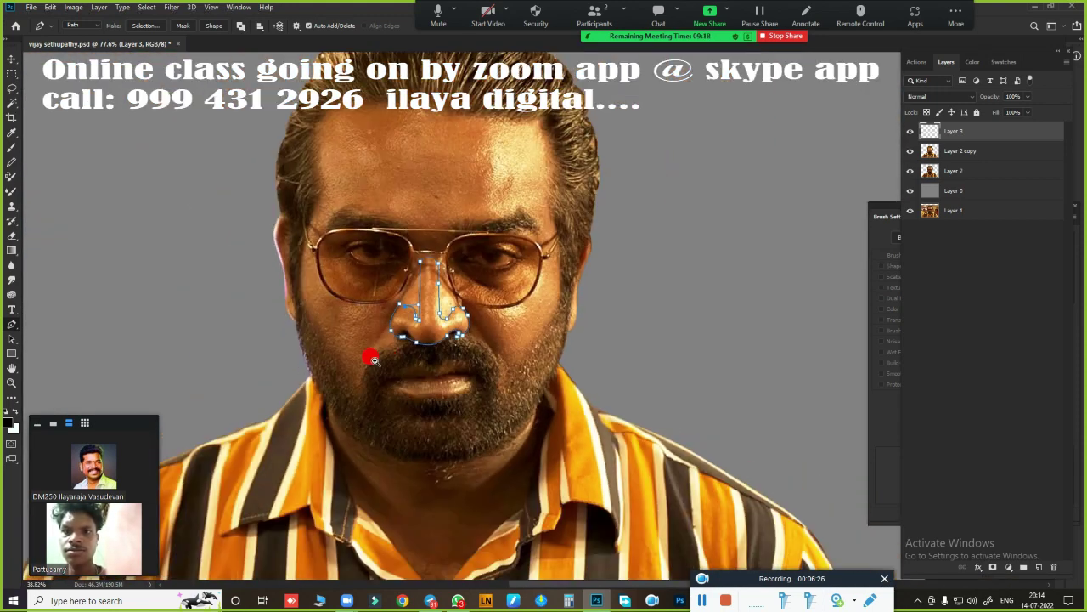
{"action": "key", "text": "ctrl+Return"}
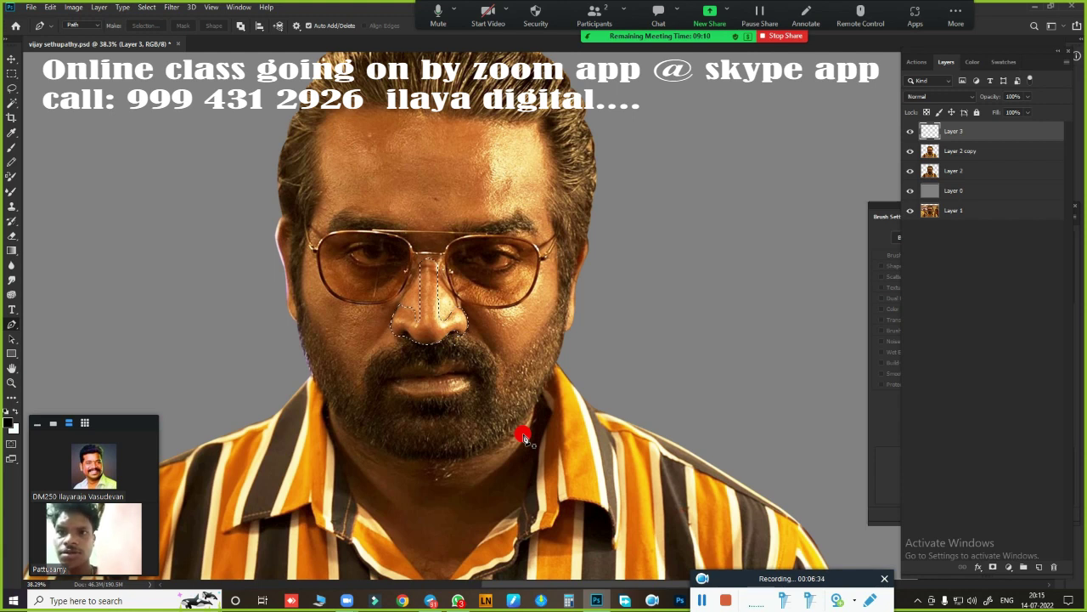
Apply a 2-pixel feather to the nose selection and return to the Smudge tool.
{"action": "scroll", "coordinate": [477, 351], "scroll_direction": "up", "scroll_amount": 4}
{"action": "key", "text": "shift+F6"}
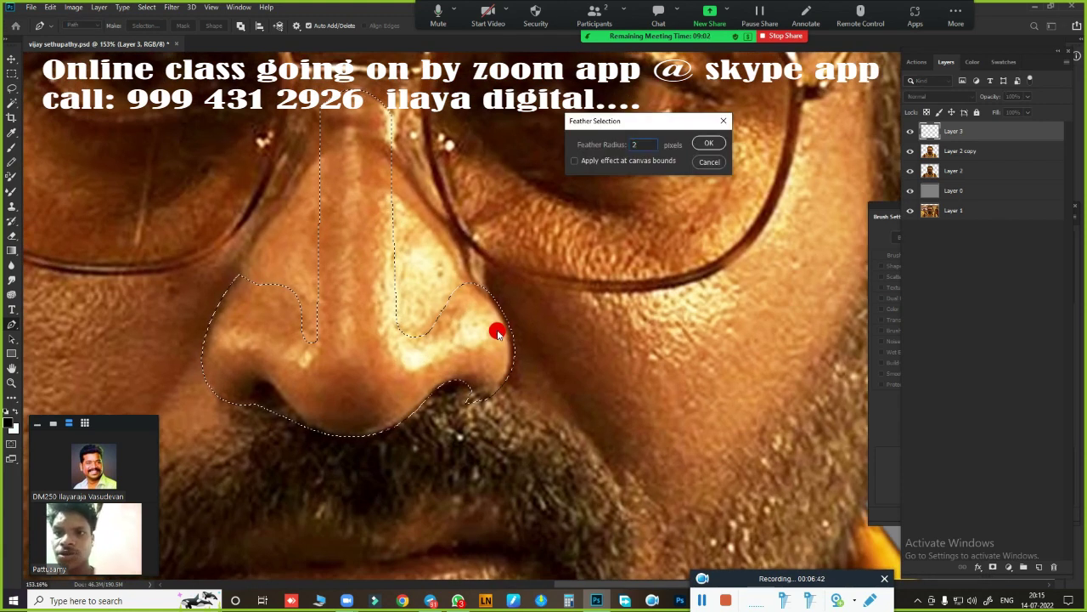
{"action": "key", "text": "Return"}
{"action": "key", "text": "r"}
{"action": "scroll", "coordinate": [444, 400], "scroll_direction": "up", "scroll_amount": 2}
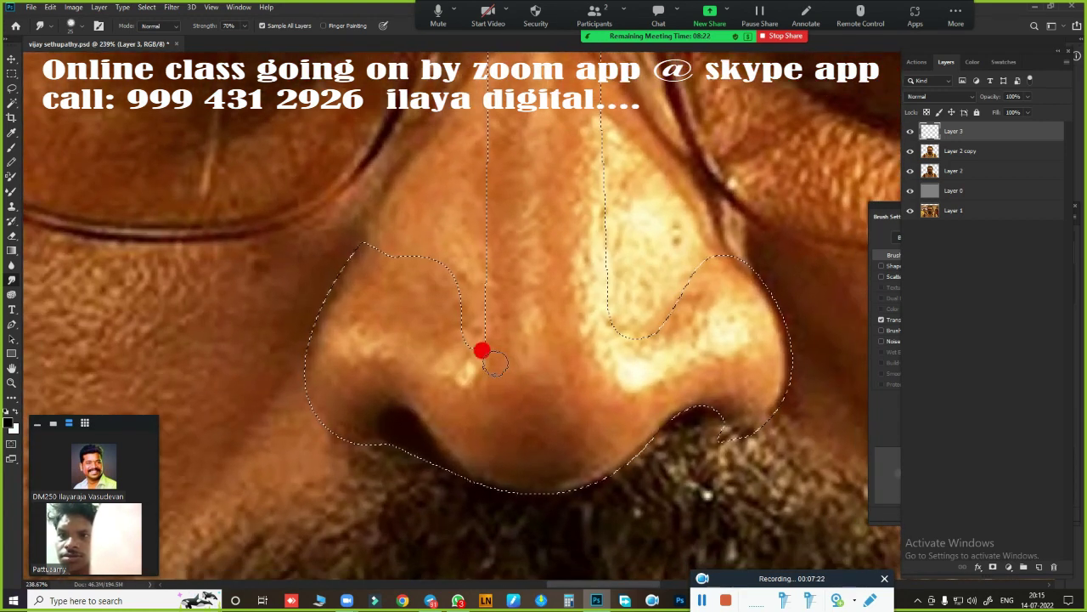
Dismiss the Image Size dialog without making changes.
{"action": "key", "text": "ctrl+alt+i"}
{"action": "left_click", "coordinate": [375, 290]}
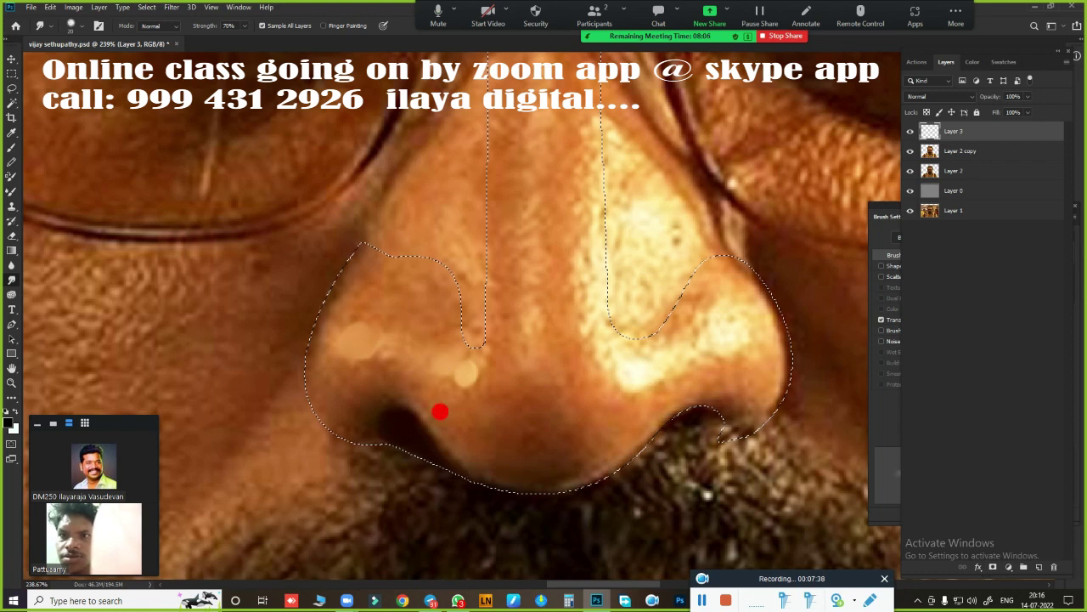
{"action": "scroll", "coordinate": [475, 399], "scroll_direction": "up", "scroll_amount": 2}
{"action": "scroll", "coordinate": [512, 388], "scroll_direction": "up", "scroll_amount": 1}
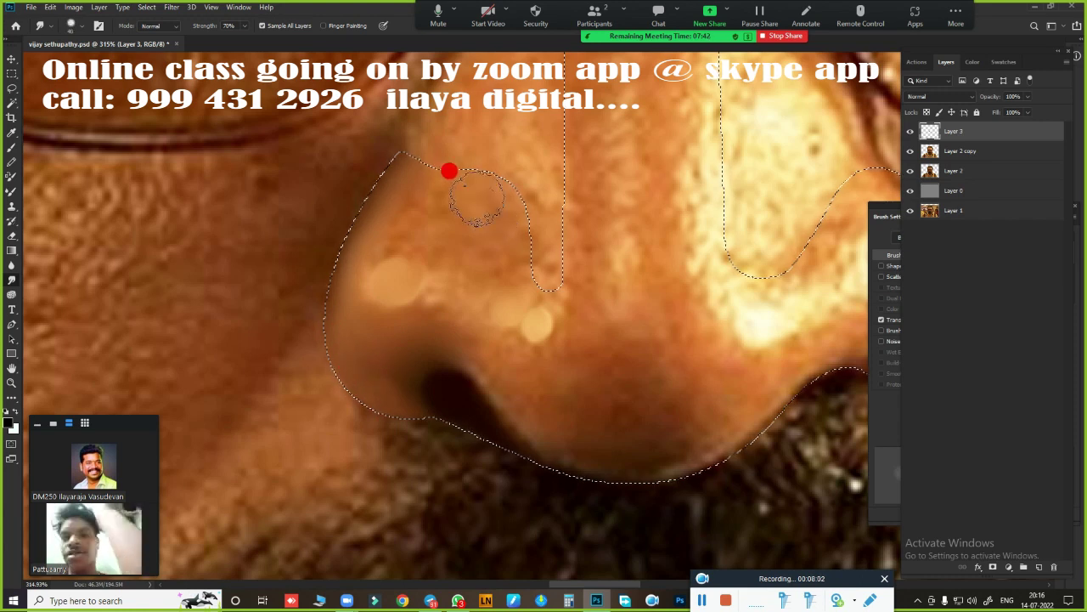
Smudge the light blob on the nose tip and the highlight near the right nostril.
{"action": "left_click_drag", "start_coordinate": [364, 211], "coordinate": [401, 293]}
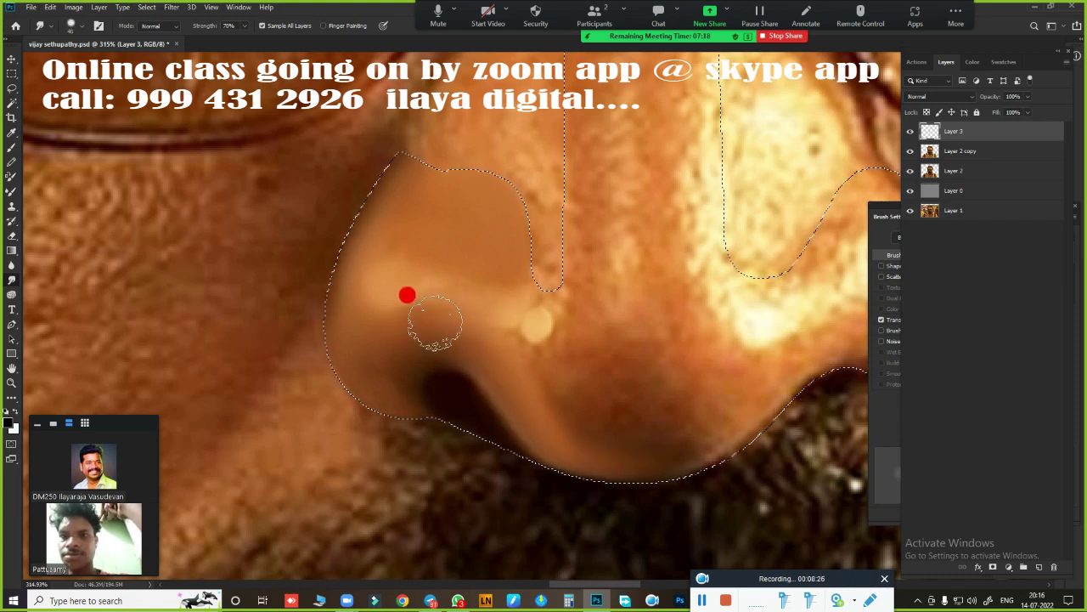
{"action": "scroll", "coordinate": [620, 396], "scroll_direction": "down", "scroll_amount": 3}
{"action": "scroll", "coordinate": [490, 317], "scroll_direction": "up", "scroll_amount": 3}
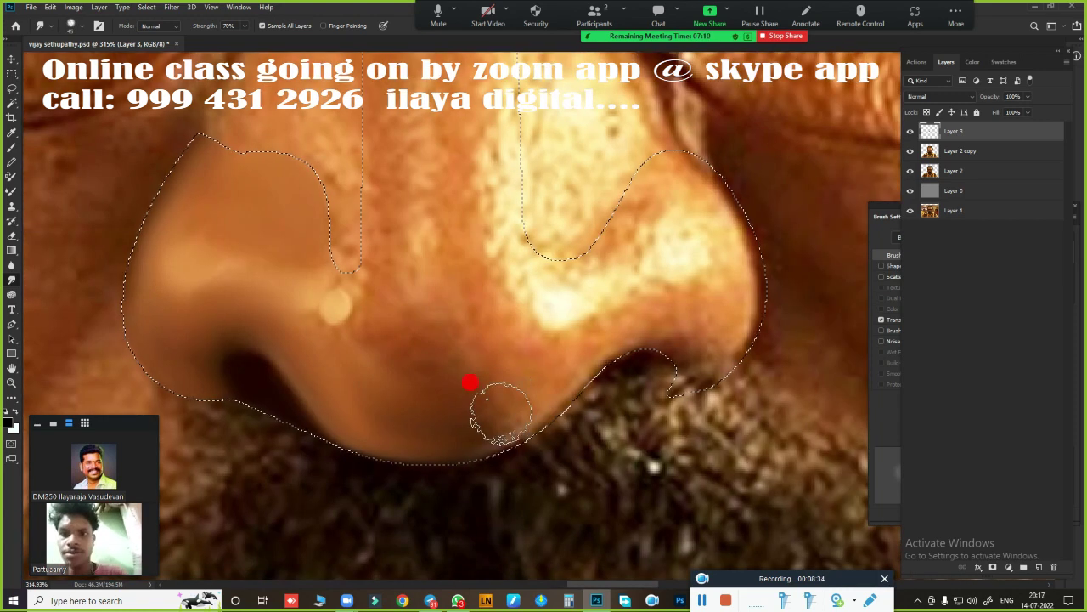
{"action": "mouse_move", "coordinate": [307, 310]}
{"action": "left_mouse_down"}
{"action": "mouse_move", "coordinate": [282, 230]}
{"action": "mouse_move", "coordinate": [359, 303]}
{"action": "mouse_move", "coordinate": [354, 266]}
{"action": "left_mouse_up"}
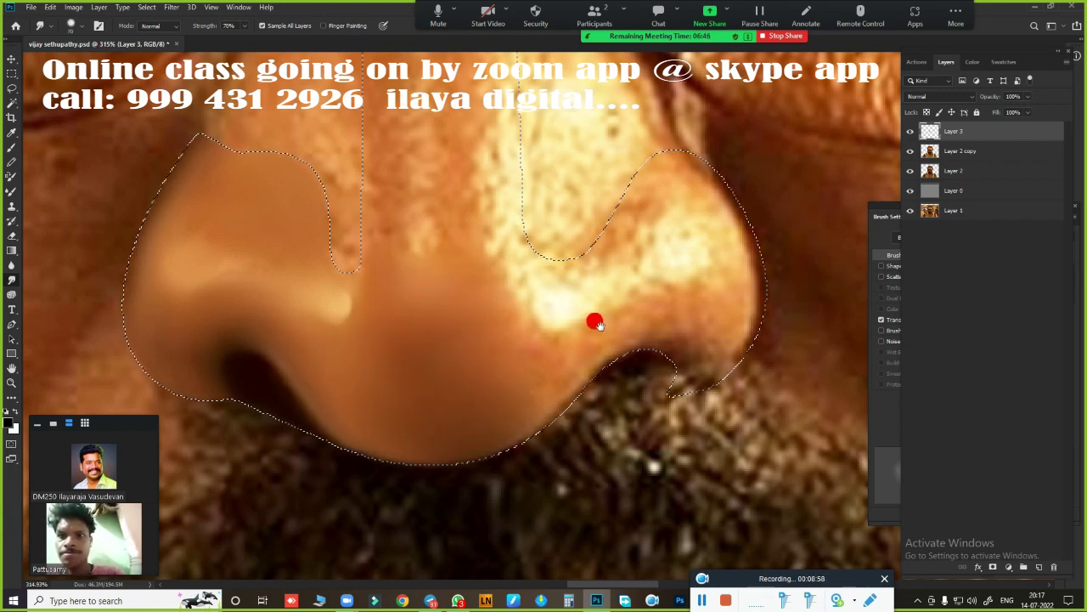
{"action": "left_click_drag", "start_coordinate": [650, 236], "coordinate": [468, 328]}
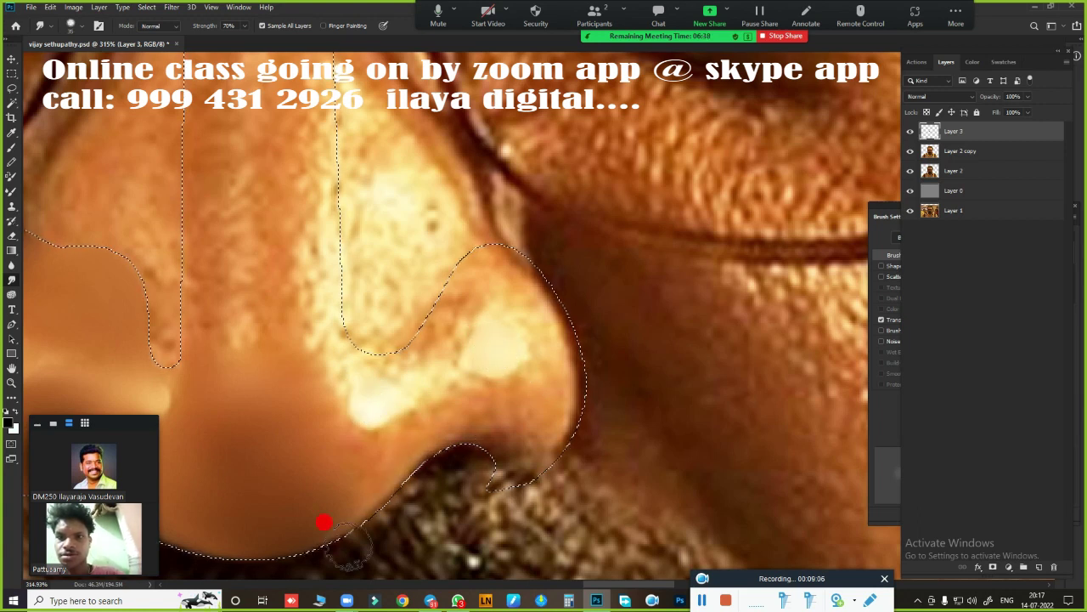
{"action": "left_click_drag", "start_coordinate": [257, 514], "coordinate": [480, 323]}
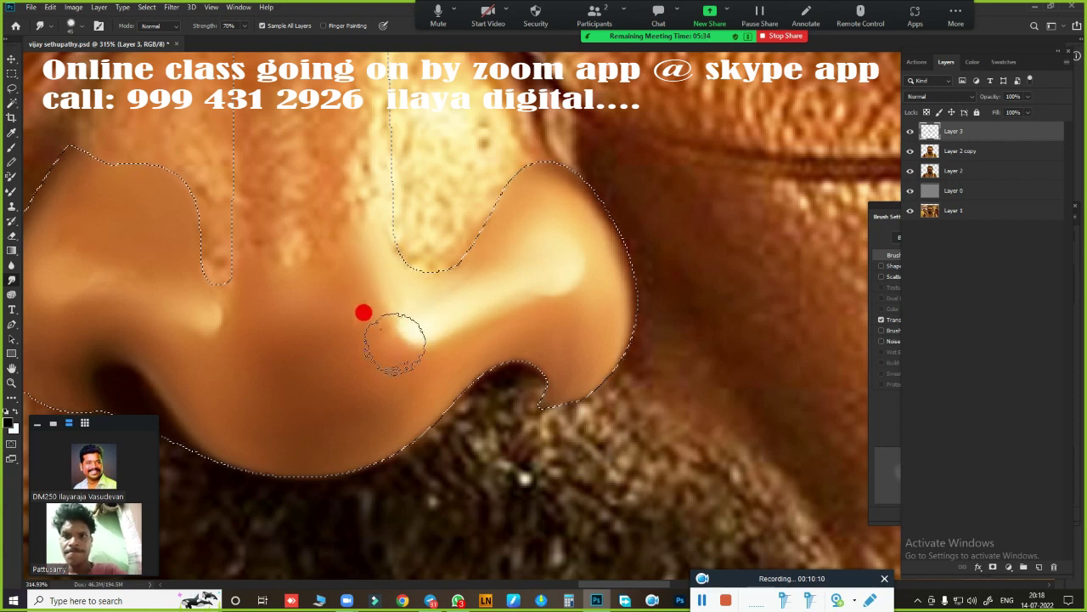
Deselect the nose and smudge the nose bridge skin smooth upward.
{"action": "scroll", "coordinate": [395, 456], "scroll_direction": "down", "scroll_amount": 3}
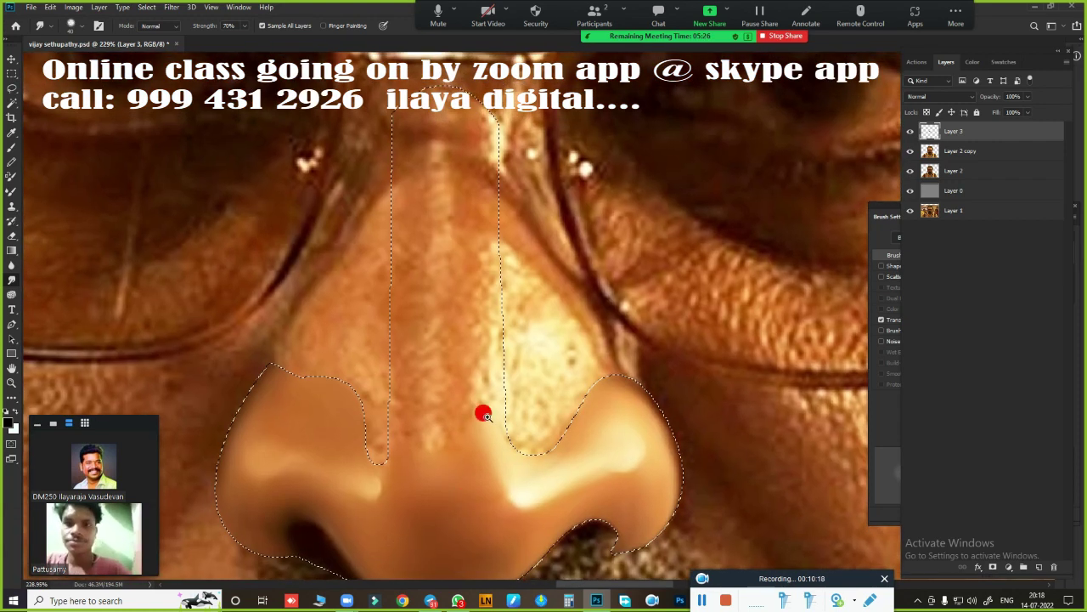
{"action": "scroll", "coordinate": [483, 410], "scroll_direction": "up", "scroll_amount": 2}
{"action": "key", "text": "ctrl+d"}
{"action": "scroll", "coordinate": [476, 398], "scroll_direction": "up", "scroll_amount": 1}
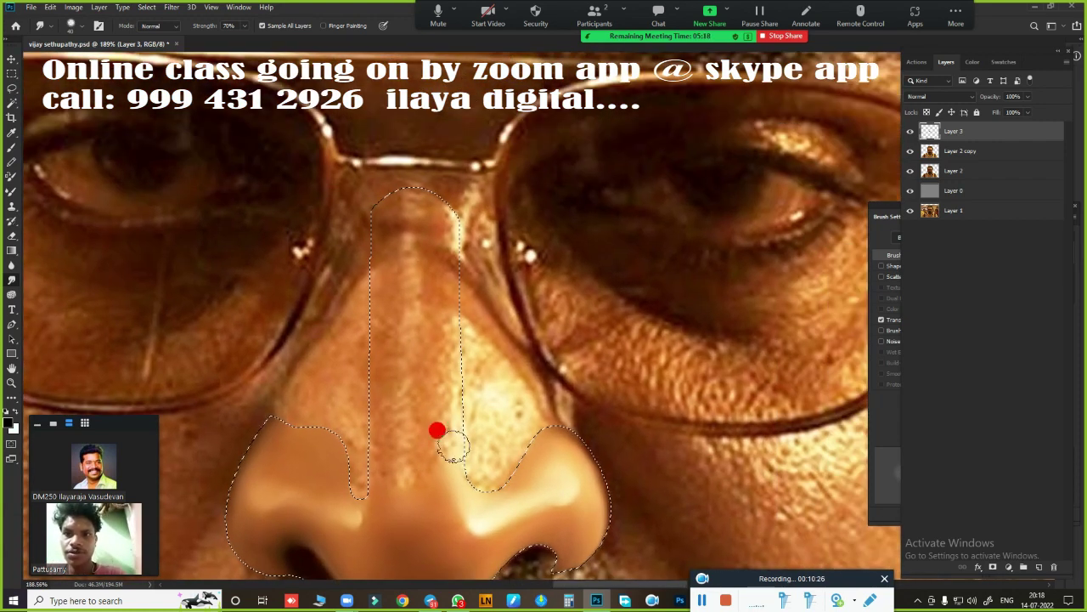
{"action": "scroll", "coordinate": [459, 408], "scroll_direction": "up", "scroll_amount": 1}
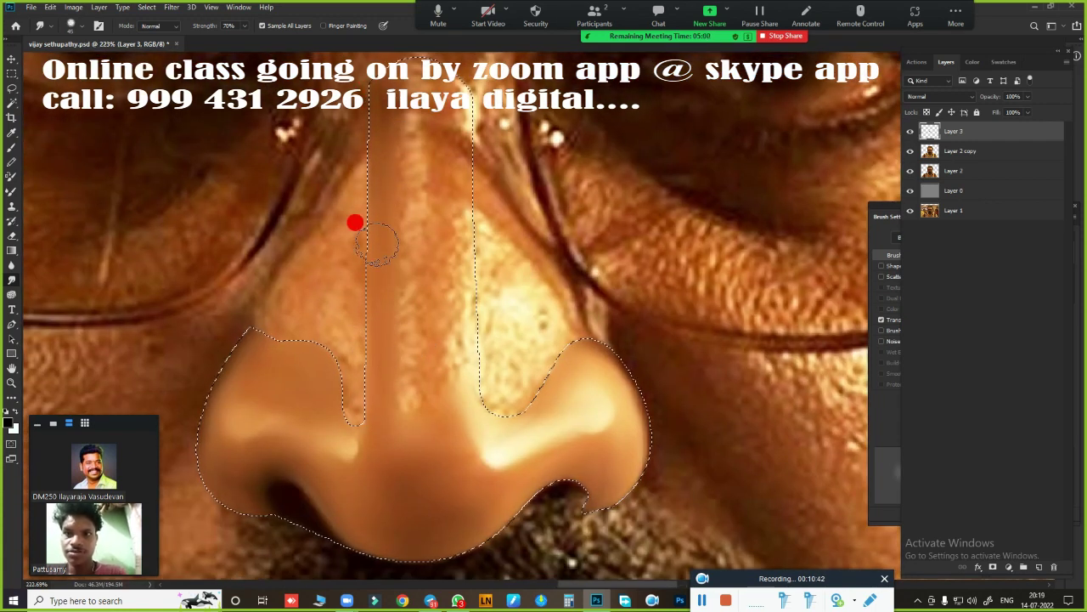
{"action": "left_click_drag", "start_coordinate": [468, 329], "coordinate": [459, 119]}
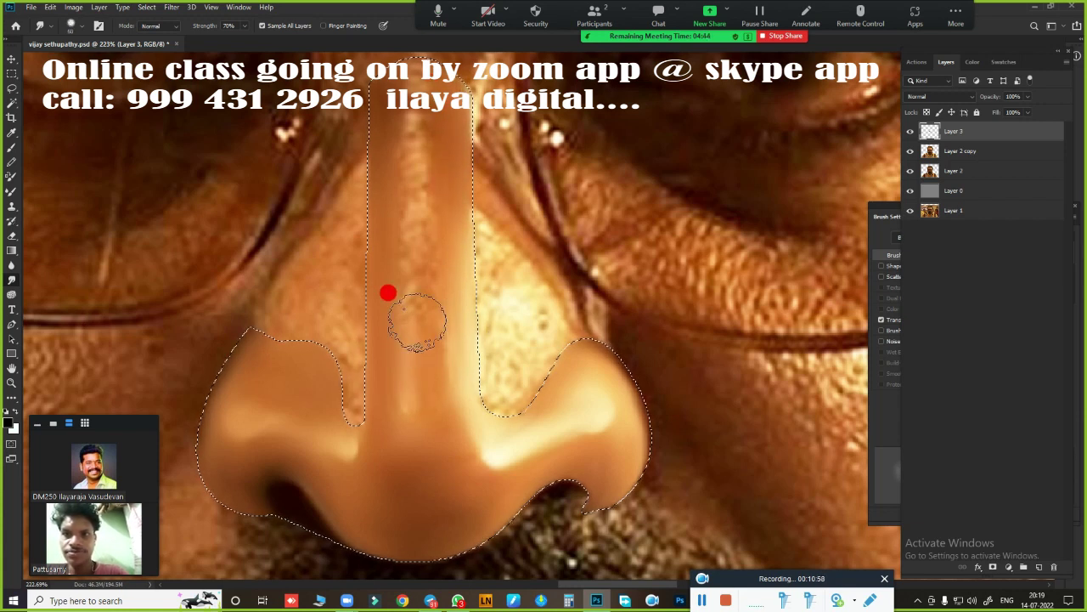
{"action": "left_click_drag", "start_coordinate": [416, 323], "coordinate": [416, 138]}
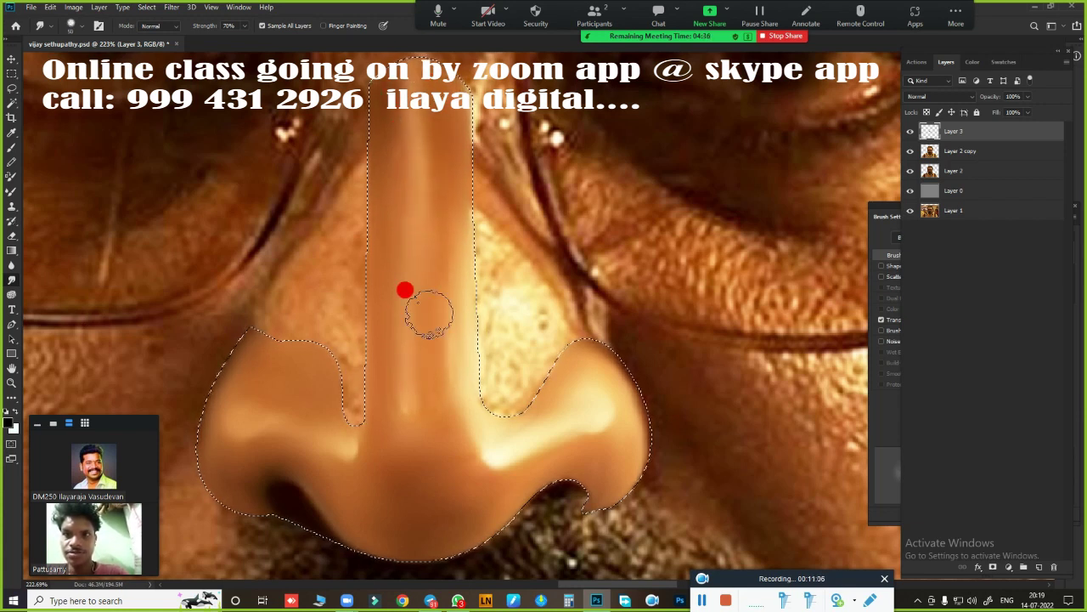
Smudge the nostril skin, the bridge, and the left and right nose edges smooth.
{"action": "scroll", "coordinate": [521, 398], "scroll_direction": "down", "scroll_amount": 3}
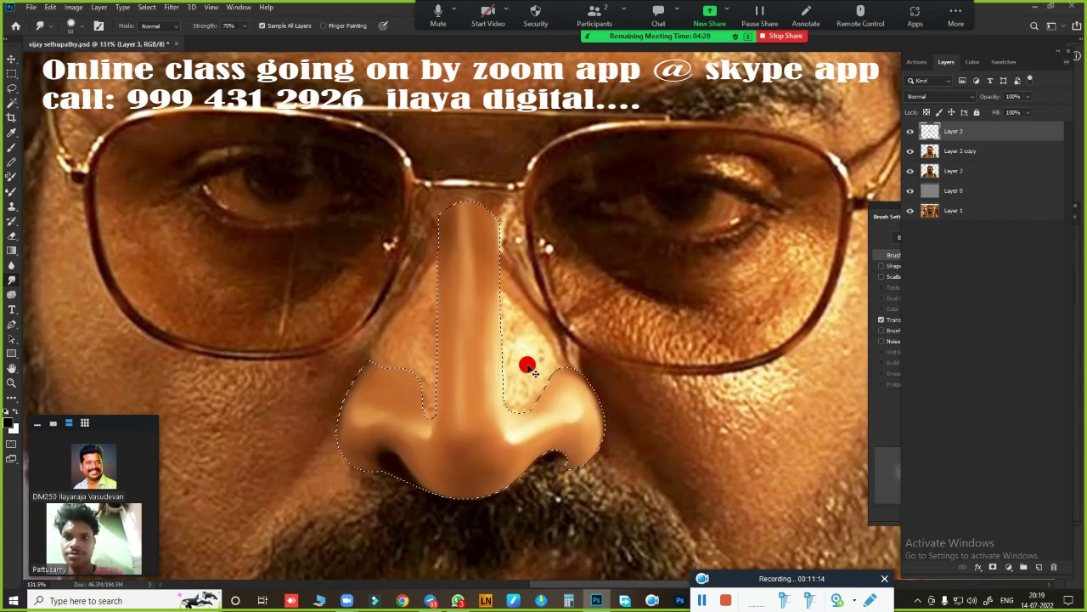
{"action": "mouse_move", "coordinate": [574, 399]}
{"action": "left_mouse_down"}
{"action": "mouse_move", "coordinate": [604, 470]}
{"action": "mouse_move", "coordinate": [530, 402]}
{"action": "mouse_move", "coordinate": [542, 416]}
{"action": "left_mouse_up"}
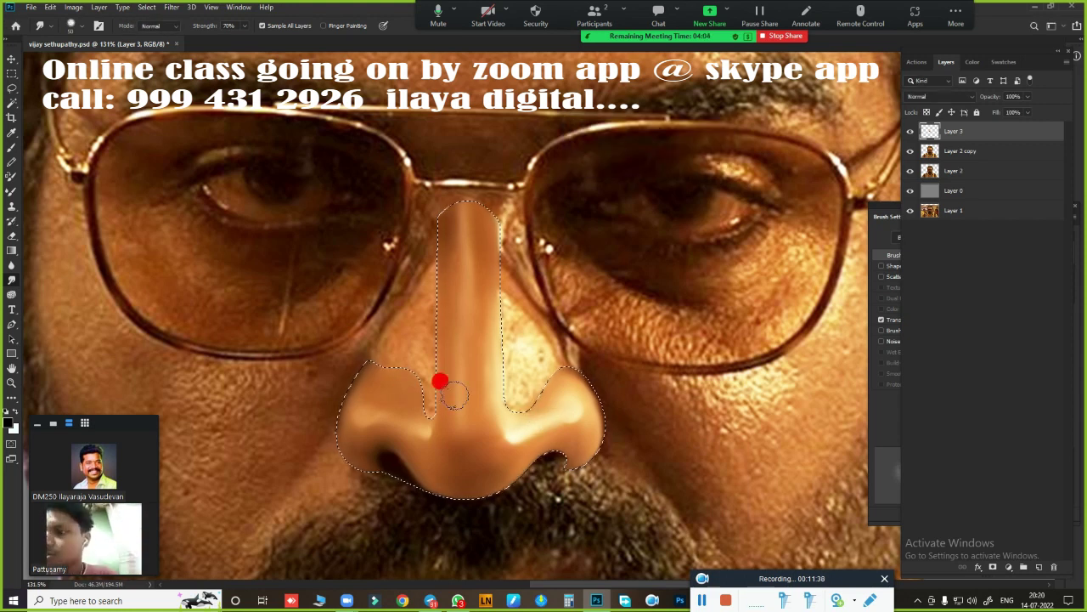
{"action": "scroll", "coordinate": [540, 410], "scroll_direction": "up", "scroll_amount": 3}
{"action": "scroll", "coordinate": [540, 410], "scroll_direction": "up", "scroll_amount": 3}
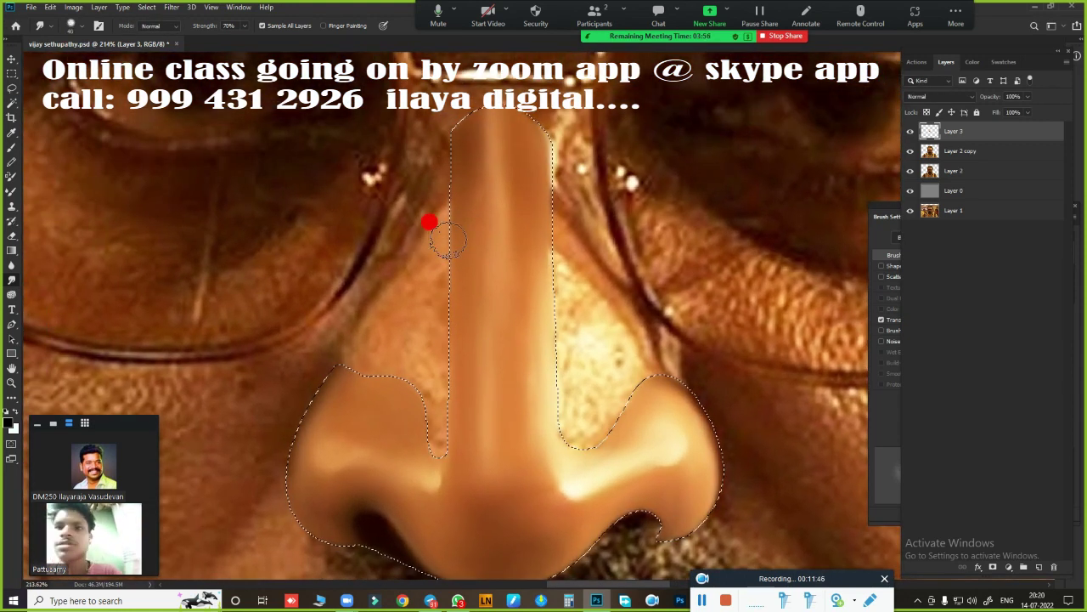
{"action": "mouse_move", "coordinate": [450, 342]}
{"action": "left_mouse_down"}
{"action": "mouse_move", "coordinate": [424, 396]}
{"action": "mouse_move", "coordinate": [448, 274]}
{"action": "mouse_move", "coordinate": [364, 351]}
{"action": "mouse_move", "coordinate": [423, 346]}
{"action": "mouse_move", "coordinate": [451, 150]}
{"action": "mouse_move", "coordinate": [449, 190]}
{"action": "mouse_move", "coordinate": [417, 206]}
{"action": "mouse_move", "coordinate": [337, 327]}
{"action": "mouse_move", "coordinate": [419, 163]}
{"action": "left_mouse_up"}
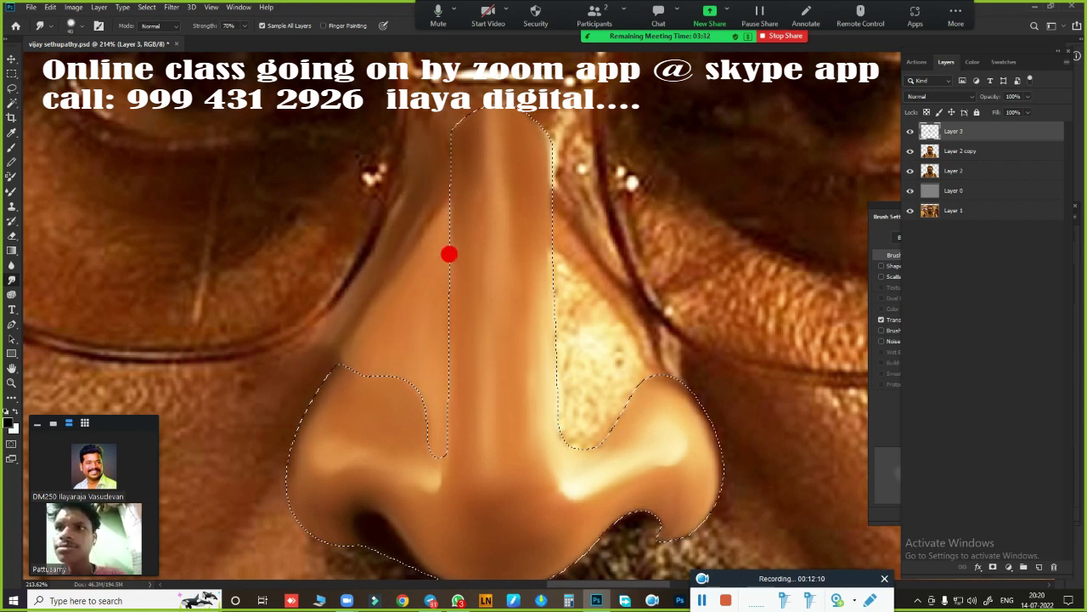
{"action": "scroll", "coordinate": [448, 250], "scroll_direction": "down", "scroll_amount": 5}
{"action": "mouse_move", "coordinate": [401, 259]}
{"action": "left_mouse_down"}
{"action": "mouse_move", "coordinate": [378, 264]}
{"action": "mouse_move", "coordinate": [410, 231]}
{"action": "left_mouse_up"}
{"action": "scroll", "coordinate": [382, 238], "scroll_direction": "down", "scroll_amount": 2}
{"action": "scroll", "coordinate": [353, 239], "scroll_direction": "right", "scroll_amount": 3}
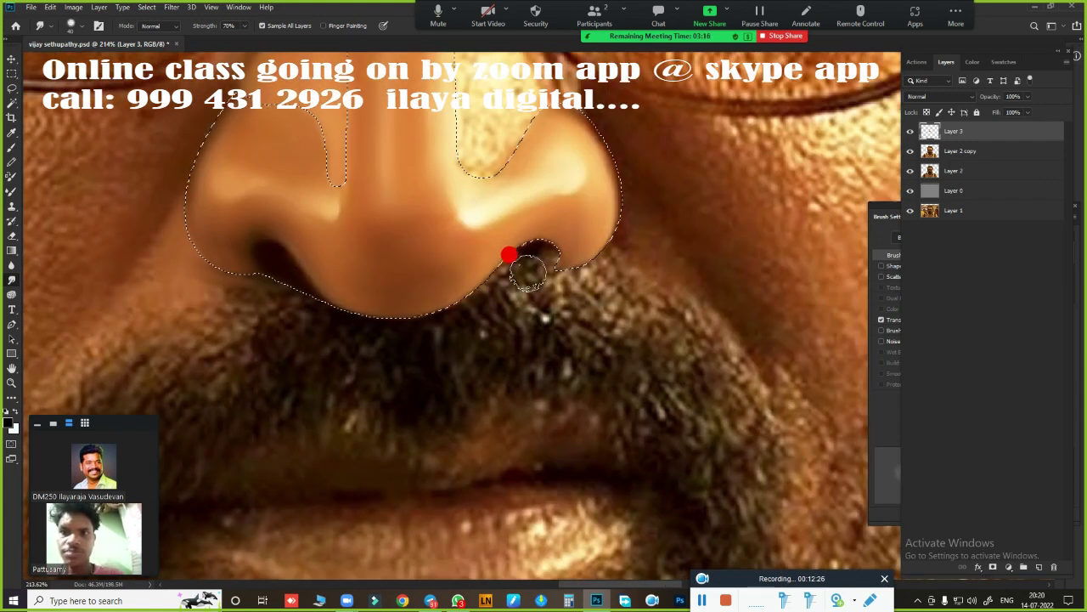
{"action": "left_click_drag", "start_coordinate": [525, 269], "coordinate": [475, 290]}
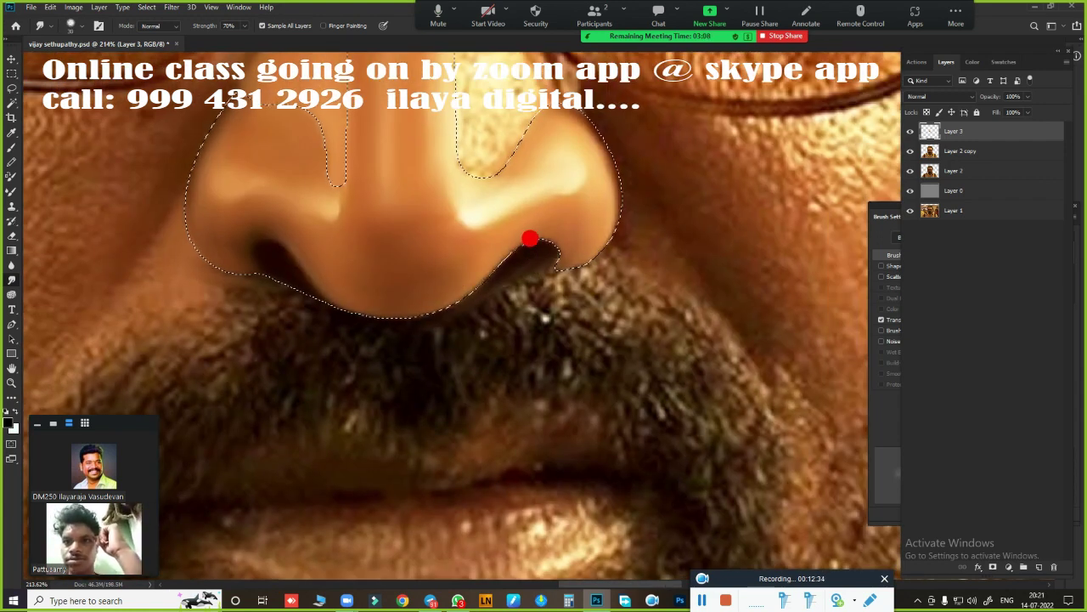
{"action": "scroll", "coordinate": [340, 417], "scroll_direction": "up", "scroll_amount": 3}
{"action": "scroll", "coordinate": [521, 427], "scroll_direction": "right", "scroll_amount": 2}
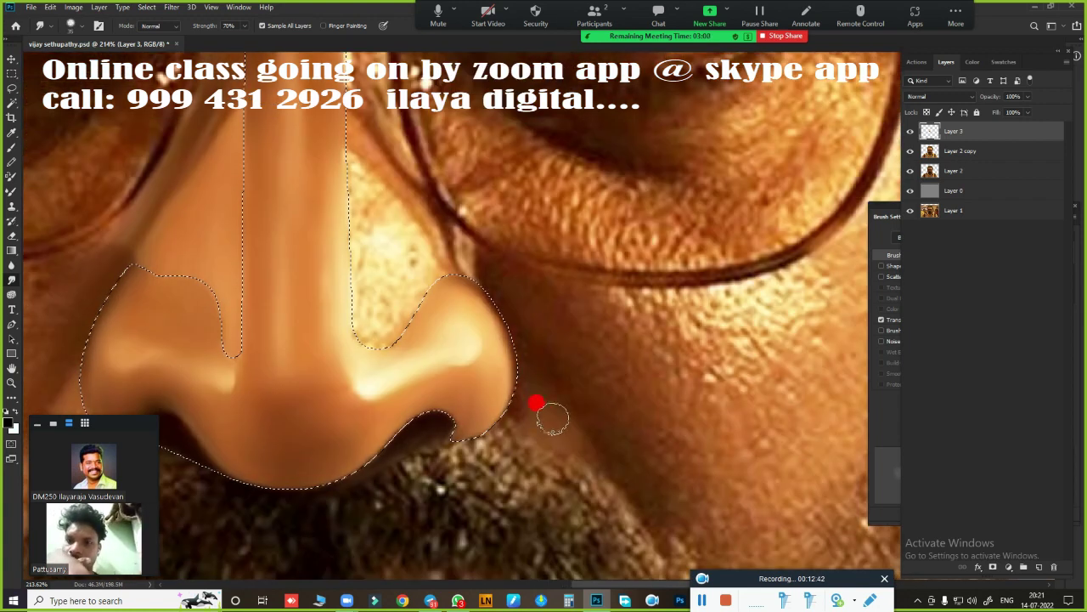
{"action": "mouse_move", "coordinate": [495, 383]}
{"action": "left_mouse_down"}
{"action": "mouse_move", "coordinate": [479, 427]}
{"action": "mouse_move", "coordinate": [499, 384]}
{"action": "left_mouse_up"}
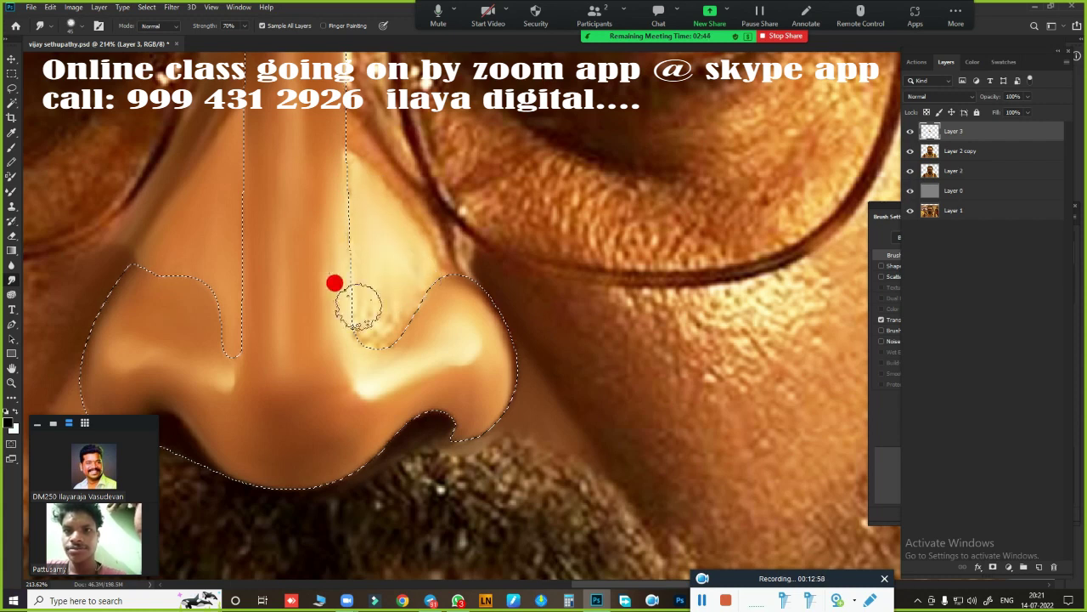
Zoom out and temporarily hide the photo layers to inspect the painted nose.
{"action": "scroll", "coordinate": [377, 449], "scroll_direction": "down", "scroll_amount": 3}
{"action": "scroll", "coordinate": [500, 175], "scroll_direction": "down", "scroll_amount": 3}
{"action": "scroll", "coordinate": [500, 175], "scroll_direction": "up", "scroll_amount": 3}
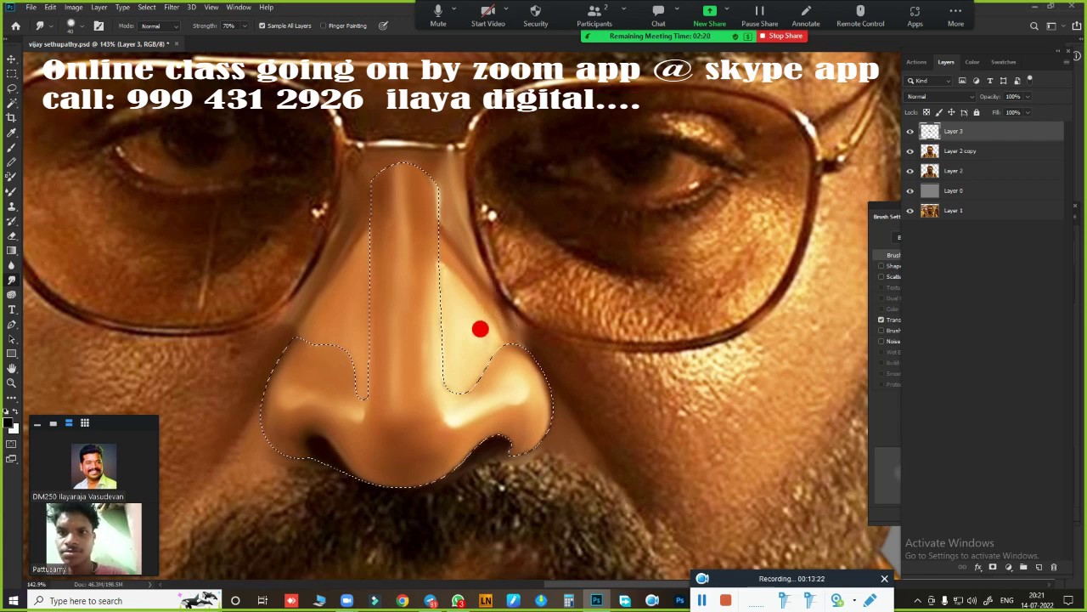
{"action": "scroll", "coordinate": [597, 398], "scroll_direction": "up", "scroll_amount": 2}
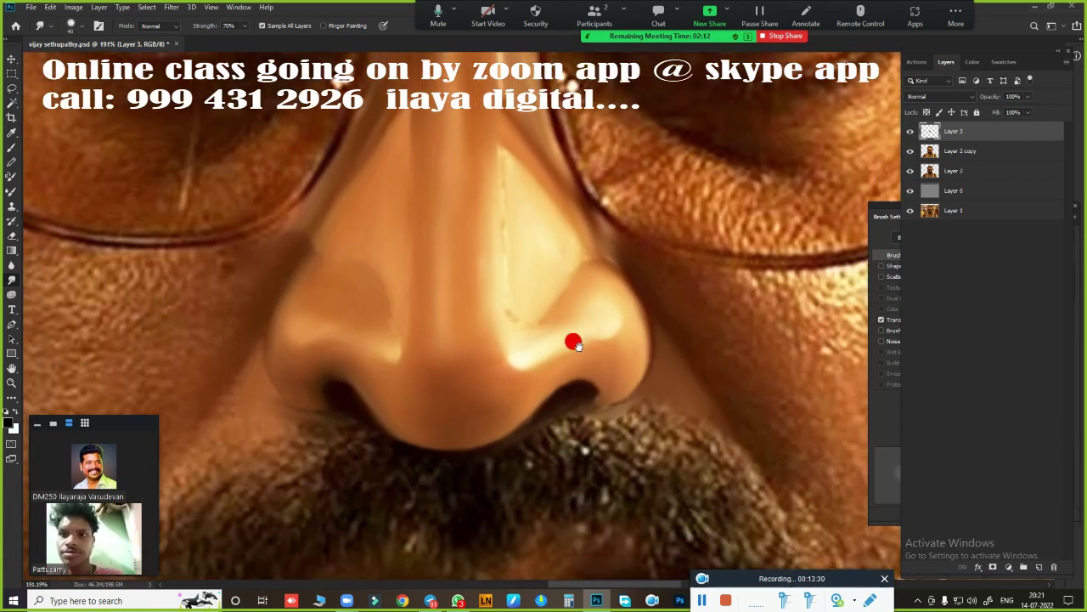
{"action": "scroll", "coordinate": [572, 339], "scroll_direction": "up", "scroll_amount": 2}
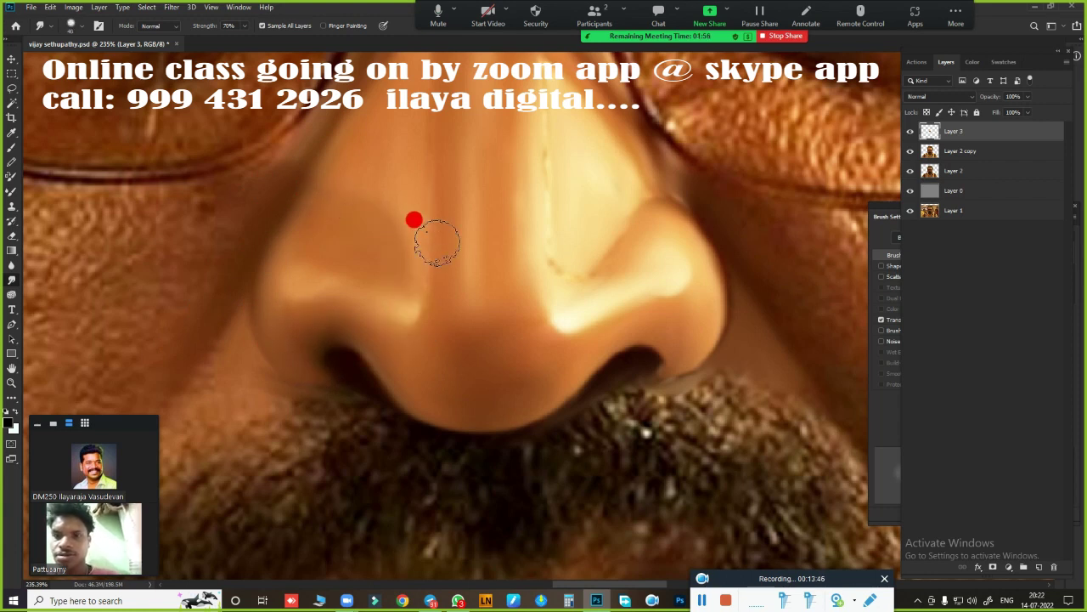
{"action": "scroll", "coordinate": [552, 301], "scroll_direction": "up", "scroll_amount": 3}
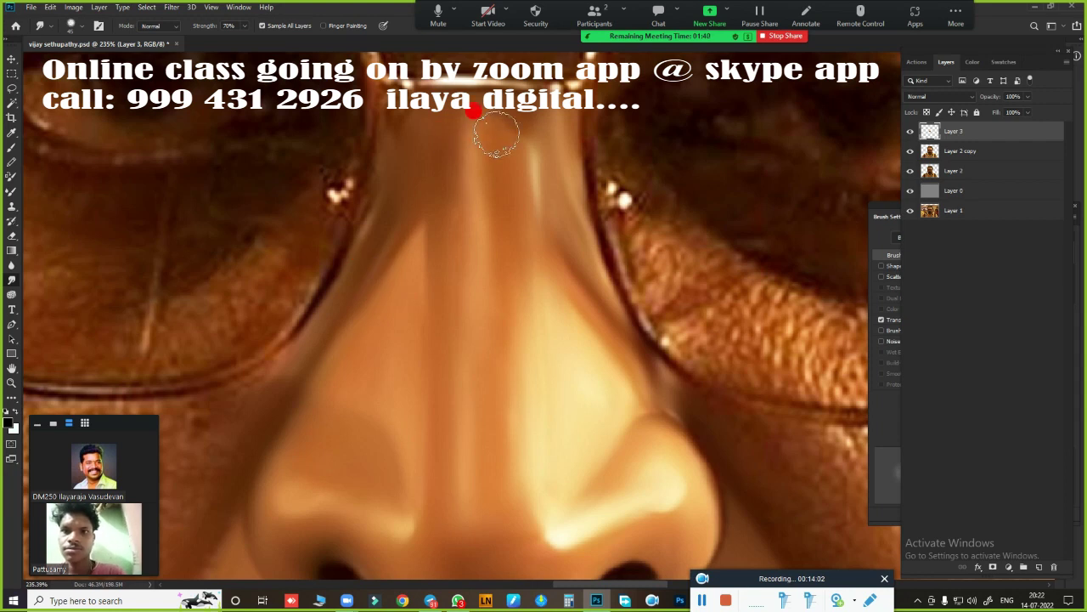
{"action": "key", "text": "ctrl+0"}
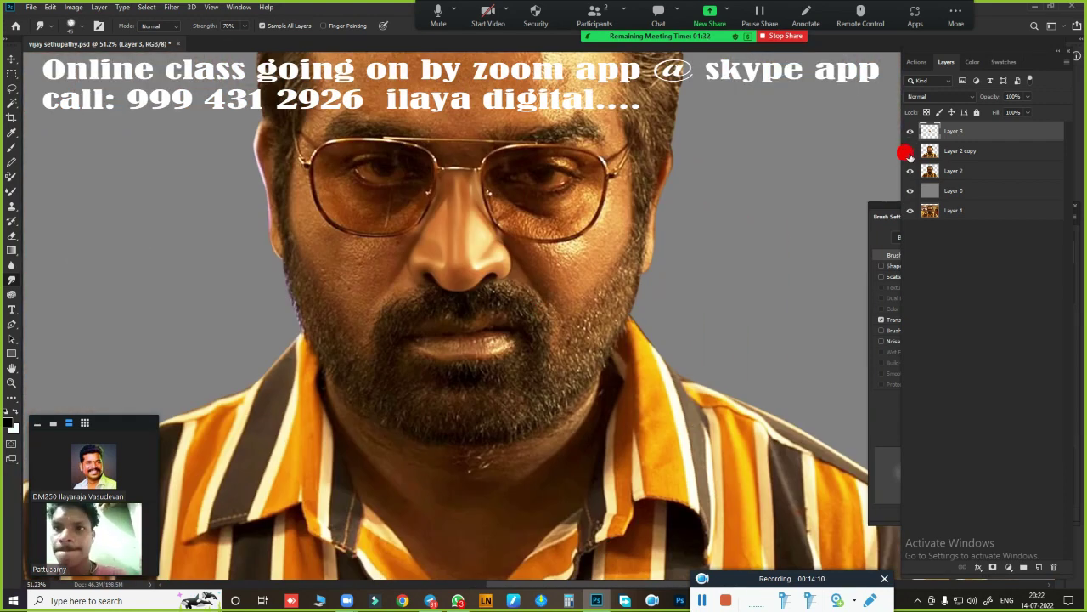
{"action": "left_click_drag", "start_coordinate": [910, 151], "coordinate": [910, 171]}
{"action": "key", "text": "ctrl+plus"}
{"action": "key", "text": "ctrl+plus"}
{"action": "key", "text": "ctrl+plus"}
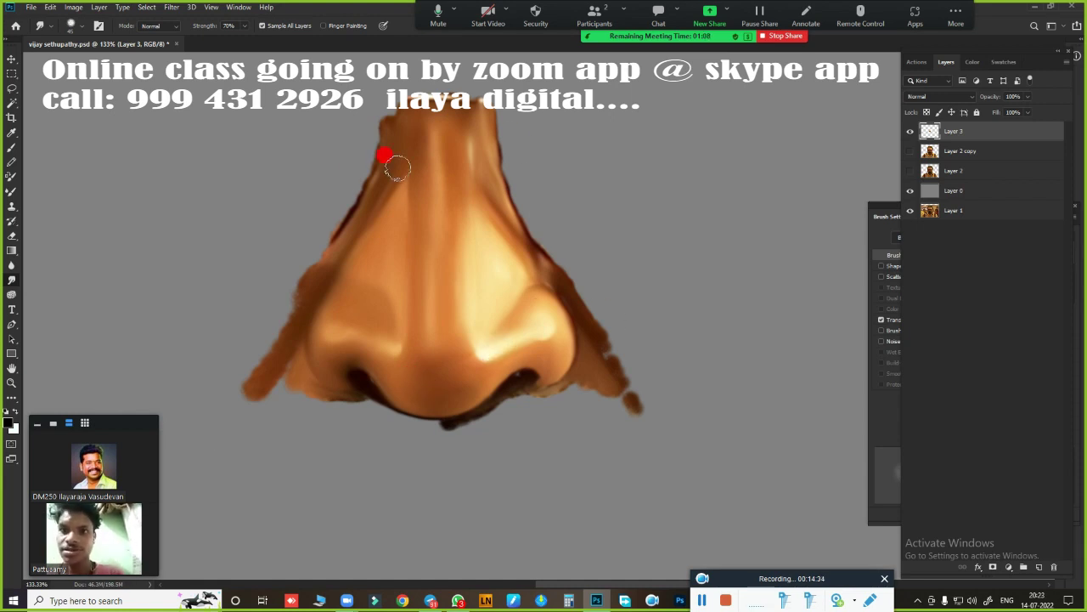
{"action": "left_click_drag", "start_coordinate": [910, 151], "coordinate": [910, 171]}
{"action": "scroll", "coordinate": [604, 382], "scroll_direction": "down", "scroll_amount": 3}
{"action": "scroll", "coordinate": [604, 382], "scroll_direction": "up", "scroll_amount": 5}
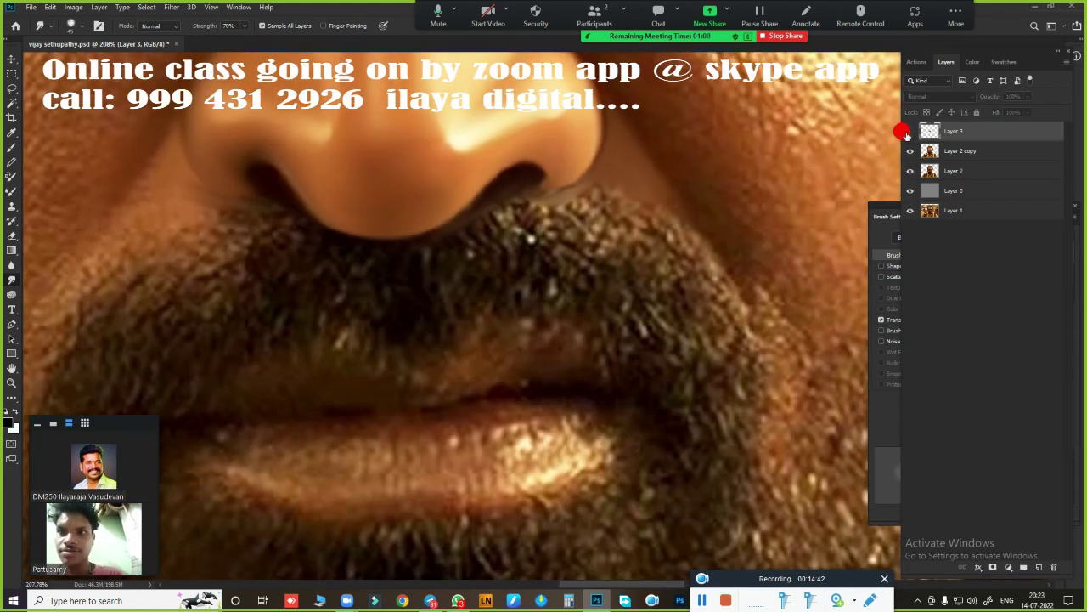
{"action": "scroll", "coordinate": [468, 284], "scroll_direction": "down", "scroll_amount": 2}
Convert the moustache path to a feathered selection and show the painted nose layer.
{"action": "key", "text": "p"}
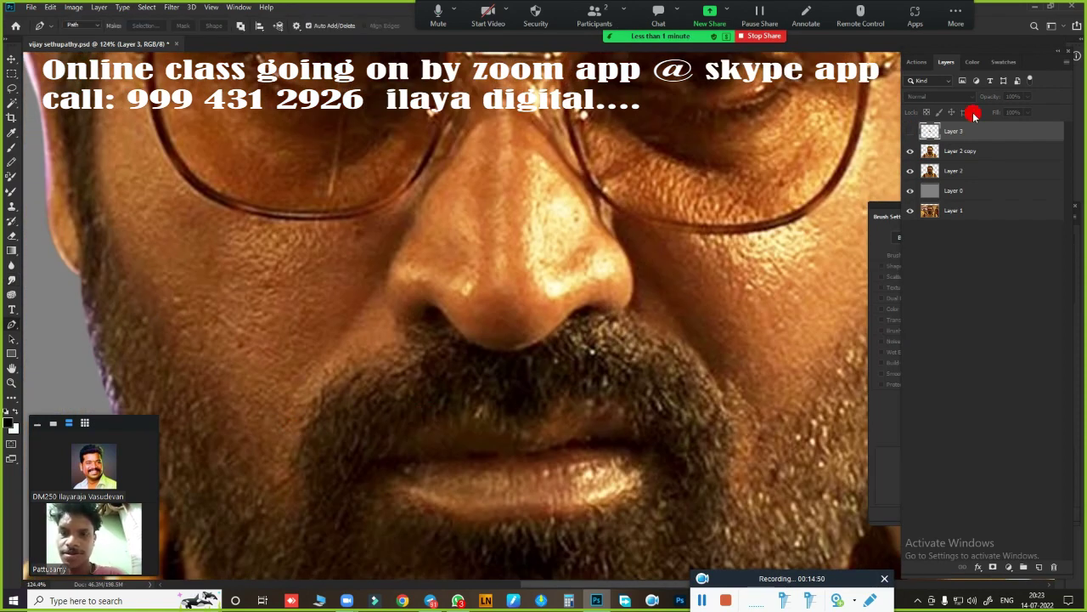
{"action": "scroll", "coordinate": [400, 322], "scroll_direction": "up", "scroll_amount": 2}
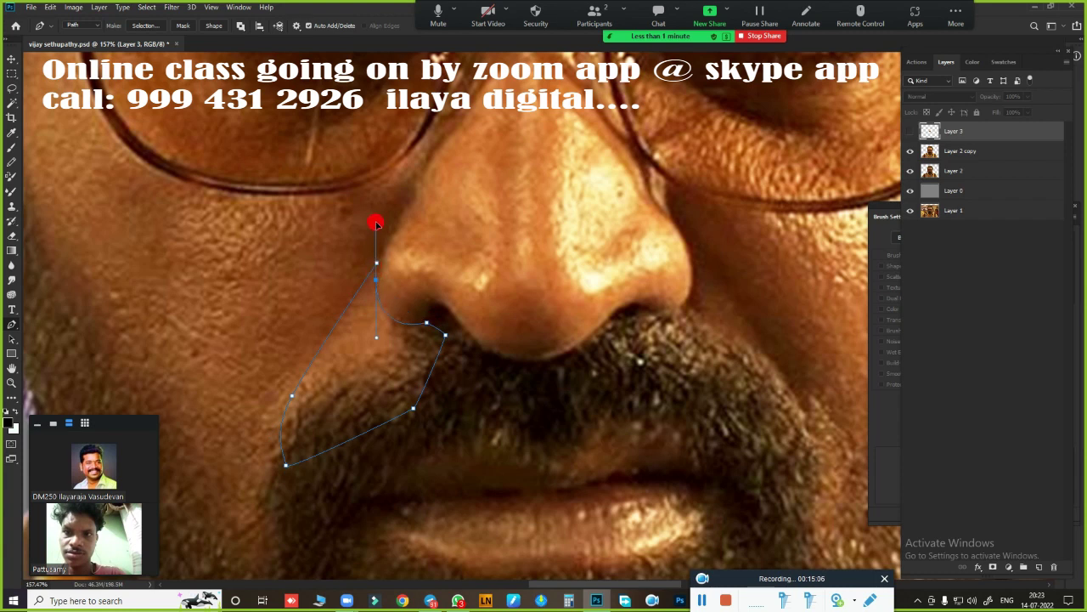
{"action": "key", "text": "ctrl+Return"}
{"action": "left_click", "coordinate": [910, 131]}
{"action": "scroll", "coordinate": [501, 376], "scroll_direction": "up", "scroll_amount": 3}
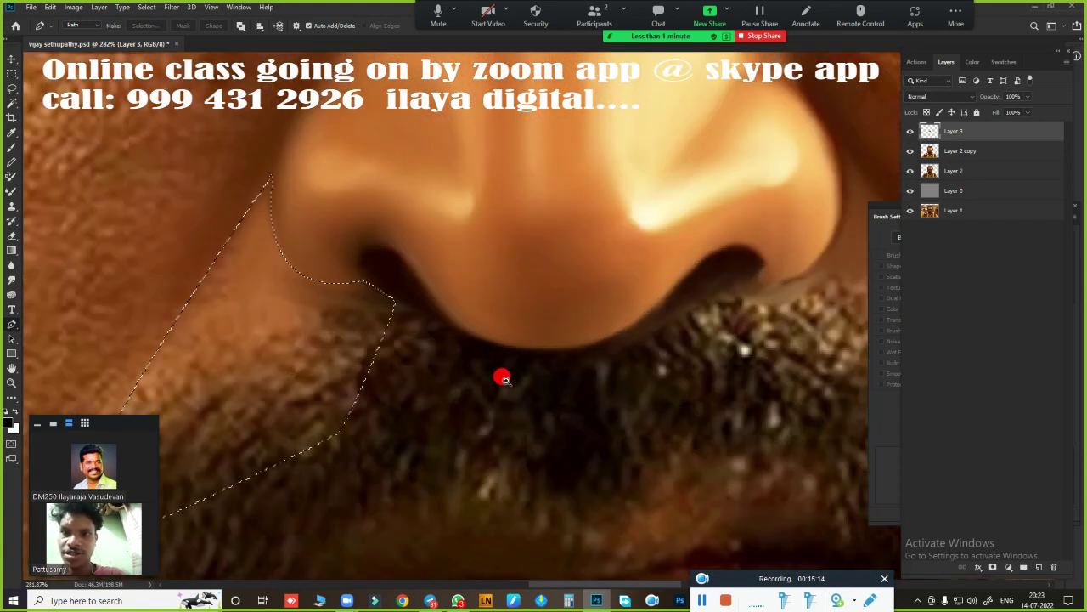
{"action": "key", "text": "shift+F6"}
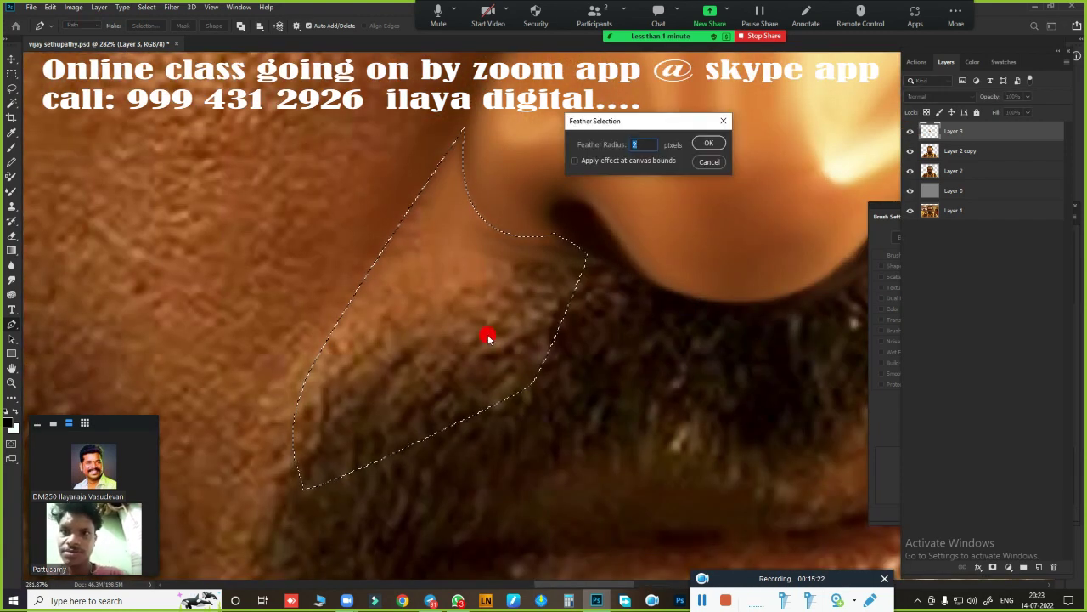
{"action": "key", "text": "Return"}
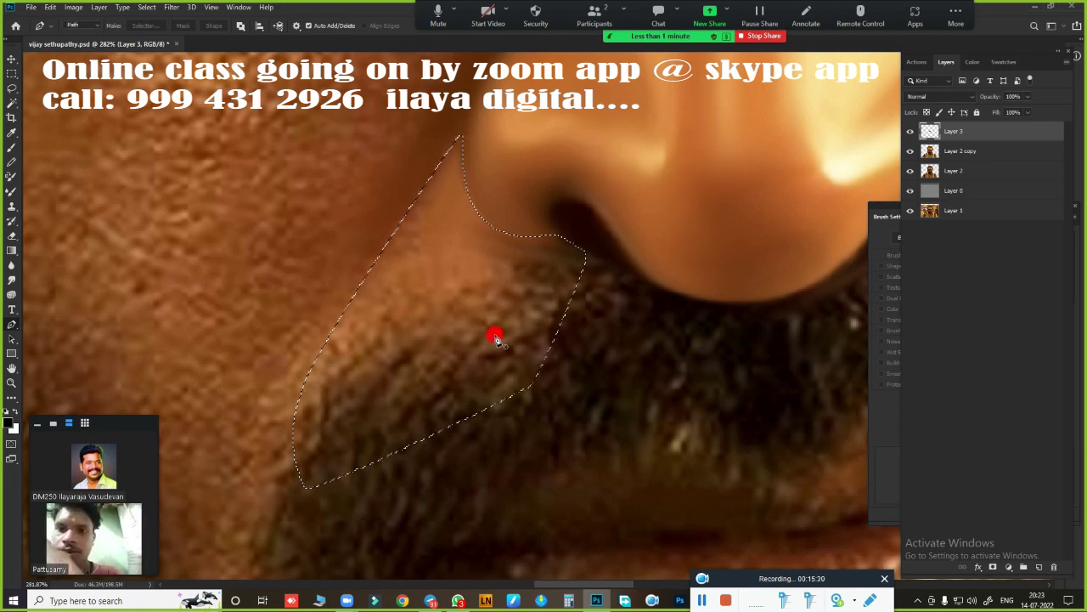
{"action": "key", "text": "r"}
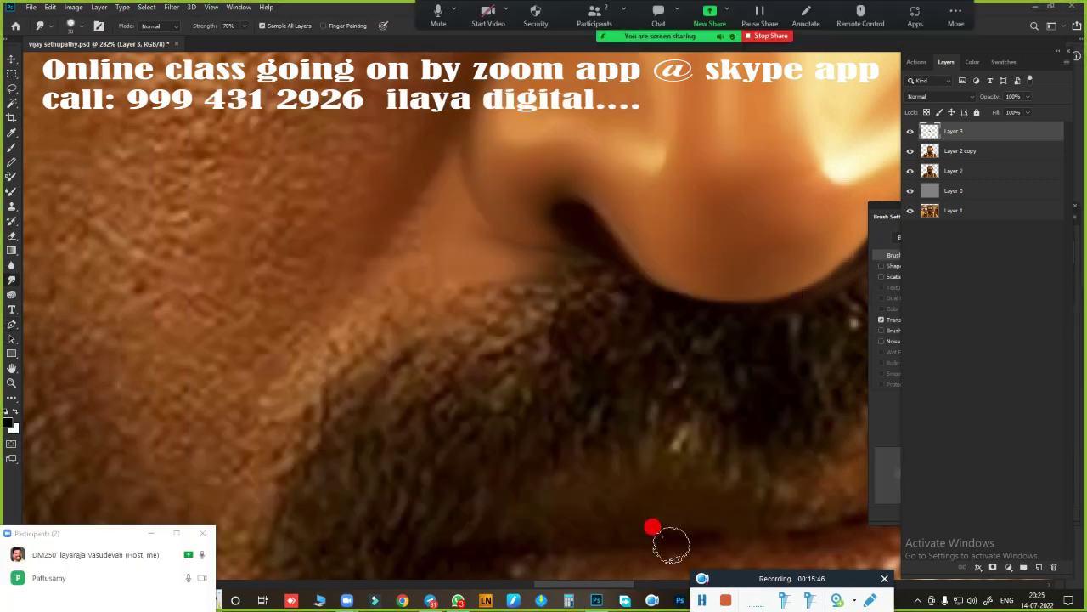
Smudge skin tone into the moustache edge, then erase smudged tone covering the beard.
{"action": "mouse_move", "coordinate": [460, 307]}
{"action": "left_mouse_down"}
{"action": "mouse_move", "coordinate": [478, 315]}
{"action": "mouse_move", "coordinate": [497, 286]}
{"action": "mouse_move", "coordinate": [395, 294]}
{"action": "mouse_move", "coordinate": [400, 243]}
{"action": "mouse_move", "coordinate": [454, 201]}
{"action": "mouse_move", "coordinate": [522, 263]}
{"action": "mouse_move", "coordinate": [383, 316]}
{"action": "left_mouse_up"}
{"action": "scroll", "coordinate": [635, 468], "scroll_direction": "down", "scroll_amount": 3}
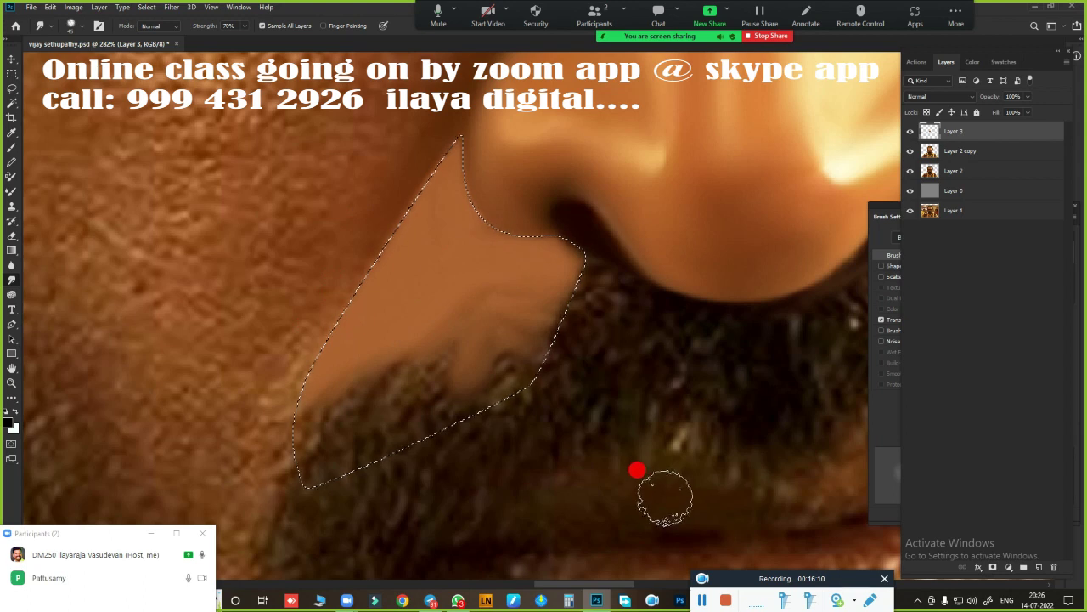
{"action": "scroll", "coordinate": [532, 405], "scroll_direction": "down", "scroll_amount": 3}
{"action": "key", "text": "e"}
{"action": "mouse_move", "coordinate": [492, 406]}
{"action": "left_mouse_down"}
{"action": "mouse_move", "coordinate": [507, 354]}
{"action": "mouse_move", "coordinate": [470, 417]}
{"action": "left_mouse_up"}
{"action": "scroll", "coordinate": [675, 478], "scroll_direction": "down", "scroll_amount": 3}
{"action": "scroll", "coordinate": [674, 479], "scroll_direction": "up", "scroll_amount": 5}
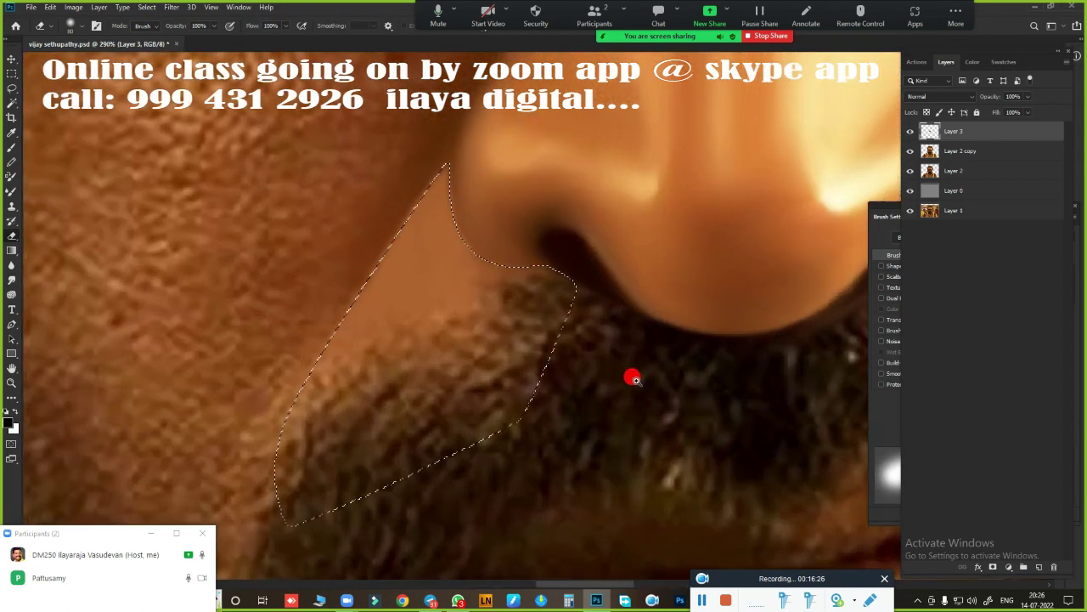
Feather the selection again, return to the Smudge tool, and deselect.
{"action": "key", "text": "shift+F6"}
{"action": "scroll", "coordinate": [607, 354], "scroll_direction": "up", "scroll_amount": 2}
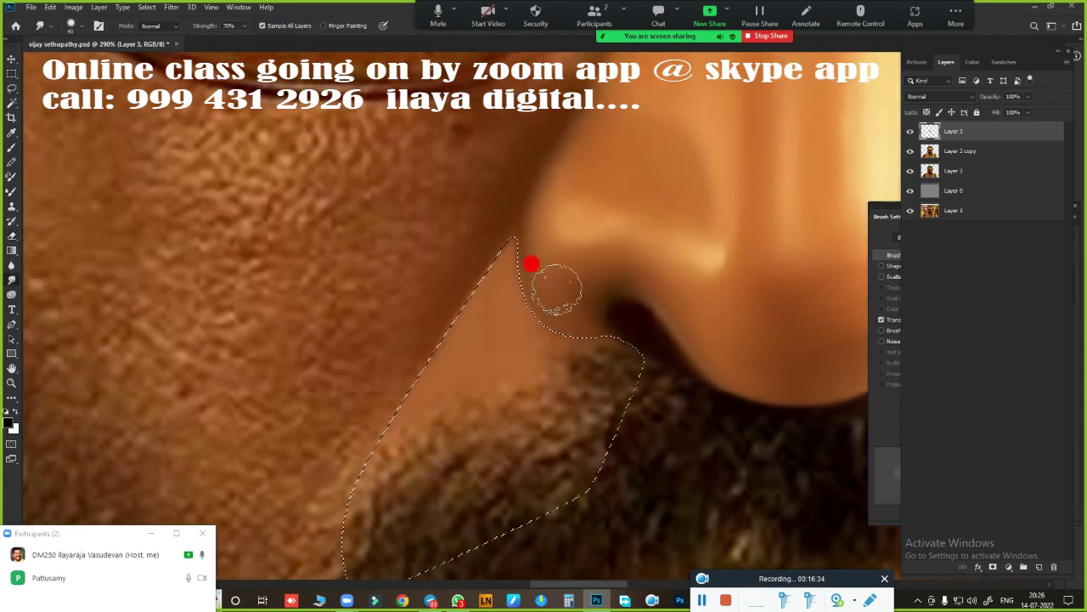
{"action": "key", "text": "r"}
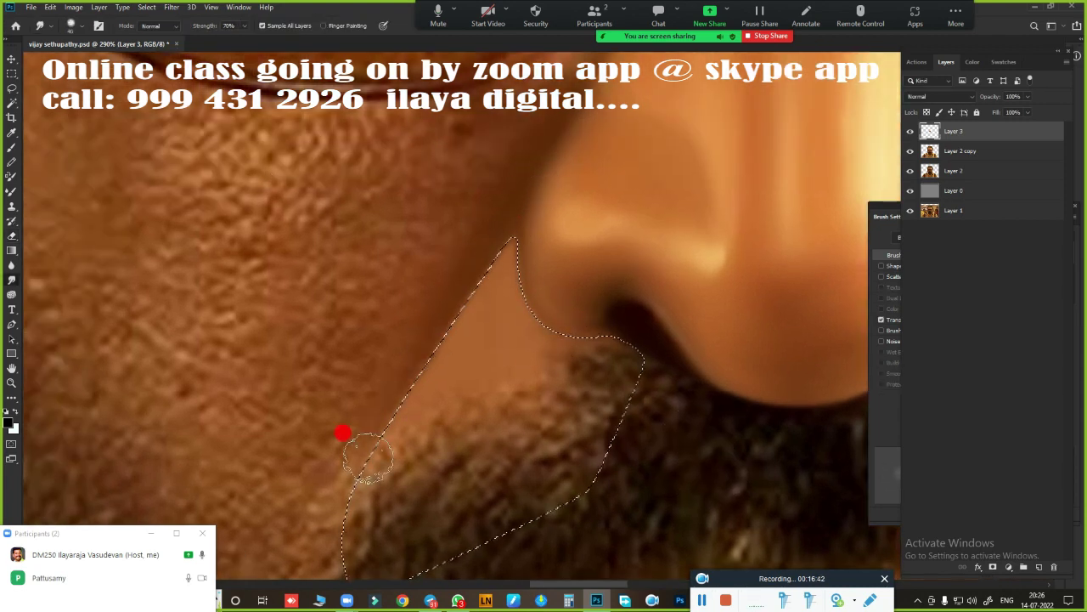
{"action": "key", "text": "ctrl+d"}
{"action": "scroll", "coordinate": [648, 411], "scroll_direction": "down", "scroll_amount": 5}
Apply the tablet pen pressure settings to all programs.
{"action": "key", "text": "e"}
{"action": "scroll", "coordinate": [364, 377], "scroll_direction": "up", "scroll_amount": 2}
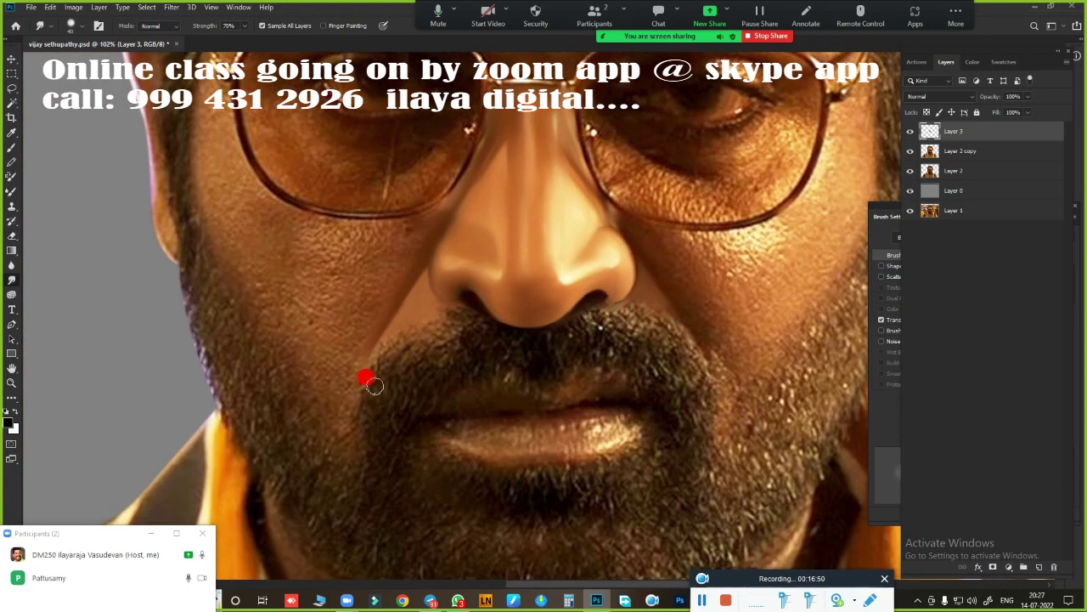
{"action": "scroll", "coordinate": [689, 358], "scroll_direction": "up", "scroll_amount": 1}
{"action": "key", "text": "r"}
{"action": "scroll", "coordinate": [586, 315], "scroll_direction": "up", "scroll_amount": 1}
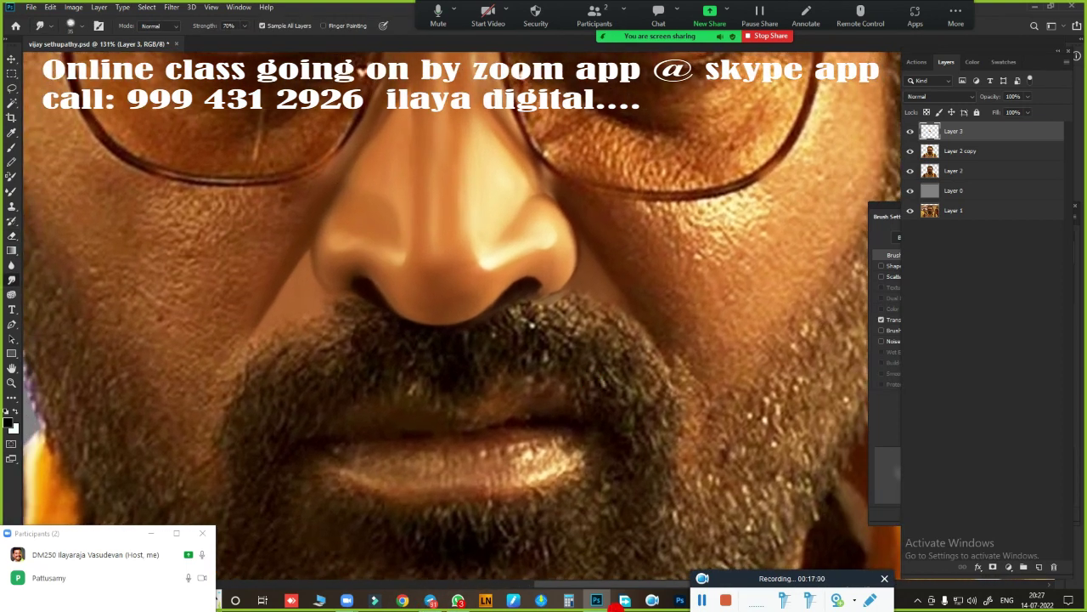
{"action": "left_click", "coordinate": [514, 601]}
{"action": "left_click", "coordinate": [722, 128]}
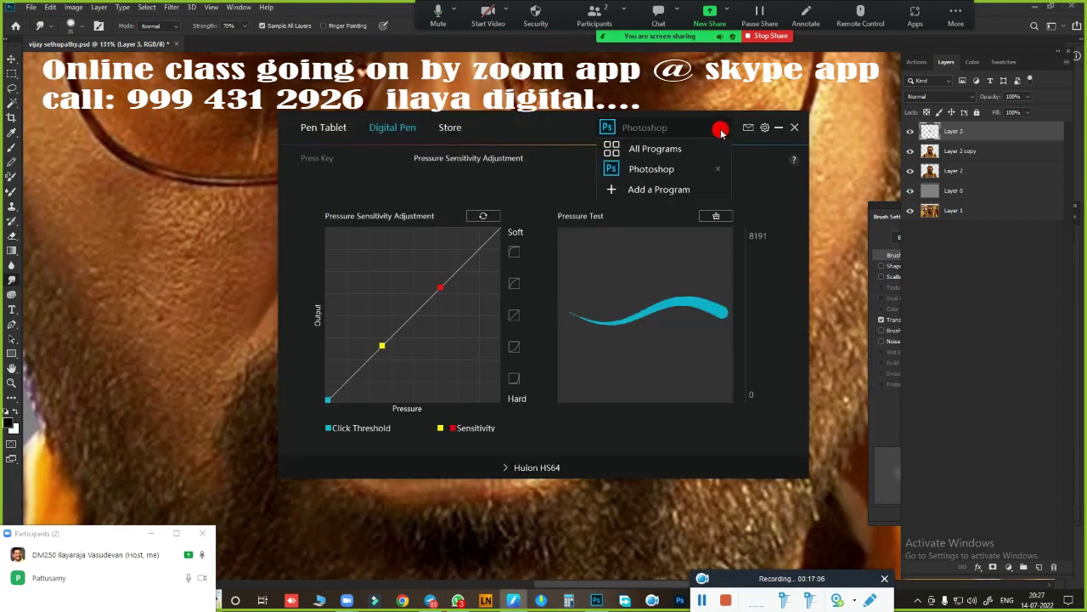
{"action": "left_click", "coordinate": [645, 145]}
{"action": "left_click", "coordinate": [794, 127]}
{"action": "scroll", "coordinate": [561, 382], "scroll_direction": "up", "scroll_amount": 1}
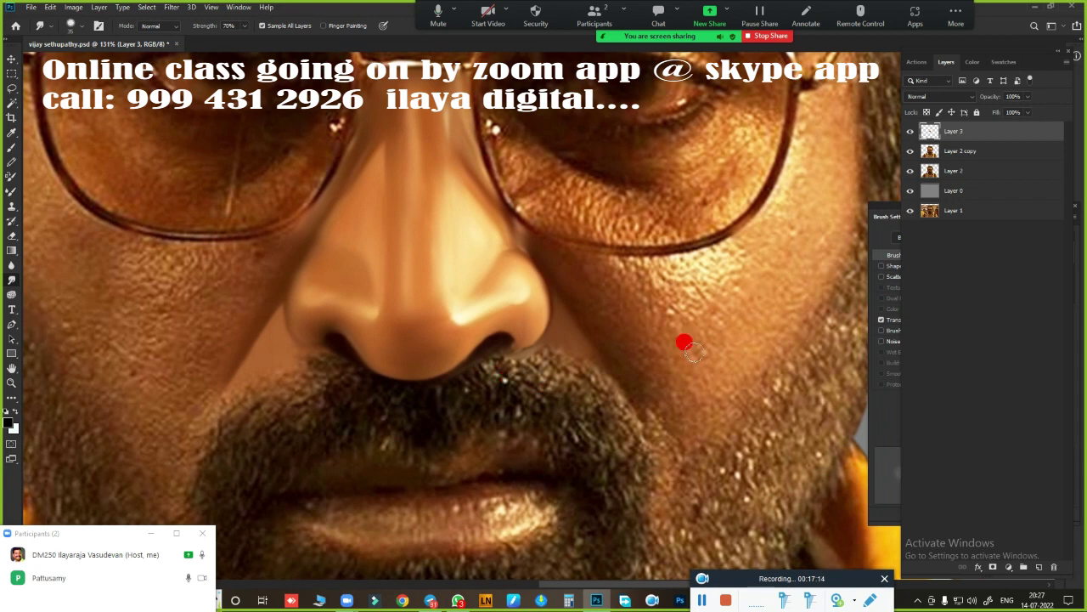
Hide Layer 3, outline the cheek beside the nose and mouth, and convert it to a selection.
{"action": "key", "text": "ctrl+comma"}
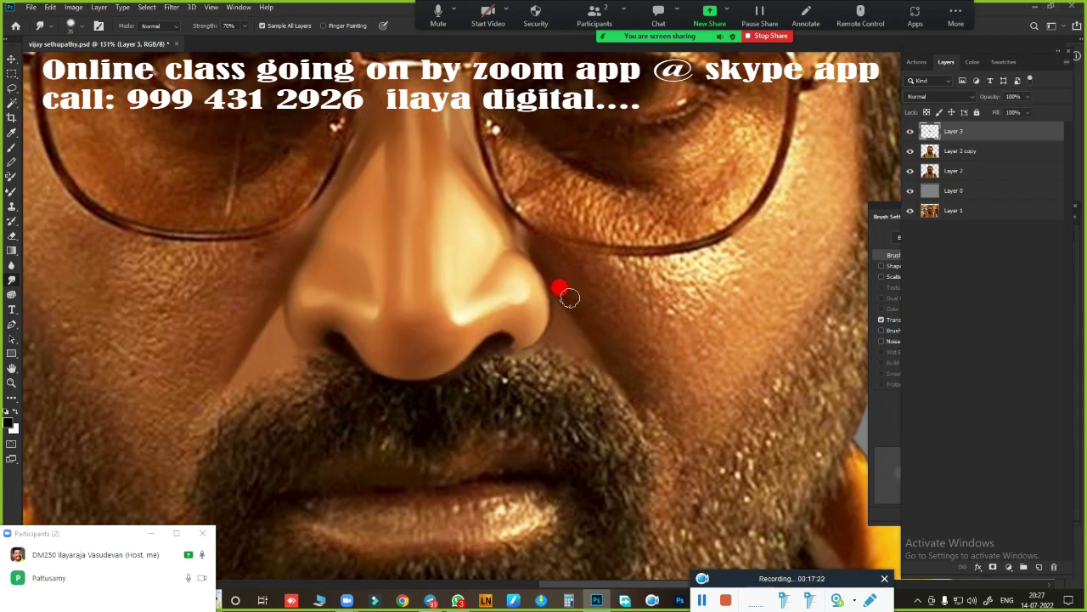
{"action": "scroll", "coordinate": [553, 378], "scroll_direction": "down", "scroll_amount": 2}
{"action": "key", "text": "p"}
{"action": "scroll", "coordinate": [553, 378], "scroll_direction": "down", "scroll_amount": 1}
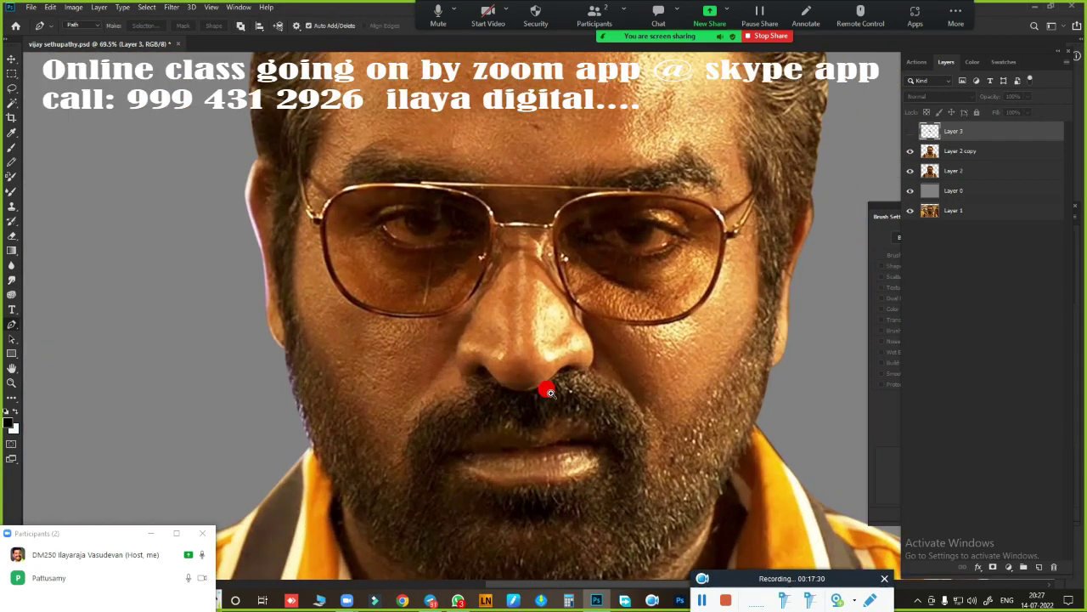
{"action": "left_click", "coordinate": [584, 323]}
{"action": "scroll", "coordinate": [584, 323], "scroll_direction": "up", "scroll_amount": 3}
{"action": "left_click", "coordinate": [691, 374]}
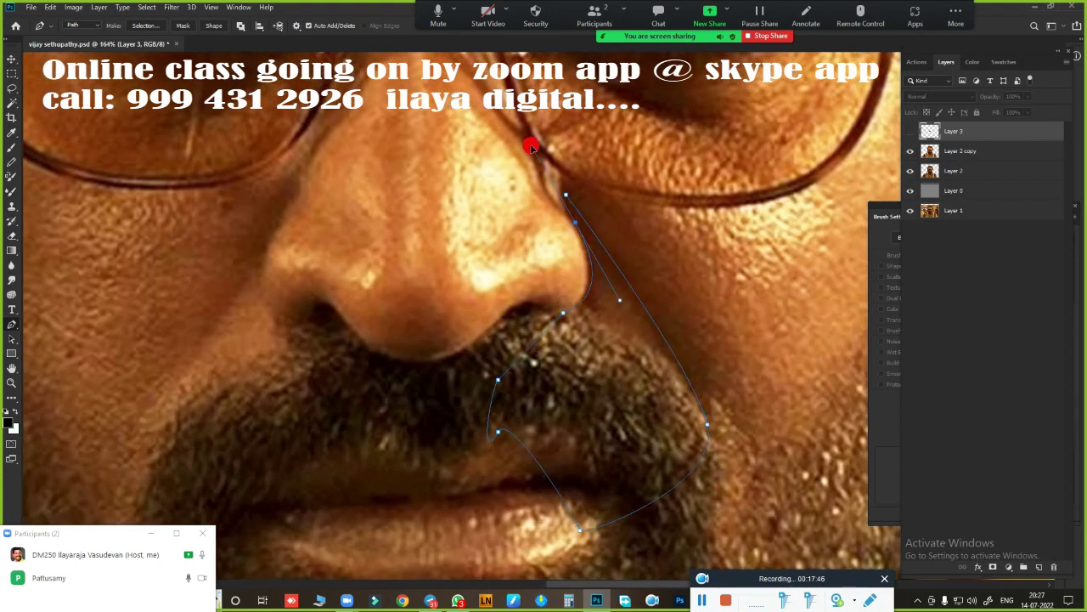
{"action": "left_click", "coordinate": [572, 204]}
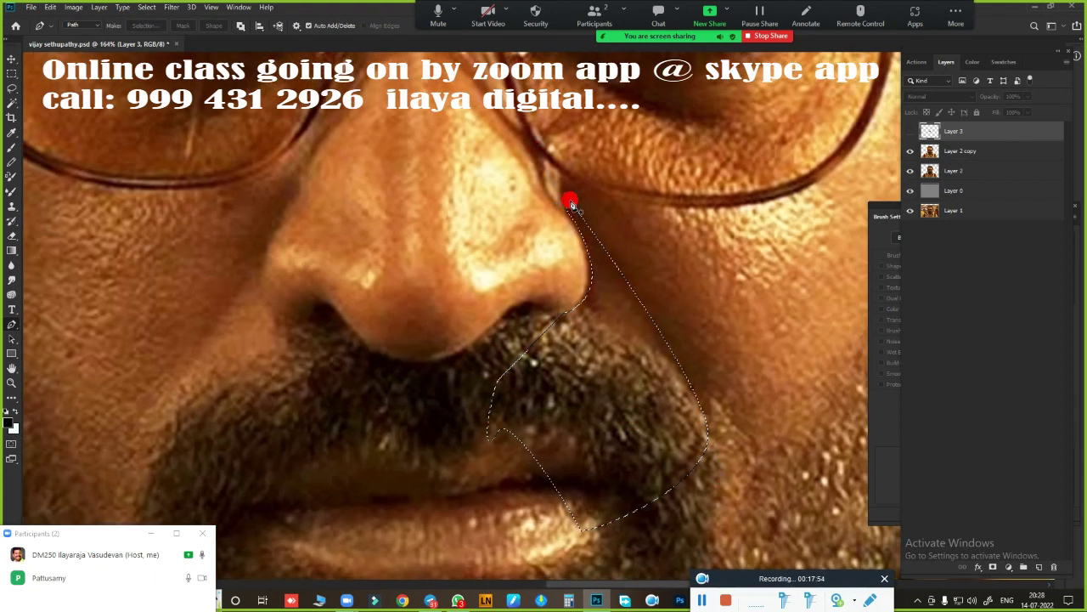
{"action": "scroll", "coordinate": [672, 359], "scroll_direction": "down", "scroll_amount": 2}
{"action": "scroll", "coordinate": [706, 272], "scroll_direction": "up", "scroll_amount": 2}
{"action": "key", "text": "ctrl+Return"}
Feather the cheek selection and show Layer 3 again.
{"action": "key", "text": "shift+F6"}
{"action": "left_click", "coordinate": [710, 162]}
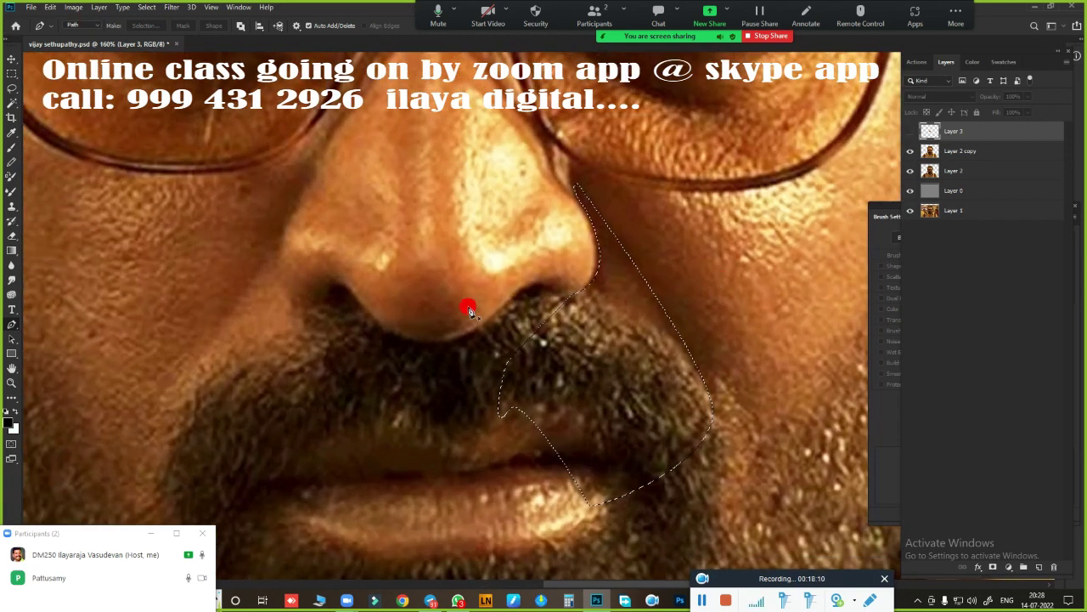
{"action": "left_click", "coordinate": [910, 132]}
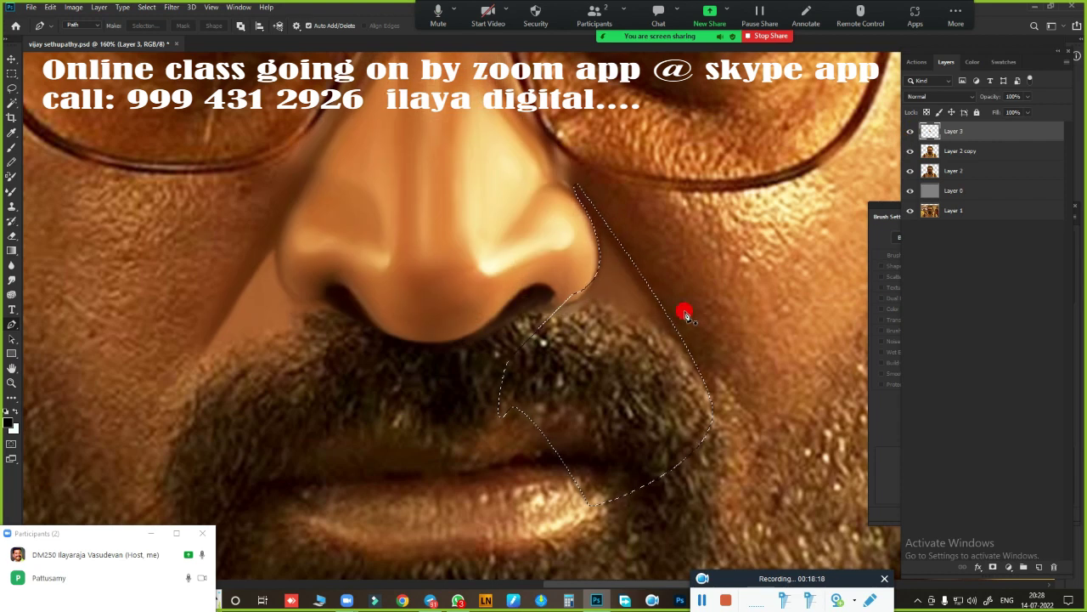
{"action": "scroll", "coordinate": [635, 286], "scroll_direction": "up", "scroll_amount": 2}
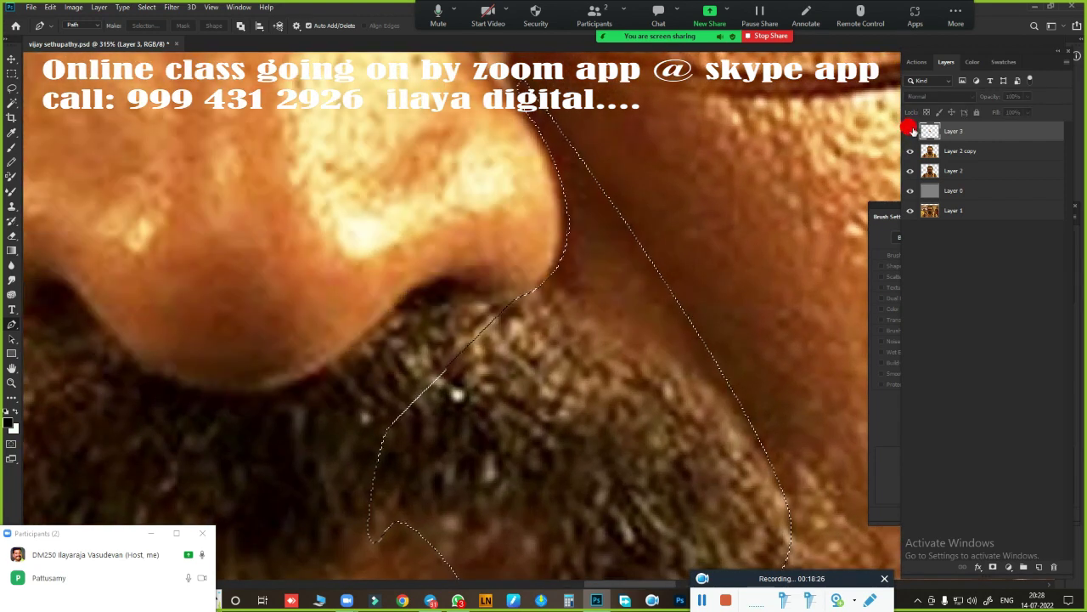
{"action": "scroll", "coordinate": [651, 311], "scroll_direction": "up", "scroll_amount": 2}
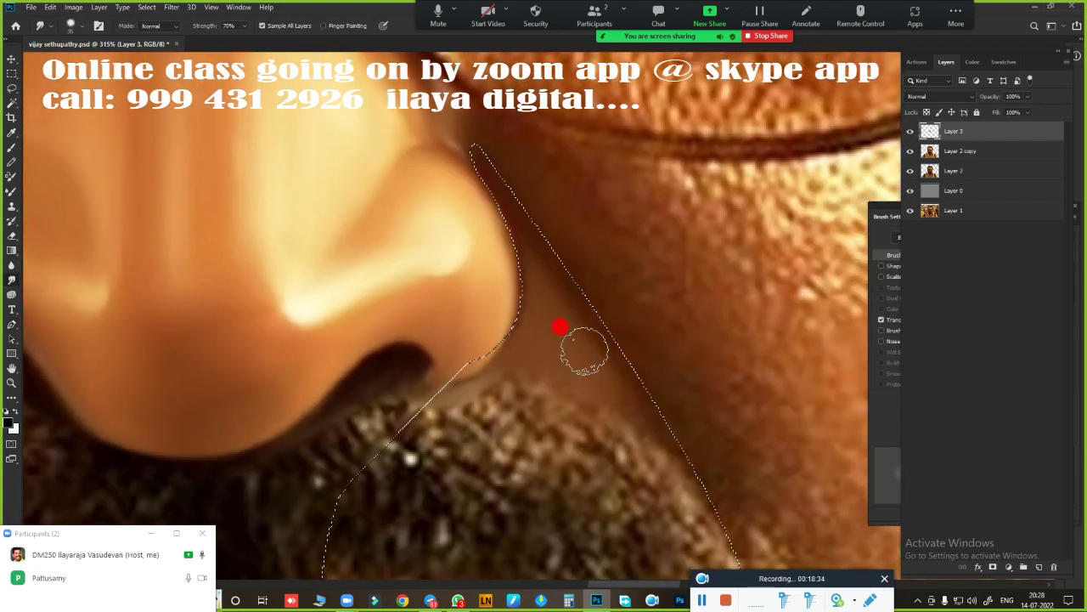
{"action": "key", "text": "r"}
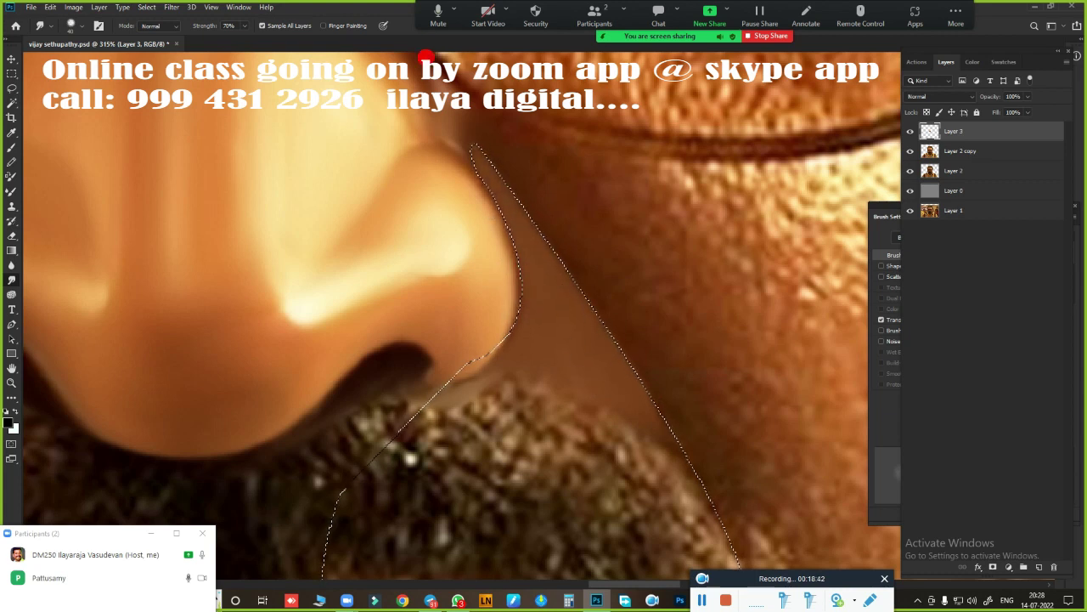
{"action": "key", "text": "e"}
{"action": "scroll", "coordinate": [606, 352], "scroll_direction": "down", "scroll_amount": 3}
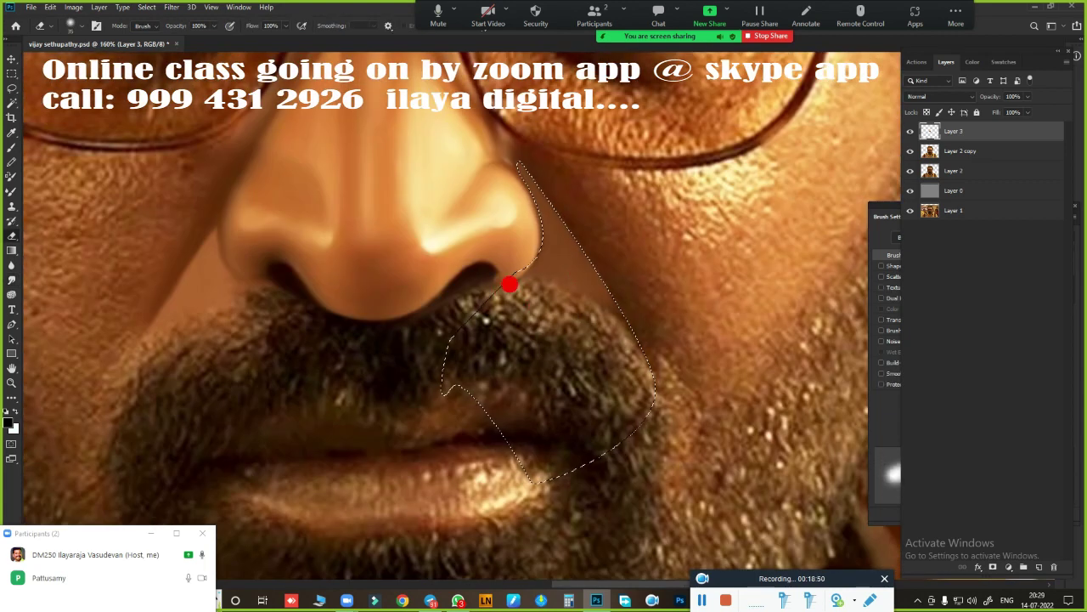
Feather the selection 2.5 px and smudge the cheek beside the nose into the moustache.
{"action": "key", "text": "r"}
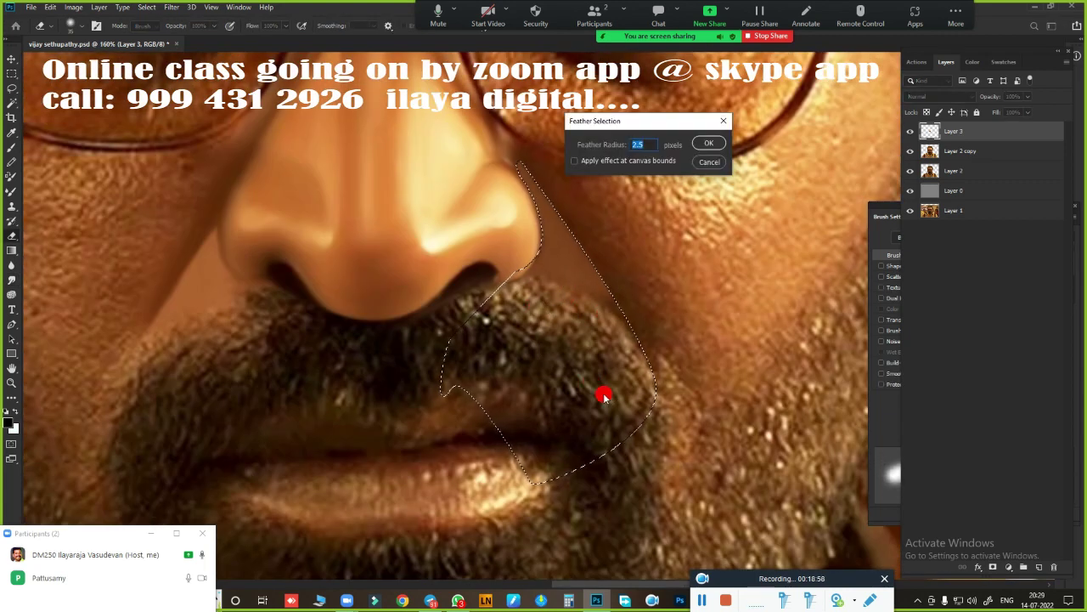
{"action": "key", "text": "Return"}
{"action": "scroll", "coordinate": [553, 332], "scroll_direction": "up", "scroll_amount": 2}
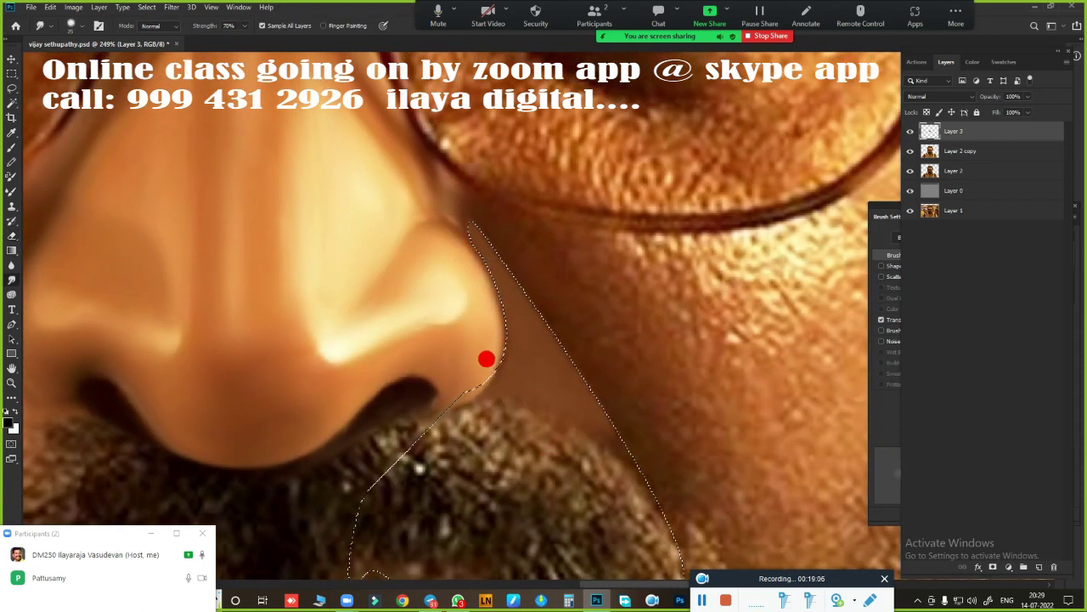
{"action": "scroll", "coordinate": [570, 330], "scroll_direction": "down", "scroll_amount": 3}
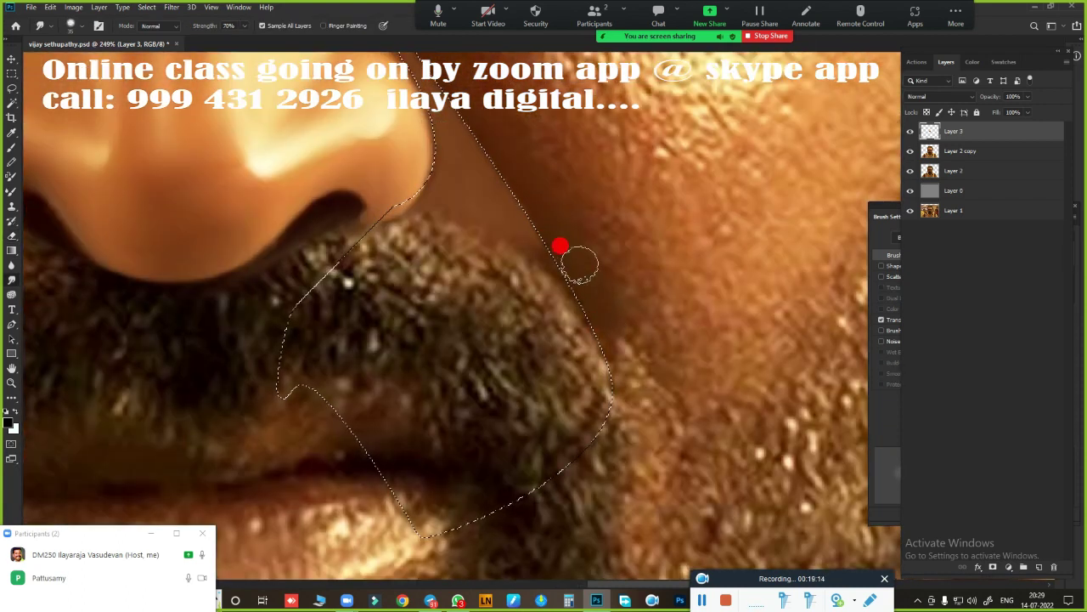
{"action": "scroll", "coordinate": [566, 376], "scroll_direction": "down", "scroll_amount": 3}
{"action": "scroll", "coordinate": [624, 408], "scroll_direction": "down", "scroll_amount": 2}
{"action": "scroll", "coordinate": [608, 355], "scroll_direction": "down", "scroll_amount": 1}
Switch to the Eraser and move the view to the eye behind the glasses.
{"action": "key", "text": "e"}
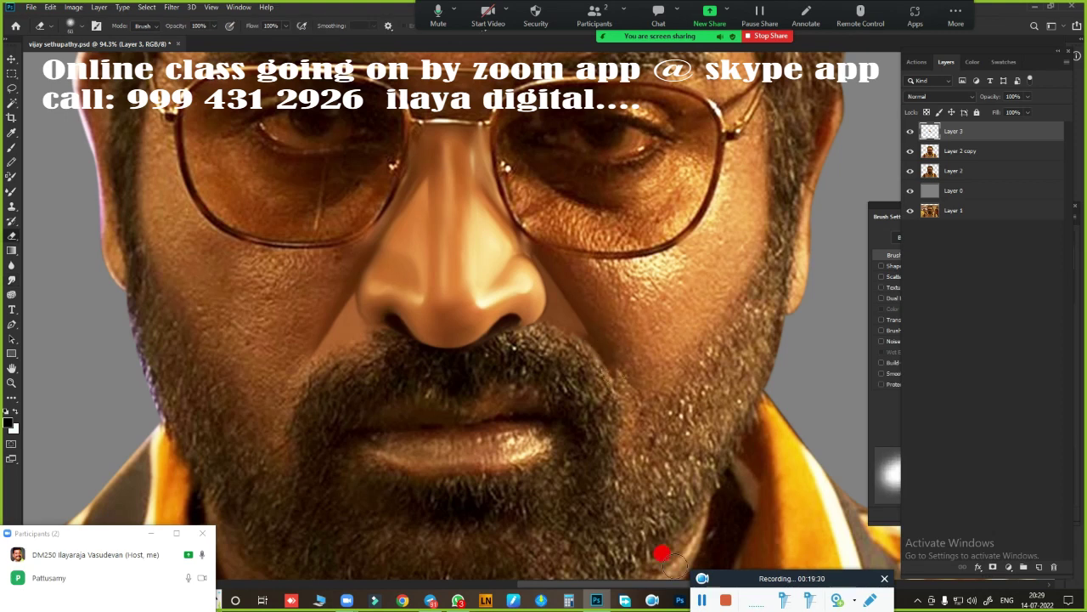
{"action": "scroll", "coordinate": [565, 374], "scroll_direction": "down", "scroll_amount": 2}
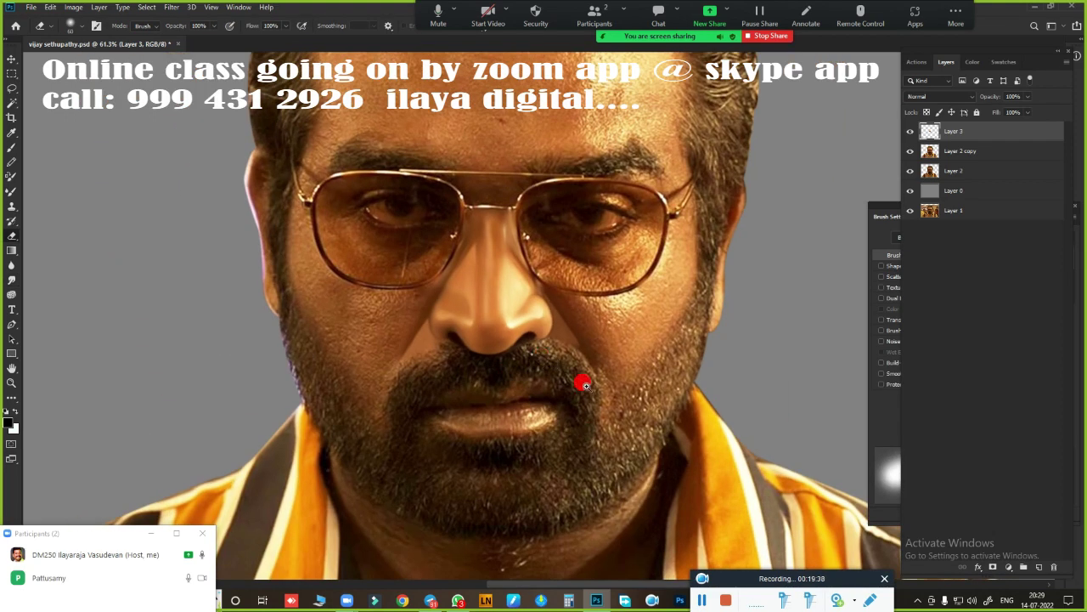
{"action": "scroll", "coordinate": [583, 384], "scroll_direction": "up", "scroll_amount": 1}
{"action": "scroll", "coordinate": [595, 427], "scroll_direction": "up", "scroll_amount": 1}
{"action": "scroll", "coordinate": [585, 348], "scroll_direction": "up", "scroll_amount": 1}
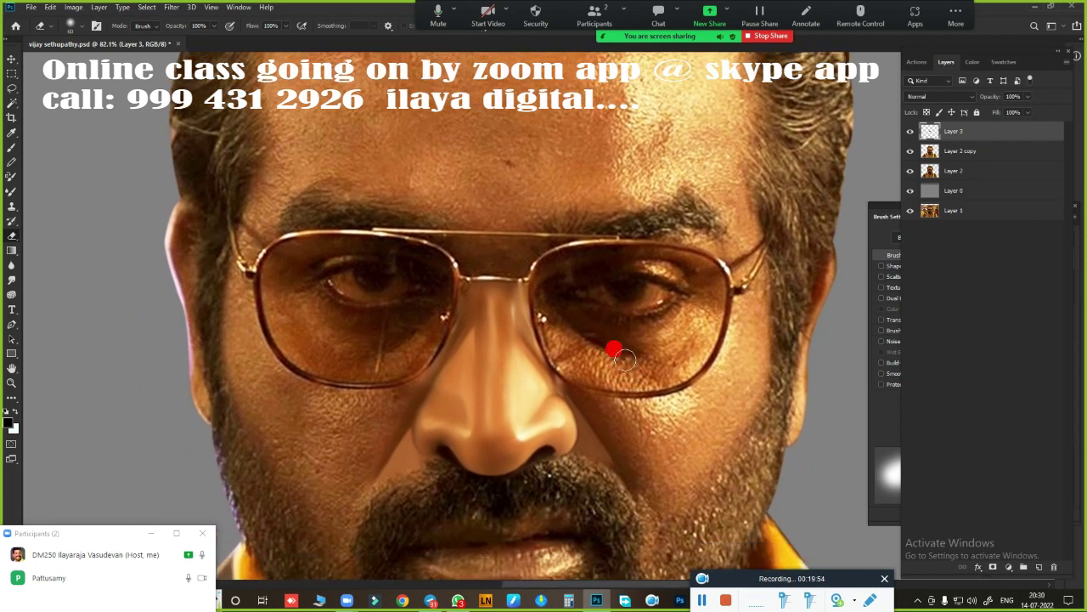
{"action": "scroll", "coordinate": [693, 333], "scroll_direction": "up", "scroll_amount": 2}
{"action": "scroll", "coordinate": [612, 366], "scroll_direction": "down", "scroll_amount": 1}
{"action": "scroll", "coordinate": [345, 308], "scroll_direction": "down", "scroll_amount": 1}
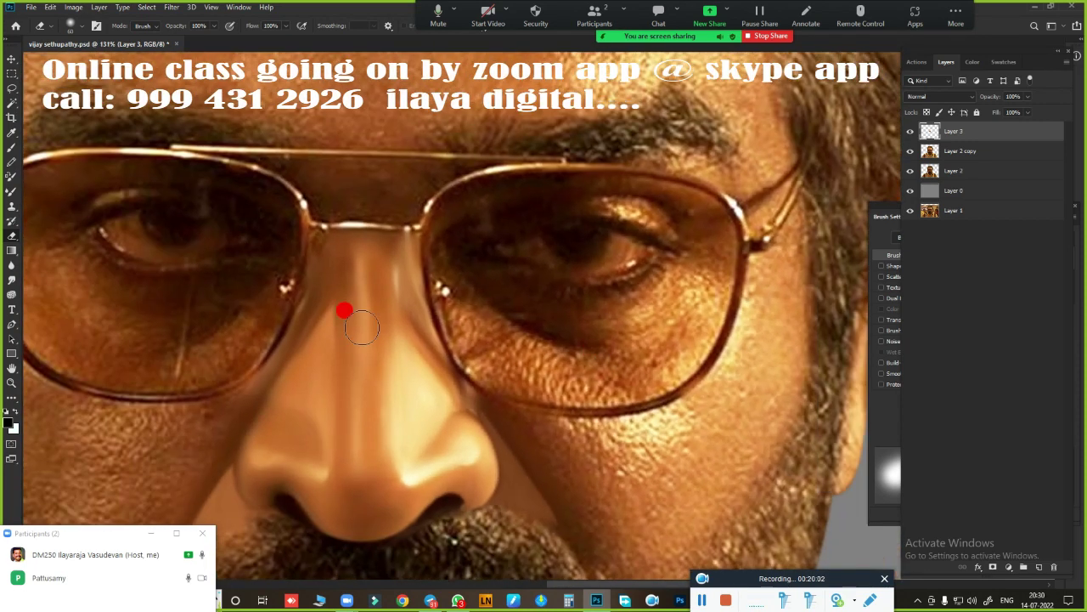
{"action": "scroll", "coordinate": [561, 364], "scroll_direction": "down", "scroll_amount": 1}
{"action": "scroll", "coordinate": [561, 364], "scroll_direction": "up", "scroll_amount": 1}
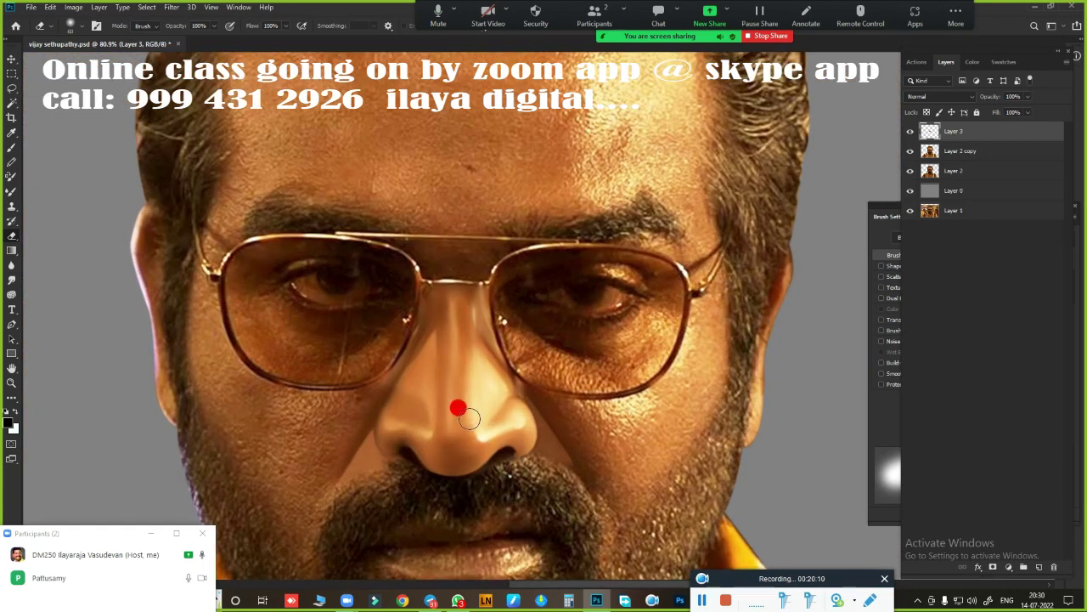
{"action": "scroll", "coordinate": [492, 420], "scroll_direction": "up", "scroll_amount": 2}
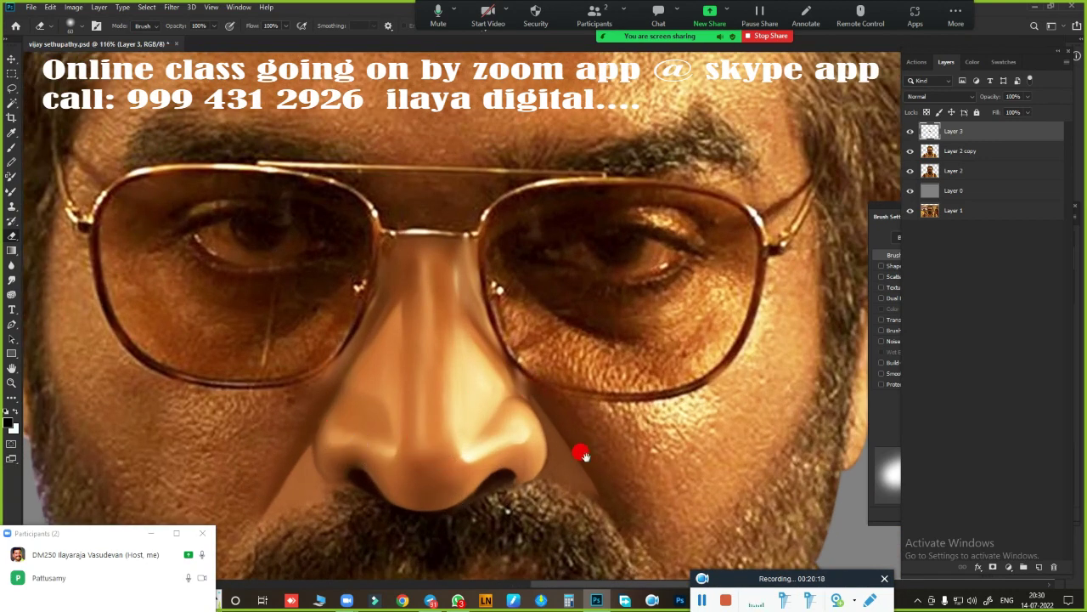
{"action": "left_click_drag", "start_coordinate": [583, 455], "coordinate": [521, 239]}
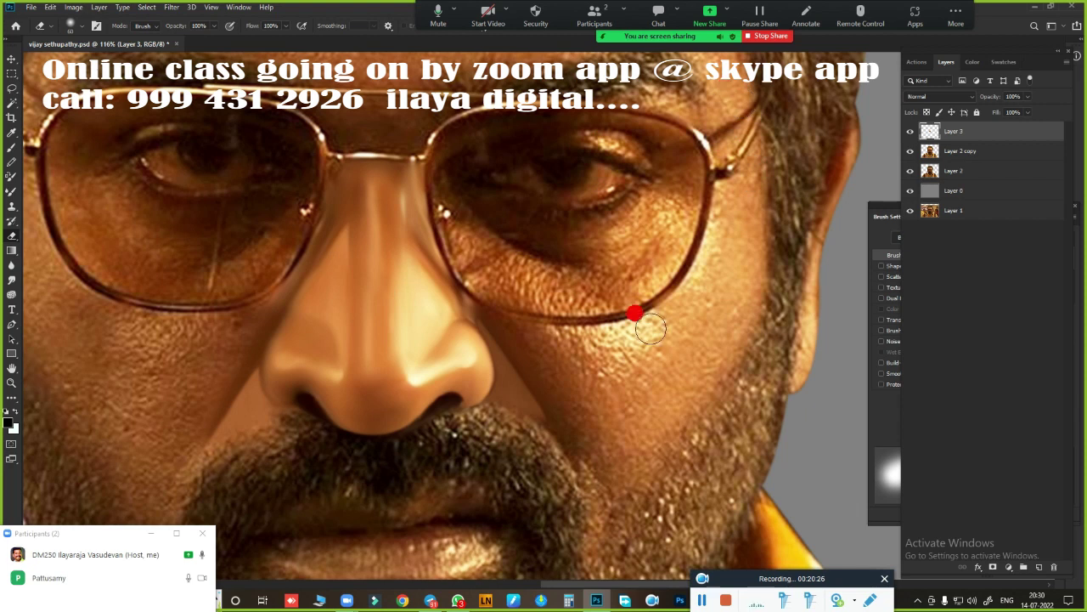
{"action": "scroll", "coordinate": [629, 336], "scroll_direction": "up", "scroll_amount": 3}
{"action": "scroll", "coordinate": [606, 341], "scroll_direction": "down", "scroll_amount": 2}
Trace a Pen path along the lower eyelid and convert it to a selection.
{"action": "key", "text": "p"}
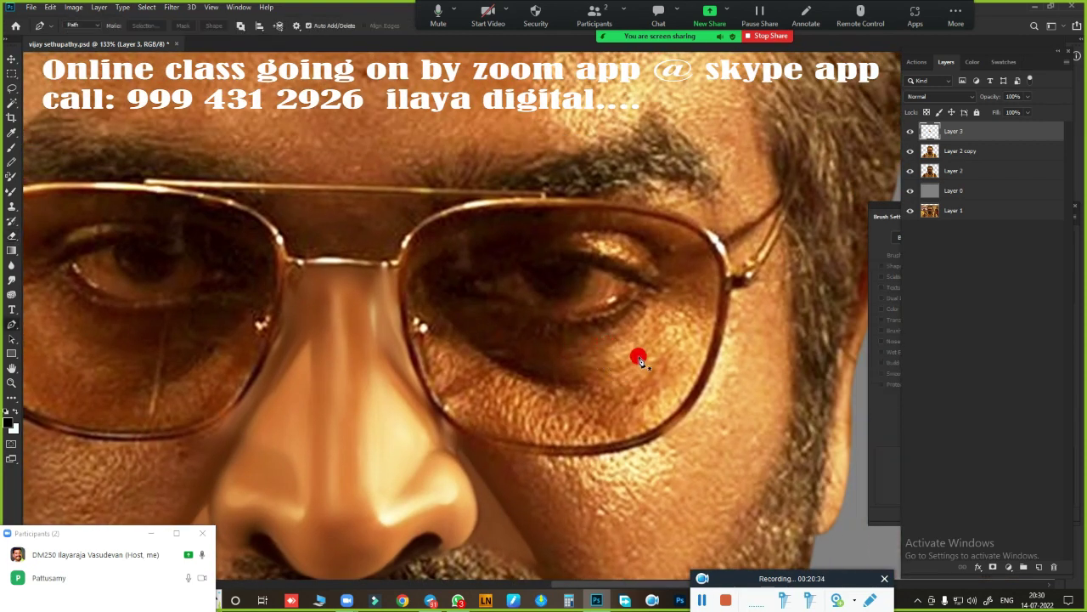
{"action": "scroll", "coordinate": [558, 343], "scroll_direction": "up", "scroll_amount": 1}
{"action": "scroll", "coordinate": [526, 377], "scroll_direction": "up", "scroll_amount": 1}
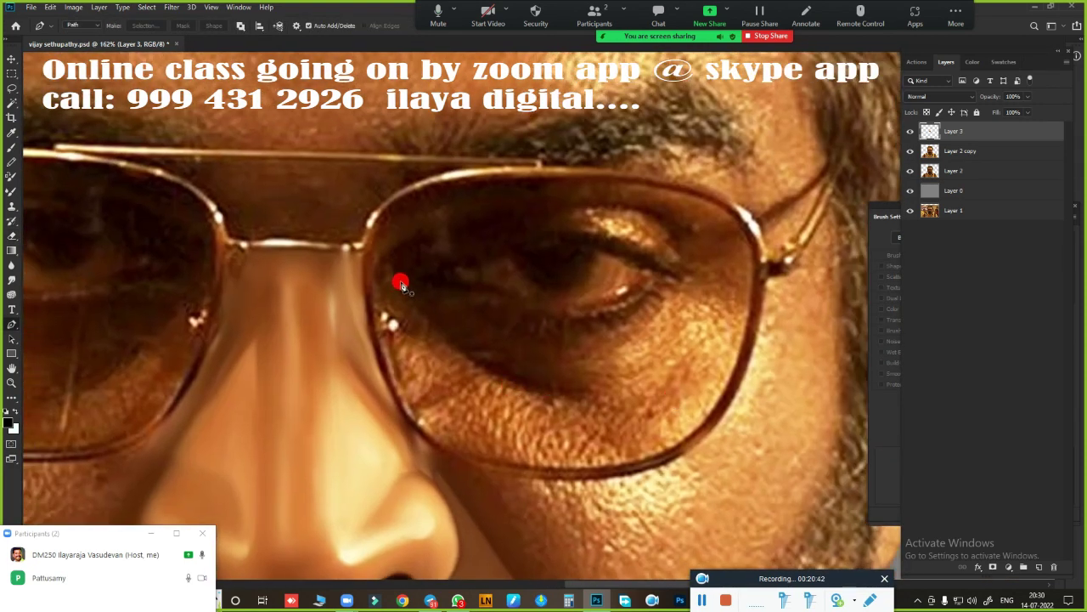
{"action": "left_click_drag", "start_coordinate": [615, 394], "coordinate": [751, 374]}
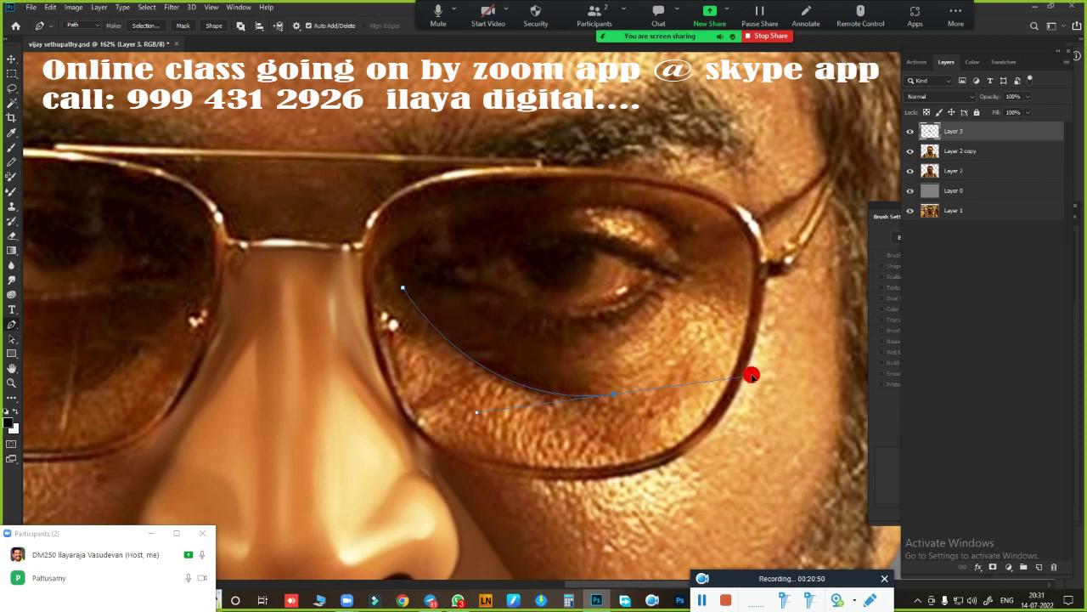
{"action": "scroll", "coordinate": [615, 399], "scroll_direction": "down", "scroll_amount": 1}
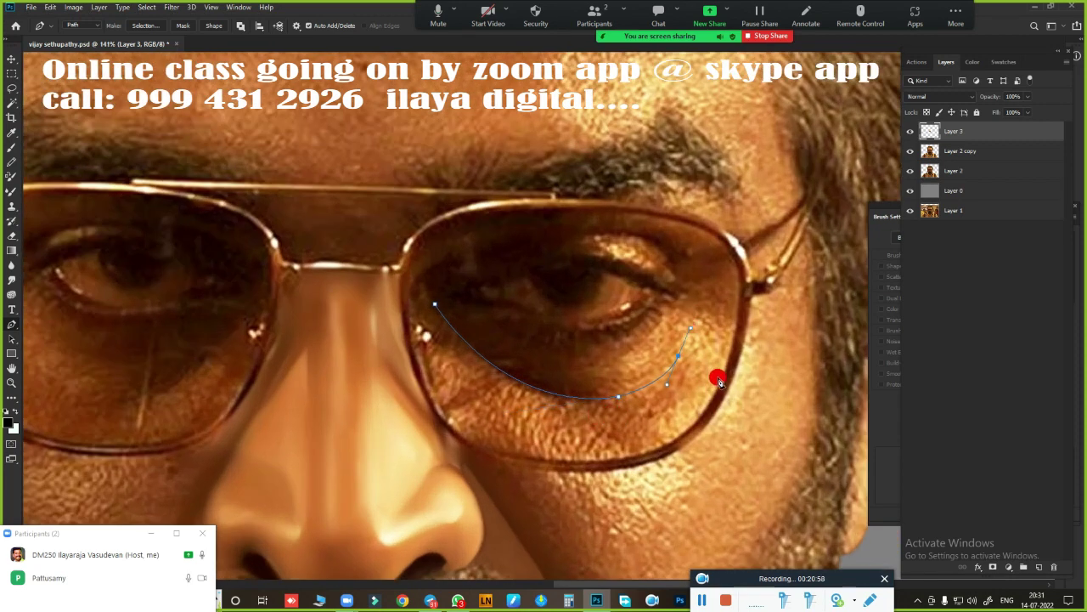
{"action": "scroll", "coordinate": [650, 366], "scroll_direction": "up", "scroll_amount": 2}
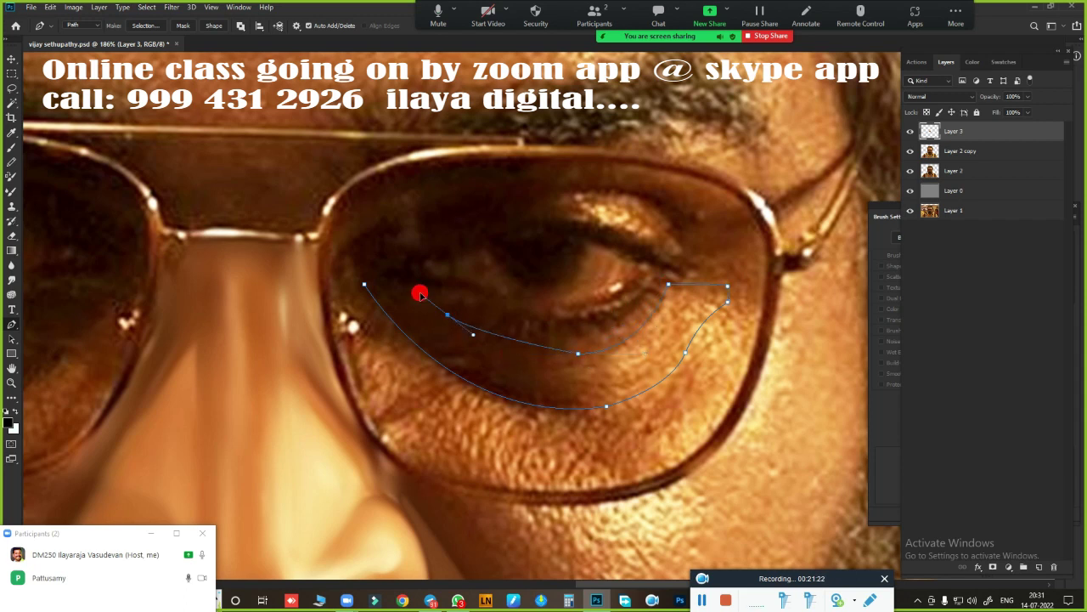
{"action": "right_click", "coordinate": [660, 363]}
{"action": "key", "text": "Return"}
Smudge the skin along the lower eyelid inside the selection, then fade the effect.
{"action": "key", "text": "r"}
{"action": "scroll", "coordinate": [651, 294], "scroll_direction": "up", "scroll_amount": 2}
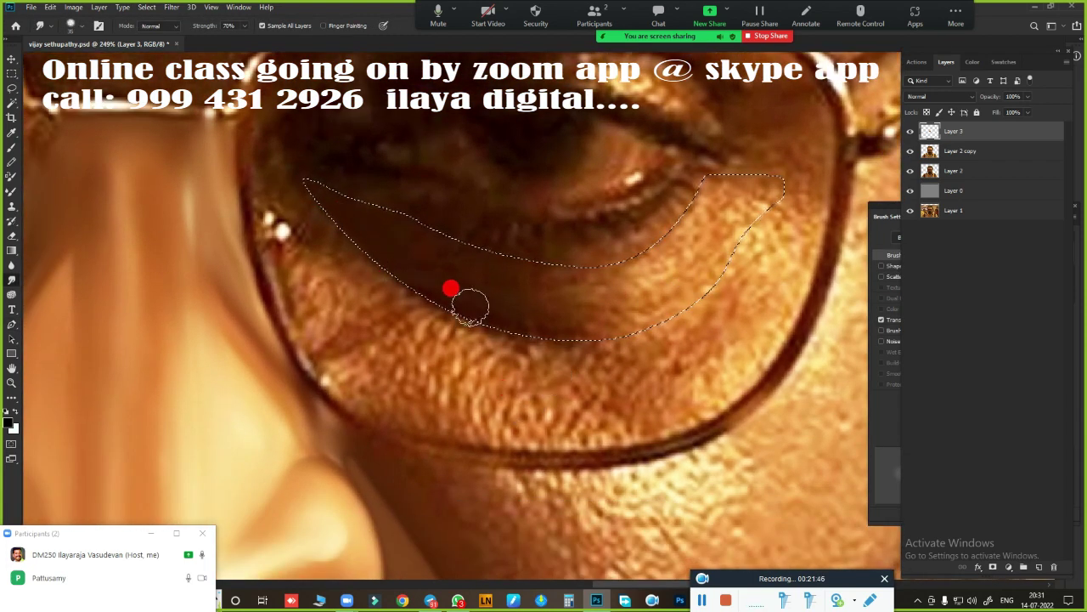
{"action": "left_click_drag", "start_coordinate": [604, 261], "coordinate": [475, 295]}
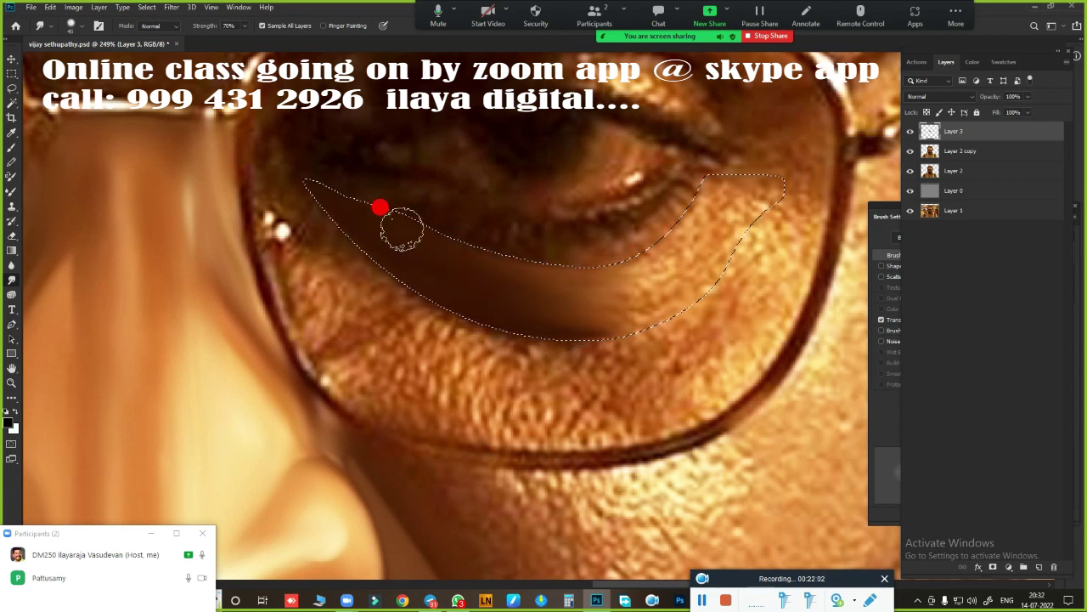
{"action": "left_click_drag", "start_coordinate": [651, 295], "coordinate": [590, 304]}
{"action": "mouse_move", "coordinate": [681, 224]}
{"action": "left_mouse_down"}
{"action": "mouse_move", "coordinate": [723, 182]}
{"action": "mouse_move", "coordinate": [566, 260]}
{"action": "mouse_move", "coordinate": [561, 313]}
{"action": "mouse_move", "coordinate": [600, 265]}
{"action": "left_mouse_up"}
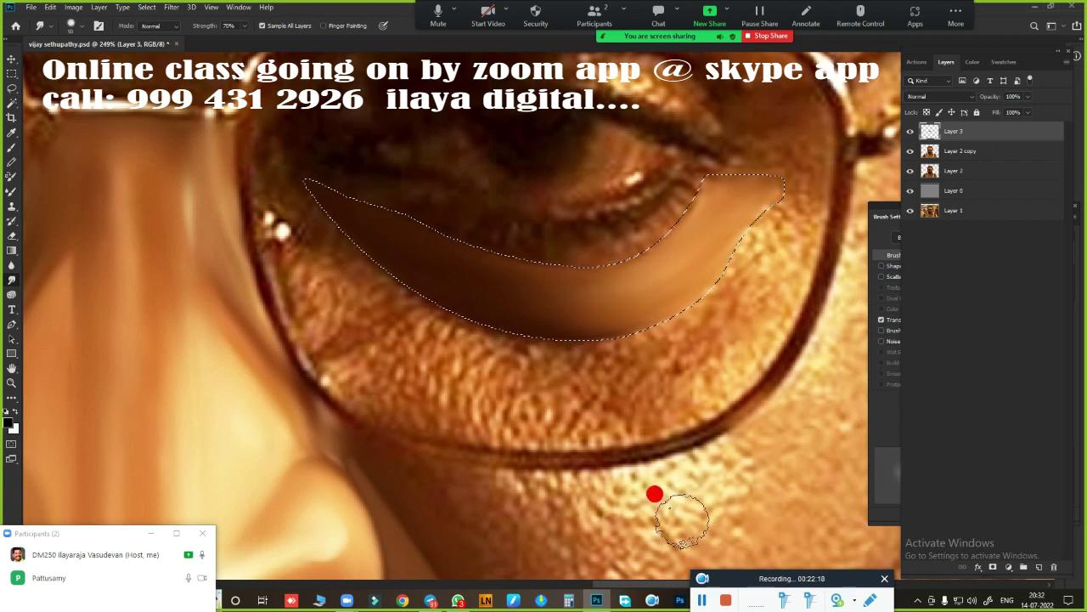
{"action": "key", "text": "ctrl+shift+f"}
{"action": "key", "text": "Return"}
Blend and lighten the area under the eye further, then deselect.
{"action": "left_click_drag", "start_coordinate": [490, 393], "coordinate": [617, 223]}
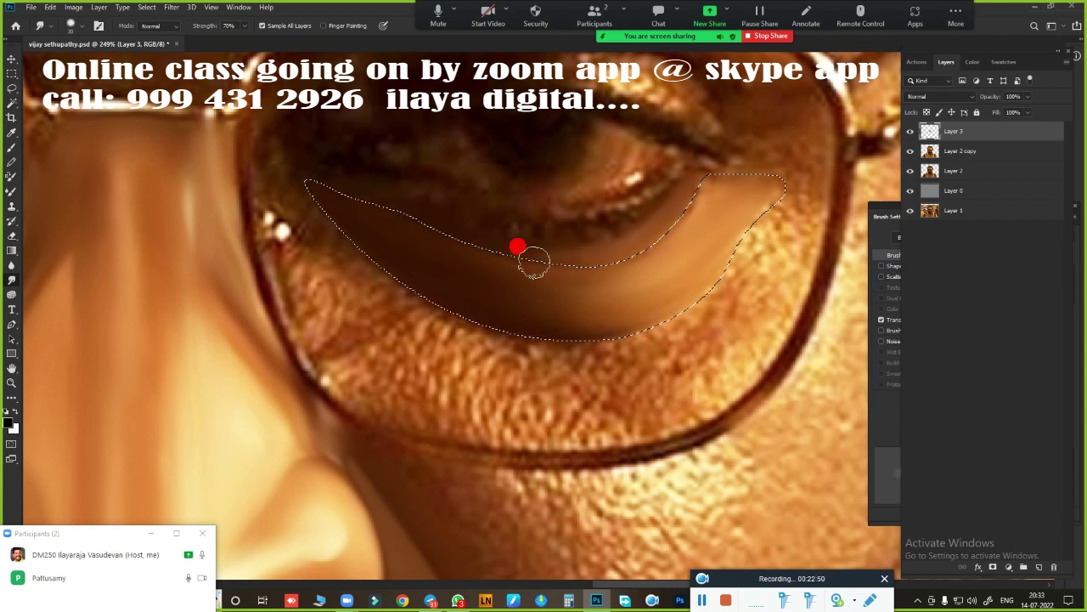
{"action": "mouse_move", "coordinate": [674, 347]}
{"action": "left_mouse_down"}
{"action": "mouse_move", "coordinate": [767, 233]}
{"action": "mouse_move", "coordinate": [721, 284]}
{"action": "mouse_move", "coordinate": [416, 323]}
{"action": "mouse_move", "coordinate": [596, 357]}
{"action": "mouse_move", "coordinate": [348, 248]}
{"action": "left_mouse_up"}
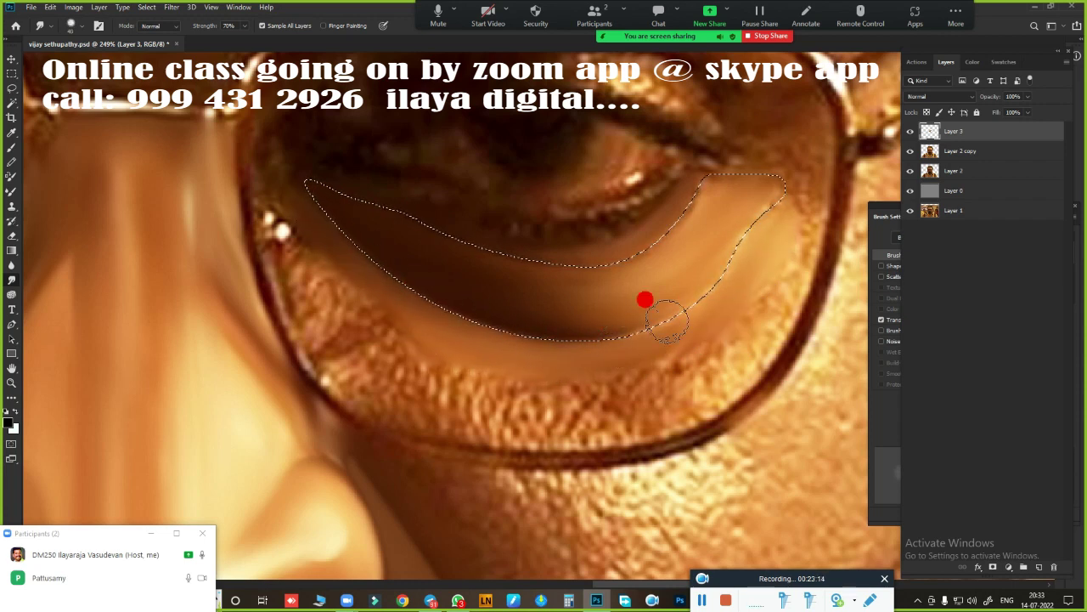
{"action": "key", "text": "ctrl+d"}
{"action": "scroll", "coordinate": [798, 340], "scroll_direction": "down", "scroll_amount": 3}
Switch to the Eraser while zooming around the eye area.
{"action": "scroll", "coordinate": [655, 478], "scroll_direction": "up", "scroll_amount": 2}
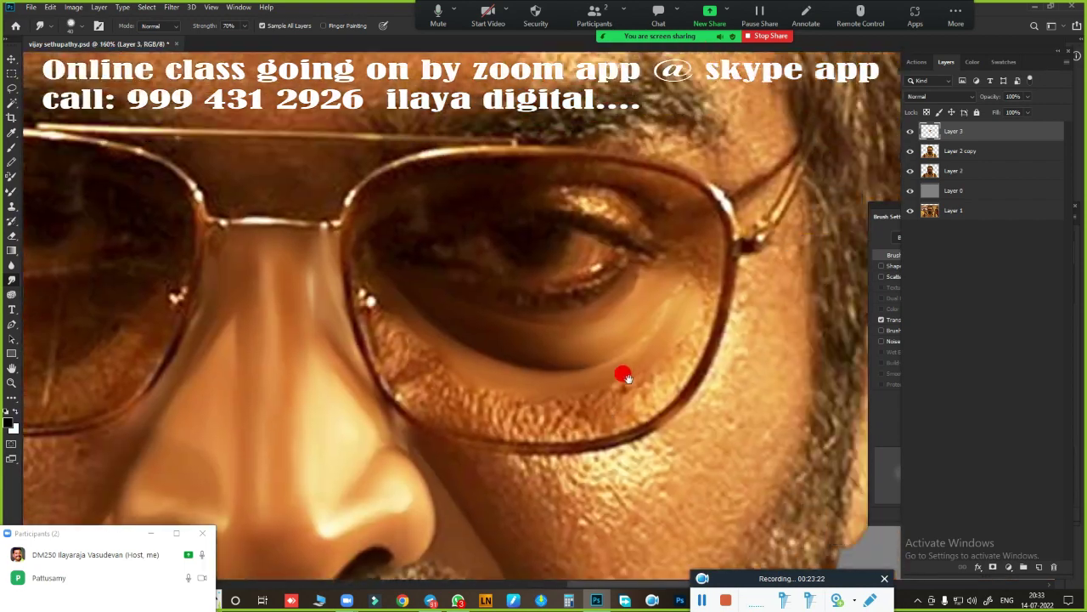
{"action": "scroll", "coordinate": [621, 374], "scroll_direction": "up", "scroll_amount": 1}
{"action": "key", "text": "e"}
{"action": "scroll", "coordinate": [590, 357], "scroll_direction": "down", "scroll_amount": 2}
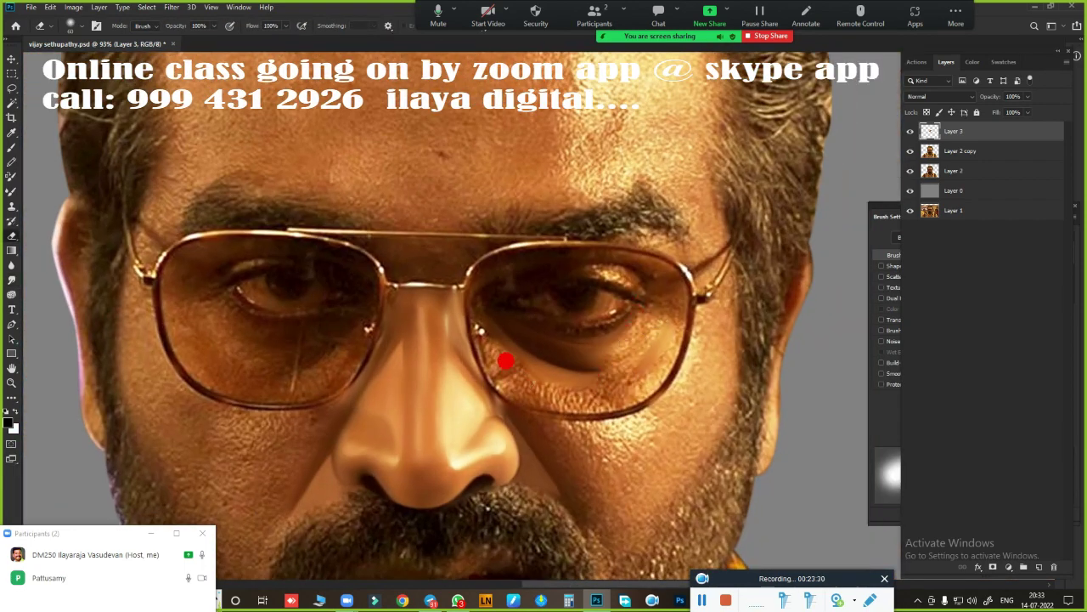
{"action": "scroll", "coordinate": [505, 362], "scroll_direction": "up", "scroll_amount": 2}
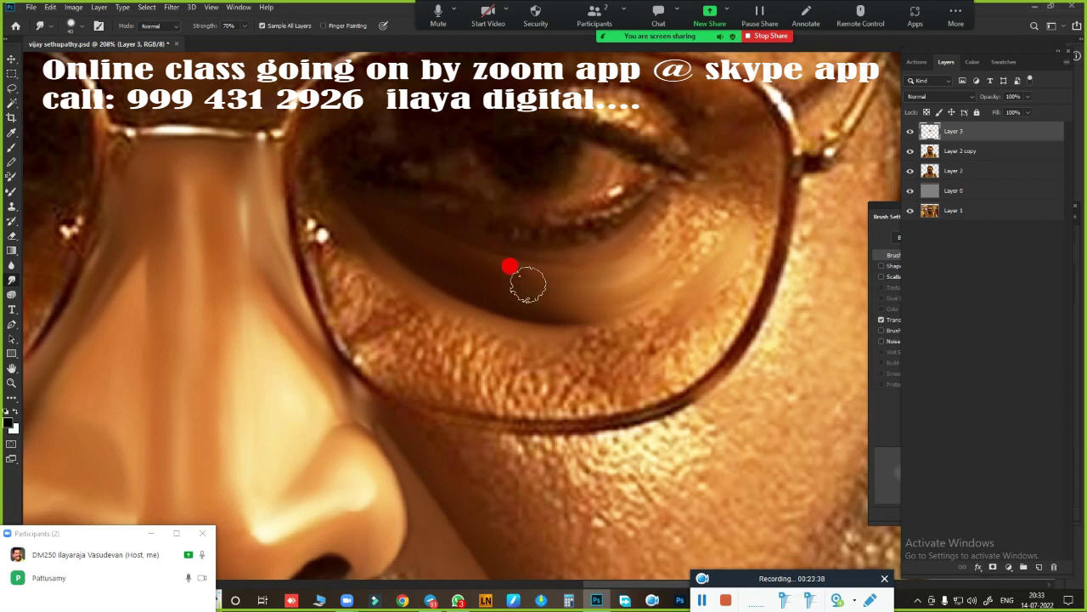
{"action": "scroll", "coordinate": [557, 313], "scroll_direction": "down", "scroll_amount": 2}
{"action": "scroll", "coordinate": [595, 376], "scroll_direction": "up", "scroll_amount": 1}
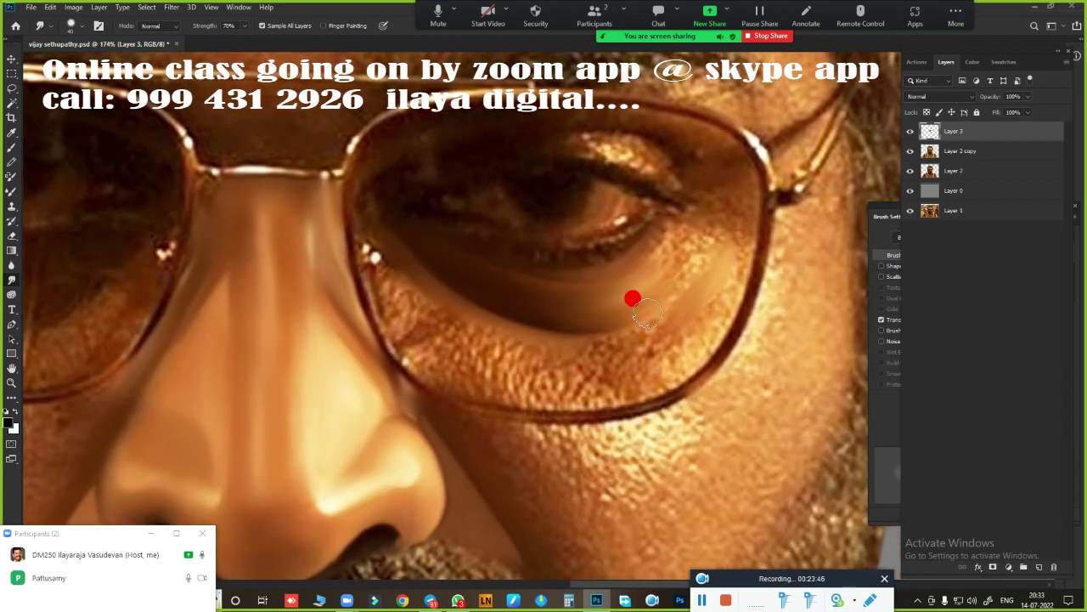
{"action": "scroll", "coordinate": [561, 340], "scroll_direction": "down", "scroll_amount": 3}
{"action": "scroll", "coordinate": [561, 366], "scroll_direction": "up", "scroll_amount": 3}
{"action": "scroll", "coordinate": [595, 322], "scroll_direction": "up", "scroll_amount": 1}
Trace a Pen path around the upper right lens from the outer rim to the nose side.
{"action": "key", "text": "p"}
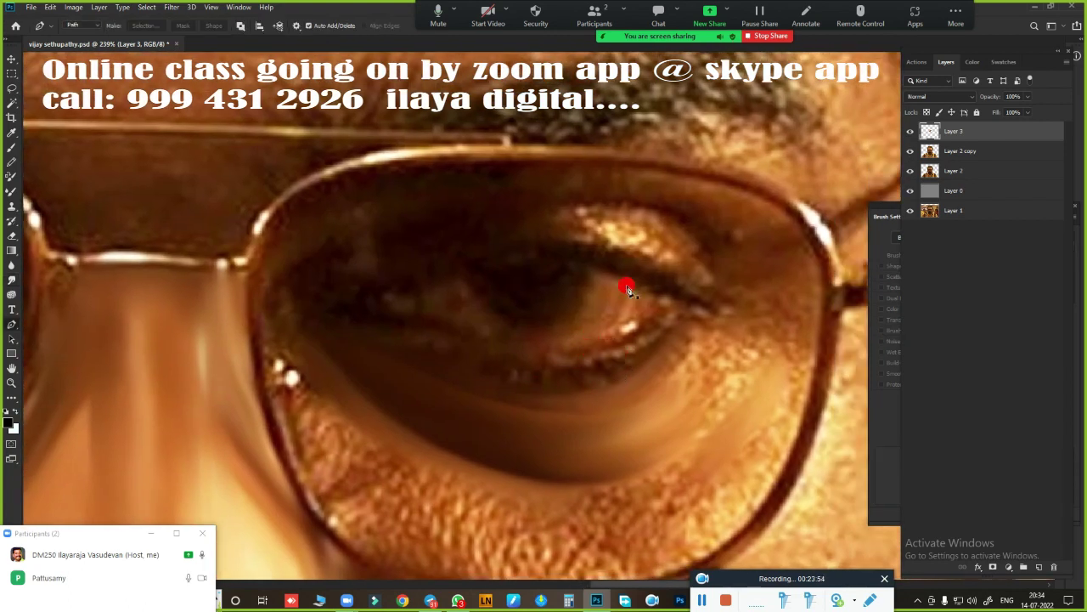
{"action": "left_click_drag", "start_coordinate": [657, 212], "coordinate": [847, 246]}
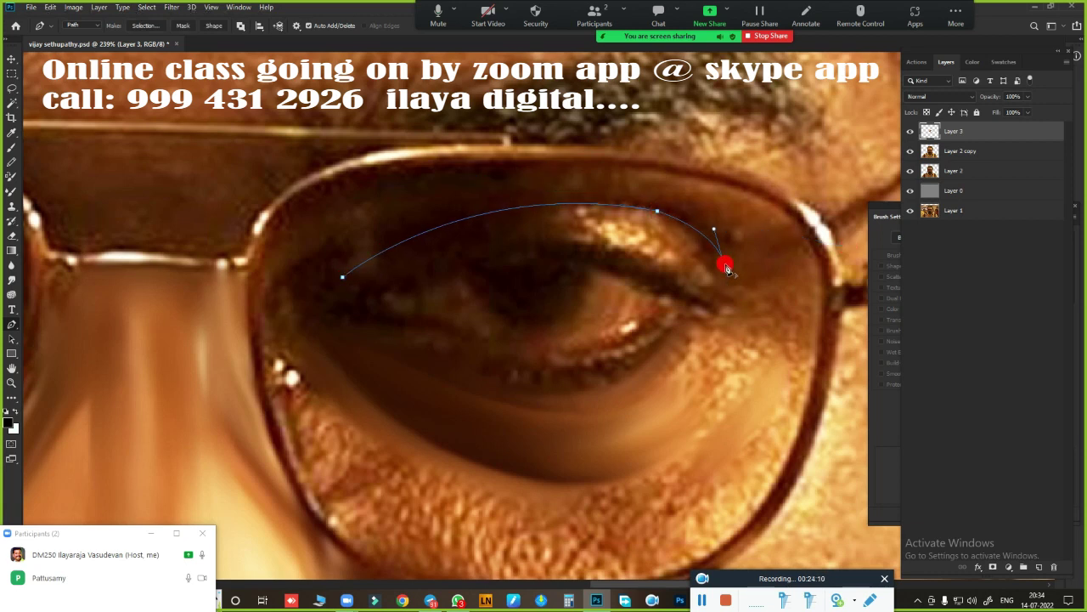
{"action": "left_click_drag", "start_coordinate": [646, 171], "coordinate": [500, 162]}
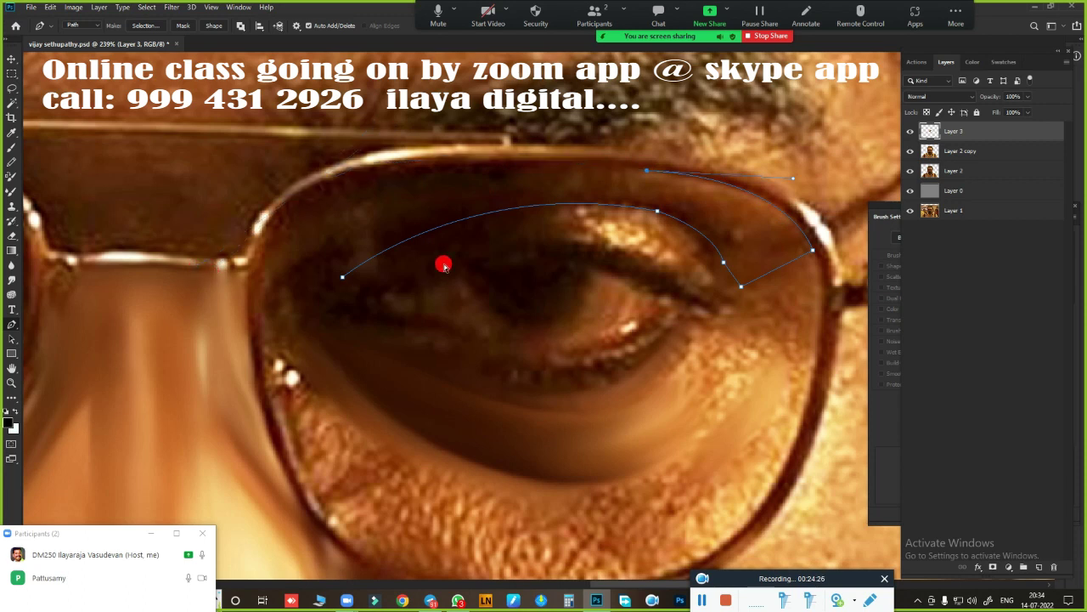
{"action": "left_click_drag", "start_coordinate": [553, 160], "coordinate": [275, 159]}
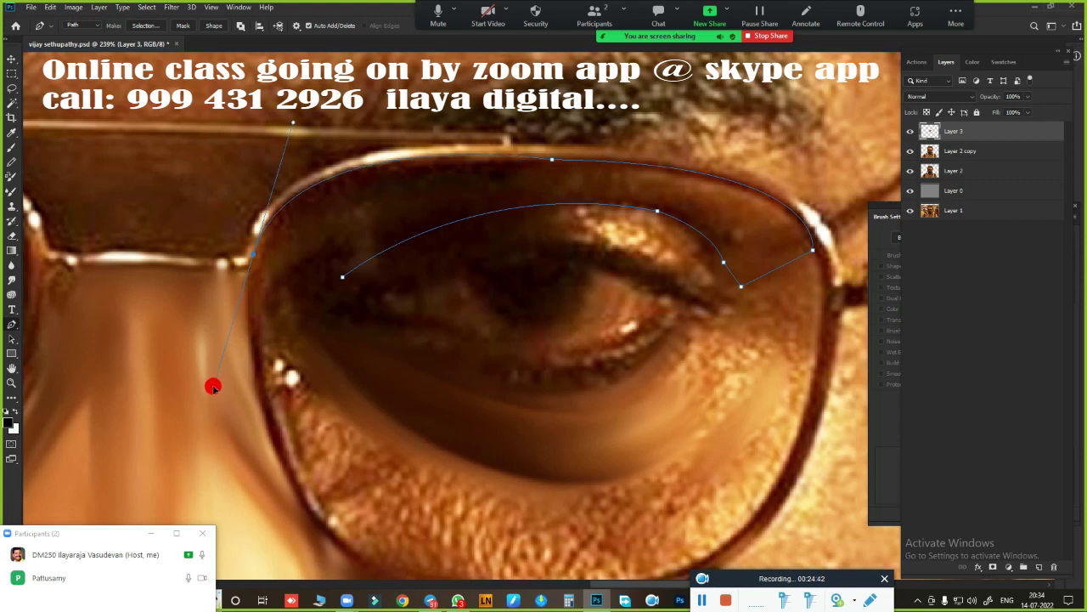
{"action": "left_click_drag", "start_coordinate": [217, 390], "coordinate": [345, 181]}
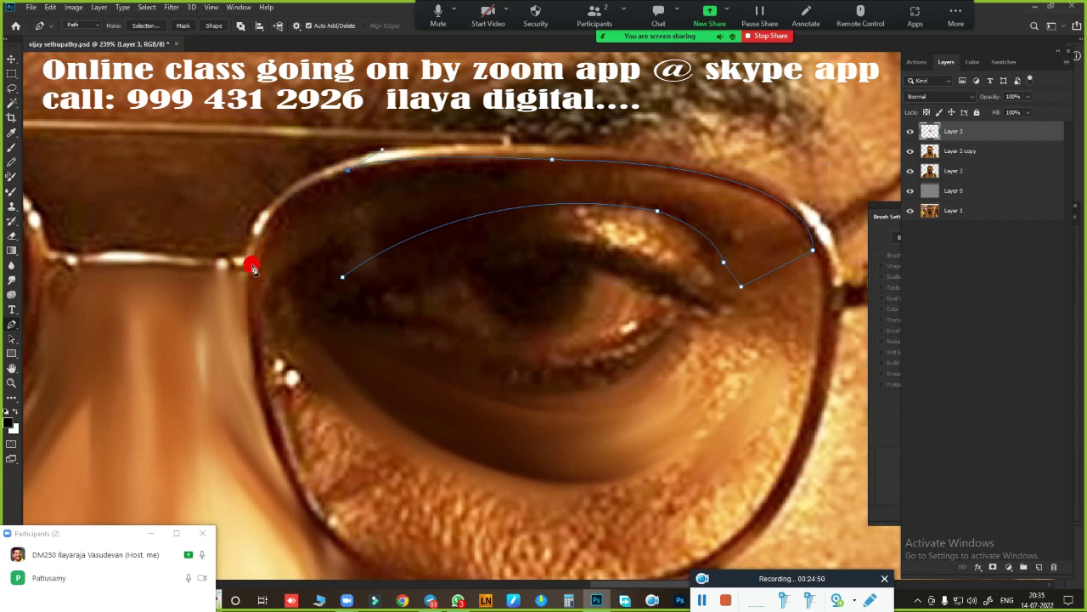
{"action": "scroll", "coordinate": [247, 338], "scroll_direction": "down", "scroll_amount": 5}
{"action": "scroll", "coordinate": [263, 389], "scroll_direction": "up", "scroll_amount": 4}
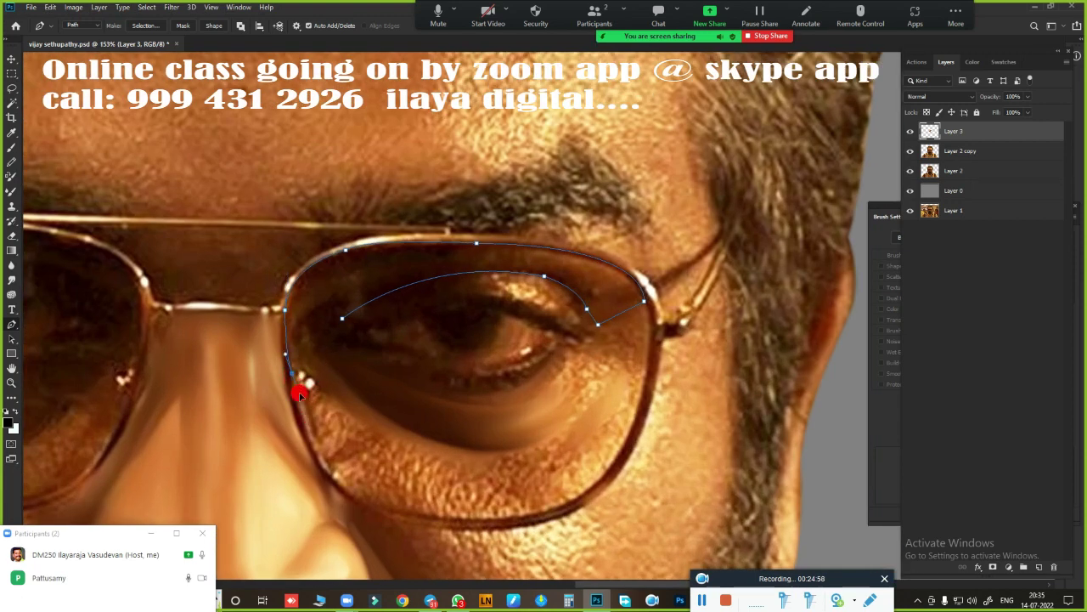
{"action": "left_click_drag", "start_coordinate": [300, 325], "coordinate": [326, 305]}
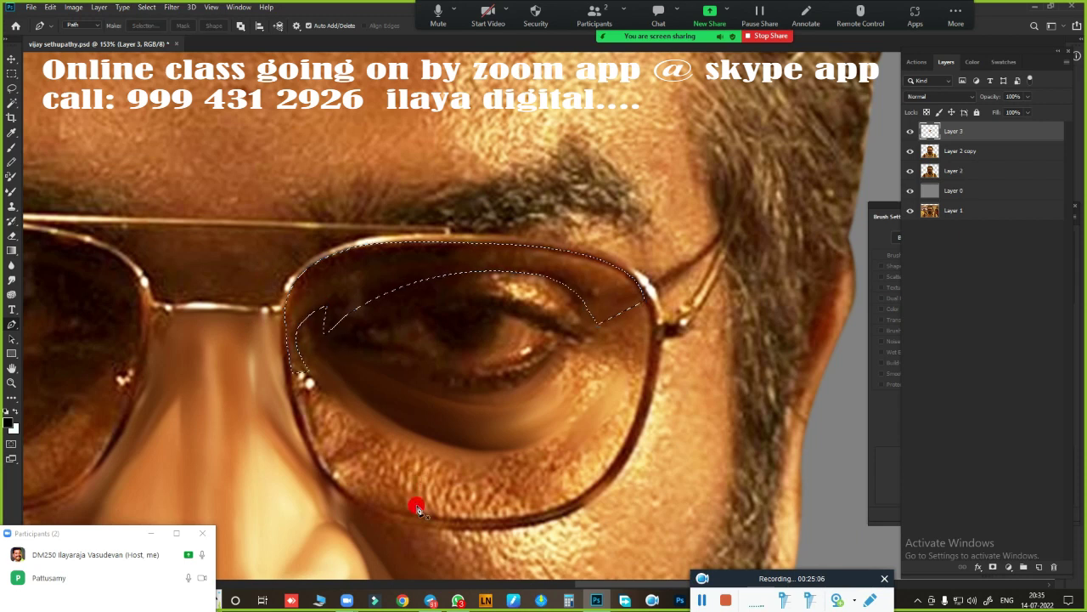
Convert the path to a feathered selection and smudge the lens area under the rim.
{"action": "key", "text": "ctrl+Return"}
{"action": "key", "text": "shift+F6"}
{"action": "key", "text": "Return"}
{"action": "scroll", "coordinate": [412, 446], "scroll_direction": "up", "scroll_amount": 2}
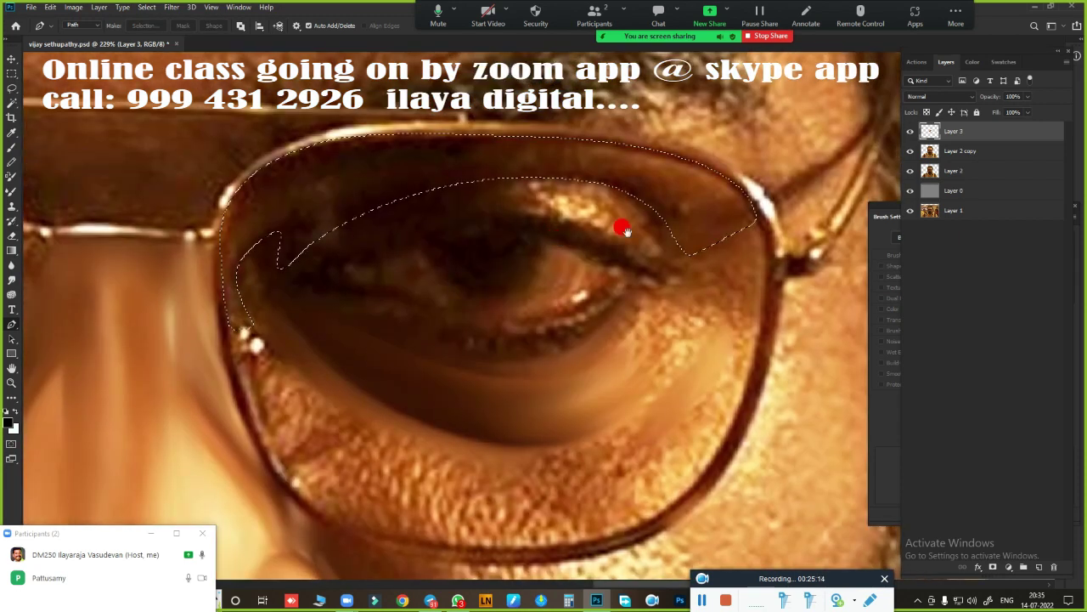
{"action": "key", "text": "r"}
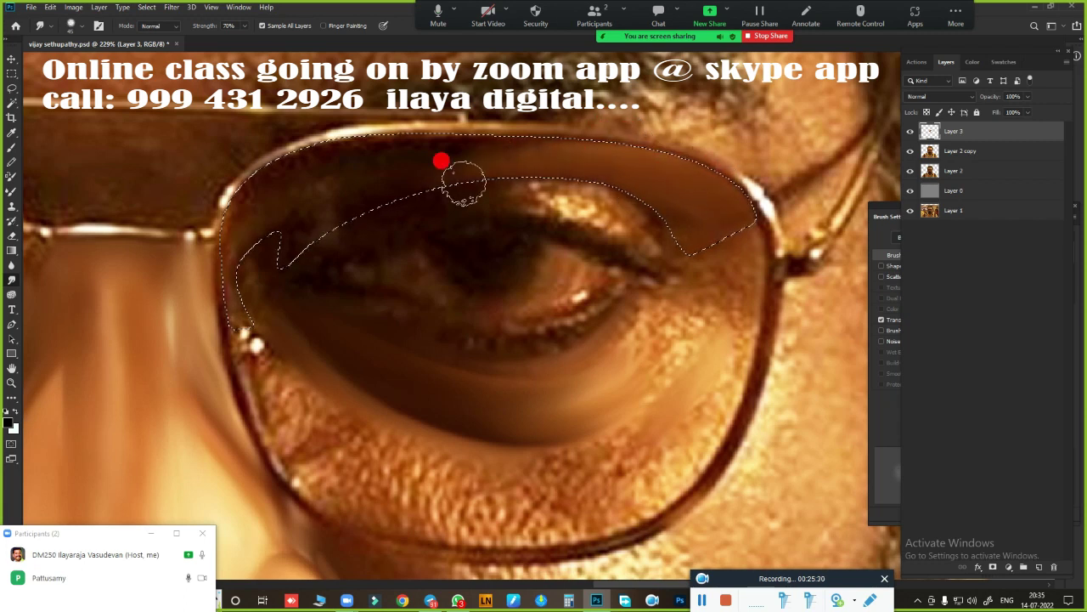
{"action": "mouse_move", "coordinate": [441, 161]}
{"action": "left_mouse_down"}
{"action": "mouse_move", "coordinate": [402, 148]}
{"action": "mouse_move", "coordinate": [411, 129]}
{"action": "left_mouse_up"}
Dock the brush presets beside Brush Settings and smudge along the lens's left edge.
{"action": "left_click", "coordinate": [892, 242]}
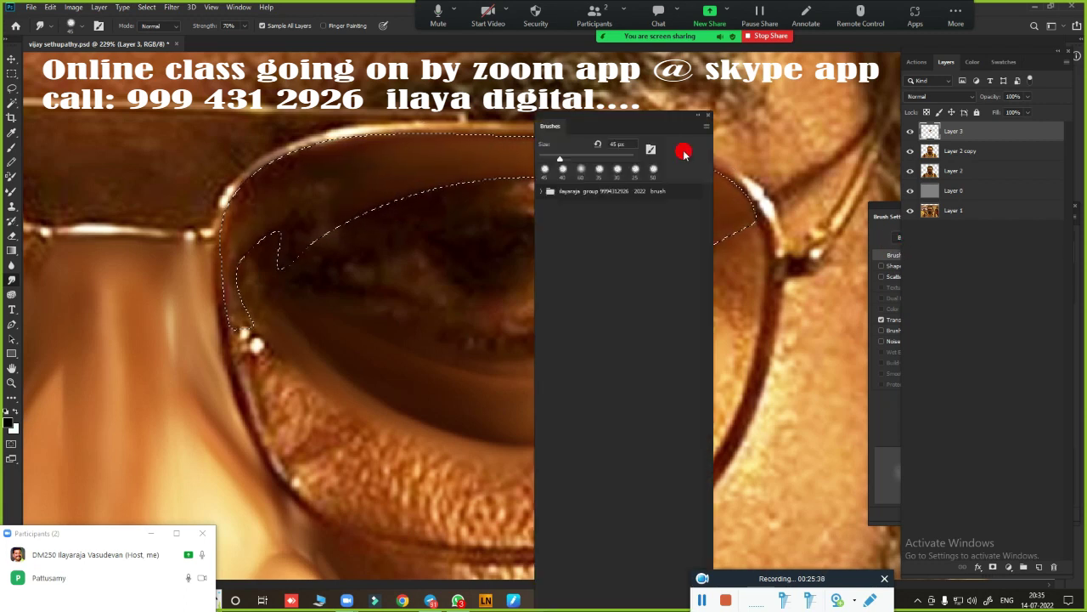
{"action": "left_click_drag", "start_coordinate": [682, 150], "coordinate": [892, 219]}
{"action": "left_click", "coordinate": [892, 218]}
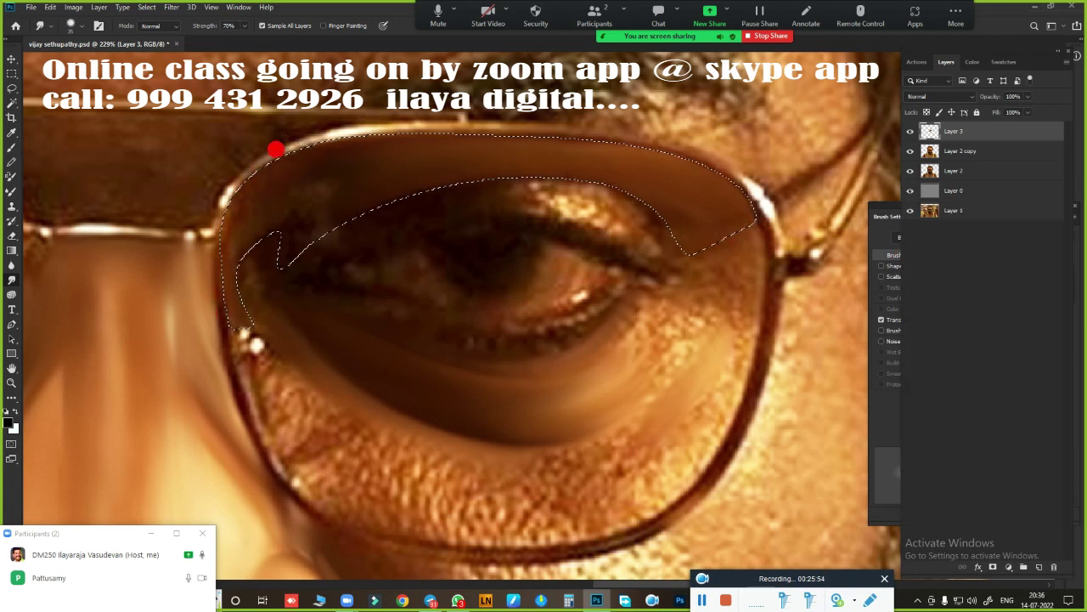
{"action": "mouse_move", "coordinate": [276, 149]}
{"action": "left_mouse_down"}
{"action": "mouse_move", "coordinate": [213, 230]}
{"action": "mouse_move", "coordinate": [270, 134]}
{"action": "mouse_move", "coordinate": [343, 148]}
{"action": "mouse_move", "coordinate": [315, 218]}
{"action": "mouse_move", "coordinate": [317, 260]}
{"action": "mouse_move", "coordinate": [626, 153]}
{"action": "mouse_move", "coordinate": [291, 533]}
{"action": "left_mouse_up"}
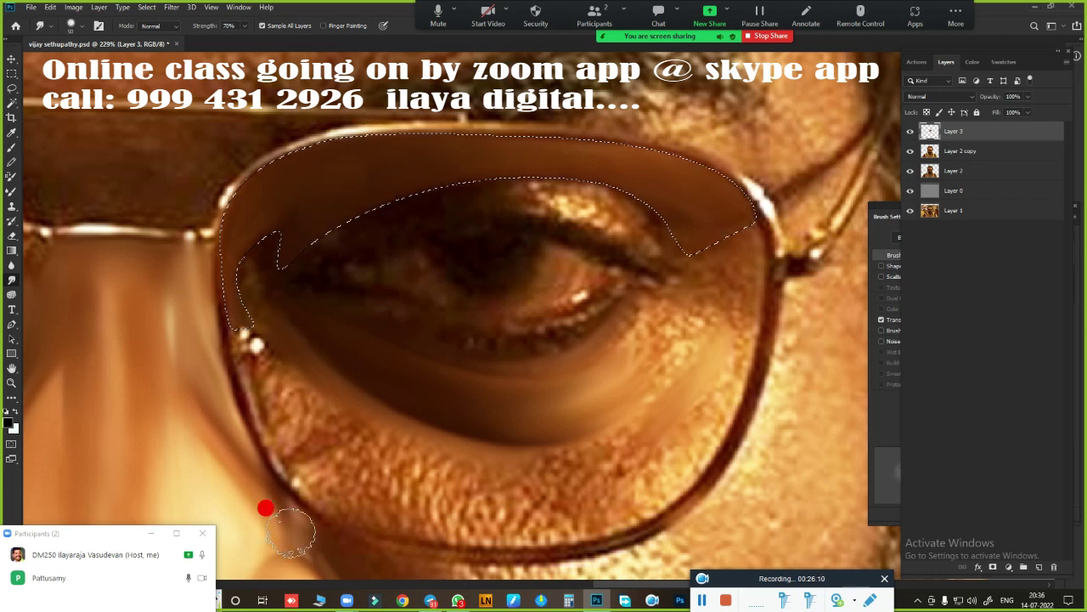
{"action": "left_click_drag", "start_coordinate": [523, 259], "coordinate": [566, 310]}
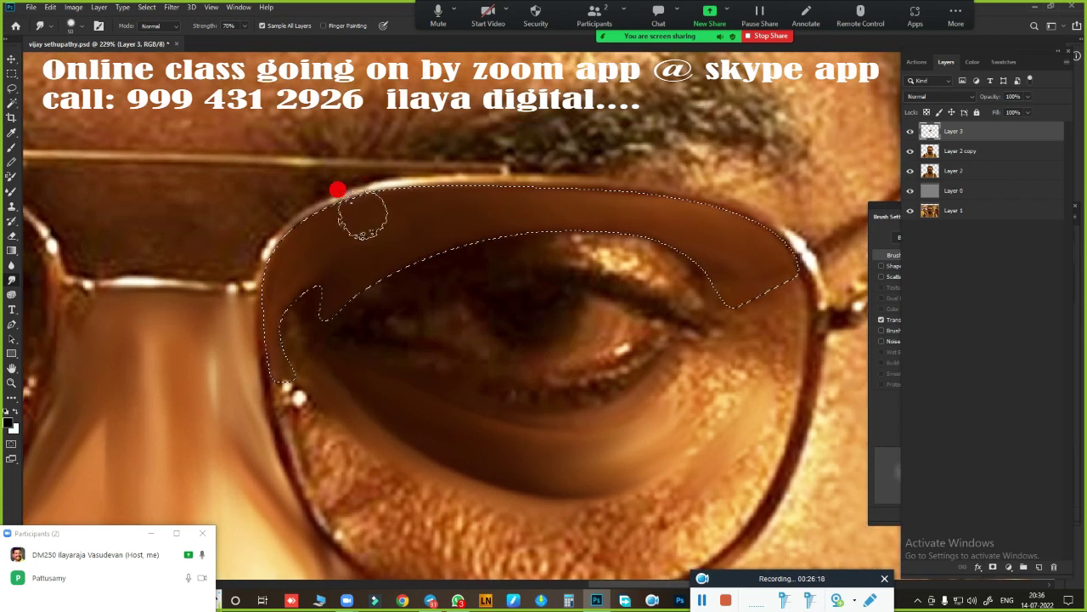
Blend the upper lens rim edge with the Very Wet, Light Mix Mixer Brush.
{"action": "key", "text": "b"}
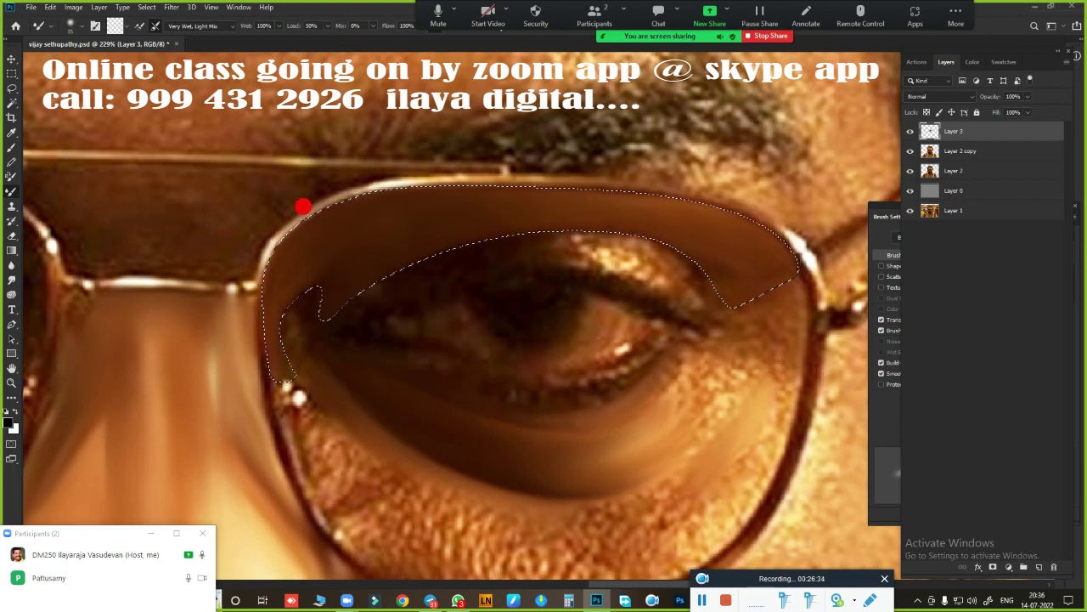
{"action": "mouse_move", "coordinate": [313, 214]}
{"action": "left_mouse_down"}
{"action": "mouse_move", "coordinate": [615, 189]}
{"action": "mouse_move", "coordinate": [255, 307]}
{"action": "left_mouse_up"}
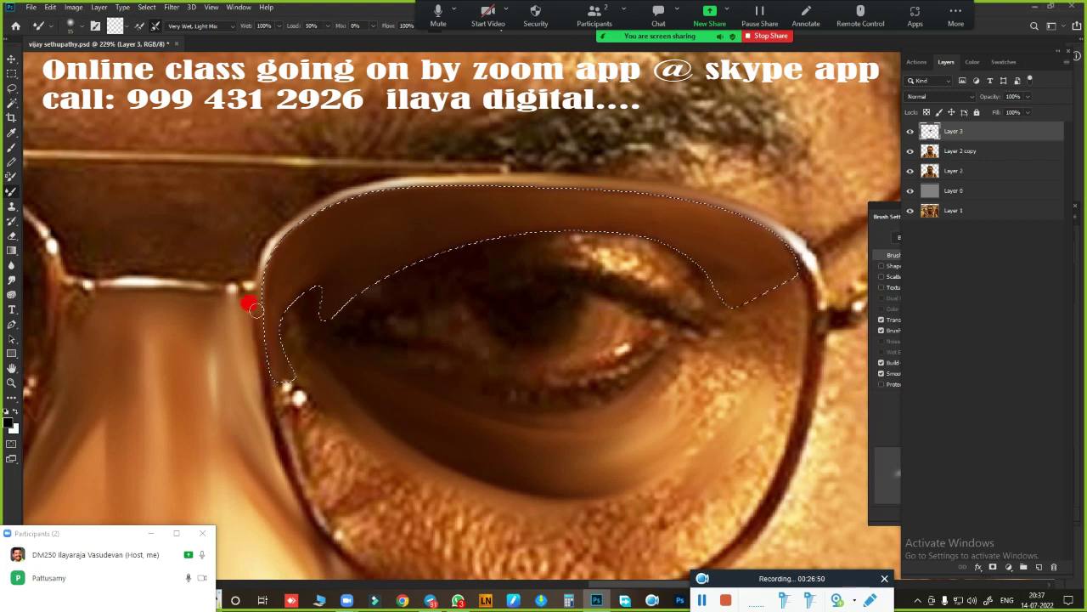
{"action": "scroll", "coordinate": [714, 263], "scroll_direction": "down", "scroll_amount": 2}
{"action": "scroll", "coordinate": [714, 263], "scroll_direction": "right", "scroll_amount": 1}
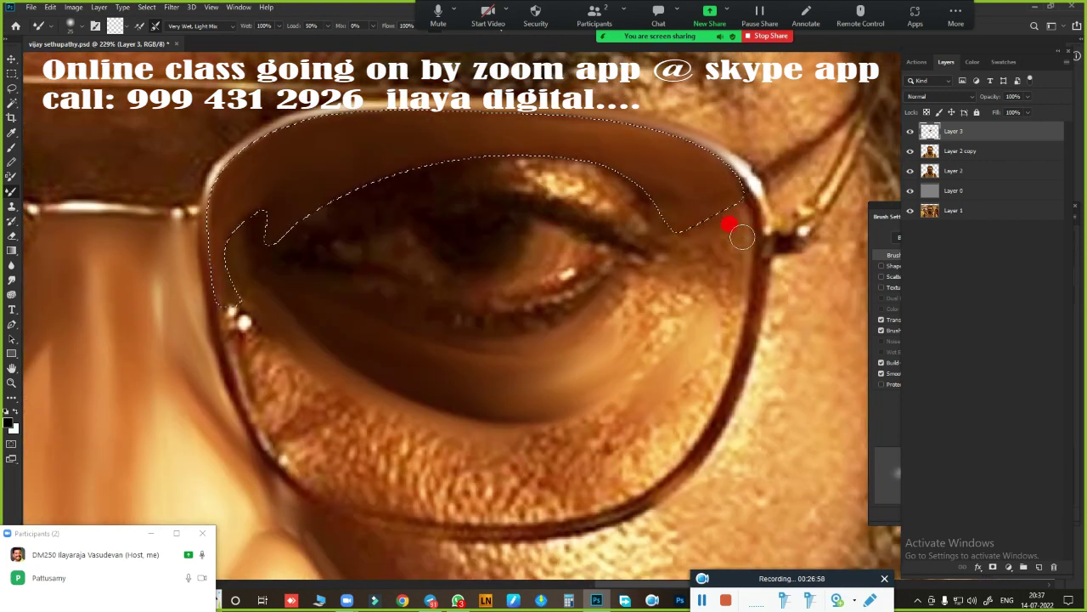
{"action": "mouse_move", "coordinate": [741, 238]}
{"action": "left_mouse_down"}
{"action": "mouse_move", "coordinate": [393, 177]}
{"action": "mouse_move", "coordinate": [301, 206]}
{"action": "mouse_move", "coordinate": [498, 145]}
{"action": "mouse_move", "coordinate": [631, 182]}
{"action": "mouse_move", "coordinate": [491, 153]}
{"action": "mouse_move", "coordinate": [671, 223]}
{"action": "left_mouse_up"}
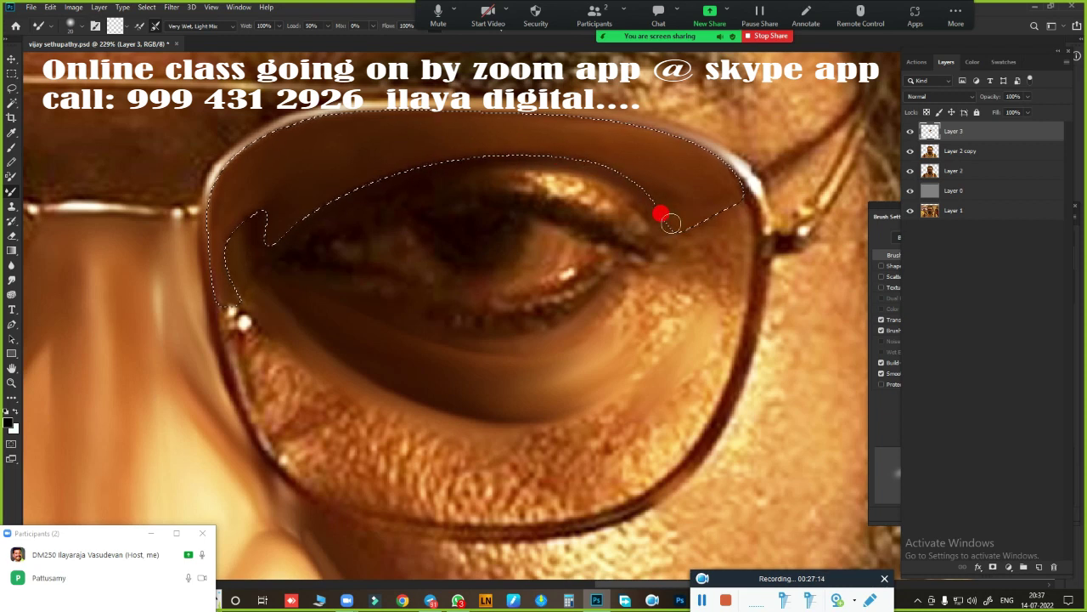
{"action": "scroll", "coordinate": [425, 175], "scroll_direction": "down", "scroll_amount": 1}
{"action": "scroll", "coordinate": [682, 444], "scroll_direction": "down", "scroll_amount": 3}
{"action": "scroll", "coordinate": [597, 444], "scroll_direction": "up", "scroll_amount": 3}
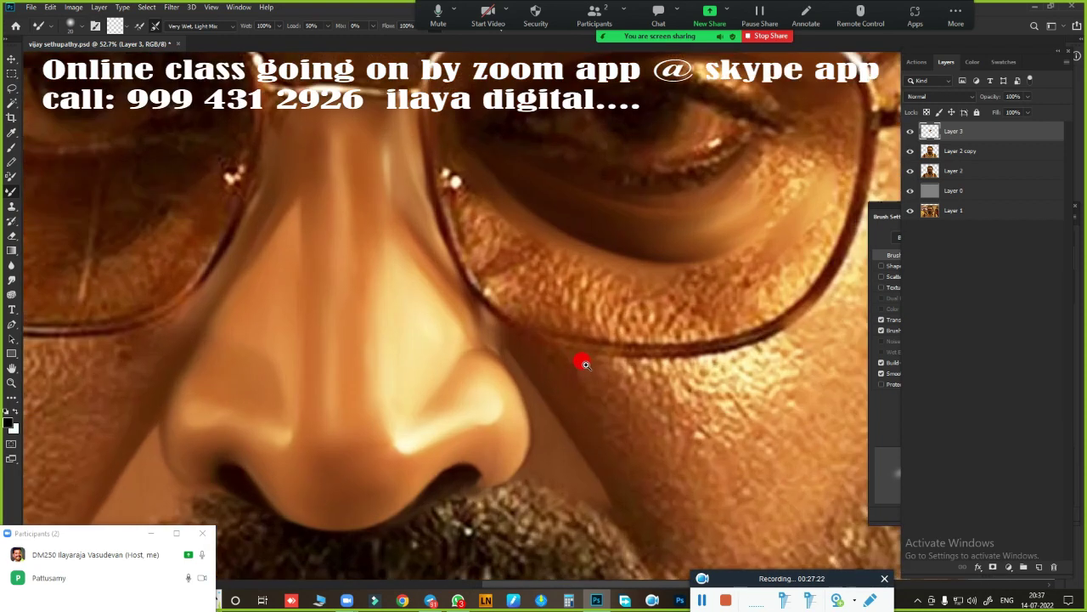
{"action": "scroll", "coordinate": [585, 364], "scroll_direction": "up", "scroll_amount": 2}
Begin a Pen path at the eye corner, curving along the upper eyelid crease.
{"action": "key", "text": "p"}
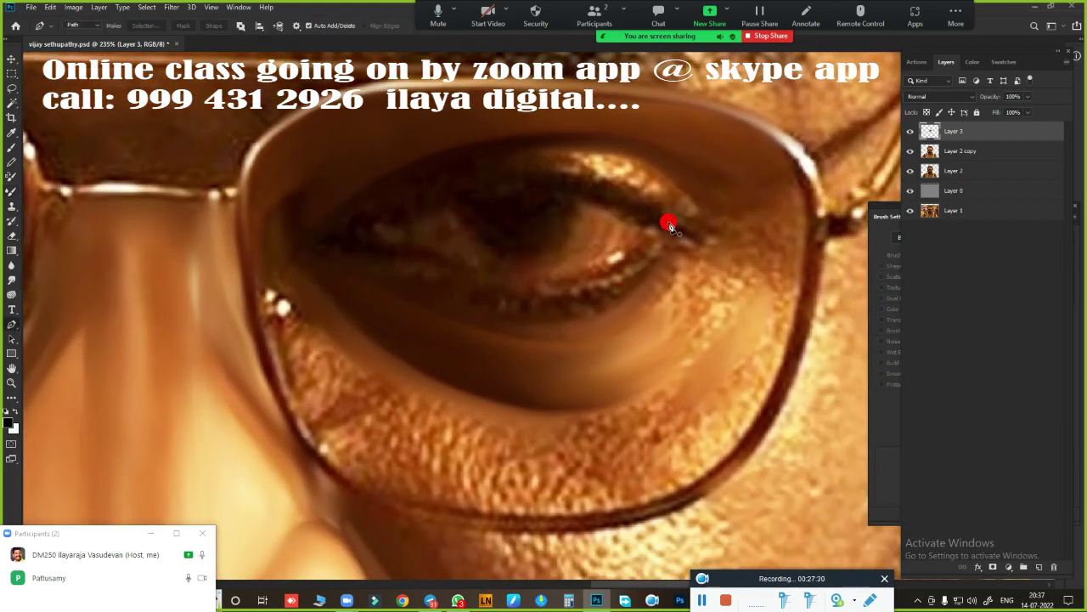
{"action": "left_click_drag", "start_coordinate": [449, 196], "coordinate": [331, 250]}
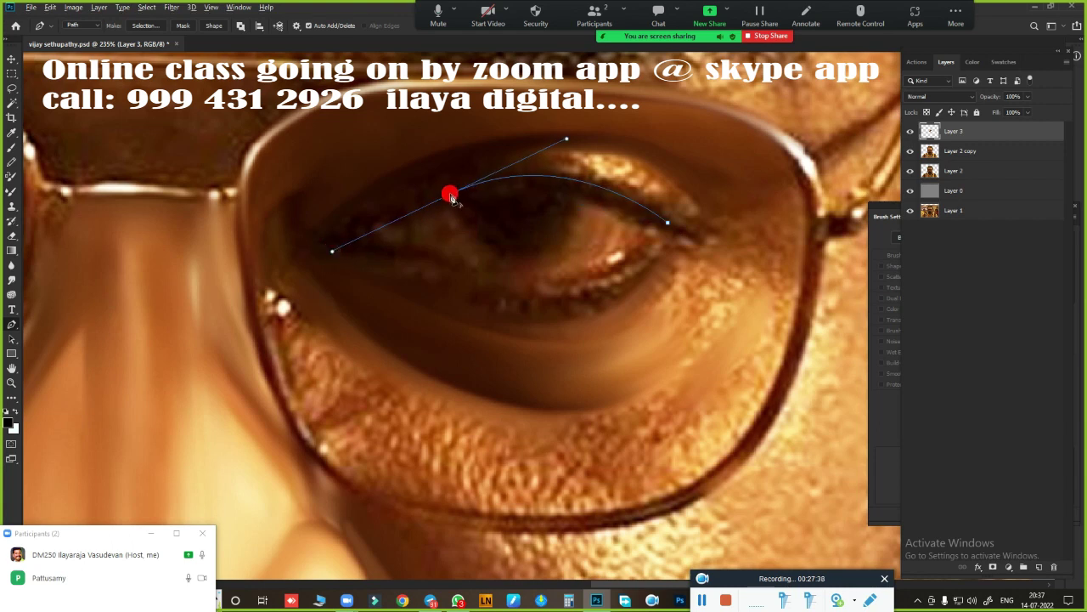
{"action": "scroll", "coordinate": [459, 332], "scroll_direction": "down", "scroll_amount": 3}
{"action": "scroll", "coordinate": [485, 354], "scroll_direction": "up", "scroll_amount": 1}
{"action": "scroll", "coordinate": [577, 340], "scroll_direction": "up", "scroll_amount": 1}
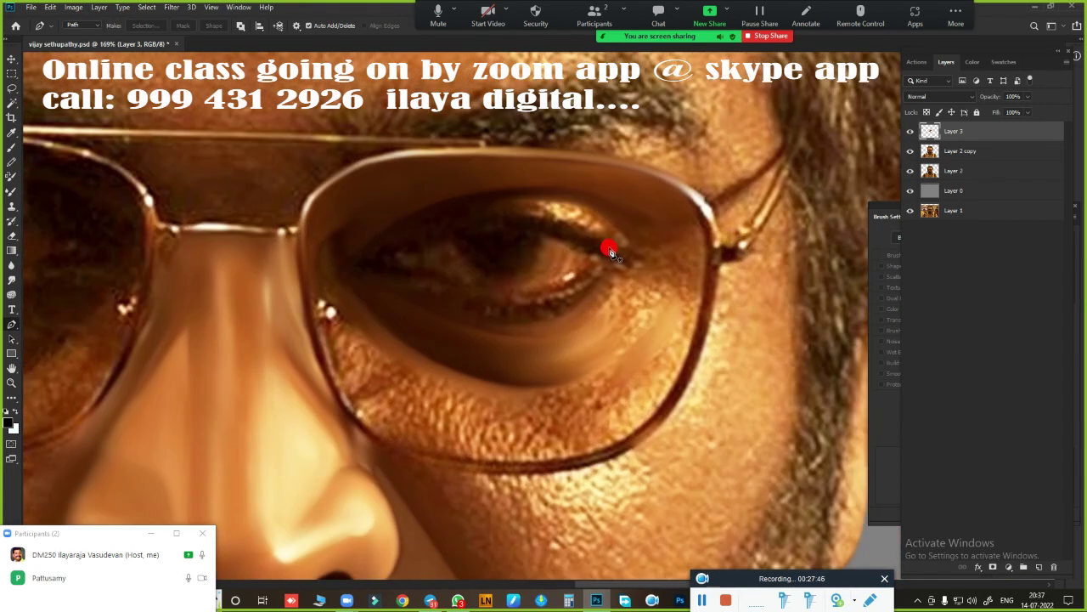
{"action": "left_click", "coordinate": [610, 249]}
{"action": "mouse_move", "coordinate": [481, 223]}
{"action": "left_mouse_down"}
{"action": "mouse_move", "coordinate": [417, 240]}
{"action": "mouse_move", "coordinate": [385, 281]}
{"action": "left_mouse_up"}
{"action": "scroll", "coordinate": [500, 295], "scroll_direction": "down", "scroll_amount": 1}
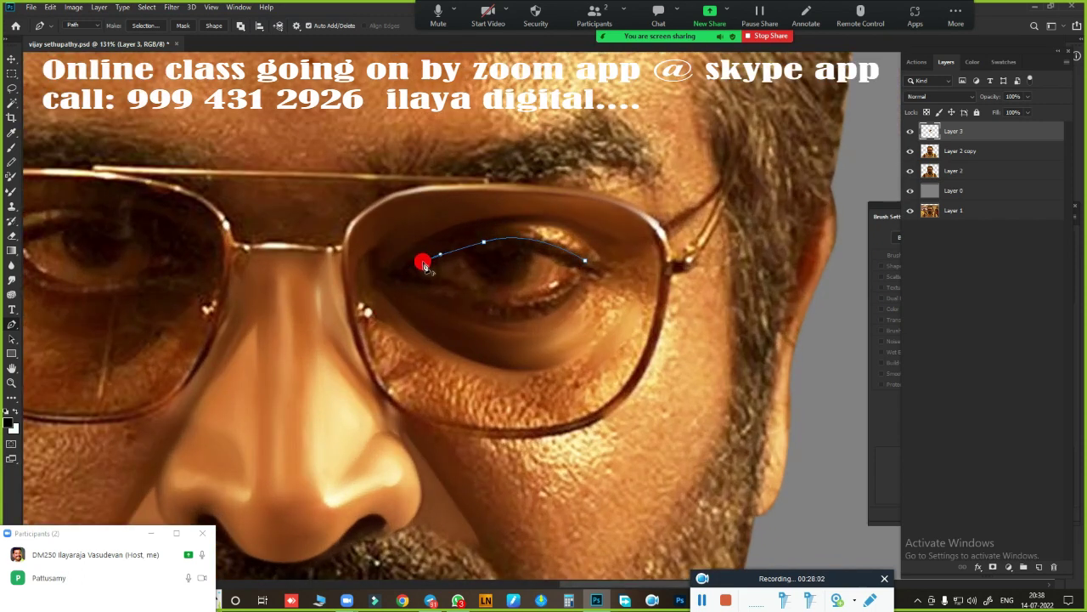
{"action": "scroll", "coordinate": [425, 265], "scroll_direction": "up", "scroll_amount": 2}
{"action": "left_click_drag", "start_coordinate": [398, 266], "coordinate": [429, 261]}
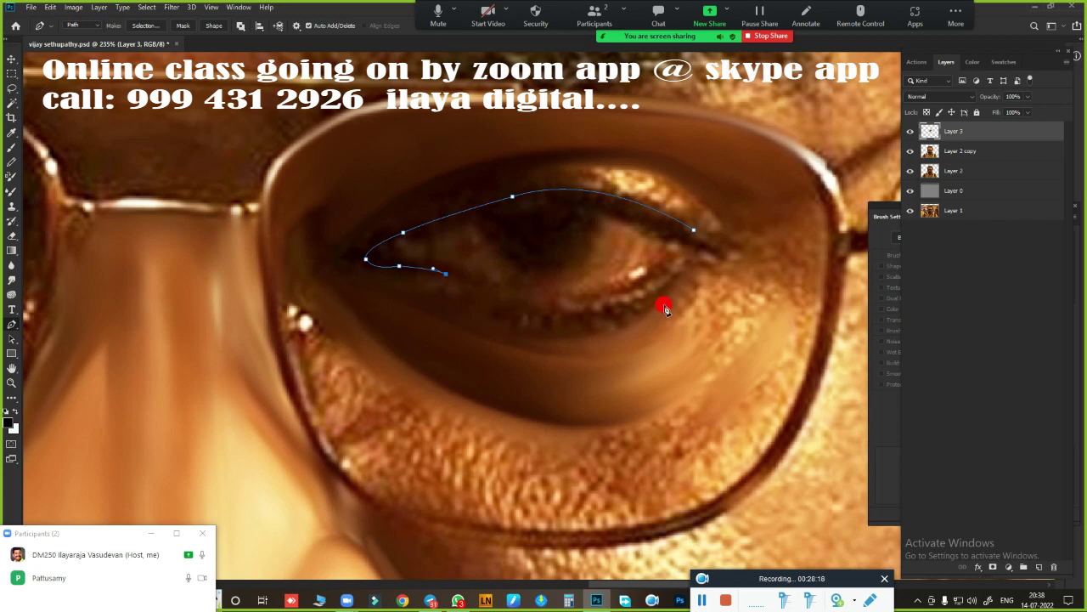
Close the crease path above the eye, load it as a selection, and start feathering.
{"action": "scroll", "coordinate": [637, 285], "scroll_direction": "down", "scroll_amount": 2}
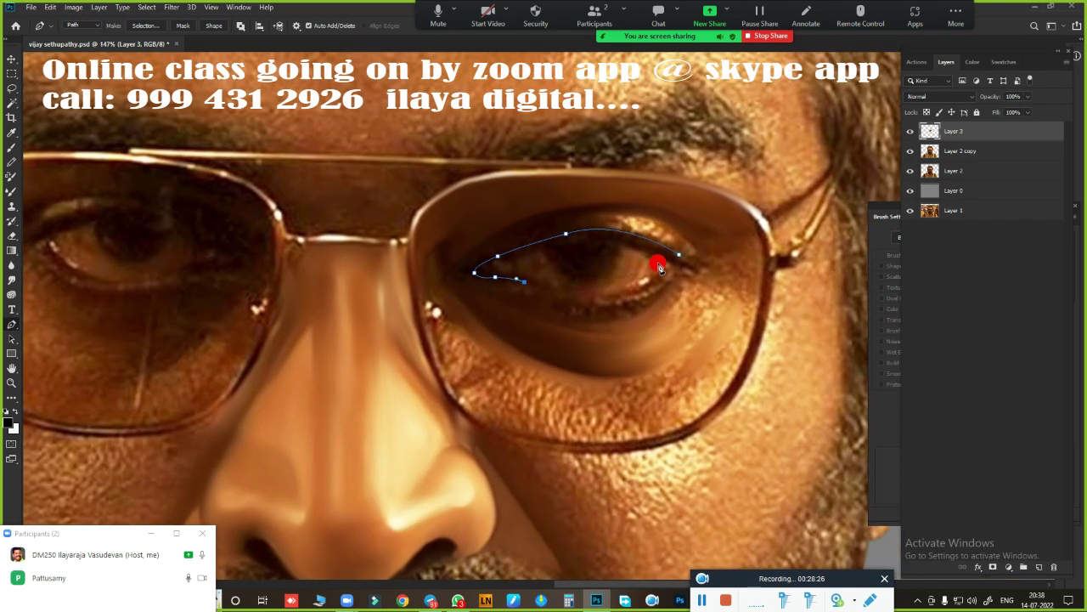
{"action": "scroll", "coordinate": [492, 299], "scroll_direction": "up", "scroll_amount": 1}
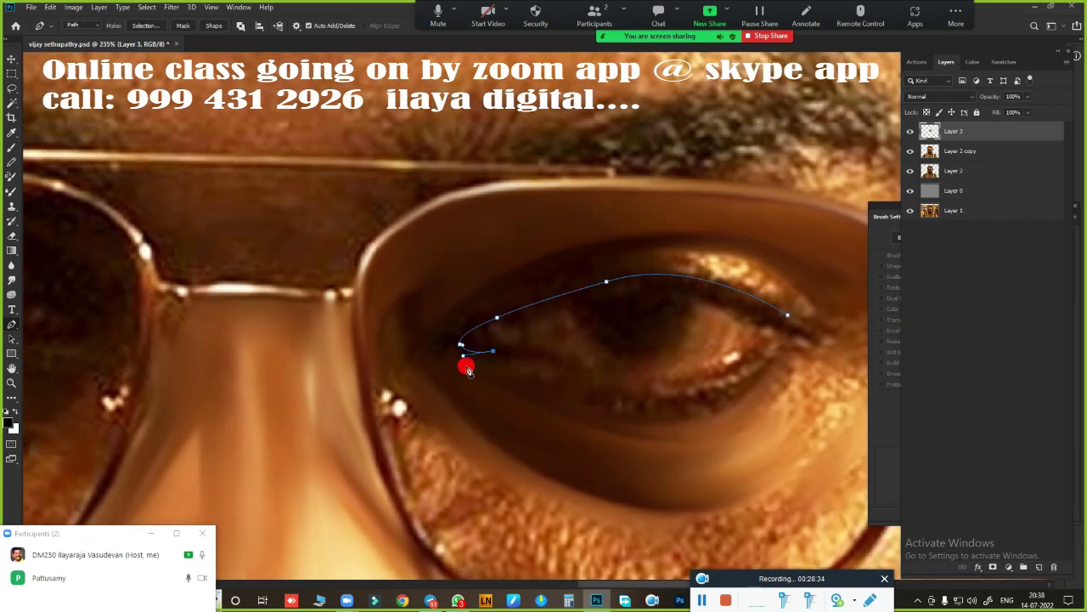
{"action": "left_click_drag", "start_coordinate": [448, 323], "coordinate": [502, 278]}
{"action": "scroll", "coordinate": [397, 304], "scroll_direction": "up", "scroll_amount": 1}
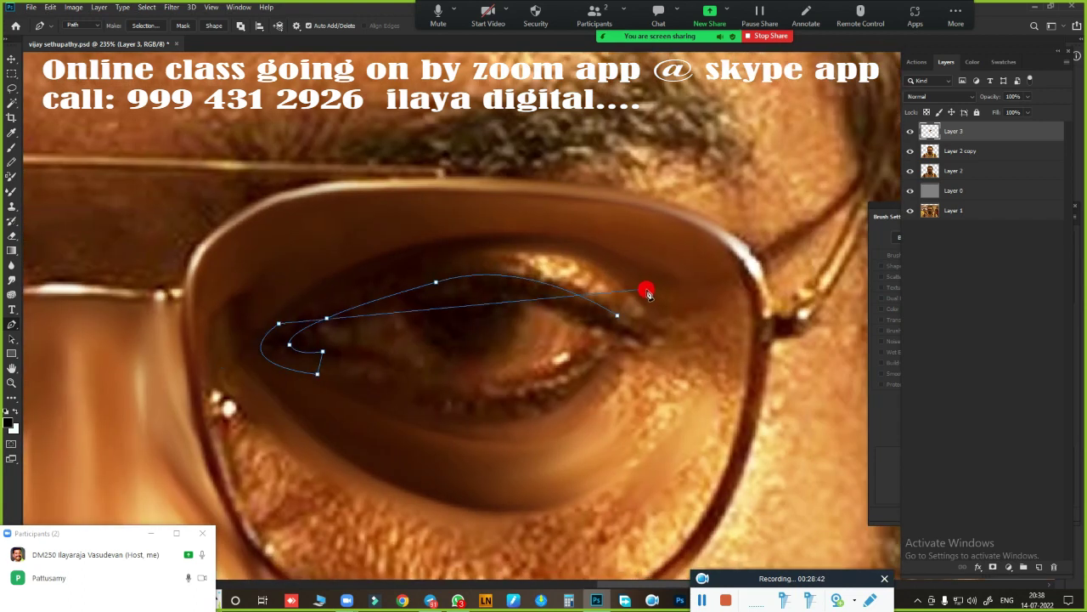
{"action": "left_click_drag", "start_coordinate": [646, 289], "coordinate": [835, 414]}
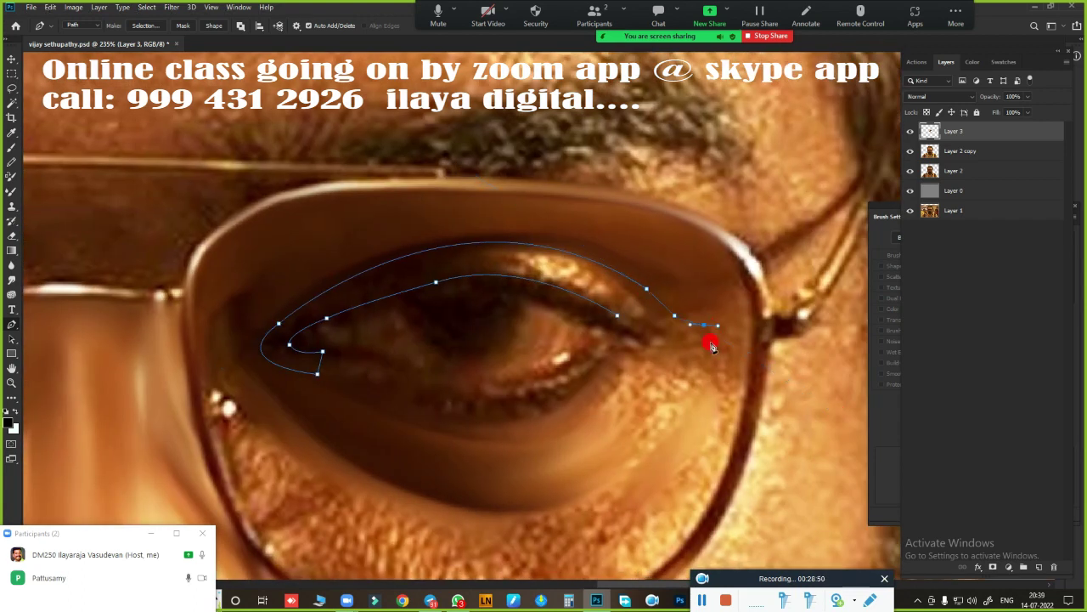
{"action": "key", "text": "ctrl+Return"}
{"action": "scroll", "coordinate": [594, 344], "scroll_direction": "up", "scroll_amount": 1}
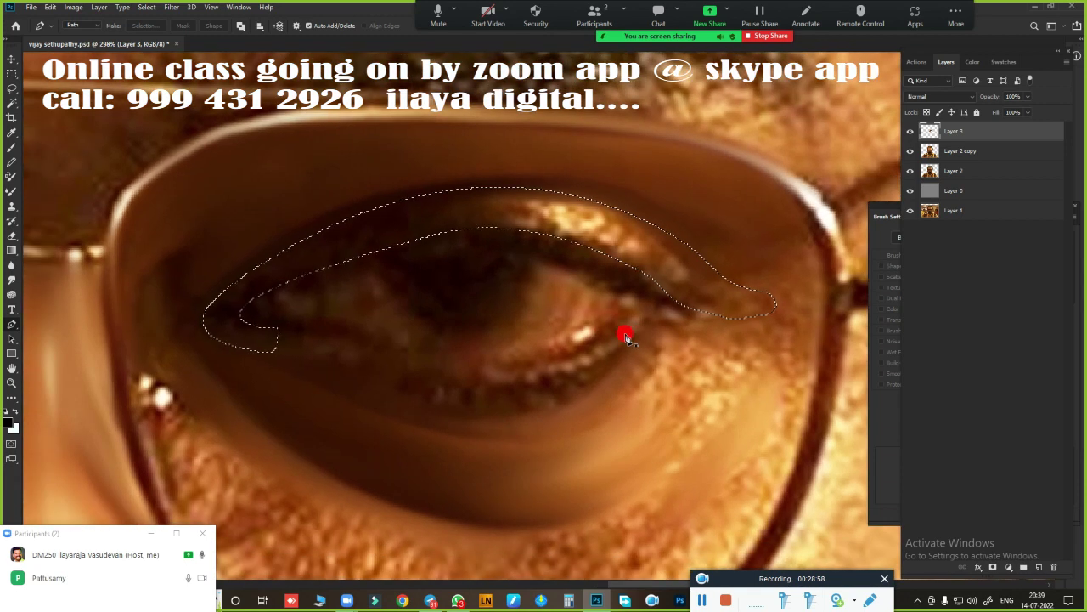
{"action": "key", "text": "shift+F6"}
Apply the feather and smudge the bright eyelid highlight into surrounding tones at 70%.
{"action": "key", "text": "Return"}
{"action": "key", "text": "r"}
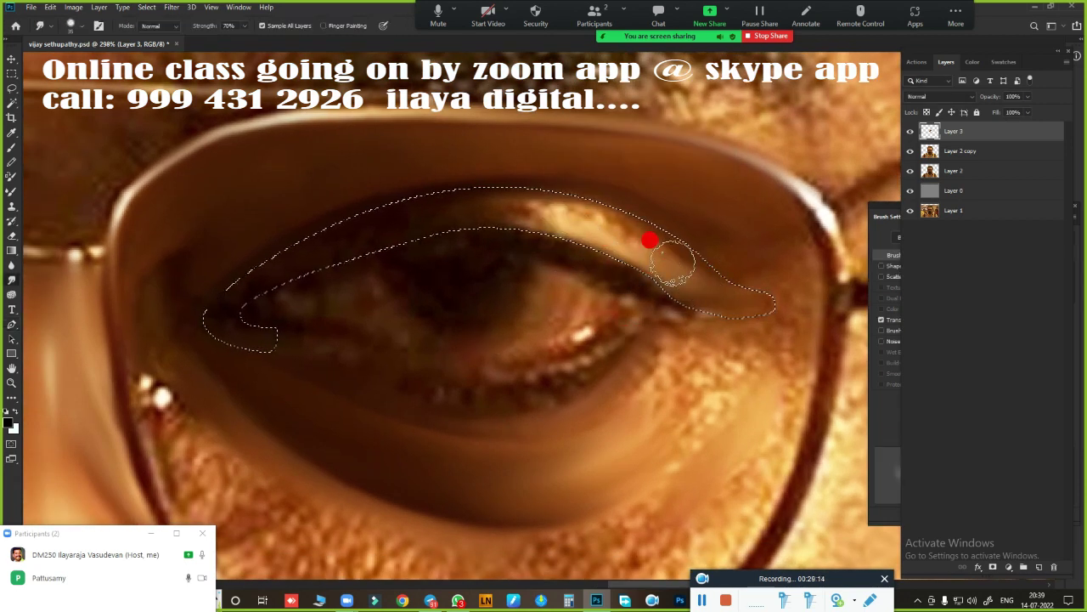
{"action": "mouse_move", "coordinate": [649, 241]}
{"action": "left_mouse_down"}
{"action": "mouse_move", "coordinate": [536, 201]}
{"action": "mouse_move", "coordinate": [536, 213]}
{"action": "mouse_move", "coordinate": [304, 206]}
{"action": "left_mouse_up"}
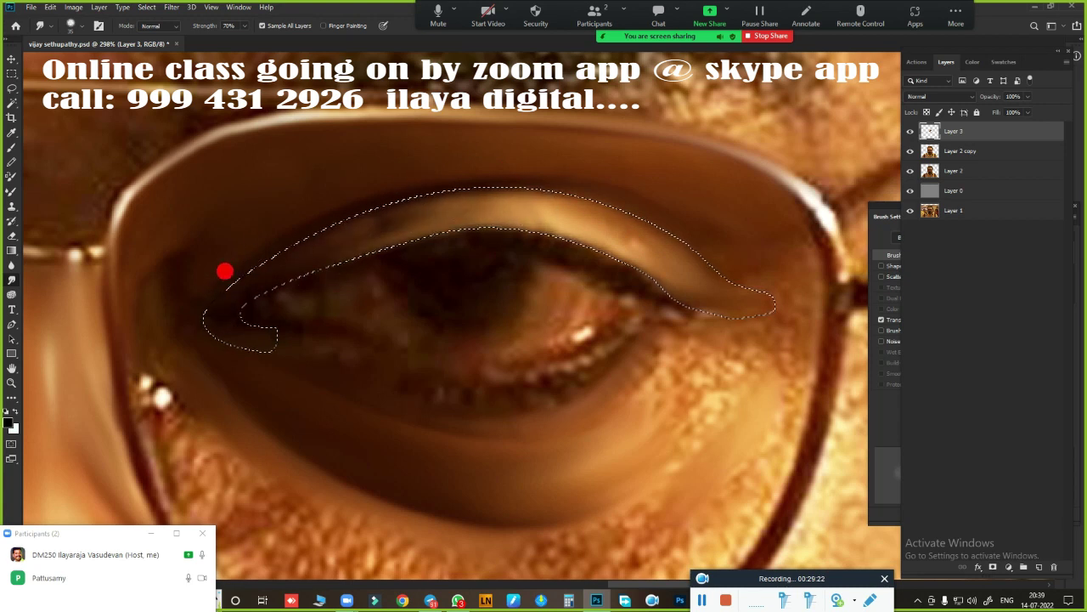
{"action": "mouse_move", "coordinate": [610, 197]}
{"action": "left_mouse_down"}
{"action": "mouse_move", "coordinate": [505, 186]}
{"action": "mouse_move", "coordinate": [332, 246]}
{"action": "mouse_move", "coordinate": [681, 231]}
{"action": "left_mouse_up"}
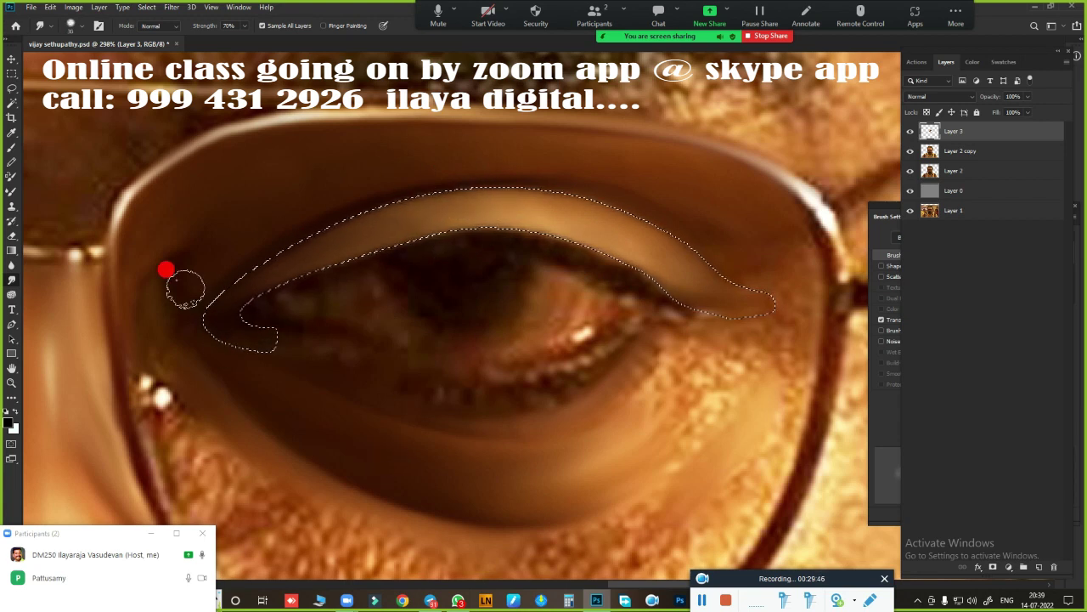
{"action": "left_click_drag", "start_coordinate": [617, 206], "coordinate": [631, 249]}
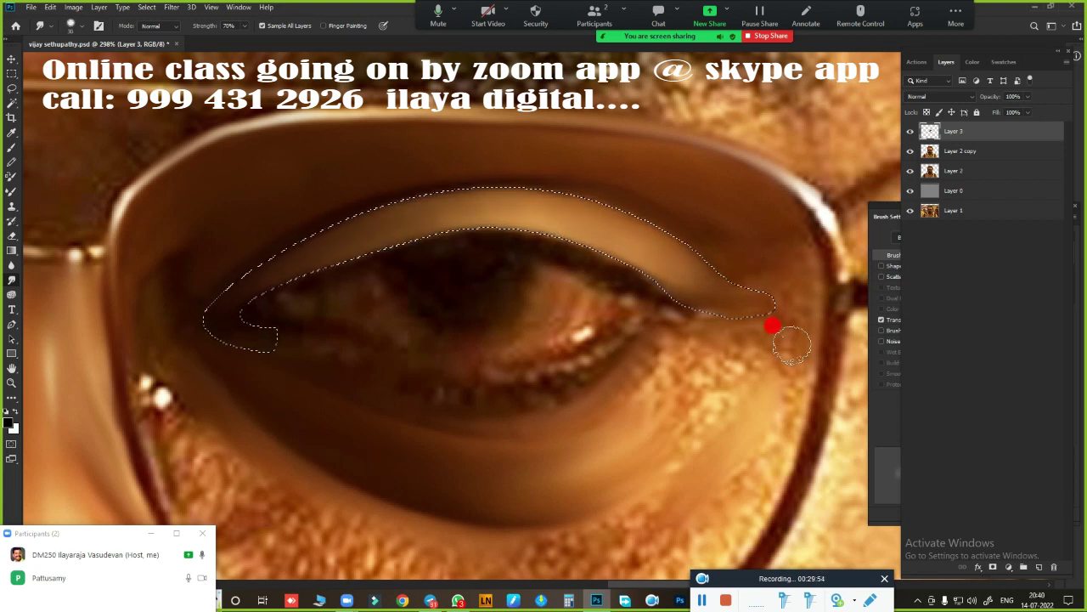
Fade the smudge and darken the upper eyelid margin with the Mixer Brush.
{"action": "key", "text": "ctrl+shift+f"}
{"action": "key", "text": "Return"}
{"action": "key", "text": "b"}
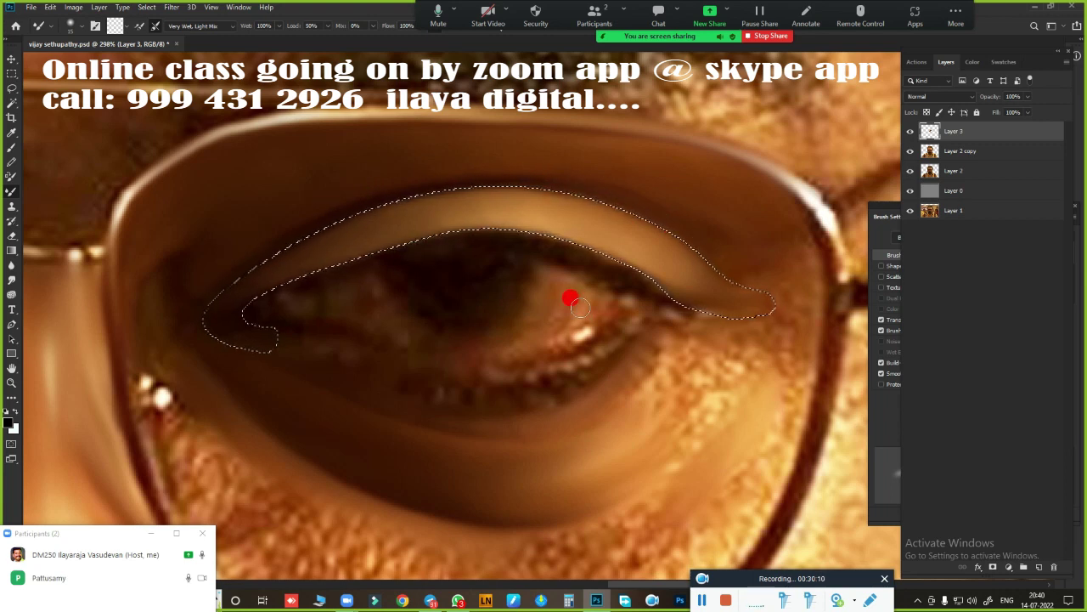
{"action": "scroll", "coordinate": [575, 306], "scroll_direction": "up", "scroll_amount": 2}
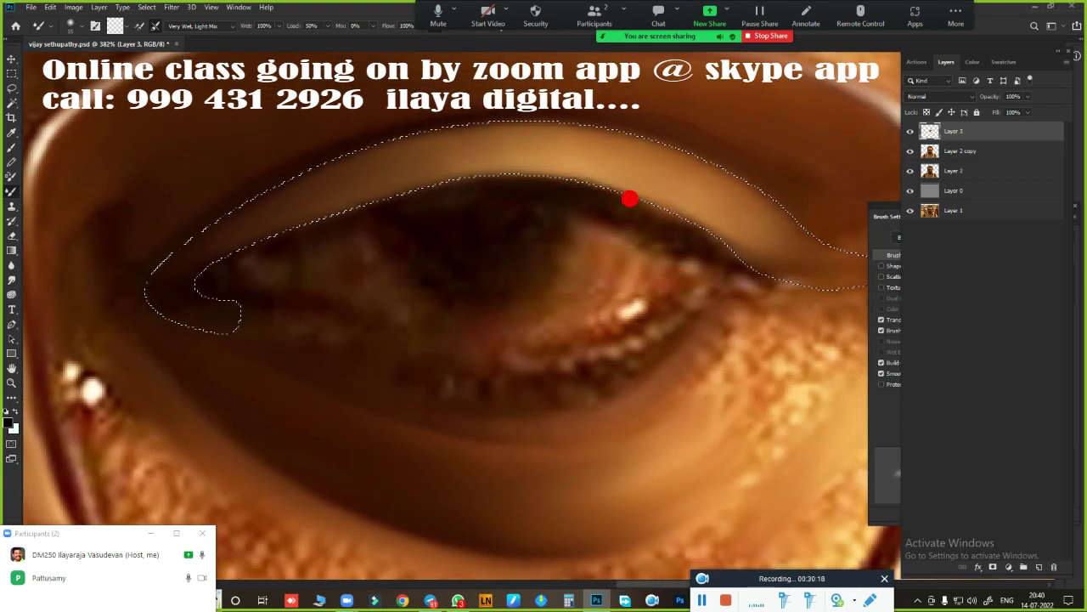
{"action": "mouse_move", "coordinate": [629, 199]}
{"action": "left_mouse_down"}
{"action": "mouse_move", "coordinate": [687, 230]}
{"action": "mouse_move", "coordinate": [620, 293]}
{"action": "mouse_move", "coordinate": [648, 235]}
{"action": "mouse_move", "coordinate": [701, 225]}
{"action": "mouse_move", "coordinate": [480, 165]}
{"action": "mouse_move", "coordinate": [279, 224]}
{"action": "mouse_move", "coordinate": [223, 264]}
{"action": "mouse_move", "coordinate": [253, 298]}
{"action": "left_mouse_up"}
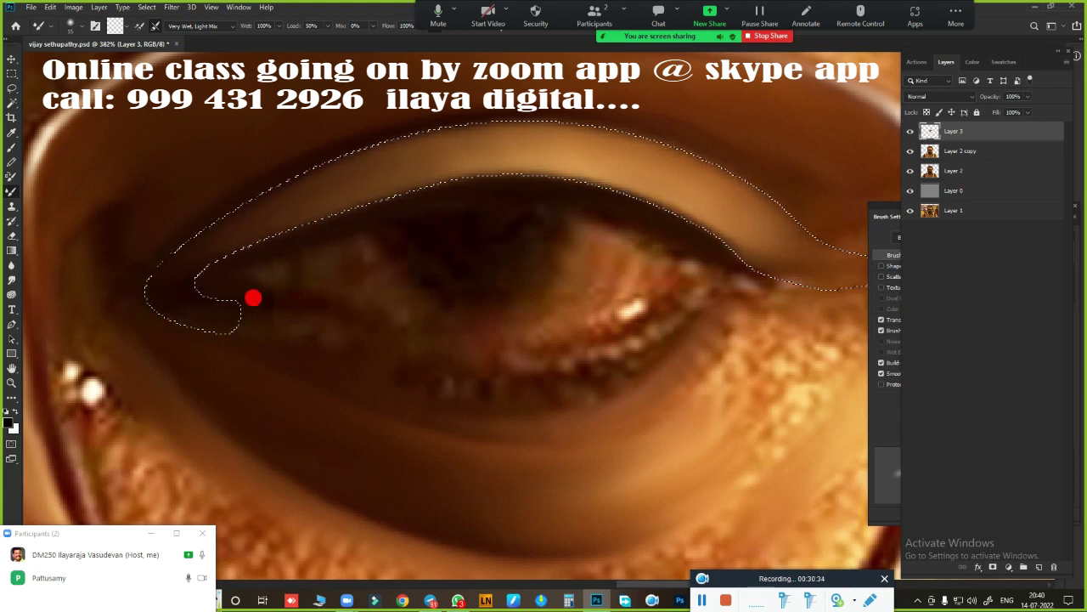
{"action": "scroll", "coordinate": [505, 437], "scroll_direction": "down", "scroll_amount": 3}
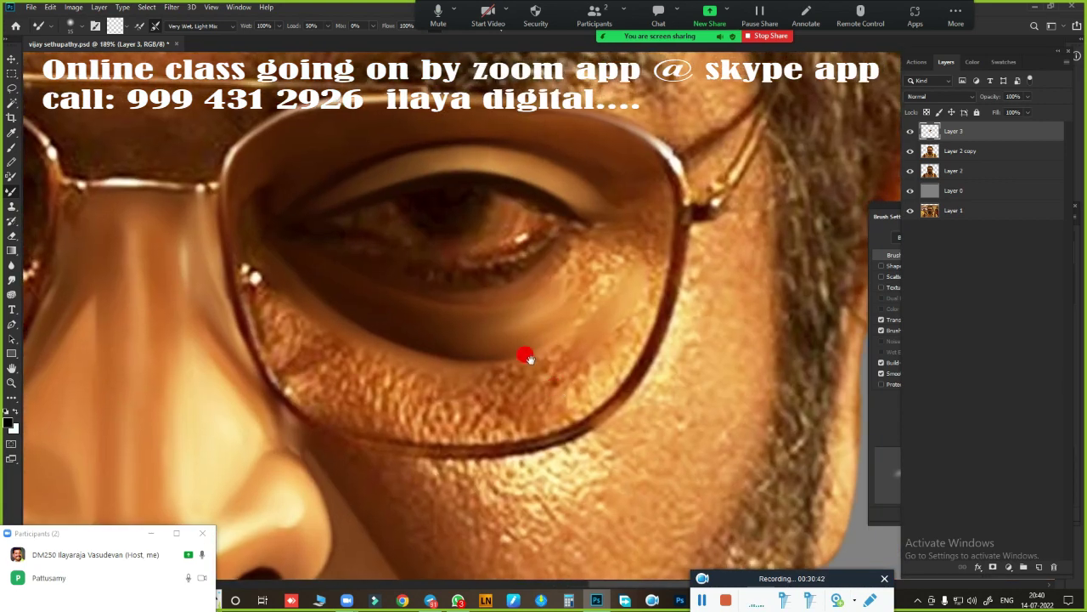
Trace a closed Pen path around the eye opening and make it a selection.
{"action": "scroll", "coordinate": [587, 388], "scroll_direction": "up", "scroll_amount": 2}
{"action": "key", "text": "p"}
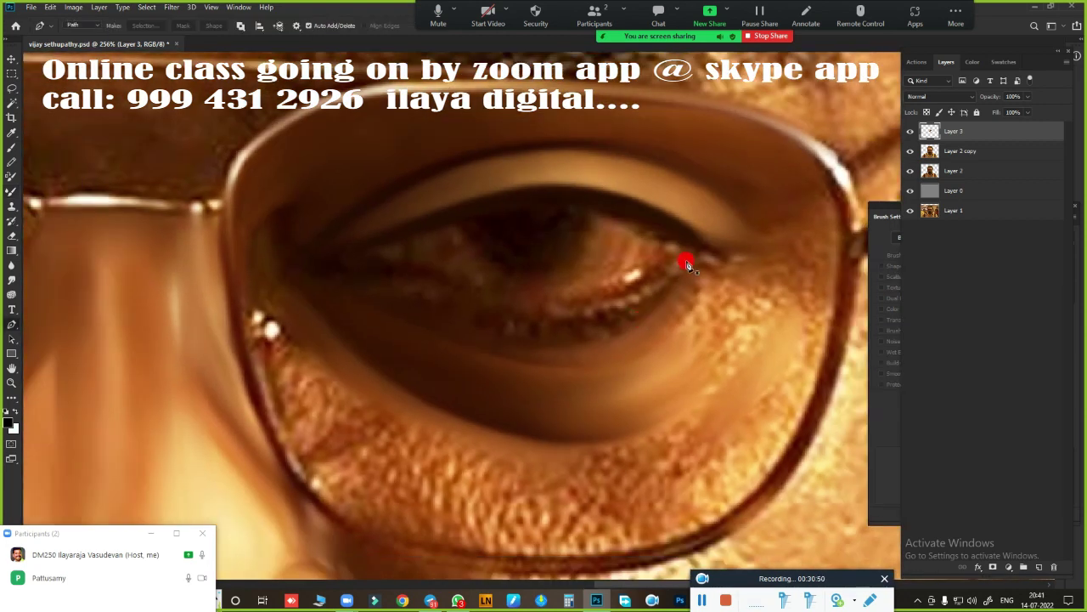
{"action": "left_click_drag", "start_coordinate": [537, 317], "coordinate": [407, 314]}
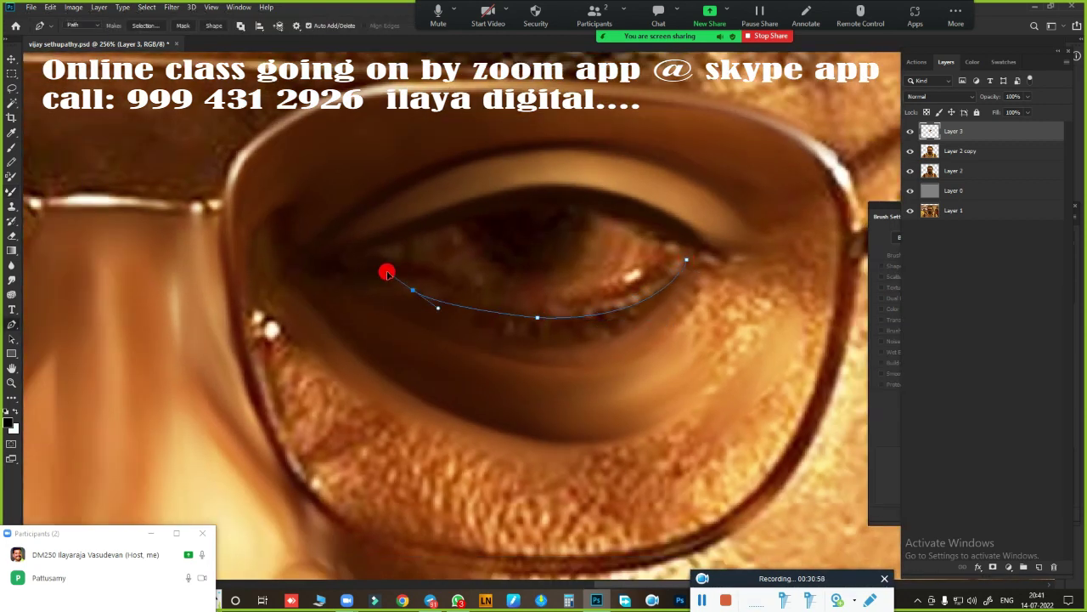
{"action": "left_click", "coordinate": [692, 262]}
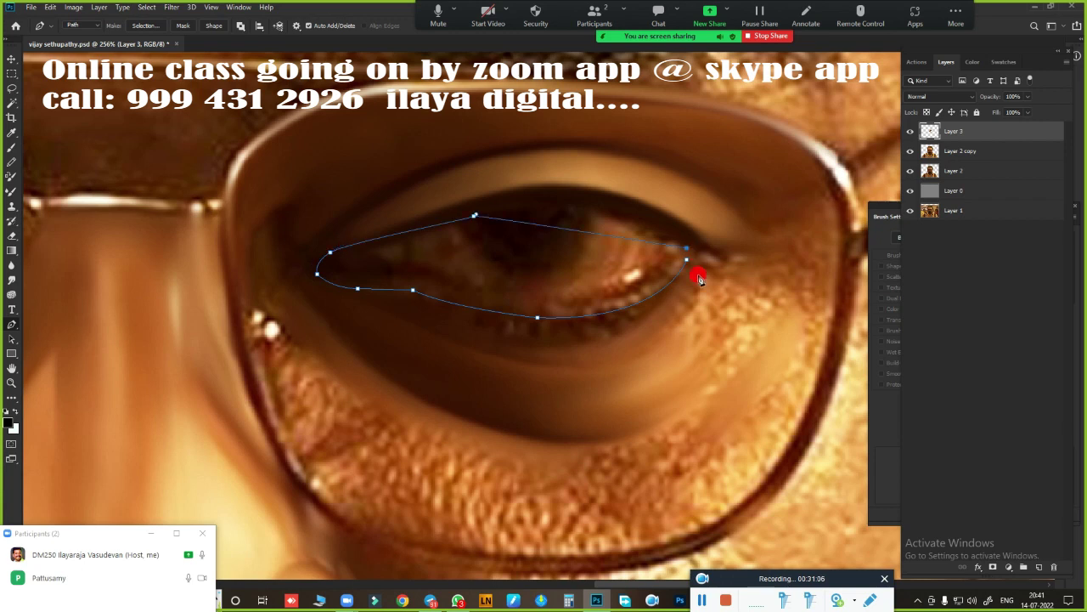
{"action": "scroll", "coordinate": [604, 335], "scroll_direction": "up", "scroll_amount": 1}
{"action": "key", "text": "Return"}
Smudge the eye's lower lid edge smooth in several strokes, then deselect.
{"action": "key", "text": "r"}
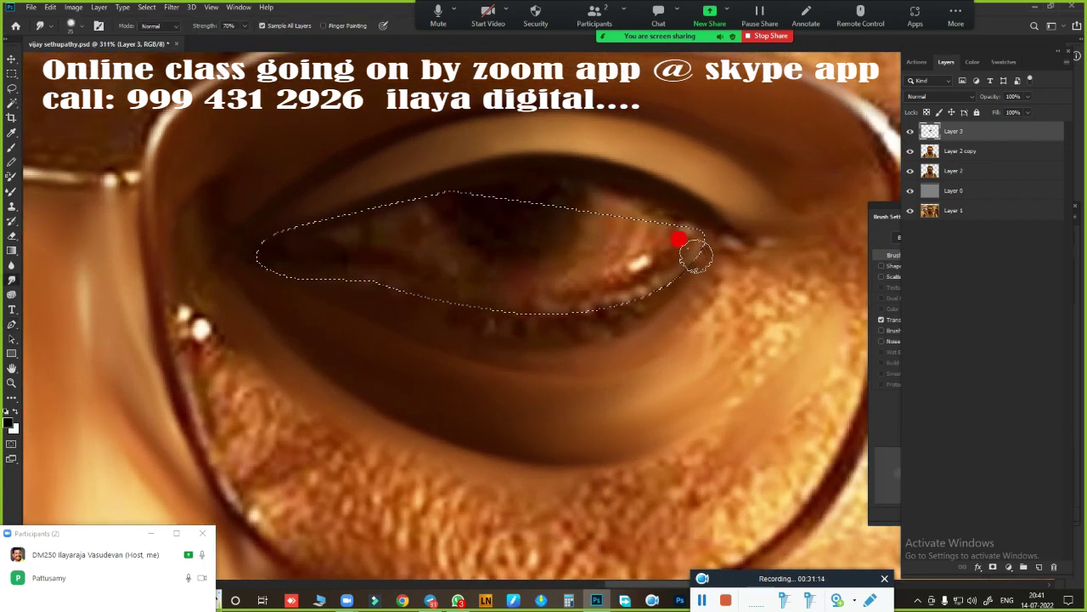
{"action": "left_click_drag", "start_coordinate": [695, 255], "coordinate": [574, 323]}
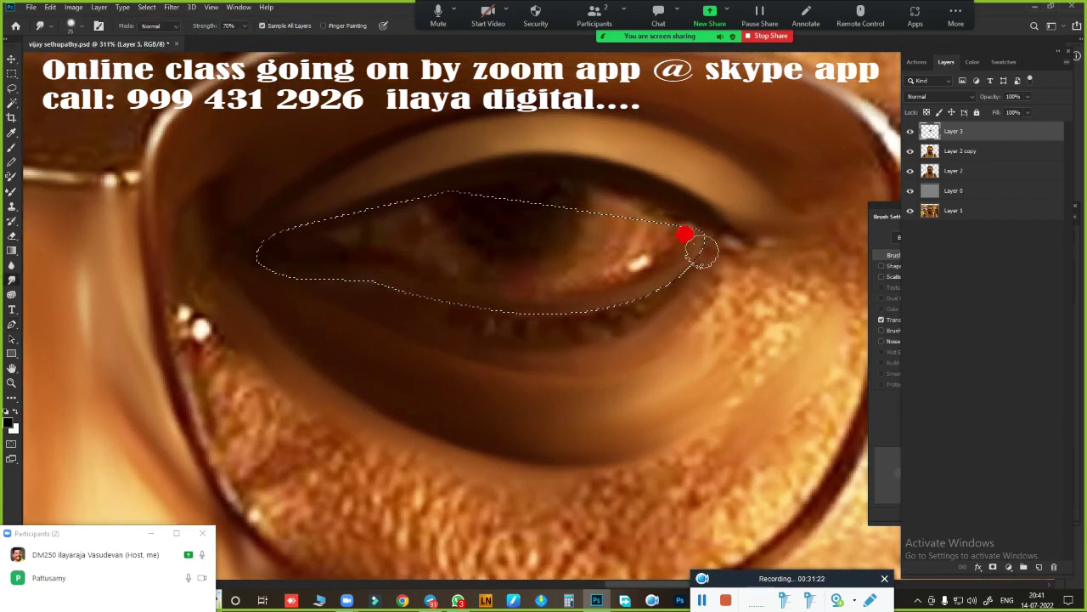
{"action": "left_click_drag", "start_coordinate": [466, 202], "coordinate": [301, 300]}
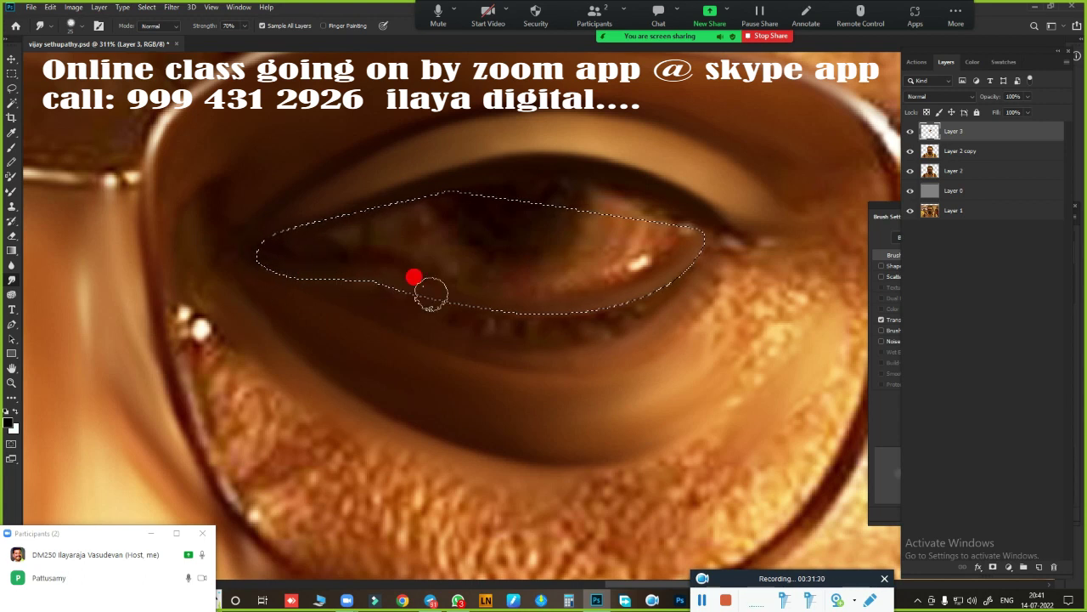
{"action": "mouse_move", "coordinate": [430, 293]}
{"action": "left_mouse_down"}
{"action": "mouse_move", "coordinate": [525, 370]}
{"action": "mouse_move", "coordinate": [261, 259]}
{"action": "left_mouse_up"}
{"action": "left_click_drag", "start_coordinate": [719, 270], "coordinate": [669, 281]}
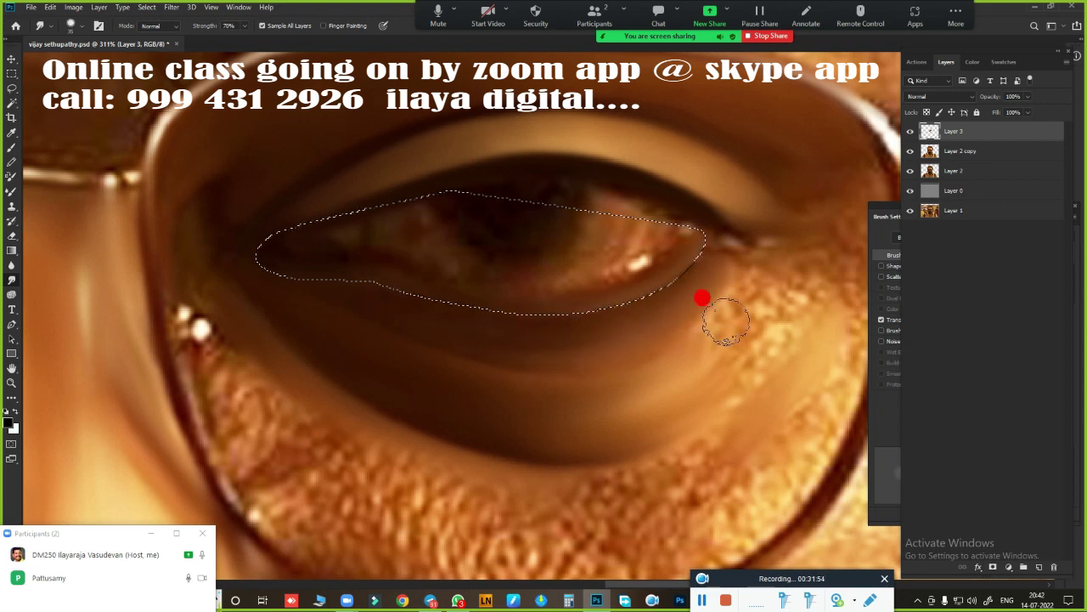
{"action": "key", "text": "ctrl+d"}
{"action": "scroll", "coordinate": [636, 391], "scroll_direction": "down", "scroll_amount": 10}
{"action": "key", "text": "e"}
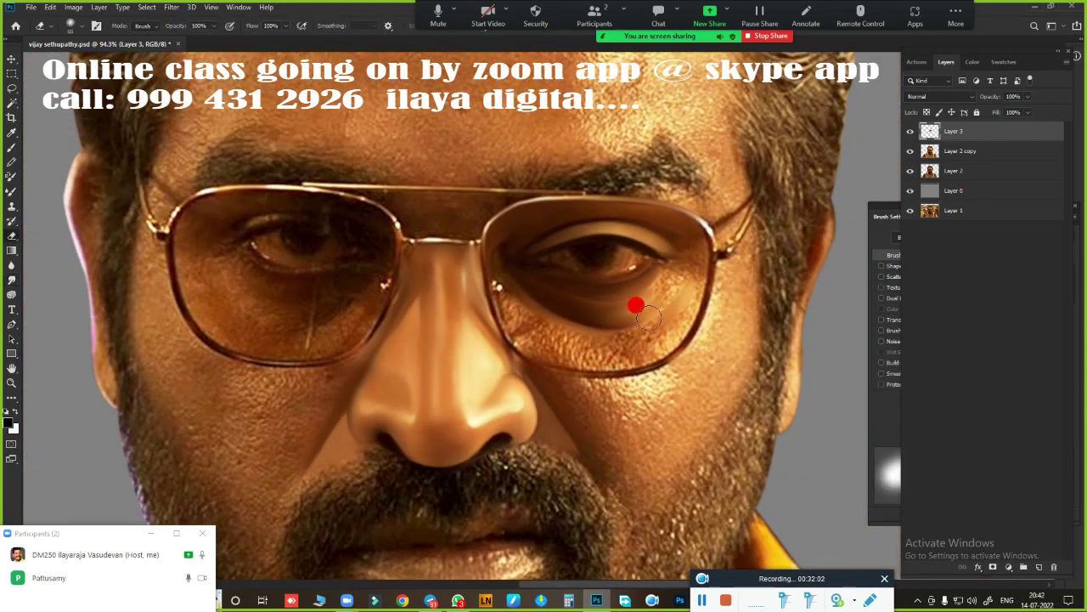
{"action": "scroll", "coordinate": [591, 366], "scroll_direction": "up", "scroll_amount": 3}
Hide Layer 3, circle the right iris with the Elliptical Marquee, then show Layer 3 again.
{"action": "scroll", "coordinate": [591, 365], "scroll_direction": "up", "scroll_amount": 3}
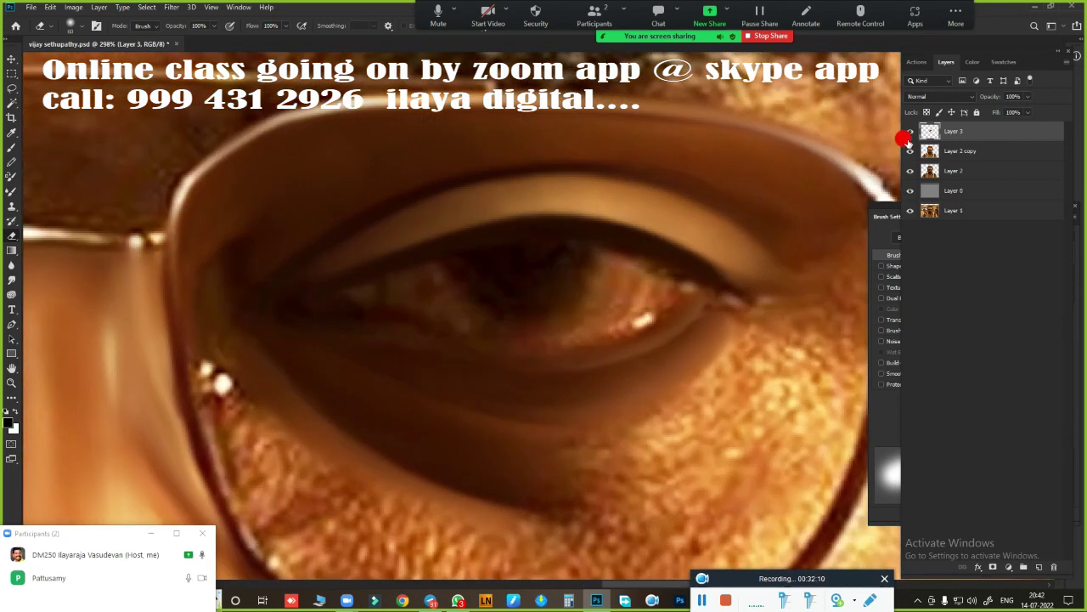
{"action": "left_click", "coordinate": [910, 132]}
{"action": "left_click", "coordinate": [12, 75]}
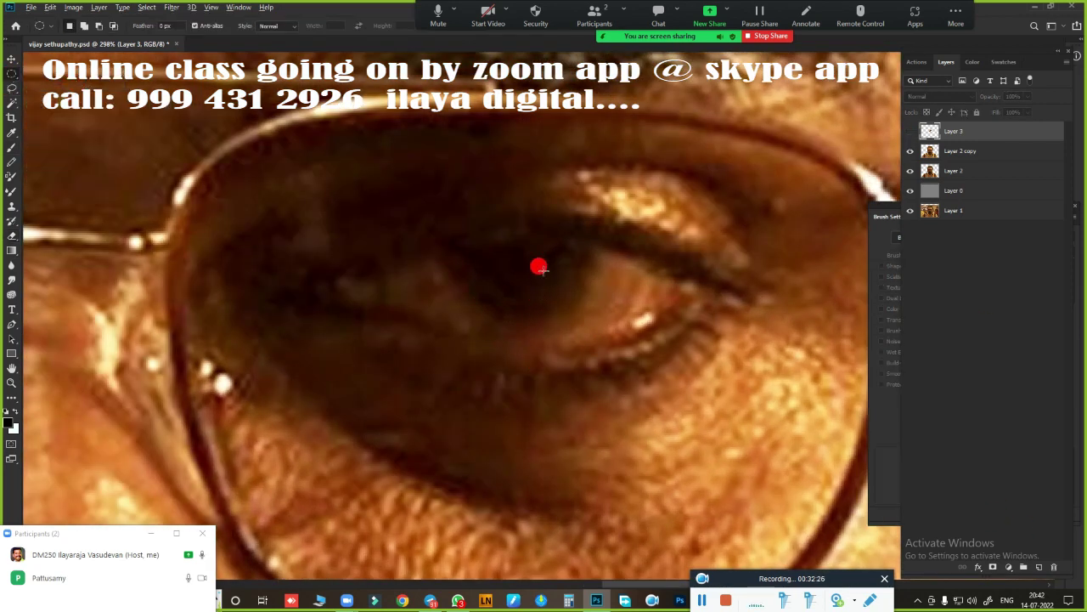
{"action": "left_click_drag", "start_coordinate": [521, 264], "coordinate": [583, 332]}
{"action": "scroll", "coordinate": [577, 340], "scroll_direction": "down", "scroll_amount": 4}
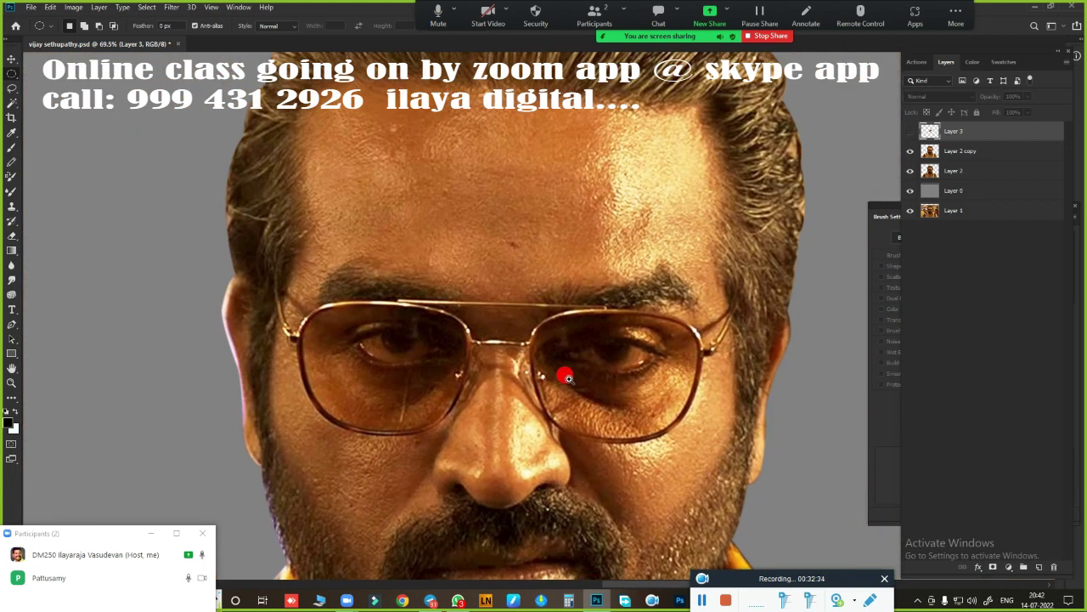
{"action": "left_click_drag", "start_coordinate": [583, 301], "coordinate": [637, 355]}
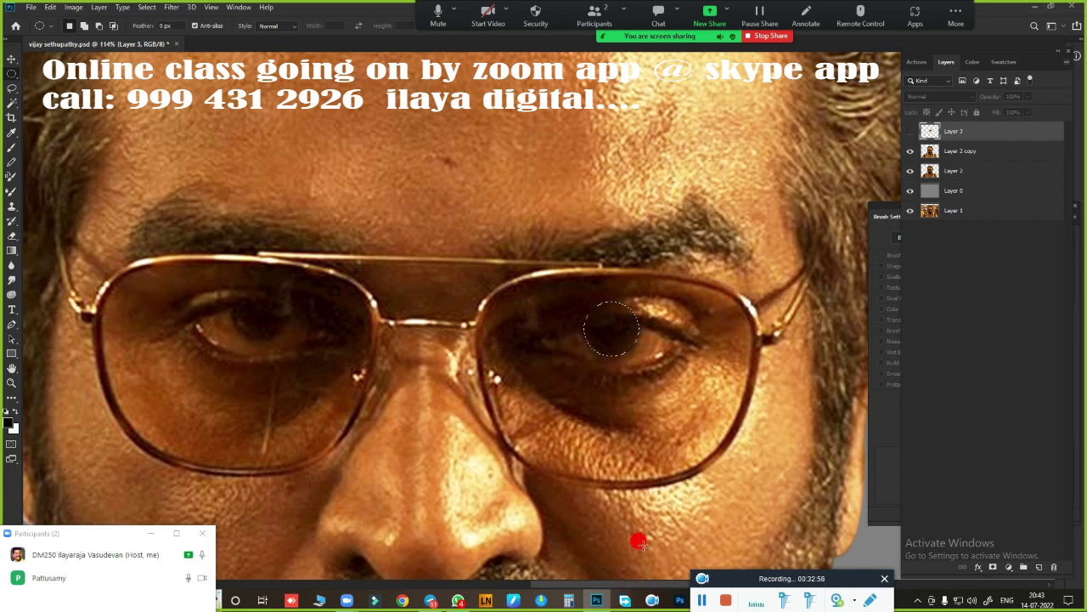
{"action": "scroll", "coordinate": [639, 291], "scroll_direction": "up", "scroll_amount": 3}
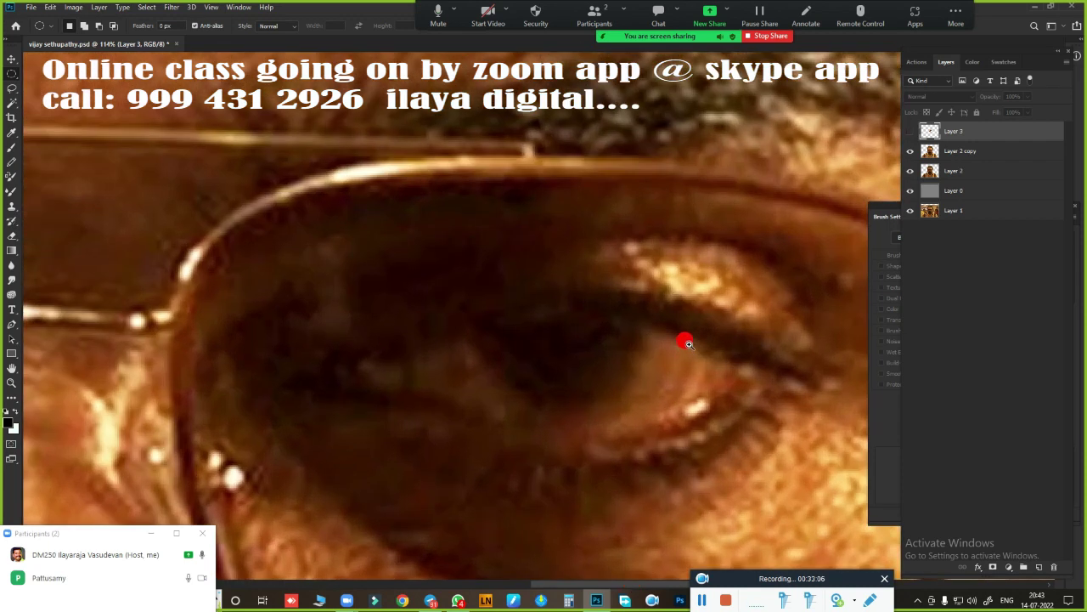
{"action": "scroll", "coordinate": [684, 340], "scroll_direction": "up", "scroll_amount": 2}
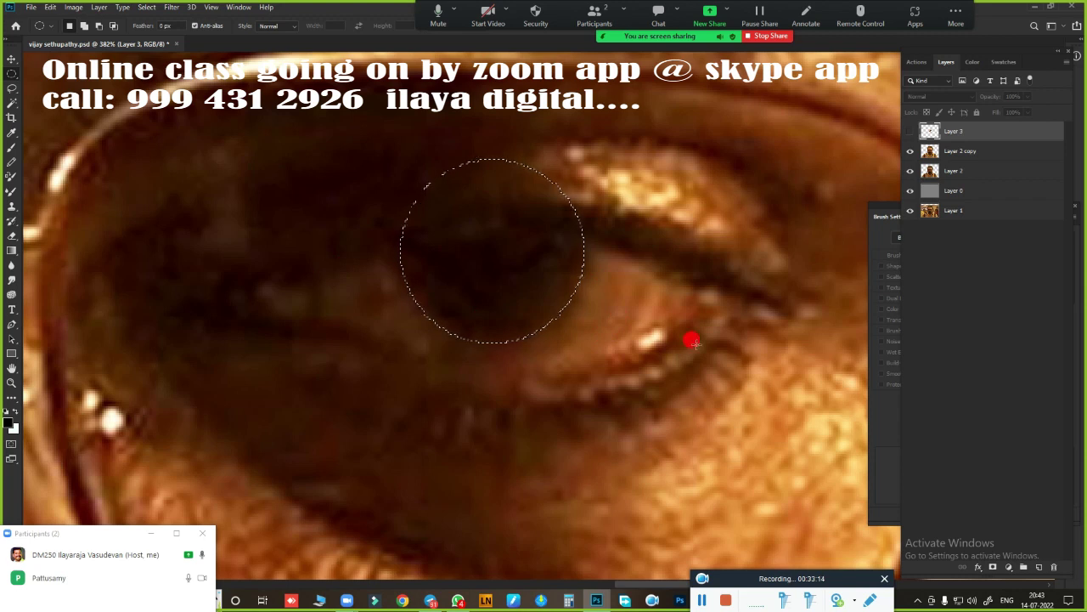
{"action": "left_click", "coordinate": [908, 133]}
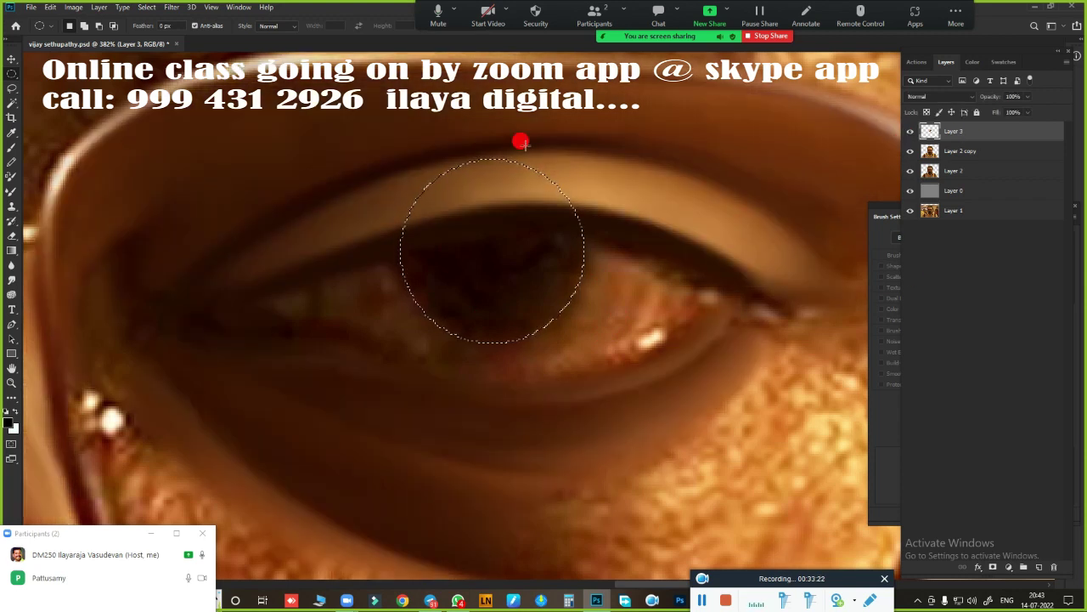
{"action": "left_click", "coordinate": [909, 132]}
Smudge the iris into solid near-black, then add an empty Layer 4 and hide Layer 3.
{"action": "key", "text": "r"}
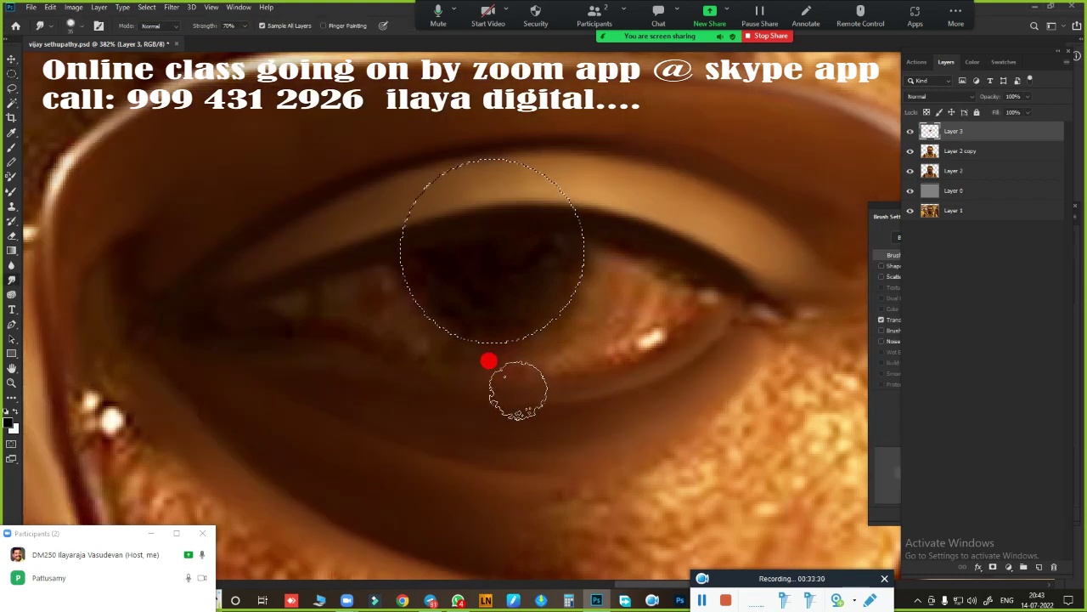
{"action": "left_click_drag", "start_coordinate": [429, 295], "coordinate": [442, 245]}
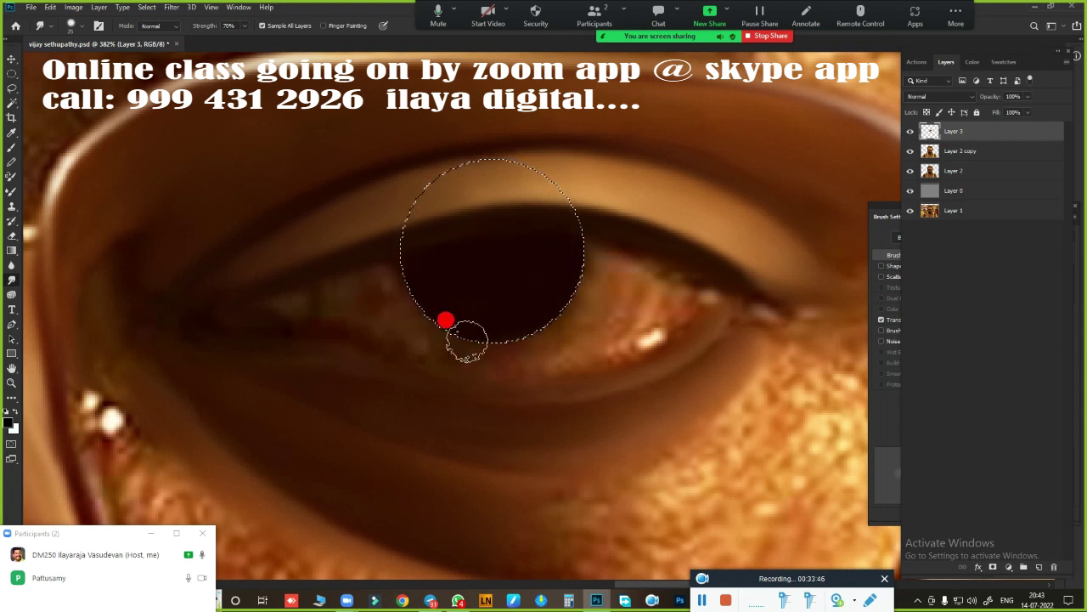
{"action": "left_click", "coordinate": [1038, 567]}
{"action": "left_click", "coordinate": [910, 150]}
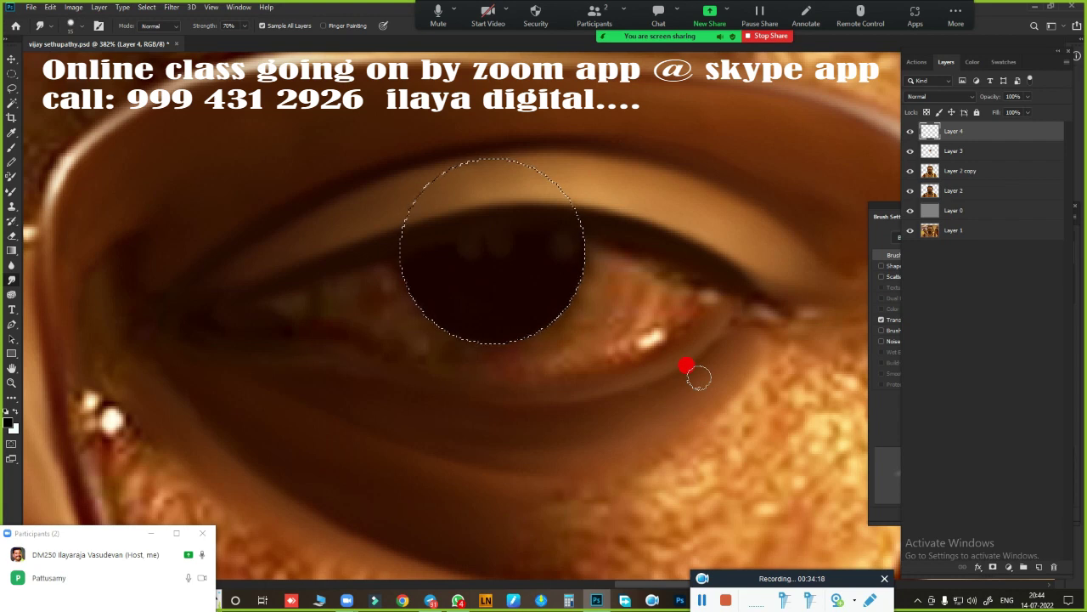
{"action": "scroll", "coordinate": [595, 253], "scroll_direction": "down", "scroll_amount": 4}
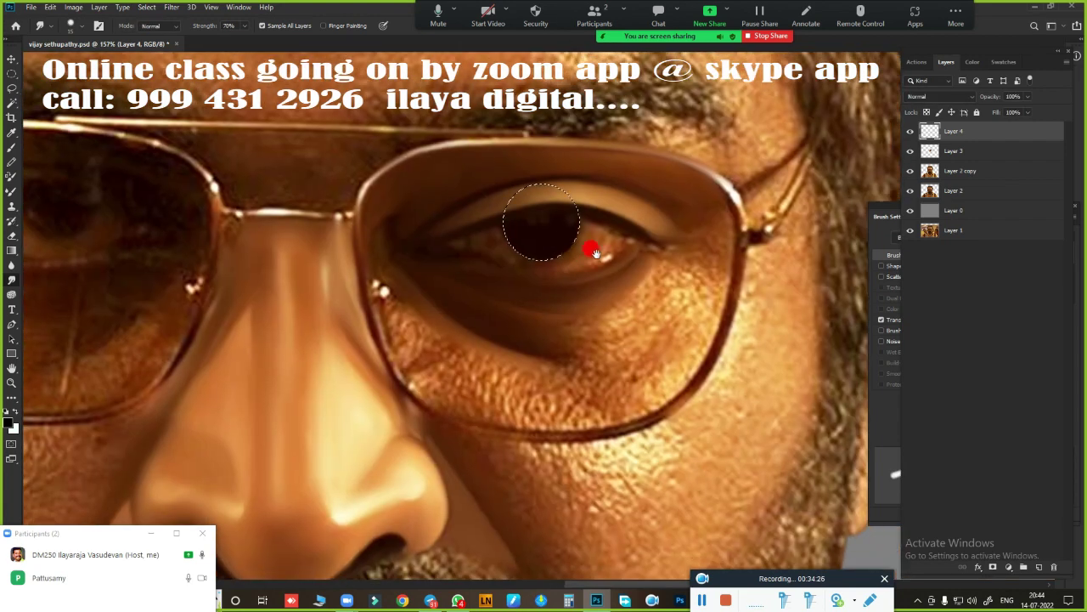
{"action": "scroll", "coordinate": [559, 273], "scroll_direction": "up", "scroll_amount": 4}
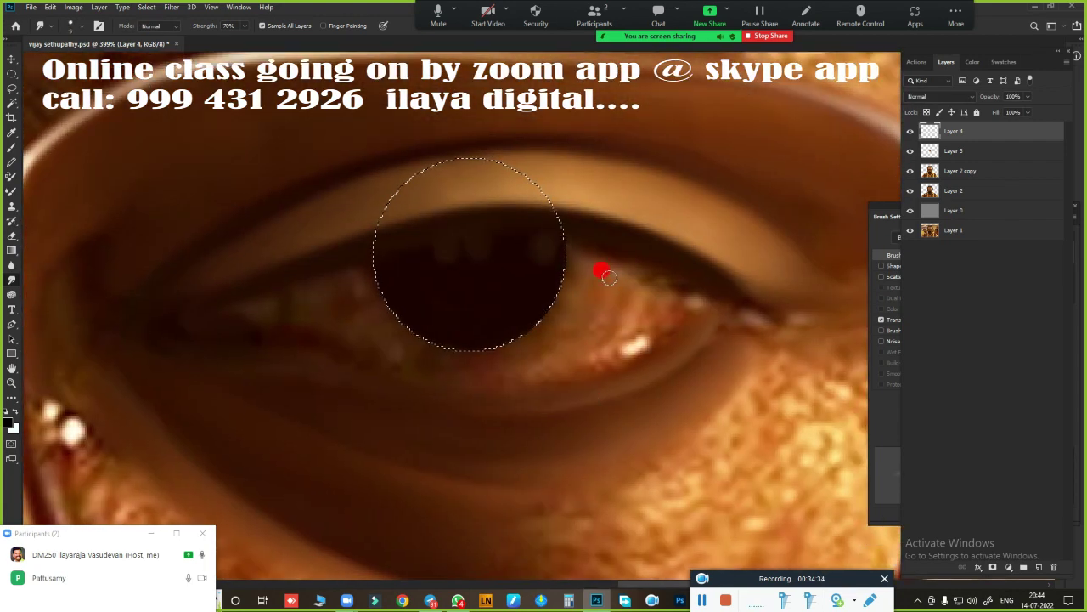
Blend the reddish skin below and right of the iris with the Mixer Brush.
{"action": "key", "text": "b"}
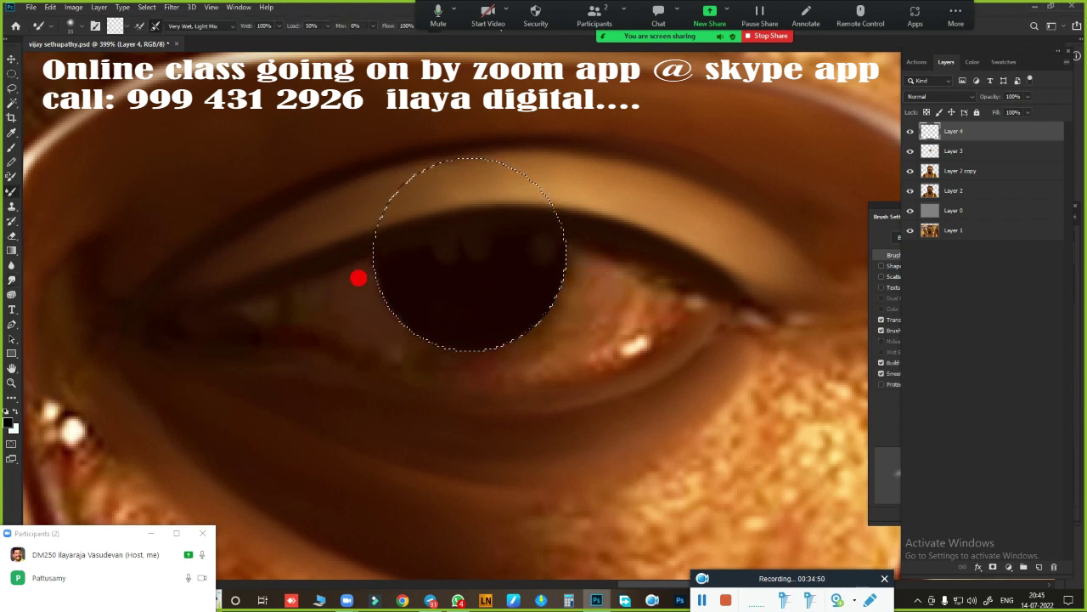
{"action": "mouse_move", "coordinate": [357, 278]}
{"action": "left_mouse_down"}
{"action": "mouse_move", "coordinate": [449, 340]}
{"action": "mouse_move", "coordinate": [544, 309]}
{"action": "mouse_move", "coordinate": [604, 303]}
{"action": "mouse_move", "coordinate": [575, 255]}
{"action": "mouse_move", "coordinate": [597, 255]}
{"action": "mouse_move", "coordinate": [575, 250]}
{"action": "mouse_move", "coordinate": [583, 303]}
{"action": "mouse_move", "coordinate": [519, 337]}
{"action": "left_mouse_up"}
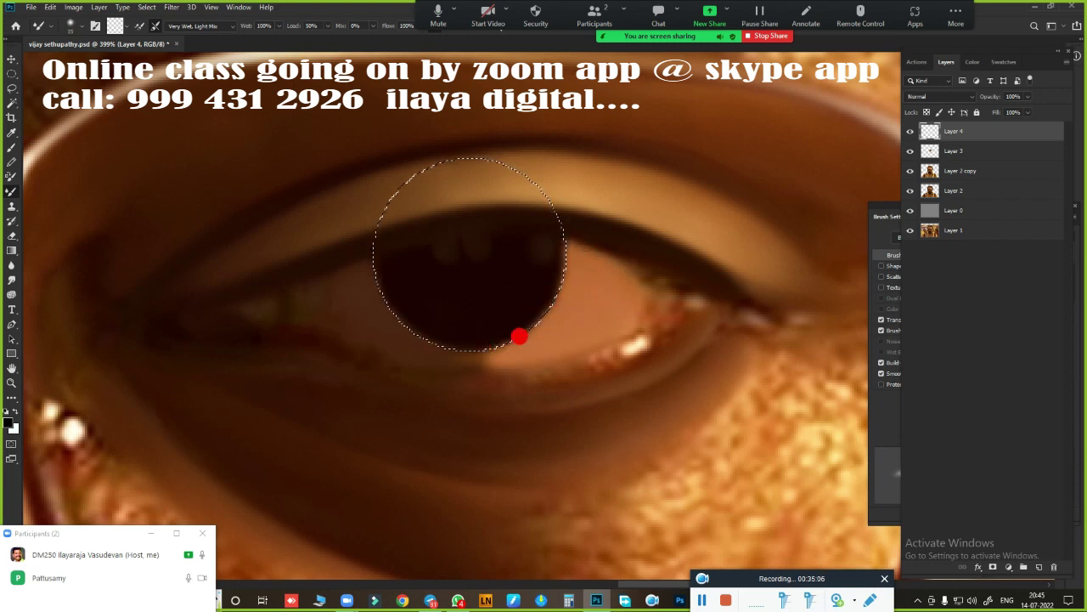
{"action": "key", "text": "r"}
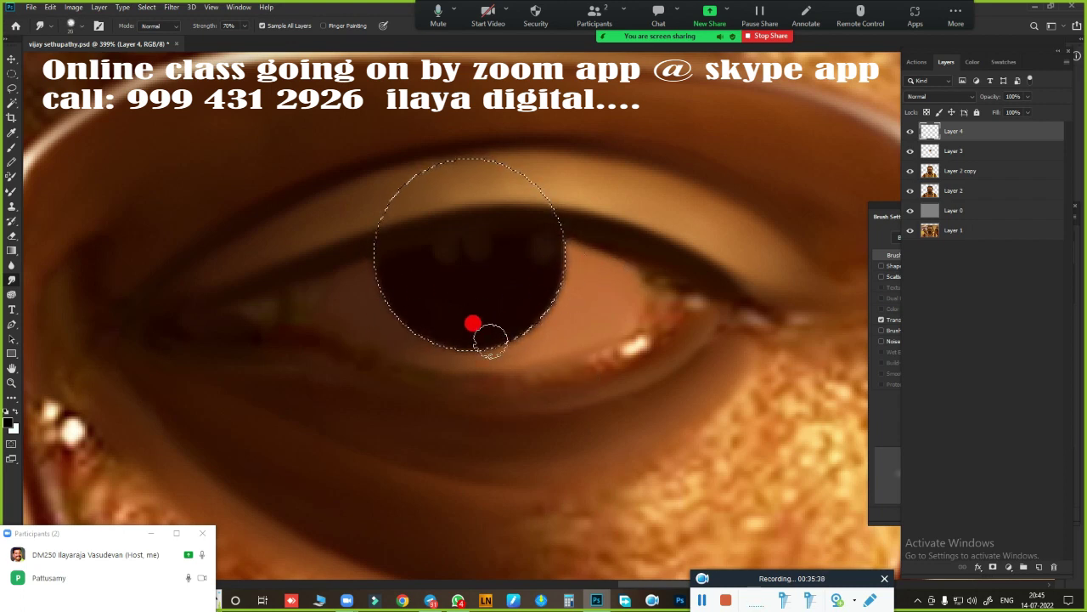
{"action": "scroll", "coordinate": [585, 352], "scroll_direction": "down", "scroll_amount": 3}
Delete Layer 3.
{"action": "scroll", "coordinate": [538, 408], "scroll_direction": "down", "scroll_amount": 2}
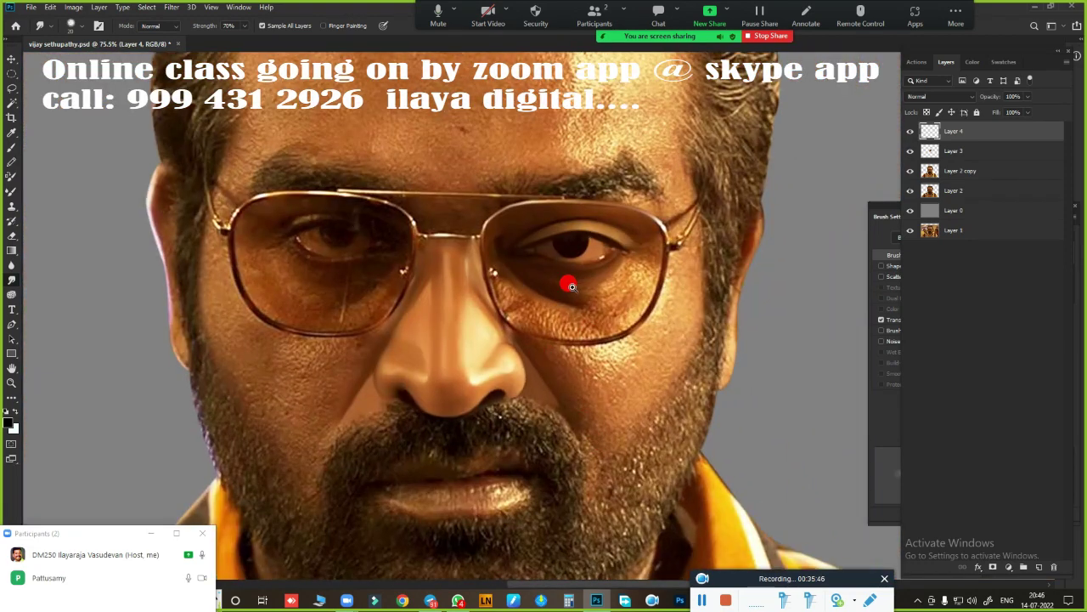
{"action": "scroll", "coordinate": [566, 283], "scroll_direction": "up", "scroll_amount": 4}
{"action": "left_click", "coordinate": [951, 151]}
{"action": "key", "text": "Delete"}
Trace a Pen outline around the eye opening along both eyelids and load it as a selection.
{"action": "key", "text": "p"}
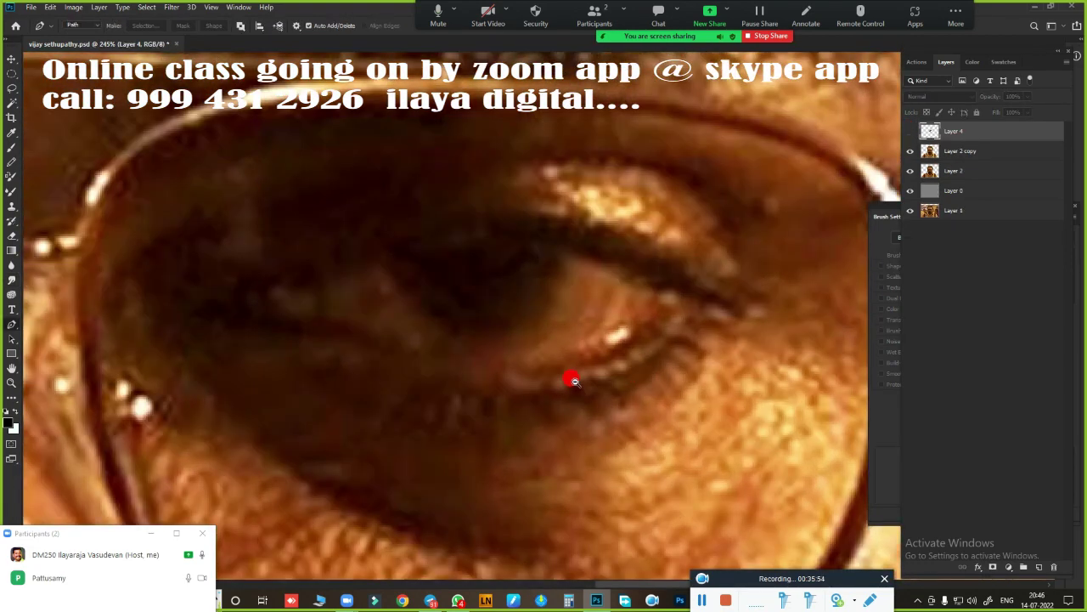
{"action": "scroll", "coordinate": [446, 336], "scroll_direction": "down", "scroll_amount": 3}
{"action": "scroll", "coordinate": [446, 336], "scroll_direction": "up", "scroll_amount": 2}
{"action": "left_click", "coordinate": [468, 323]}
{"action": "scroll", "coordinate": [468, 323], "scroll_direction": "up", "scroll_amount": 2}
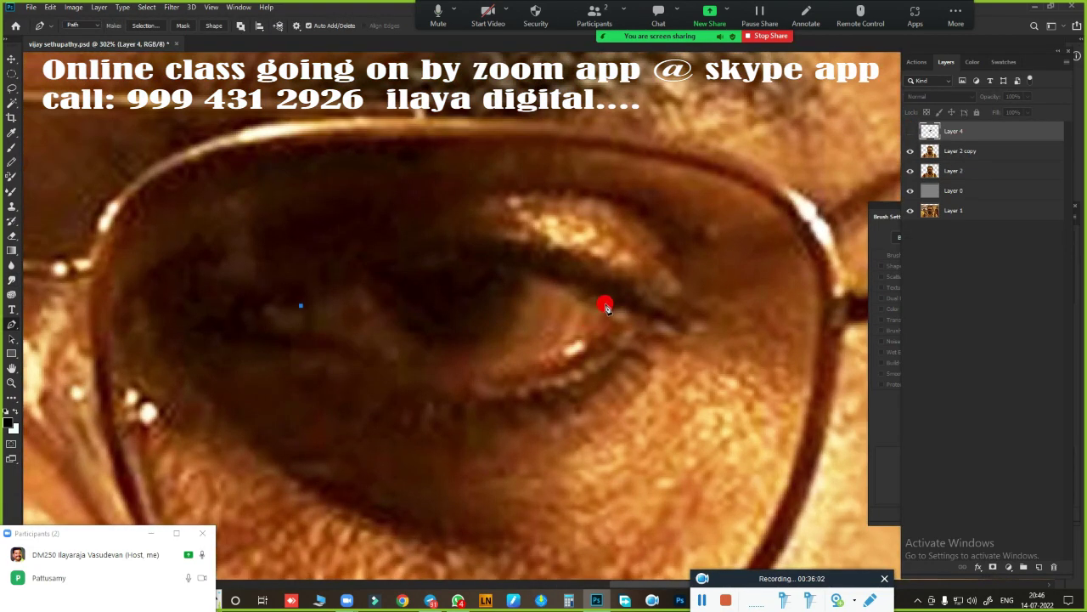
{"action": "left_click_drag", "start_coordinate": [604, 304], "coordinate": [731, 395]}
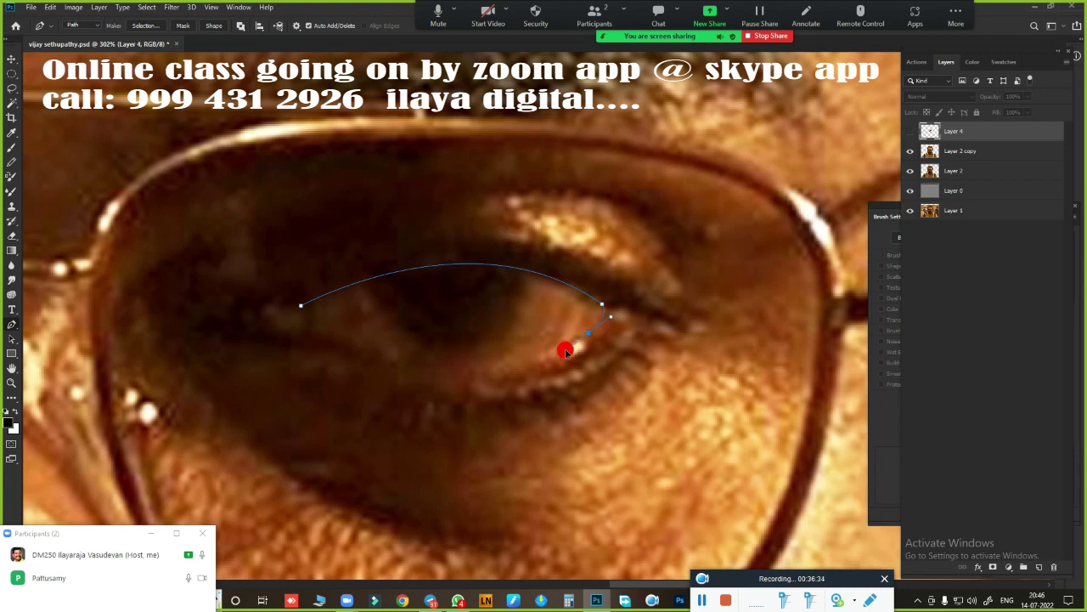
{"action": "left_click_drag", "start_coordinate": [344, 348], "coordinate": [192, 280]}
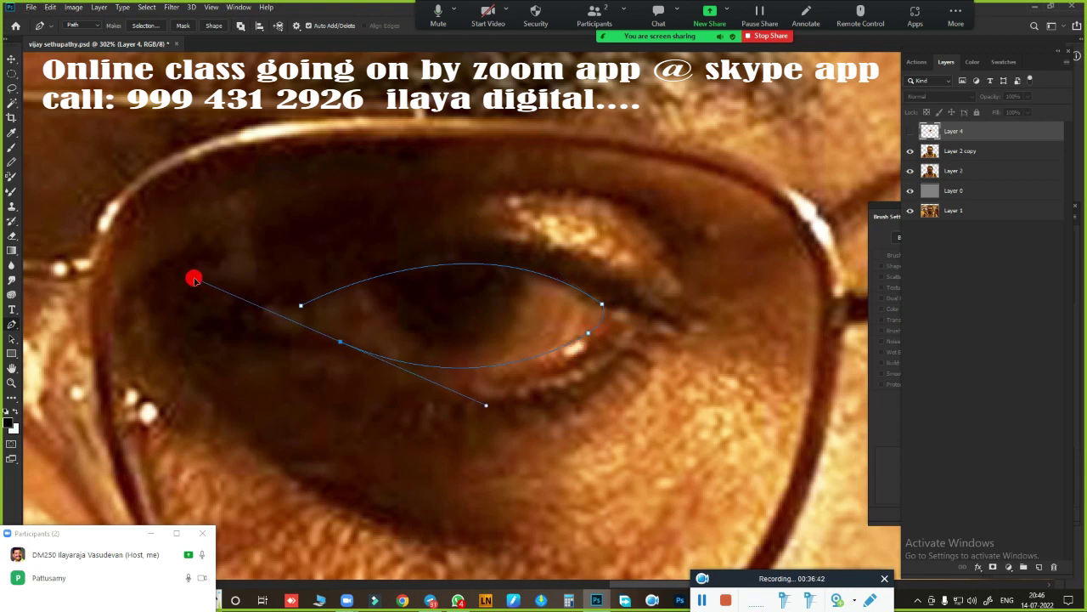
{"action": "mouse_move", "coordinate": [297, 336]}
{"action": "left_mouse_down"}
{"action": "mouse_move", "coordinate": [284, 343]}
{"action": "mouse_move", "coordinate": [299, 343]}
{"action": "left_mouse_up"}
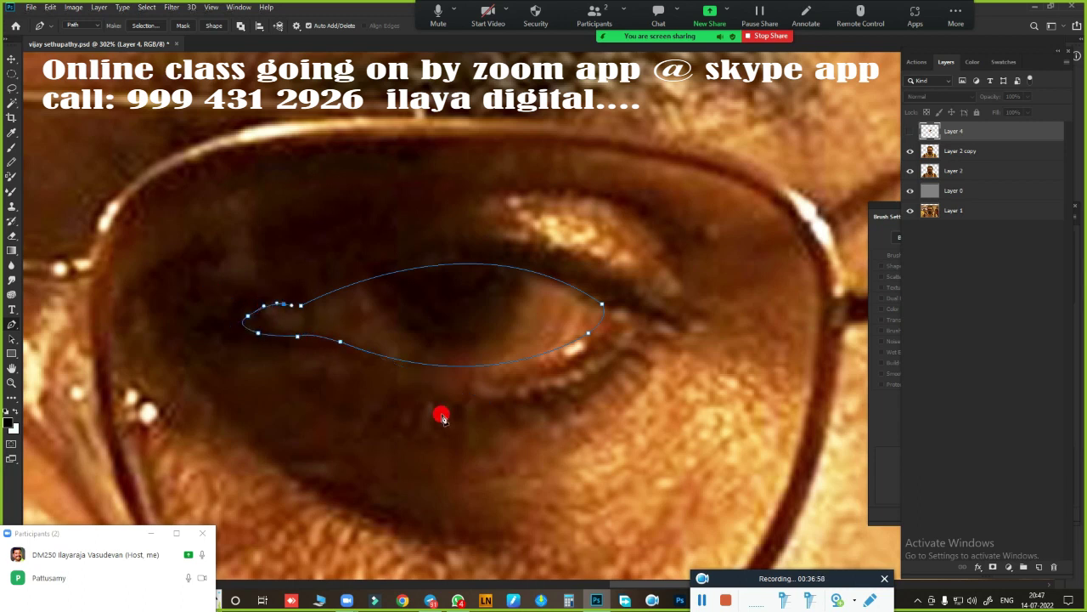
{"action": "key", "text": "ctrl+Return"}
Redraw the eye outline from the inner corner along the lower lid and reload the selection.
{"action": "scroll", "coordinate": [492, 359], "scroll_direction": "down", "scroll_amount": 3}
{"action": "scroll", "coordinate": [572, 416], "scroll_direction": "down", "scroll_amount": 2}
{"action": "scroll", "coordinate": [588, 398], "scroll_direction": "up", "scroll_amount": 1}
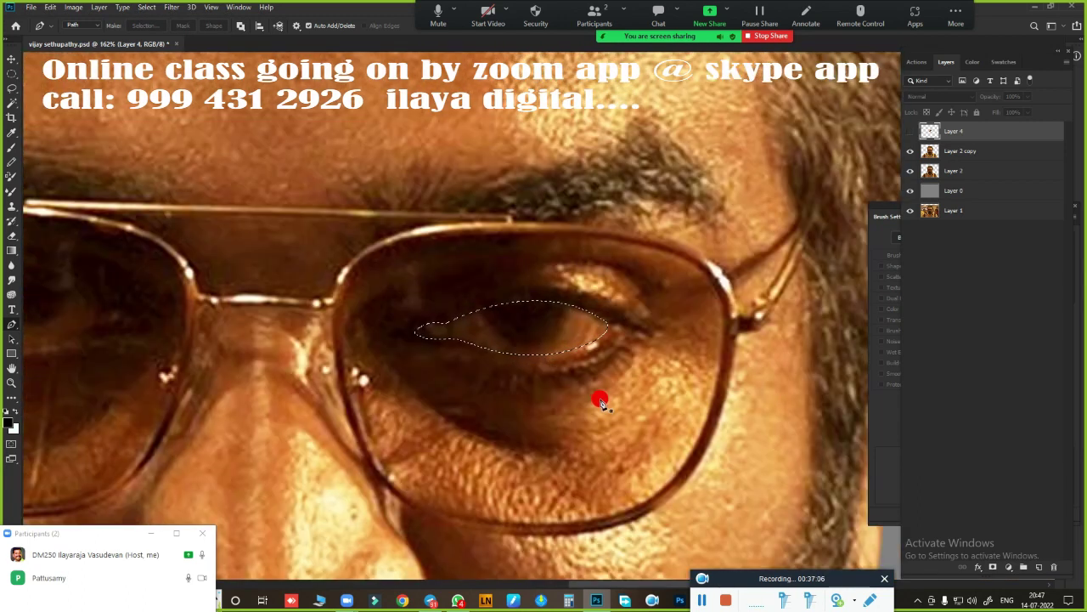
{"action": "scroll", "coordinate": [586, 392], "scroll_direction": "down", "scroll_amount": 2}
{"action": "scroll", "coordinate": [583, 393], "scroll_direction": "up", "scroll_amount": 2}
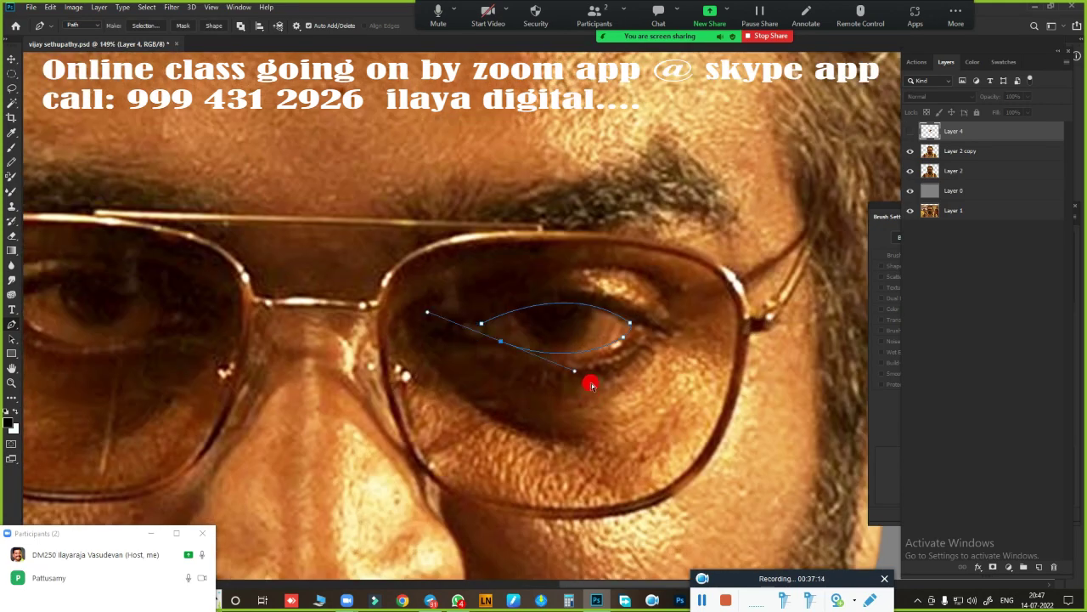
{"action": "left_click", "coordinate": [615, 366]}
{"action": "scroll", "coordinate": [620, 369], "scroll_direction": "up", "scroll_amount": 1}
{"action": "scroll", "coordinate": [619, 369], "scroll_direction": "up", "scroll_amount": 2}
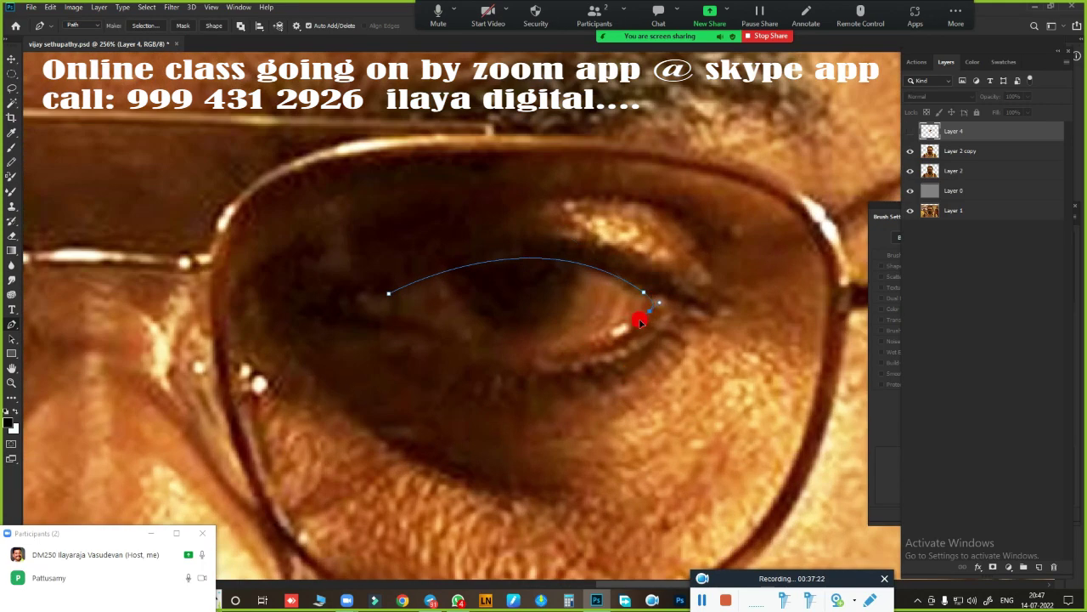
{"action": "scroll", "coordinate": [552, 392], "scroll_direction": "down", "scroll_amount": 2}
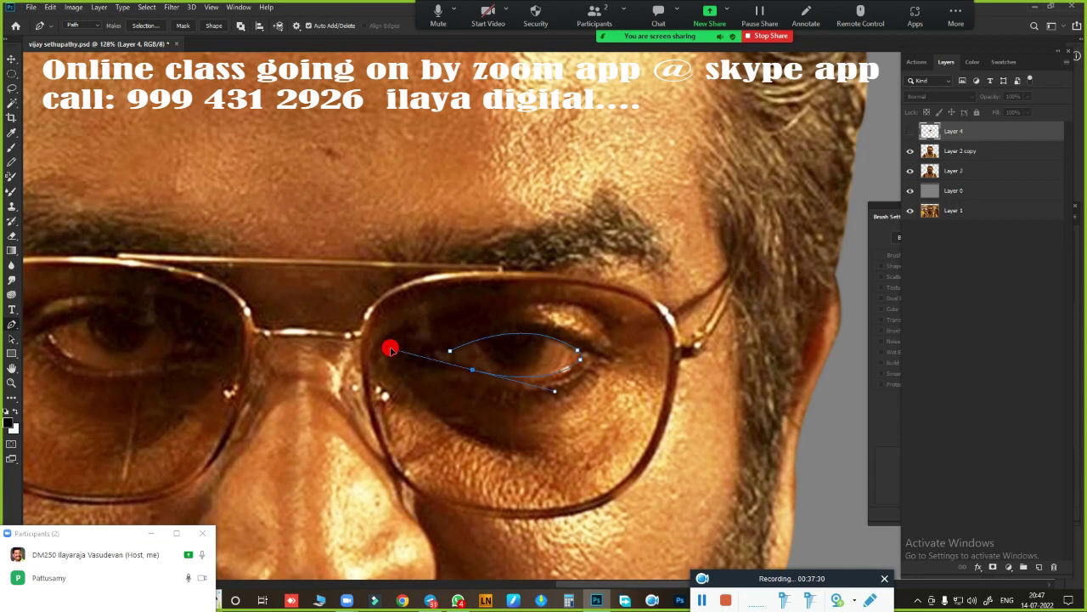
{"action": "scroll", "coordinate": [575, 374], "scroll_direction": "up", "scroll_amount": 1}
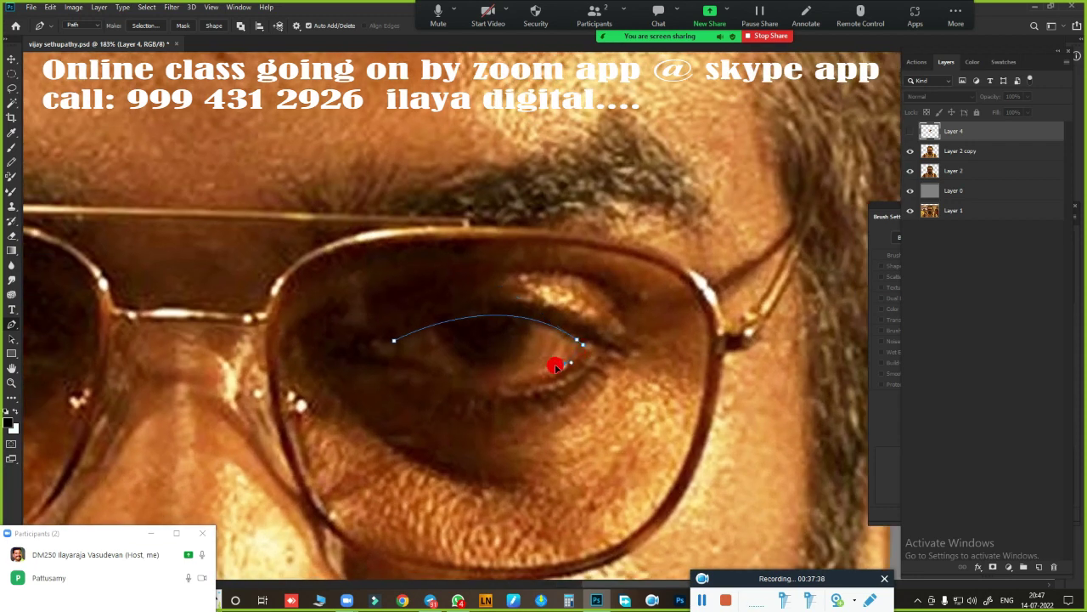
{"action": "scroll", "coordinate": [542, 374], "scroll_direction": "up", "scroll_amount": 3}
{"action": "scroll", "coordinate": [594, 350], "scroll_direction": "down", "scroll_amount": 2}
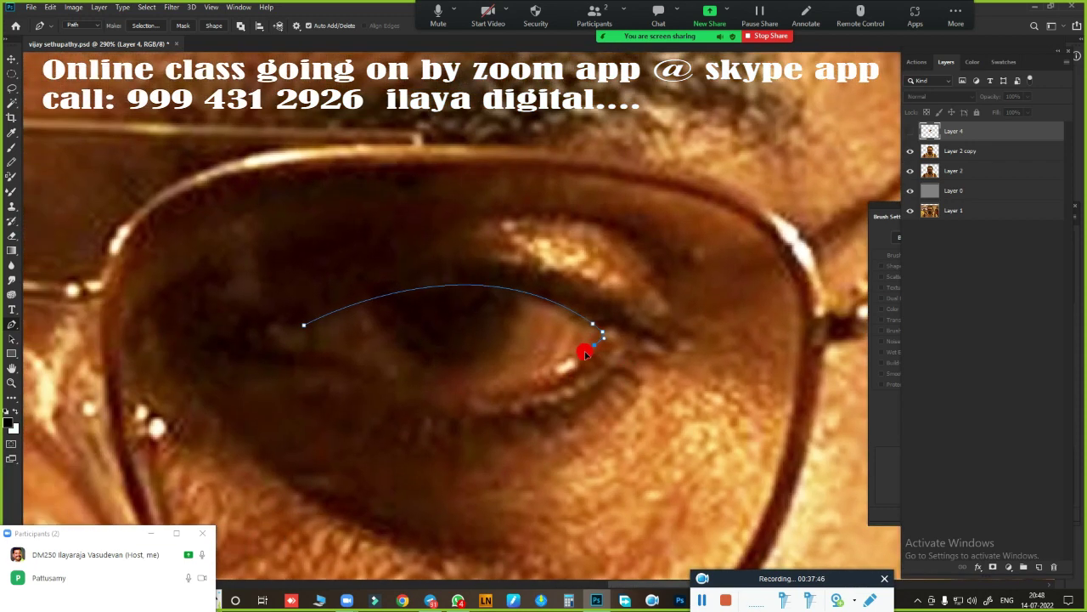
{"action": "left_click_drag", "start_coordinate": [359, 363], "coordinate": [234, 305]}
{"action": "left_click", "coordinate": [360, 363], "text": "alt"}
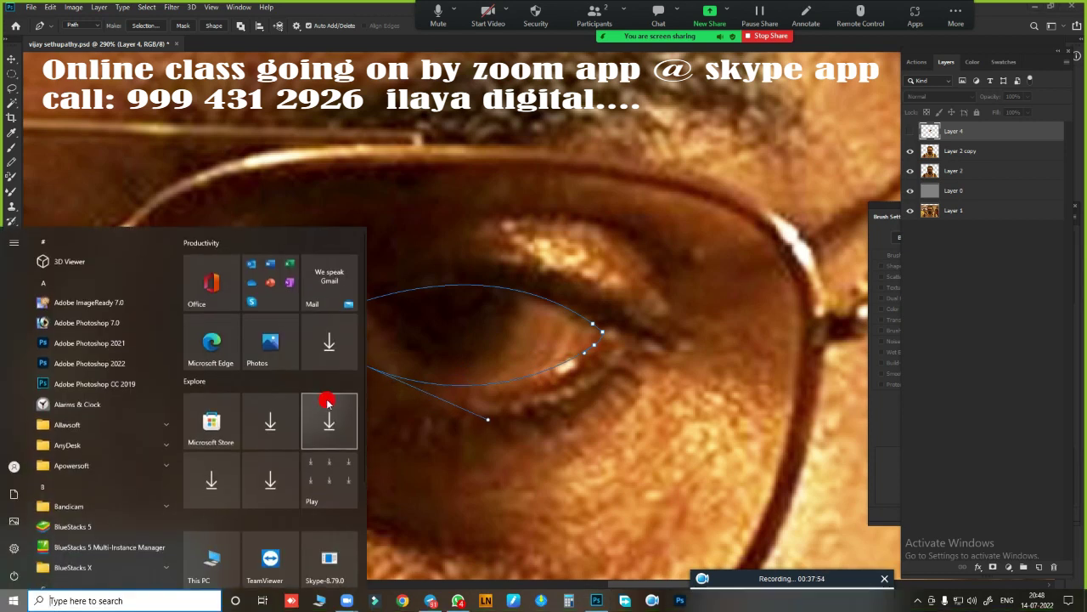
{"action": "left_click_drag", "start_coordinate": [303, 355], "coordinate": [269, 358]}
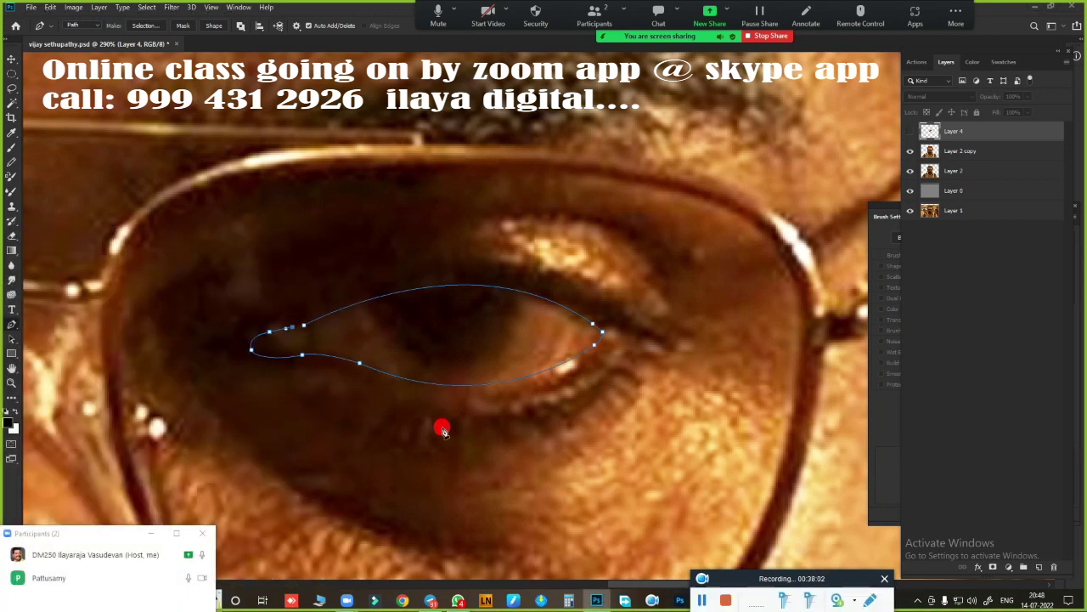
{"action": "key", "text": "ctrl+Return"}
Adjust the lower curve of the eye outline with the whole image in view.
{"action": "key", "text": "ctrl+0"}
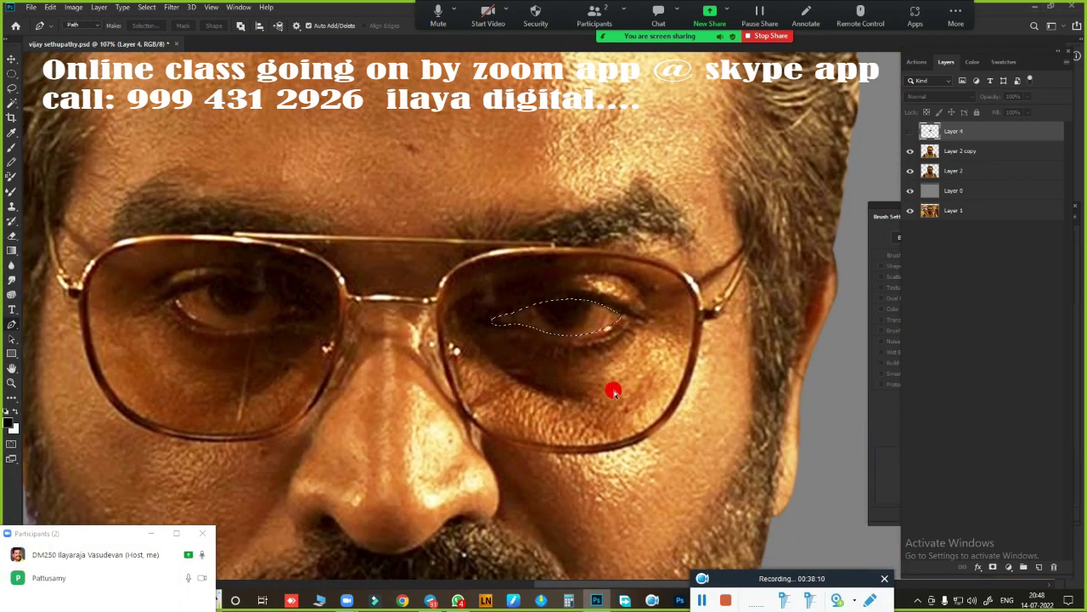
{"action": "scroll", "coordinate": [613, 391], "scroll_direction": "down", "scroll_amount": 1}
{"action": "scroll", "coordinate": [587, 381], "scroll_direction": "down", "scroll_amount": 1}
{"action": "scroll", "coordinate": [570, 379], "scroll_direction": "up", "scroll_amount": 4}
{"action": "scroll", "coordinate": [651, 322], "scroll_direction": "down", "scroll_amount": 3}
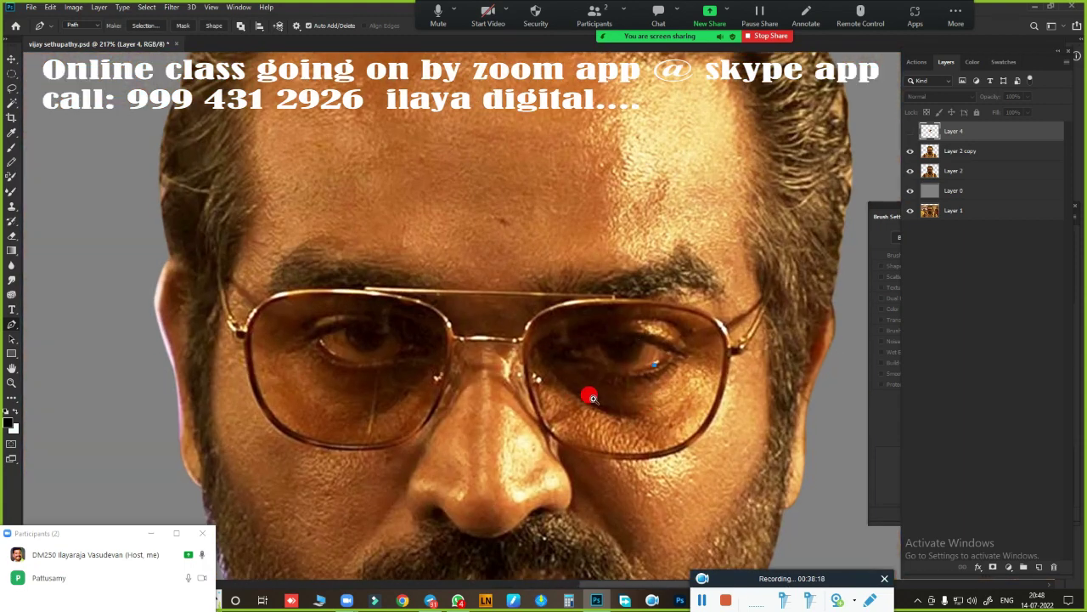
{"action": "scroll", "coordinate": [652, 403], "scroll_direction": "down", "scroll_amount": 3}
{"action": "scroll", "coordinate": [660, 368], "scroll_direction": "up", "scroll_amount": 3}
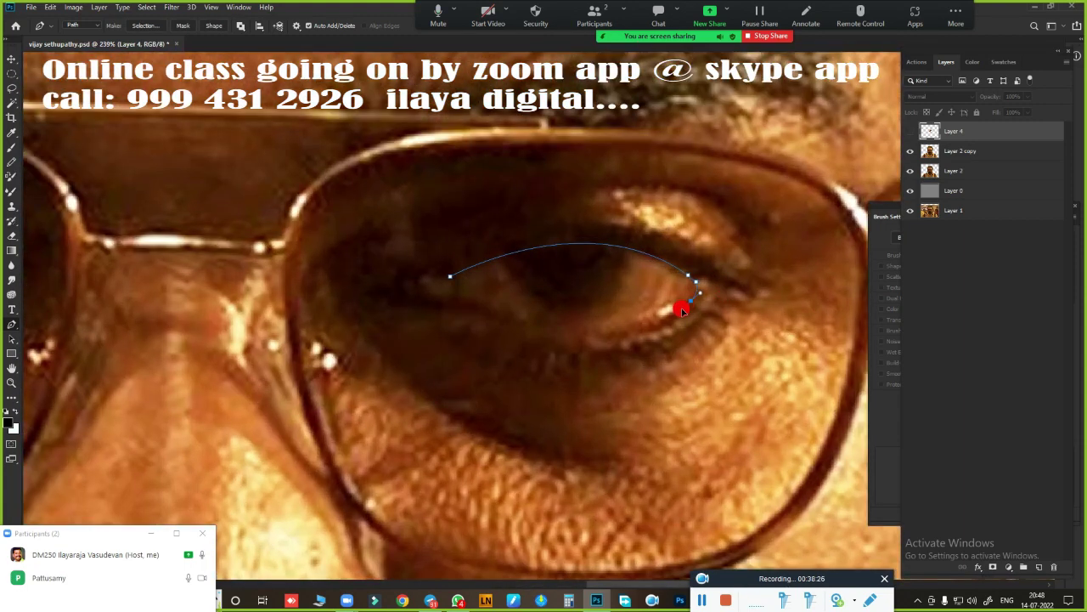
{"action": "left_click_drag", "start_coordinate": [474, 303], "coordinate": [334, 253]}
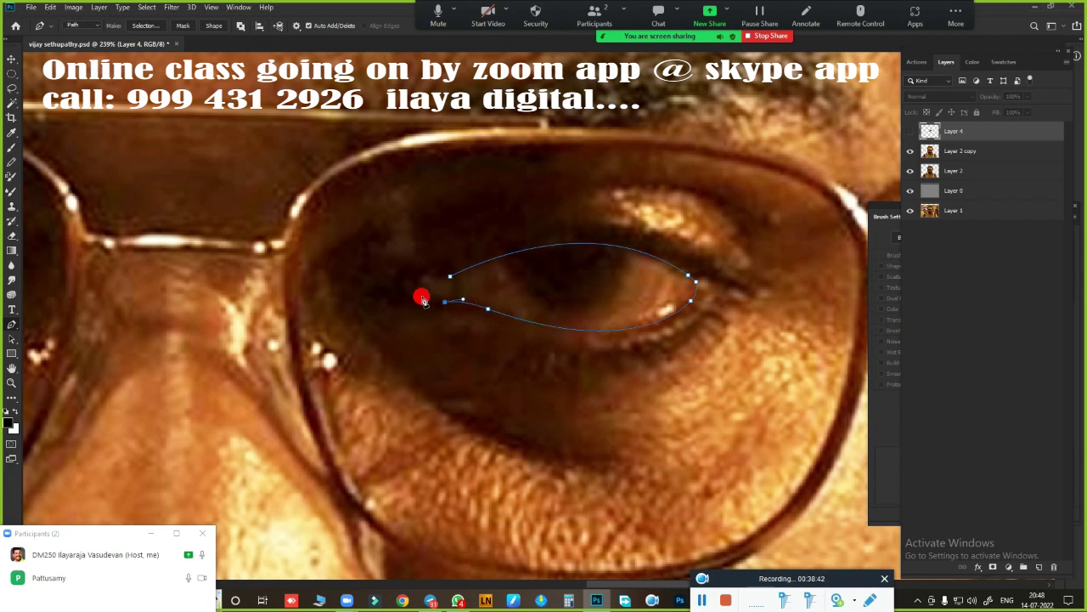
Smudge the inner eye corner smooth inside the eye outline.
{"action": "scroll", "coordinate": [655, 400], "scroll_direction": "down", "scroll_amount": 3}
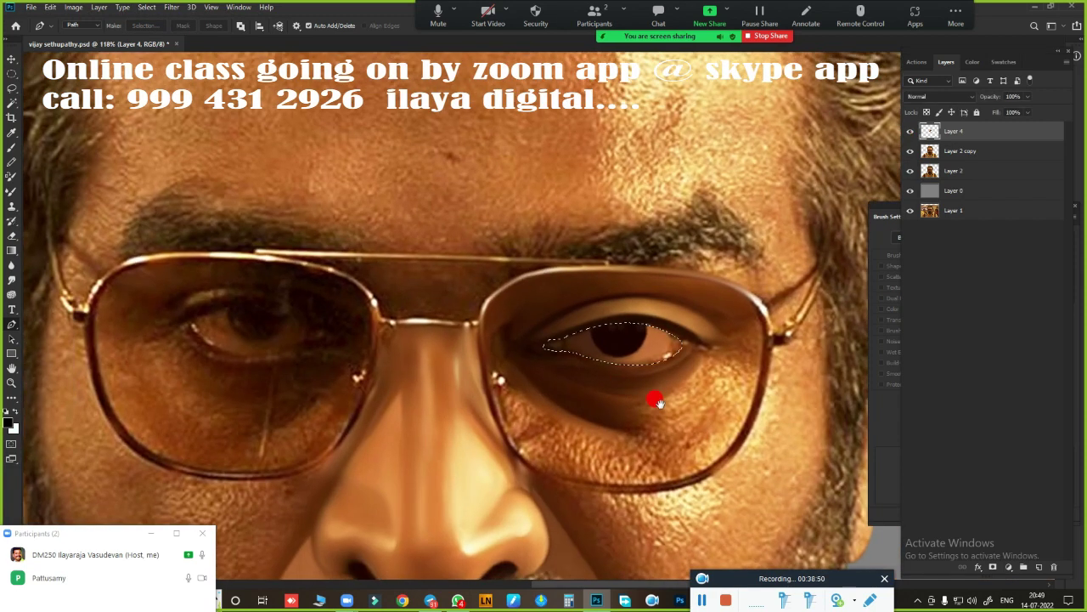
{"action": "scroll", "coordinate": [564, 364], "scroll_direction": "down", "scroll_amount": 3}
{"action": "scroll", "coordinate": [739, 255], "scroll_direction": "up", "scroll_amount": 3}
{"action": "scroll", "coordinate": [740, 254], "scroll_direction": "up", "scroll_amount": 2}
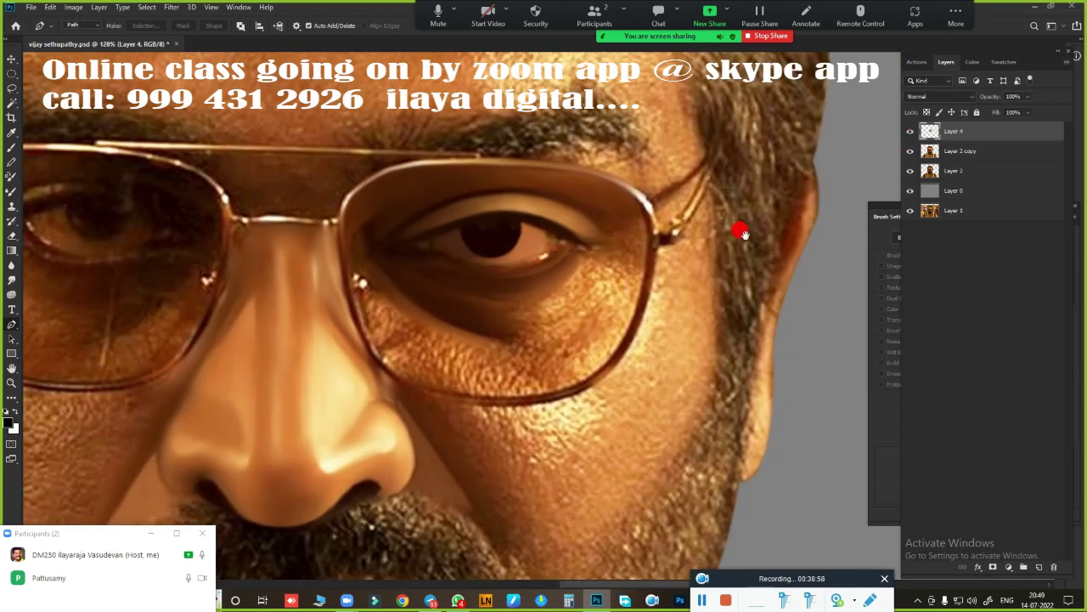
{"action": "scroll", "coordinate": [592, 253], "scroll_direction": "up", "scroll_amount": 3}
{"action": "scroll", "coordinate": [653, 337], "scroll_direction": "up", "scroll_amount": 1}
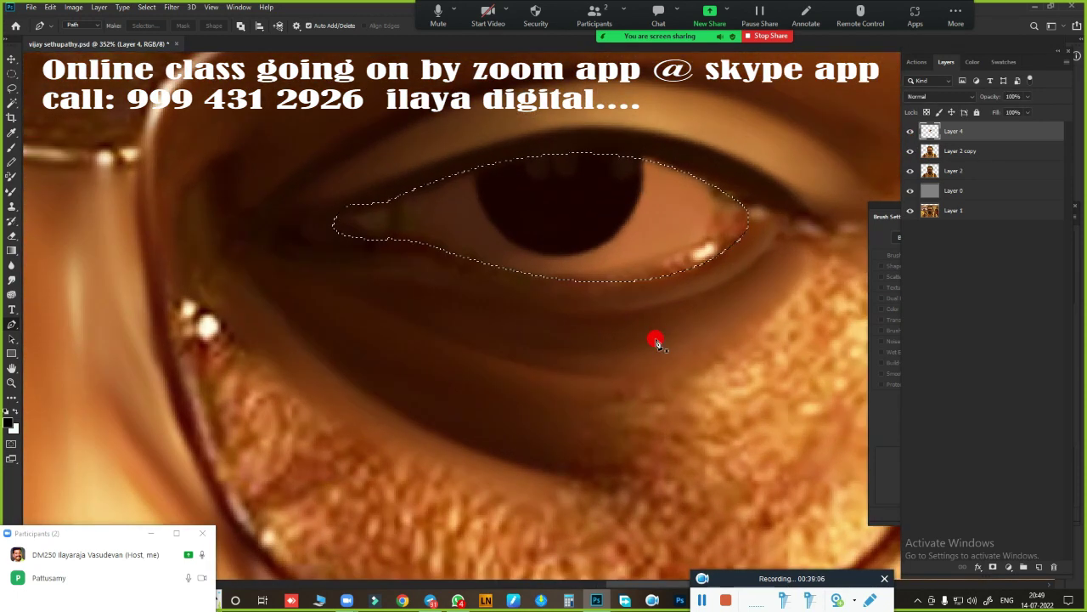
{"action": "key", "text": "r"}
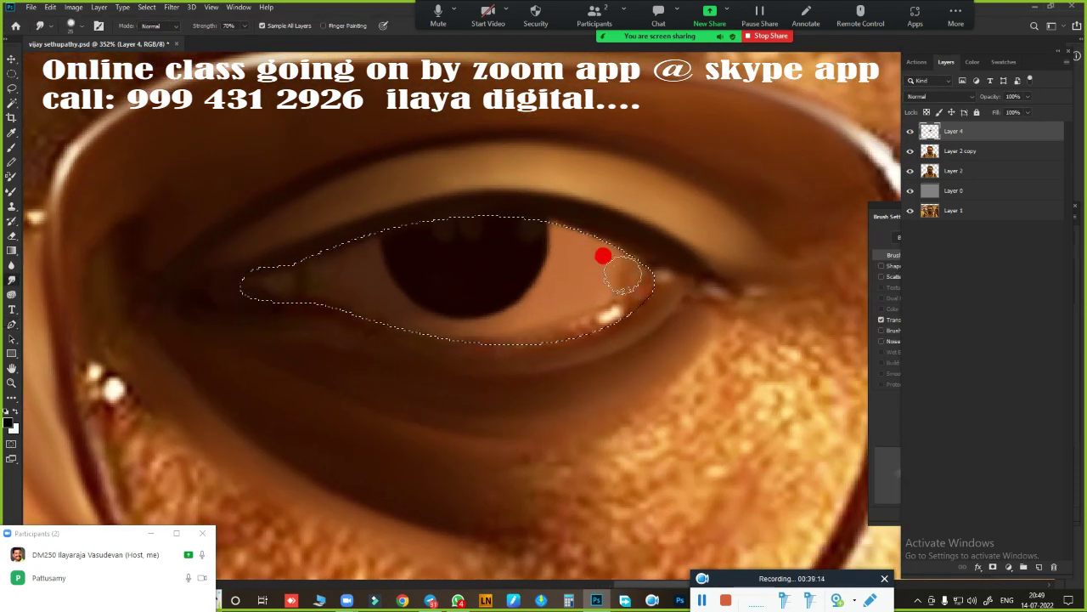
{"action": "mouse_move", "coordinate": [602, 256]}
{"action": "left_mouse_down"}
{"action": "mouse_move", "coordinate": [617, 287]}
{"action": "mouse_move", "coordinate": [604, 279]}
{"action": "left_mouse_up"}
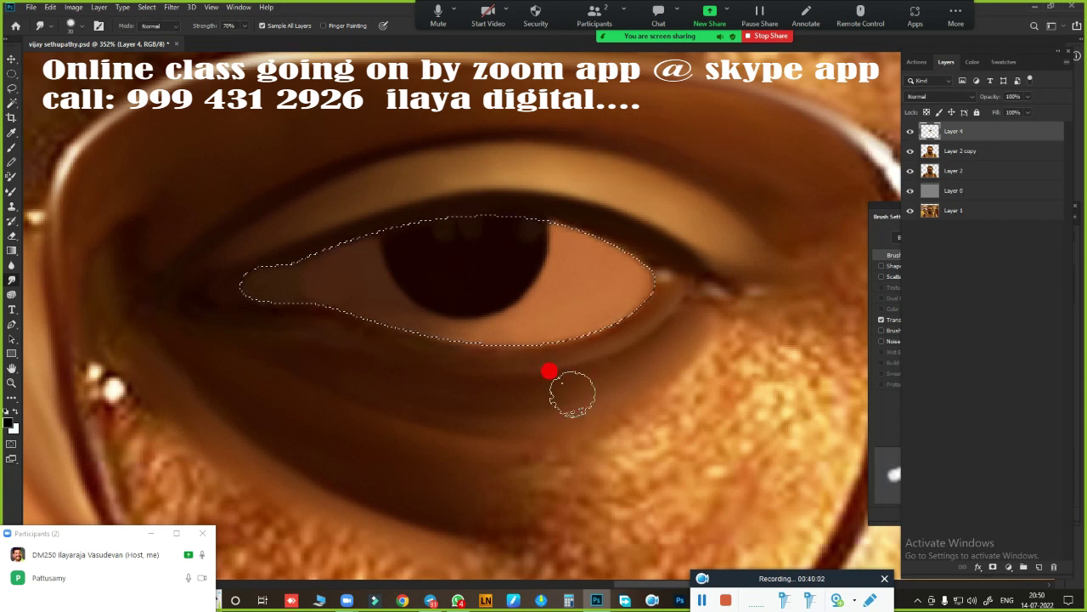
Blend the dark skin just beneath the eye with the Mixer Brush and Smudge tool.
{"action": "key", "text": "b"}
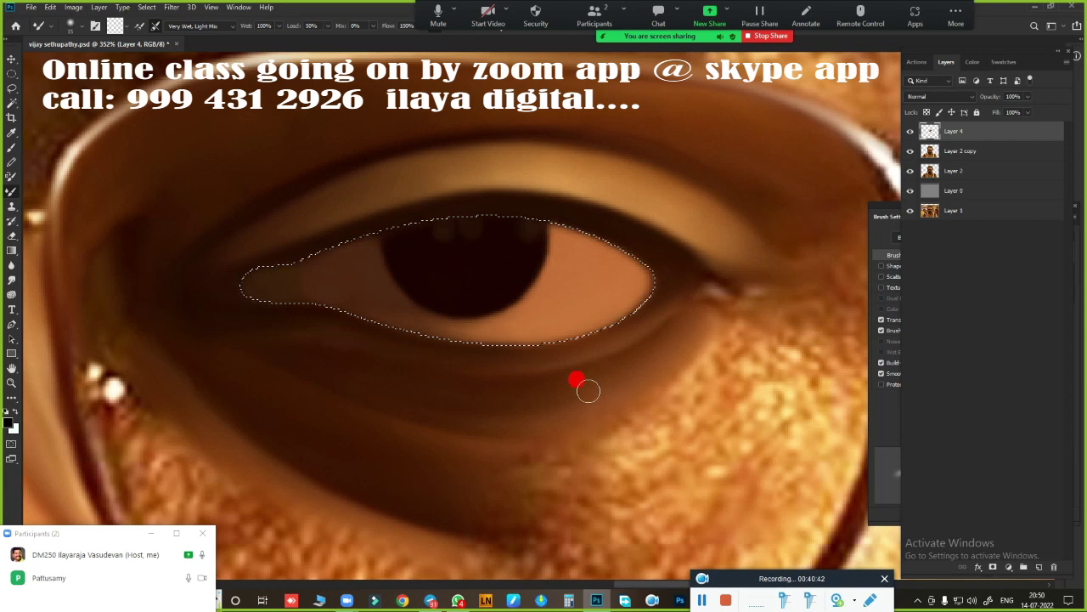
{"action": "scroll", "coordinate": [594, 387], "scroll_direction": "down", "scroll_amount": 3}
{"action": "scroll", "coordinate": [621, 388], "scroll_direction": "down", "scroll_amount": 3}
{"action": "scroll", "coordinate": [668, 481], "scroll_direction": "up", "scroll_amount": 2}
{"action": "scroll", "coordinate": [626, 388], "scroll_direction": "up", "scroll_amount": 2}
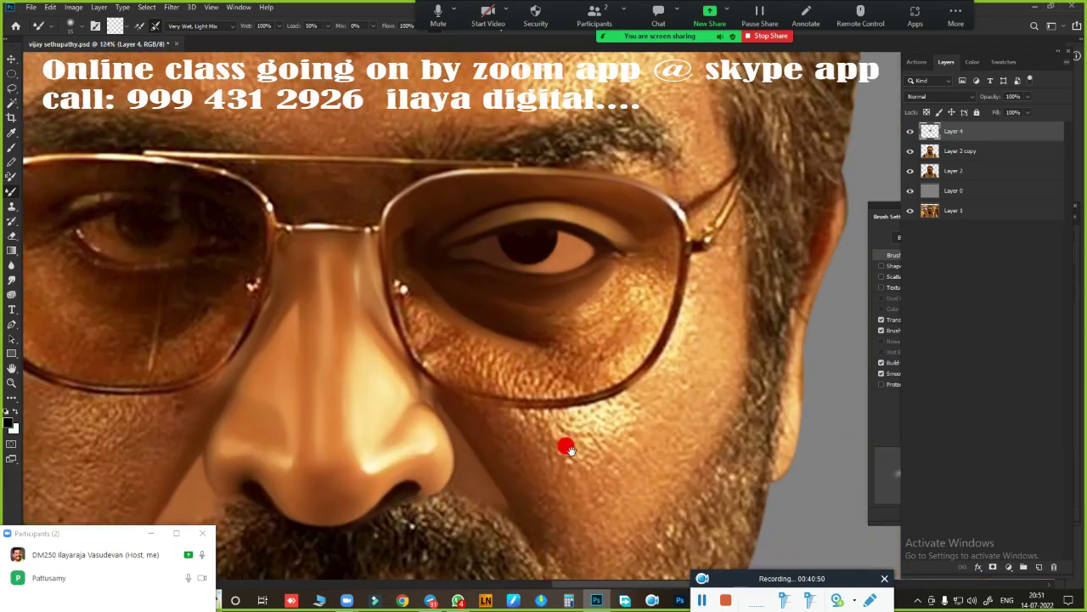
{"action": "scroll", "coordinate": [566, 447], "scroll_direction": "up", "scroll_amount": 4}
{"action": "key", "text": "r"}
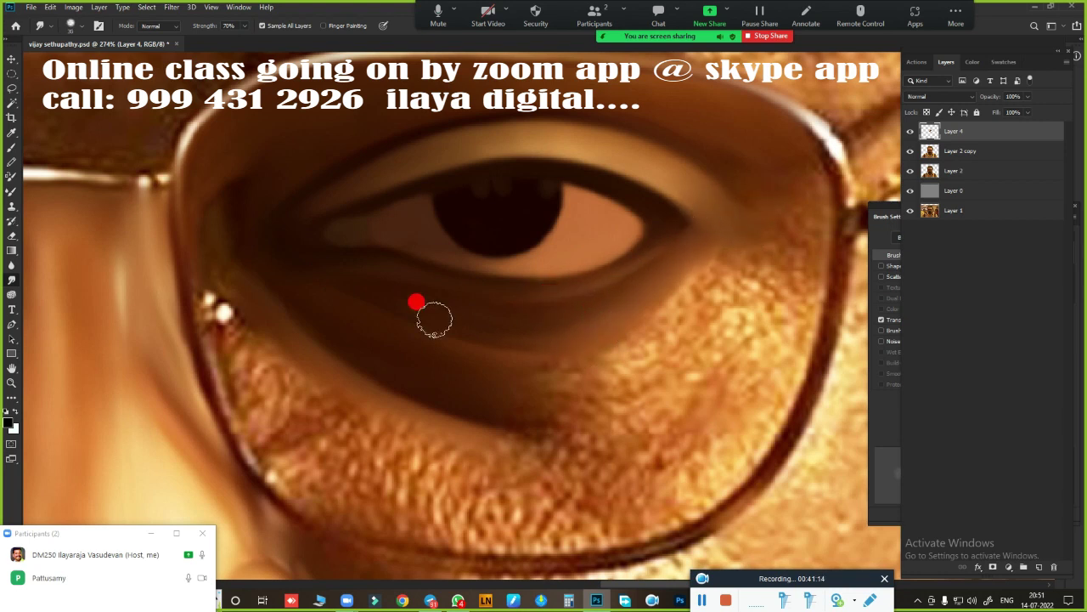
{"action": "scroll", "coordinate": [558, 381], "scroll_direction": "down", "scroll_amount": 2}
{"action": "scroll", "coordinate": [355, 258], "scroll_direction": "down", "scroll_amount": 1}
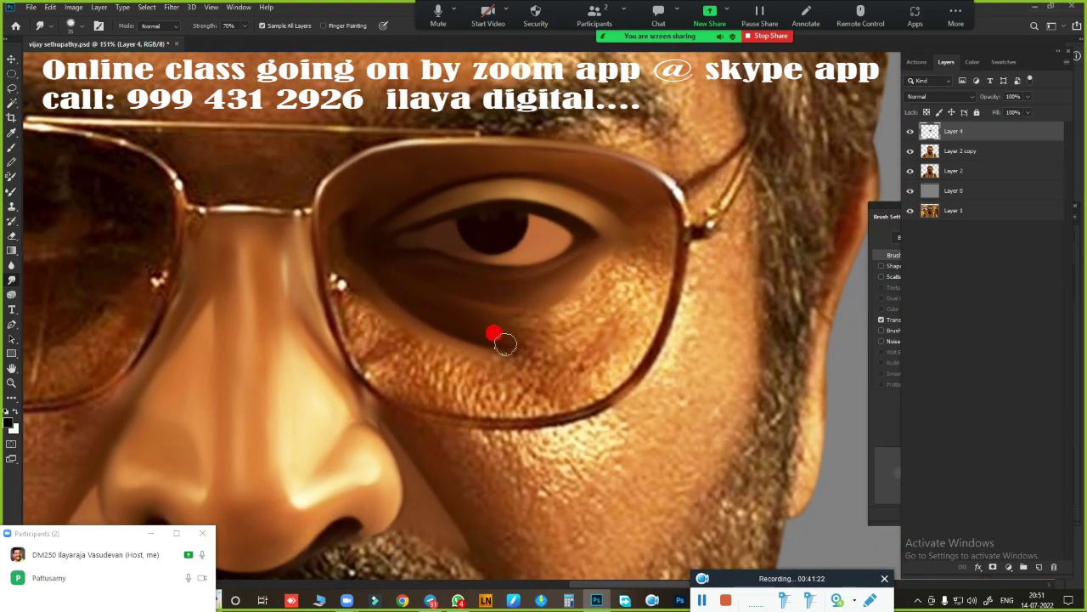
{"action": "scroll", "coordinate": [563, 381], "scroll_direction": "down", "scroll_amount": 2}
{"action": "scroll", "coordinate": [587, 383], "scroll_direction": "up", "scroll_amount": 2}
{"action": "scroll", "coordinate": [592, 360], "scroll_direction": "up", "scroll_amount": 1}
{"action": "scroll", "coordinate": [643, 353], "scroll_direction": "up", "scroll_amount": 1}
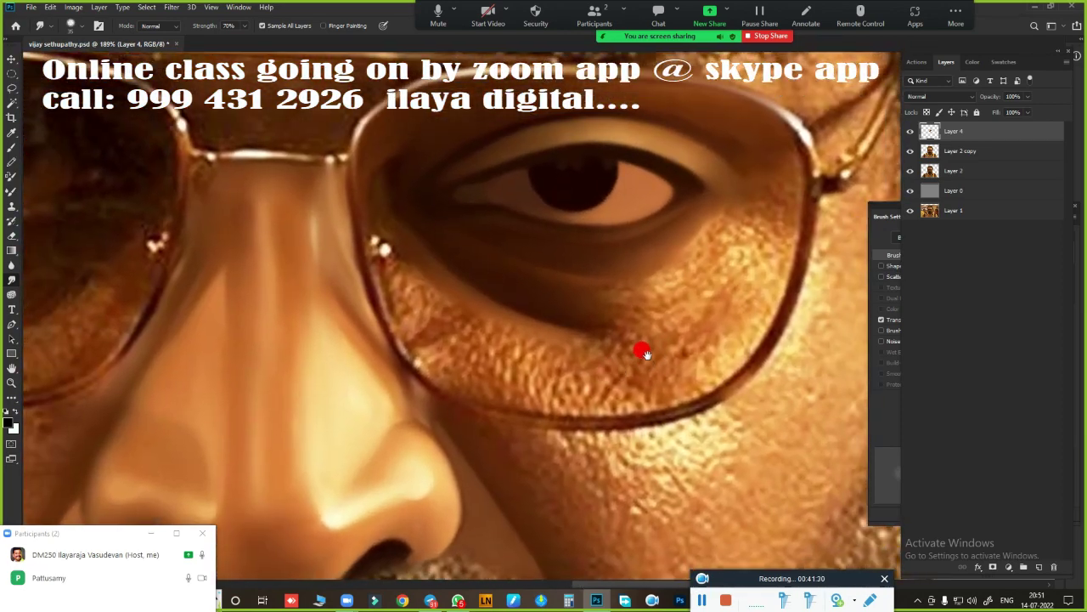
Trace a Pen path down the outer lens rim, along its bottom and under the eye, then select it.
{"action": "key", "text": "p"}
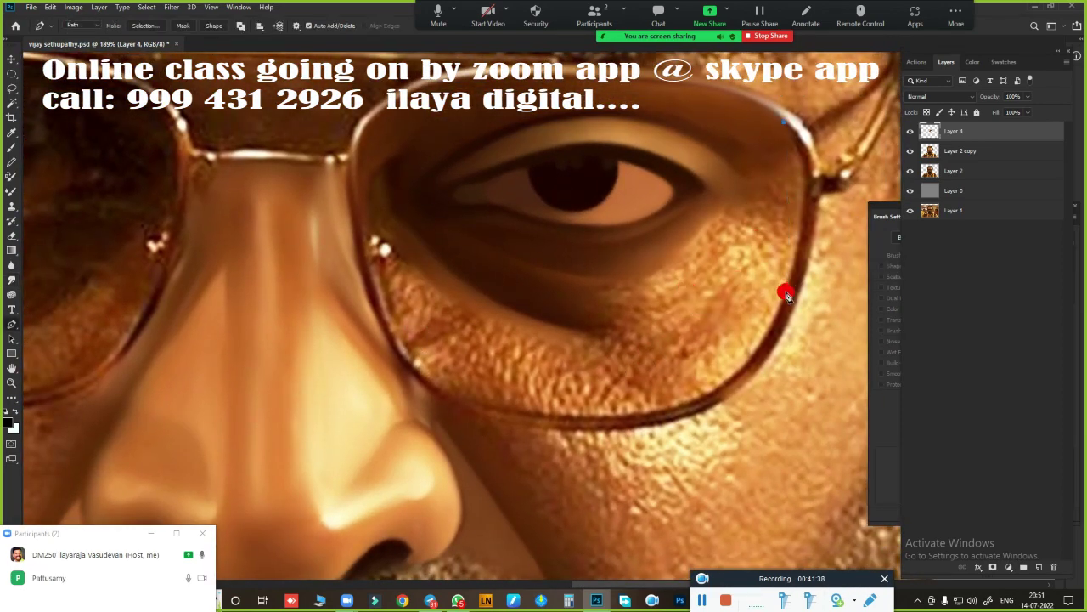
{"action": "left_click_drag", "start_coordinate": [786, 295], "coordinate": [736, 431]}
{"action": "left_click_drag", "start_coordinate": [639, 412], "coordinate": [561, 417]}
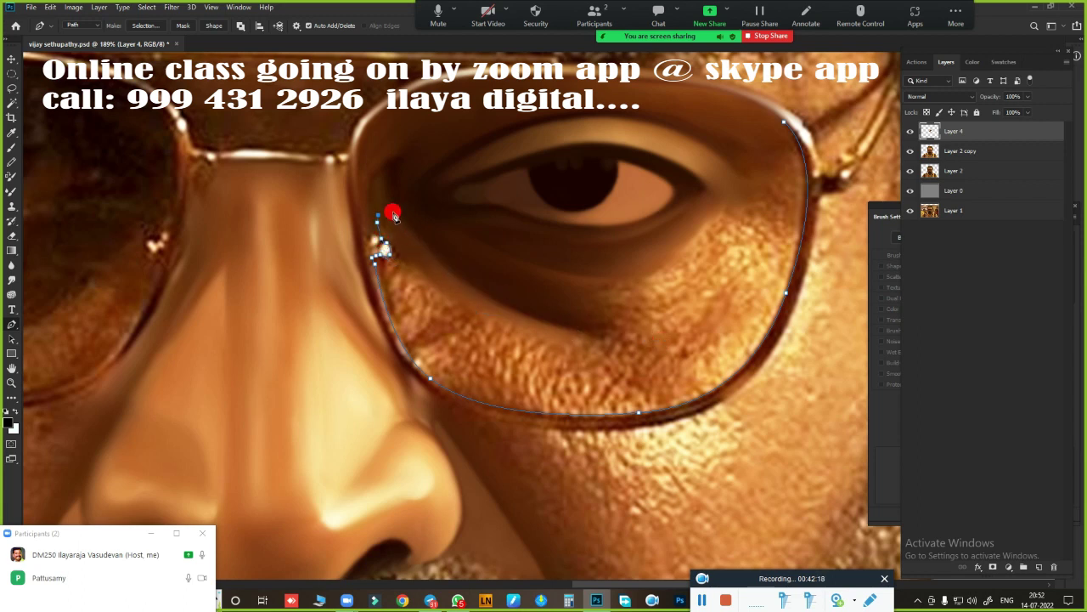
{"action": "left_click_drag", "start_coordinate": [591, 331], "coordinate": [711, 346]}
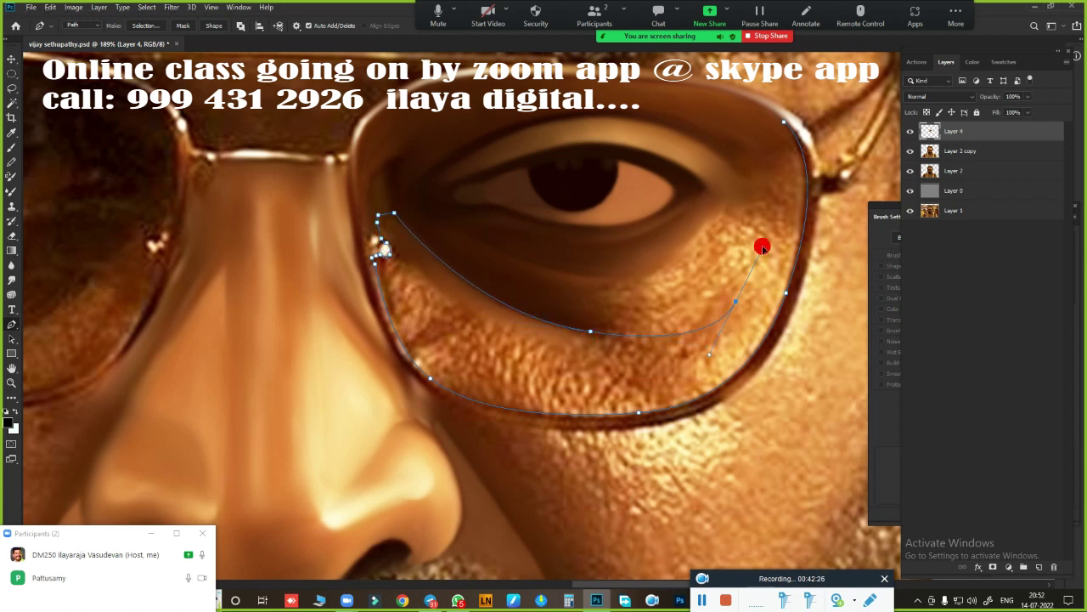
{"action": "scroll", "coordinate": [762, 247], "scroll_direction": "down", "scroll_amount": 3}
{"action": "scroll", "coordinate": [718, 260], "scroll_direction": "up", "scroll_amount": 2}
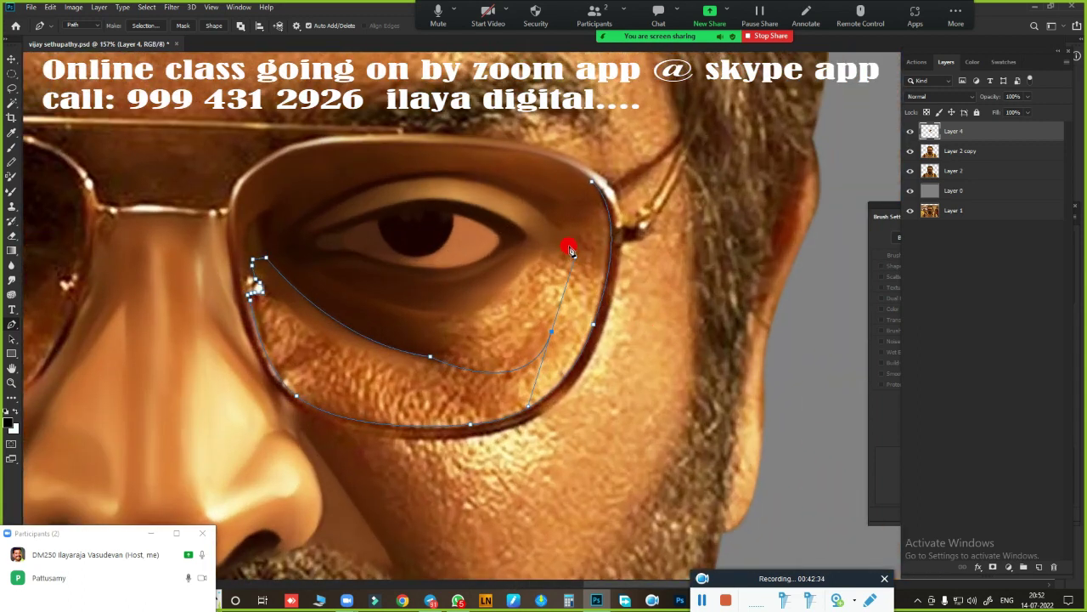
{"action": "key", "text": "ctrl+Return"}
{"action": "scroll", "coordinate": [615, 262], "scroll_direction": "up", "scroll_amount": 2}
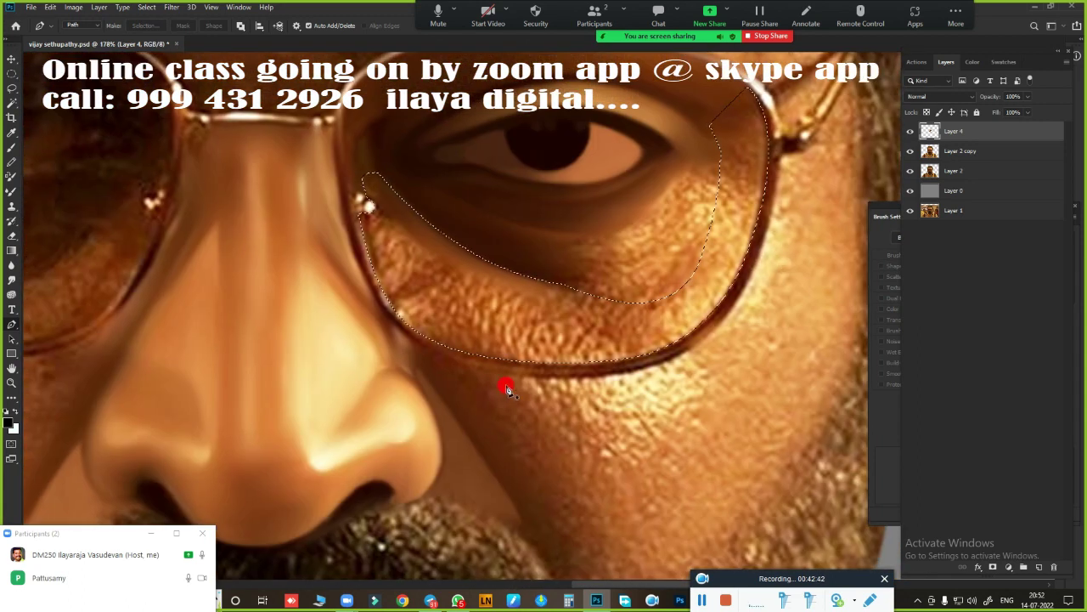
Smudge the skin under the eye and along the lens edge inside the selection.
{"action": "key", "text": "r"}
{"action": "mouse_move", "coordinate": [411, 253]}
{"action": "left_mouse_down"}
{"action": "mouse_move", "coordinate": [541, 360]}
{"action": "mouse_move", "coordinate": [583, 345]}
{"action": "mouse_move", "coordinate": [377, 223]}
{"action": "mouse_move", "coordinate": [400, 194]}
{"action": "mouse_move", "coordinate": [423, 240]}
{"action": "mouse_move", "coordinate": [535, 279]}
{"action": "mouse_move", "coordinate": [427, 280]}
{"action": "mouse_move", "coordinate": [636, 352]}
{"action": "mouse_move", "coordinate": [657, 306]}
{"action": "mouse_move", "coordinate": [568, 313]}
{"action": "mouse_move", "coordinate": [485, 303]}
{"action": "mouse_move", "coordinate": [621, 303]}
{"action": "mouse_move", "coordinate": [468, 359]}
{"action": "left_mouse_up"}
{"action": "mouse_move", "coordinate": [555, 226]}
{"action": "left_mouse_down"}
{"action": "mouse_move", "coordinate": [586, 223]}
{"action": "mouse_move", "coordinate": [544, 184]}
{"action": "mouse_move", "coordinate": [534, 293]}
{"action": "left_mouse_up"}
{"action": "scroll", "coordinate": [428, 386], "scroll_direction": "up", "scroll_amount": 2}
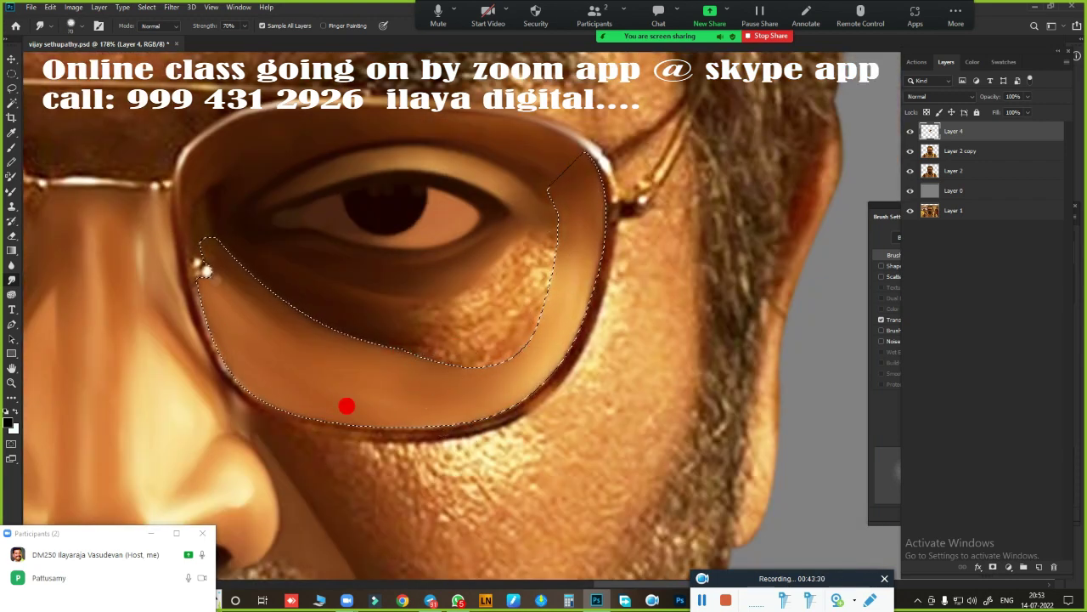
{"action": "scroll", "coordinate": [539, 394], "scroll_direction": "down", "scroll_amount": 1}
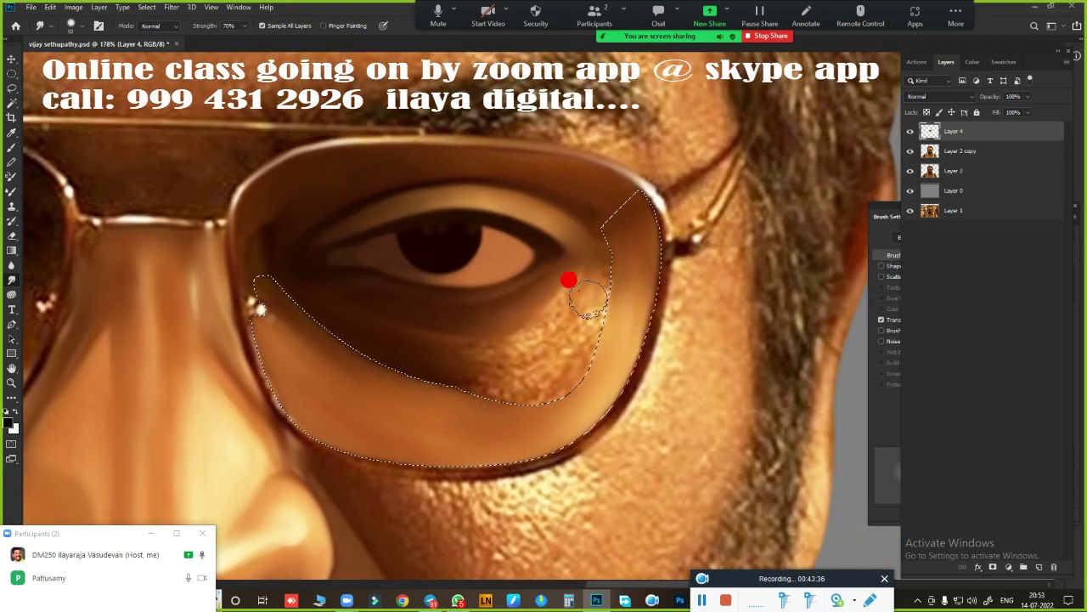
{"action": "mouse_move", "coordinate": [589, 300]}
{"action": "left_mouse_down"}
{"action": "mouse_move", "coordinate": [611, 247]}
{"action": "mouse_move", "coordinate": [527, 339]}
{"action": "mouse_move", "coordinate": [476, 359]}
{"action": "mouse_move", "coordinate": [527, 384]}
{"action": "mouse_move", "coordinate": [357, 371]}
{"action": "mouse_move", "coordinate": [583, 365]}
{"action": "left_mouse_up"}
{"action": "scroll", "coordinate": [582, 364], "scroll_direction": "up", "scroll_amount": 2}
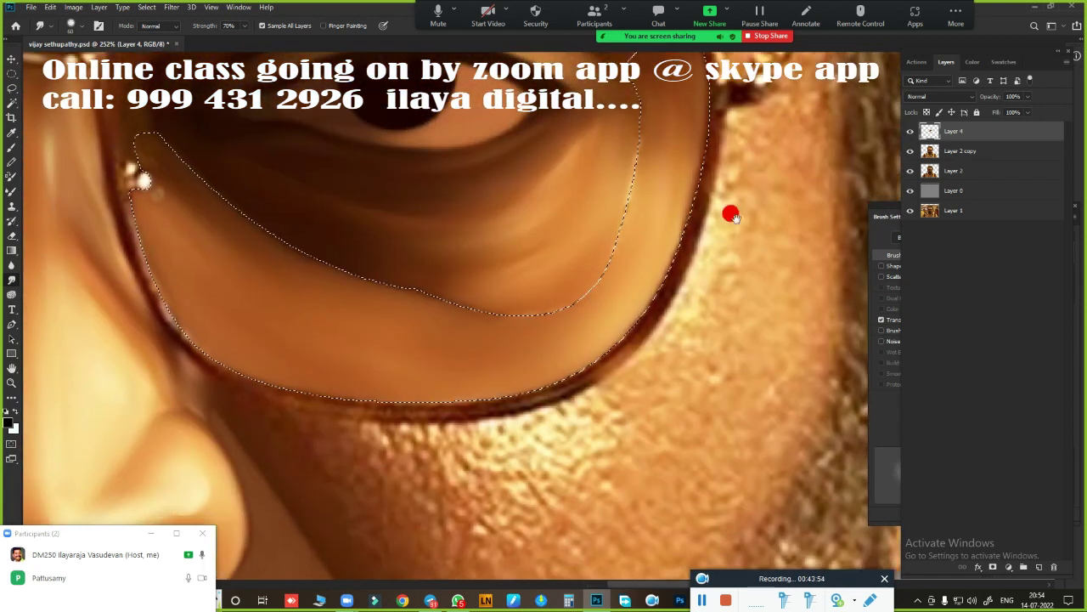
Blend the lower-lens skin with the Mixer Brush set to Very Wet, Light Mix.
{"action": "key", "text": "b"}
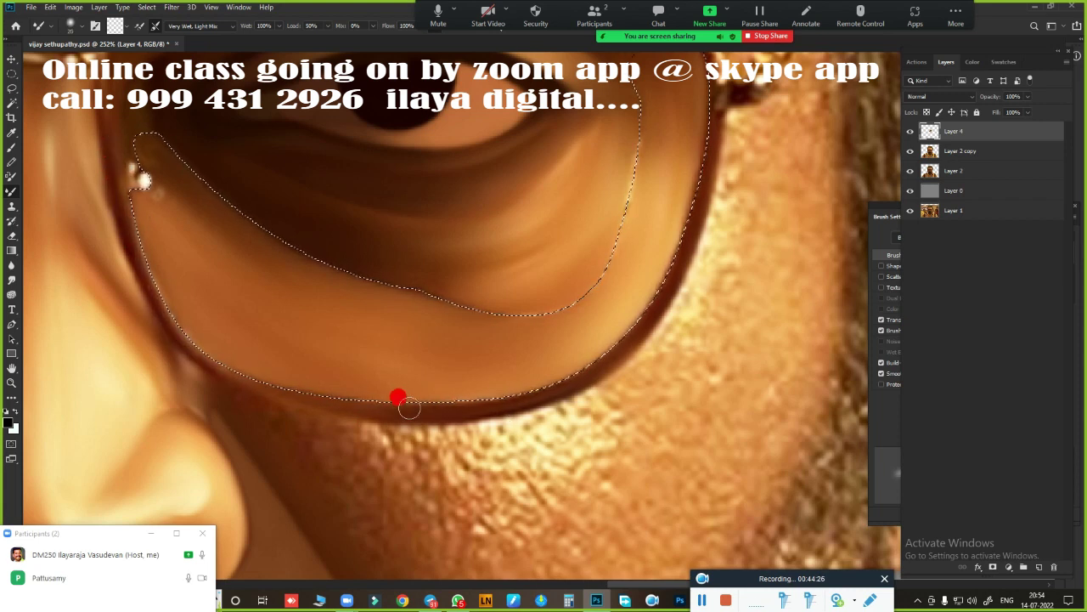
{"action": "scroll", "coordinate": [594, 297], "scroll_direction": "up", "scroll_amount": 3}
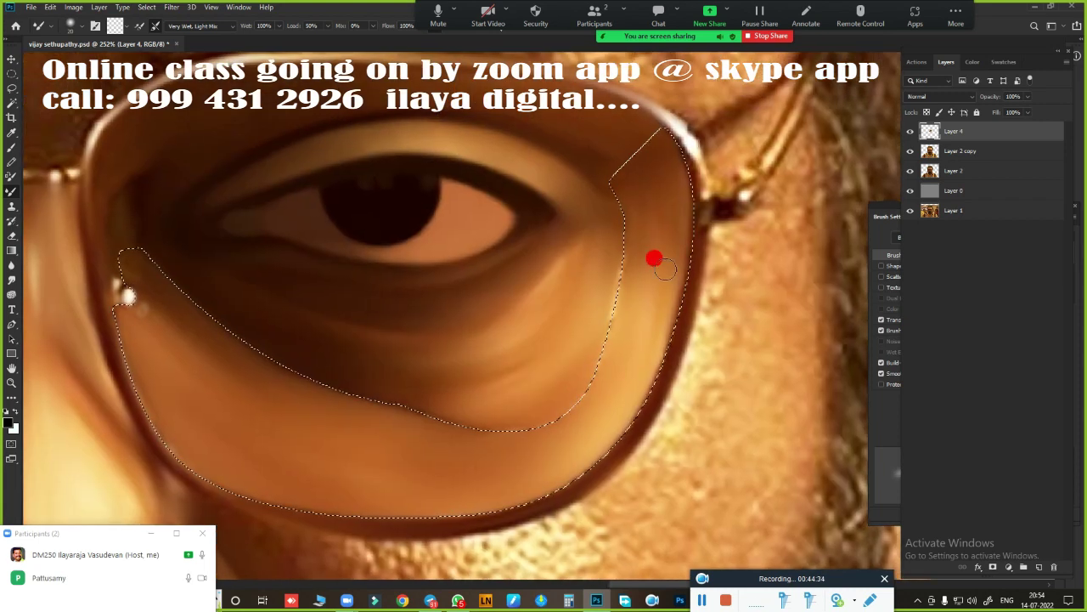
{"action": "key", "text": "r"}
{"action": "scroll", "coordinate": [546, 383], "scroll_direction": "down", "scroll_amount": 2}
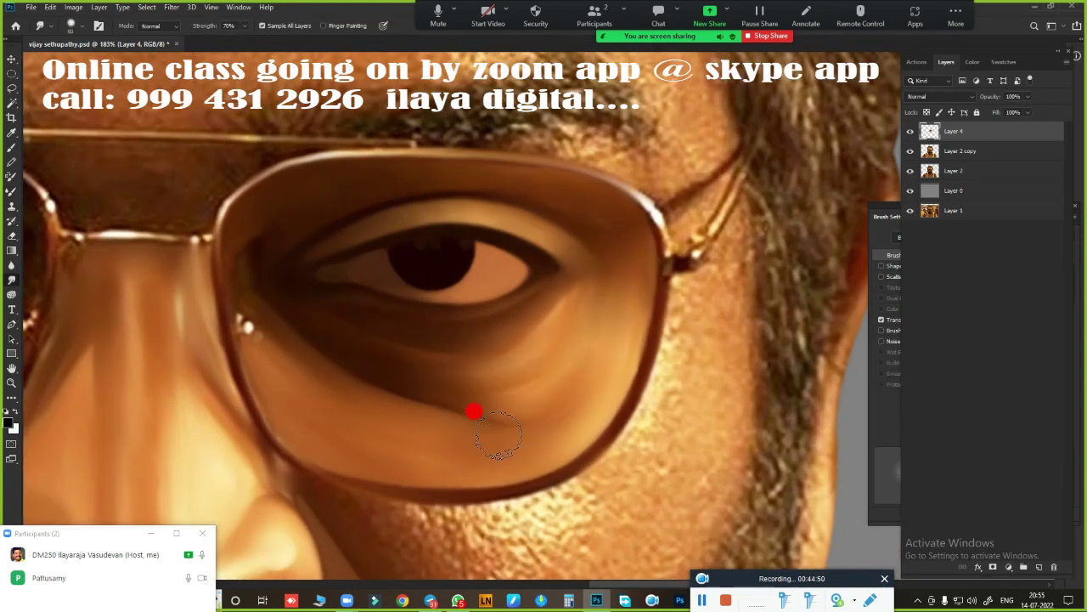
Erase part of the lower-lens smudging and re-smooth that textured patch.
{"action": "scroll", "coordinate": [259, 393], "scroll_direction": "down", "scroll_amount": 5}
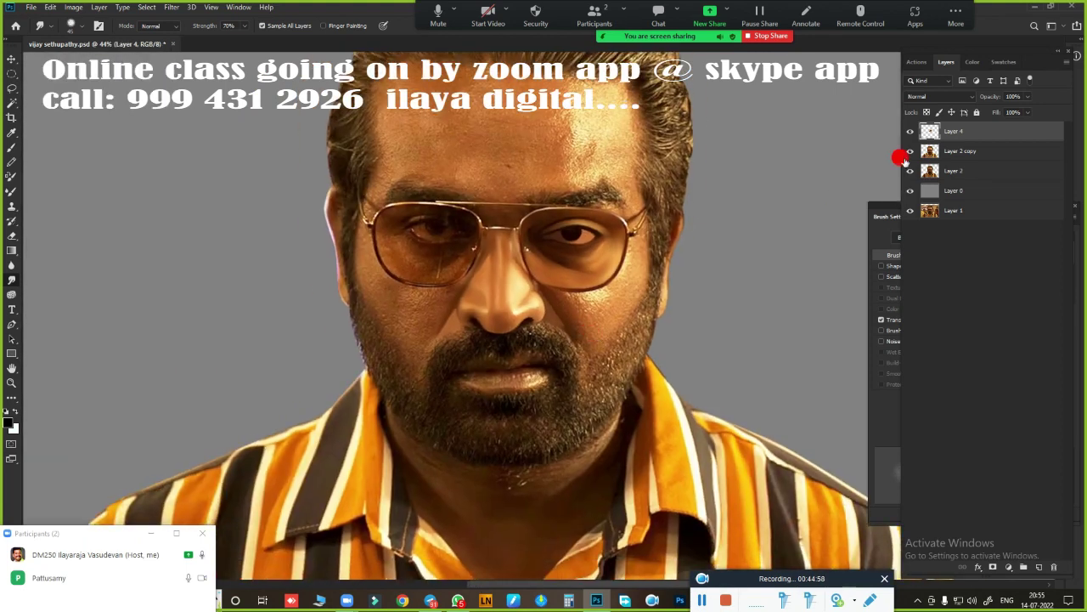
{"action": "scroll", "coordinate": [604, 283], "scroll_direction": "up", "scroll_amount": 5}
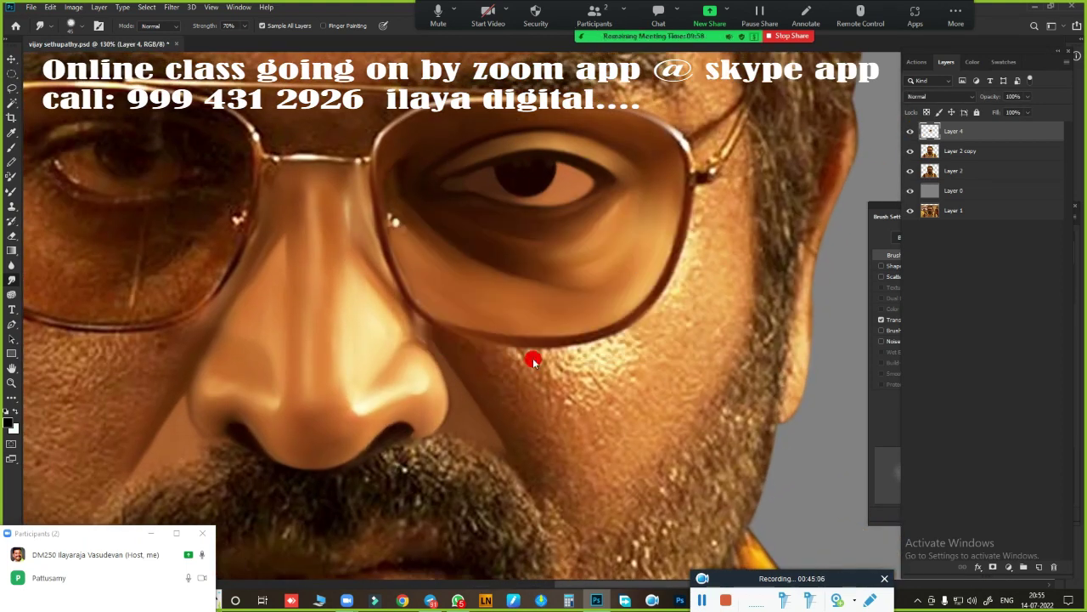
{"action": "key", "text": "e"}
{"action": "left_click_drag", "start_coordinate": [558, 312], "coordinate": [576, 301]}
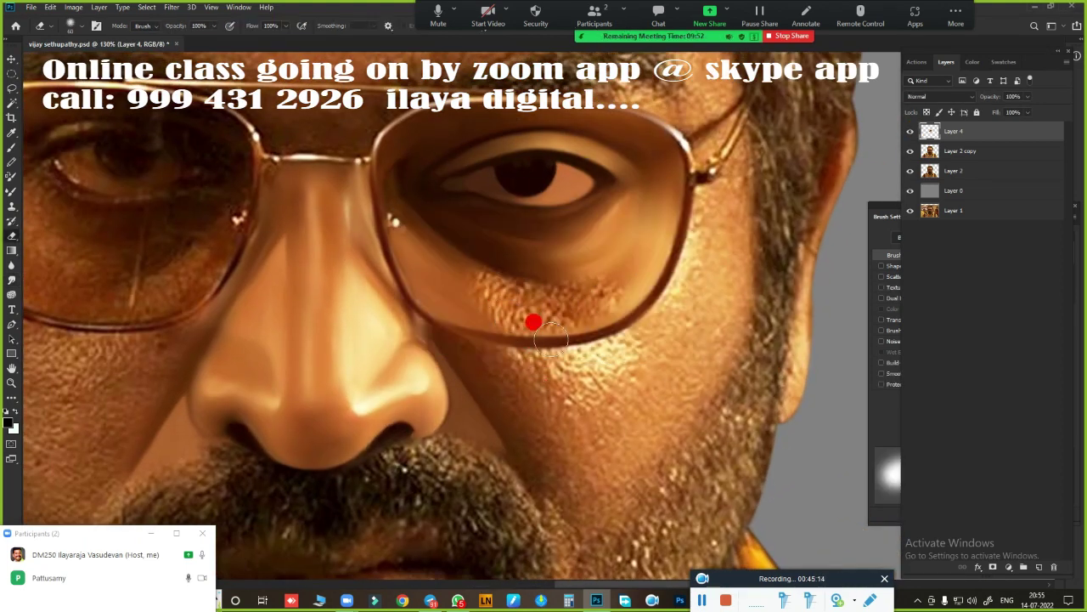
{"action": "scroll", "coordinate": [551, 337], "scroll_direction": "up", "scroll_amount": 4}
{"action": "key", "text": "r"}
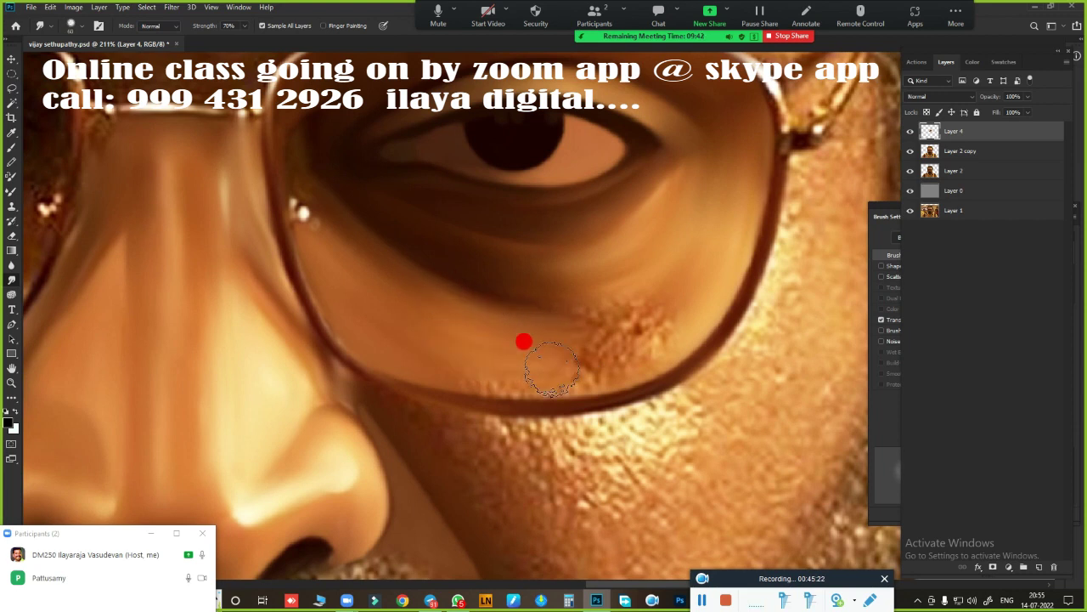
{"action": "mouse_move", "coordinate": [485, 318]}
{"action": "left_mouse_down"}
{"action": "mouse_move", "coordinate": [667, 279]}
{"action": "mouse_move", "coordinate": [643, 328]}
{"action": "mouse_move", "coordinate": [511, 345]}
{"action": "mouse_move", "coordinate": [420, 311]}
{"action": "mouse_move", "coordinate": [519, 286]}
{"action": "mouse_move", "coordinate": [670, 294]}
{"action": "mouse_move", "coordinate": [640, 321]}
{"action": "left_mouse_up"}
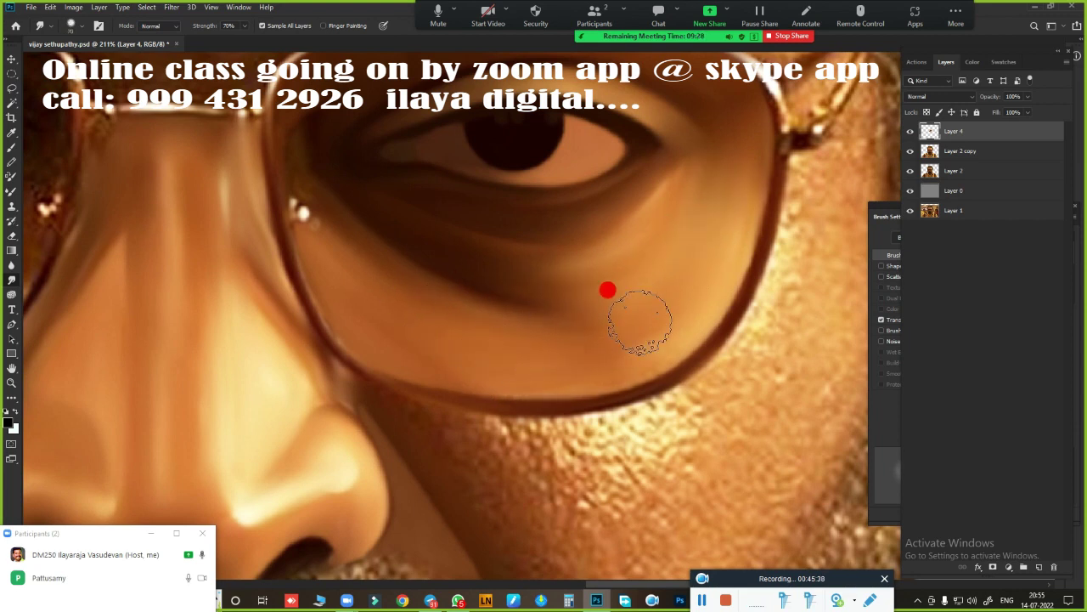
Smooth the chin stubble into skin tone with the Smudge tool.
{"action": "scroll", "coordinate": [595, 425], "scroll_direction": "down", "scroll_amount": 2}
{"action": "scroll", "coordinate": [625, 429], "scroll_direction": "down", "scroll_amount": 3}
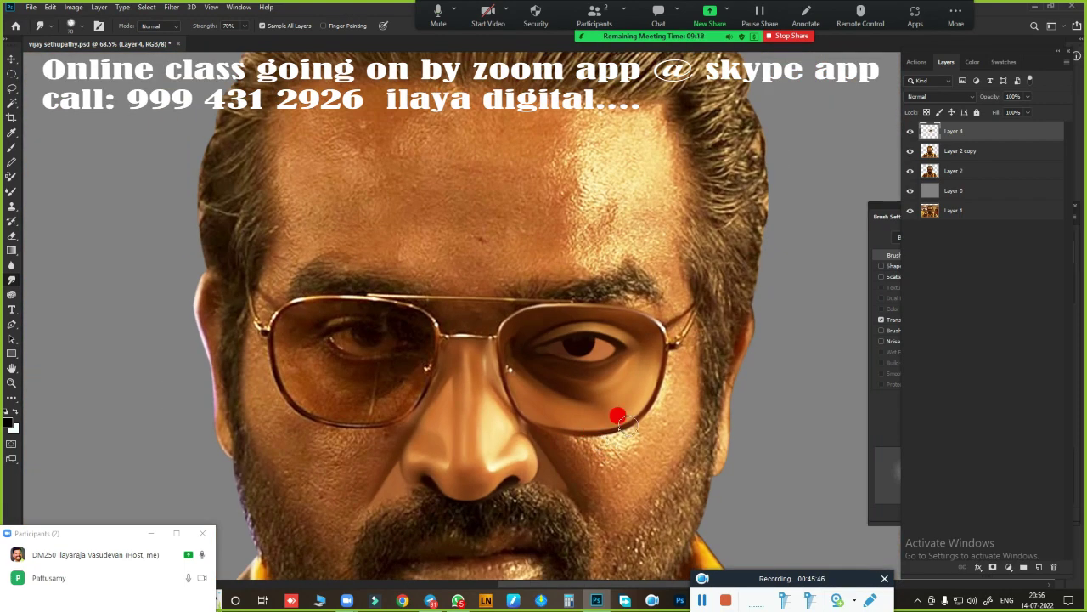
{"action": "scroll", "coordinate": [663, 365], "scroll_direction": "up", "scroll_amount": 3}
{"action": "scroll", "coordinate": [646, 328], "scroll_direction": "down", "scroll_amount": 2}
{"action": "scroll", "coordinate": [641, 343], "scroll_direction": "up", "scroll_amount": 2}
{"action": "scroll", "coordinate": [608, 346], "scroll_direction": "up", "scroll_amount": 2}
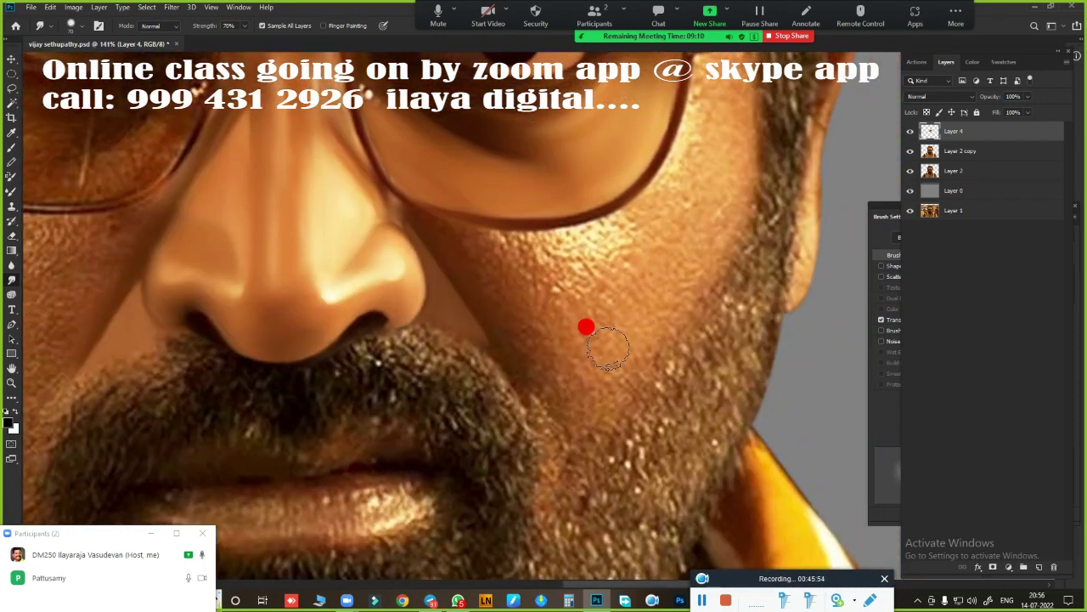
{"action": "scroll", "coordinate": [607, 346], "scroll_direction": "up", "scroll_amount": 3}
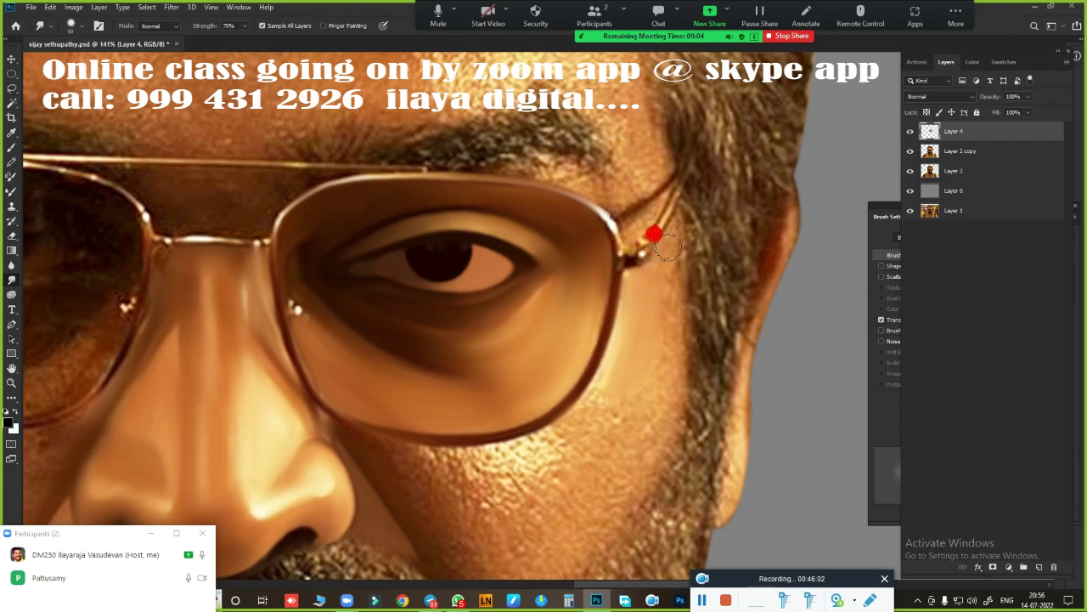
{"action": "scroll", "coordinate": [620, 293], "scroll_direction": "down", "scroll_amount": 3}
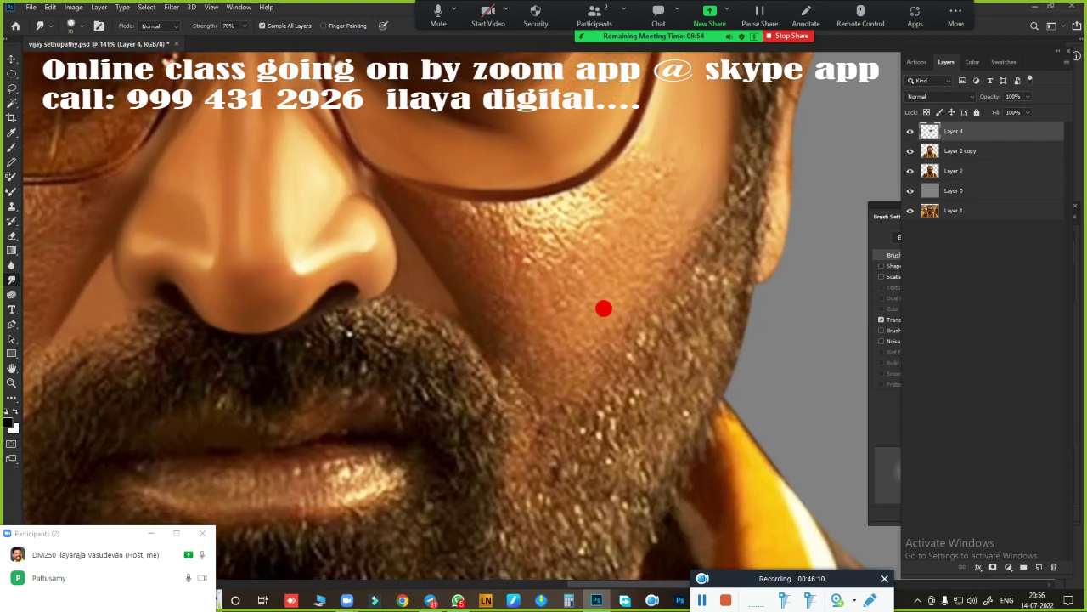
{"action": "left_click_drag", "start_coordinate": [540, 406], "coordinate": [534, 459]}
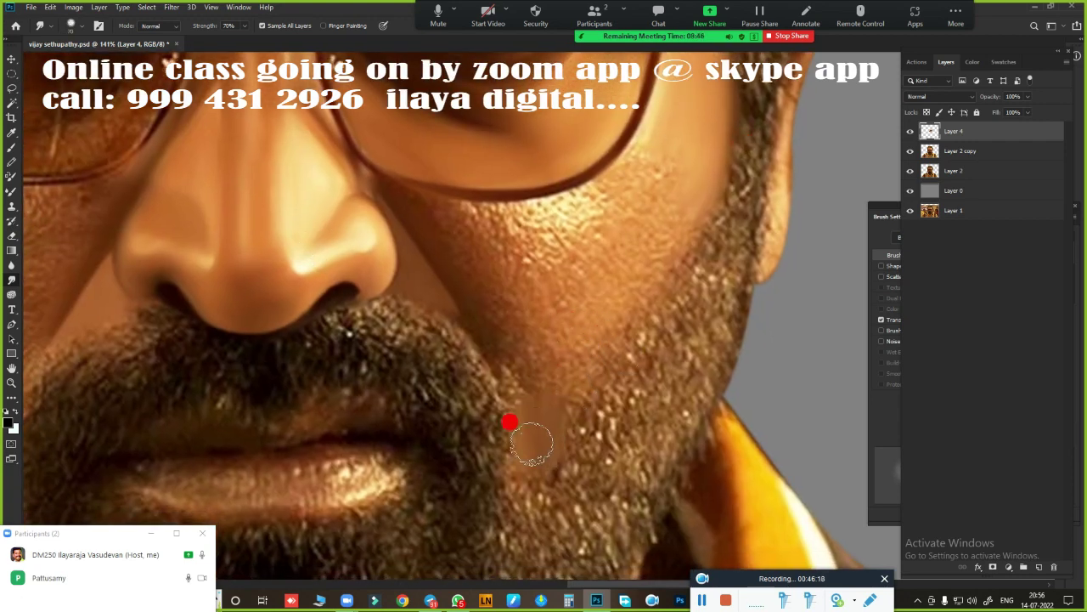
{"action": "mouse_move", "coordinate": [505, 334]}
{"action": "left_mouse_down"}
{"action": "mouse_move", "coordinate": [544, 412]}
{"action": "mouse_move", "coordinate": [633, 264]}
{"action": "mouse_move", "coordinate": [583, 315]}
{"action": "left_mouse_up"}
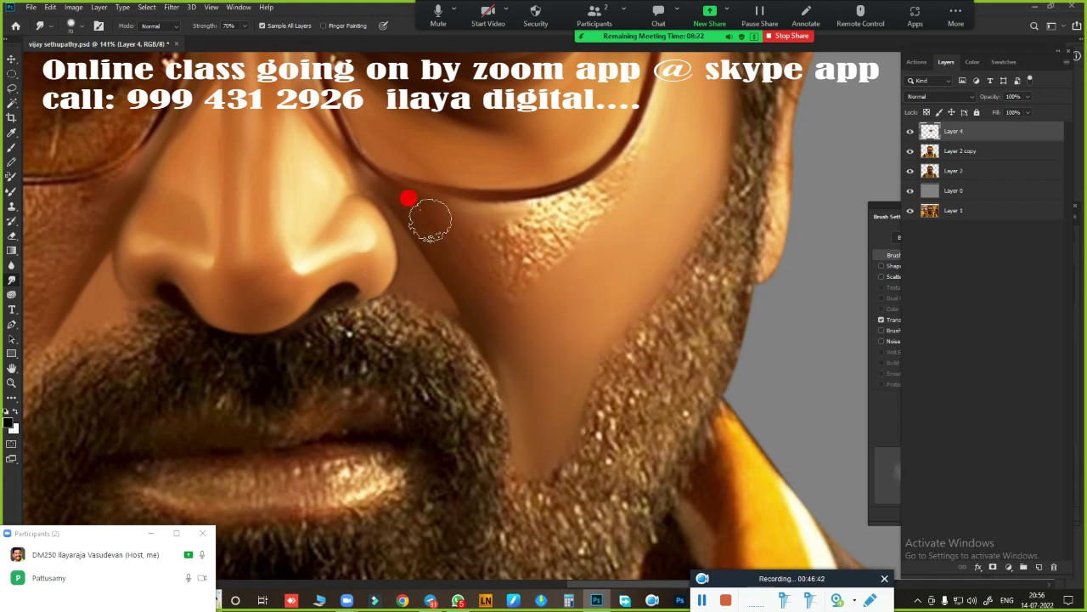
Smooth the cheek stubble under the glasses rim, then fit the whole portrait on screen.
{"action": "mouse_move", "coordinate": [429, 218]}
{"action": "left_mouse_down"}
{"action": "mouse_move", "coordinate": [575, 209]}
{"action": "mouse_move", "coordinate": [590, 193]}
{"action": "mouse_move", "coordinate": [472, 209]}
{"action": "mouse_move", "coordinate": [602, 195]}
{"action": "mouse_move", "coordinate": [492, 250]}
{"action": "mouse_move", "coordinate": [447, 246]}
{"action": "mouse_move", "coordinate": [591, 209]}
{"action": "mouse_move", "coordinate": [474, 225]}
{"action": "mouse_move", "coordinate": [607, 218]}
{"action": "left_mouse_up"}
{"action": "scroll", "coordinate": [629, 352], "scroll_direction": "down", "scroll_amount": 2}
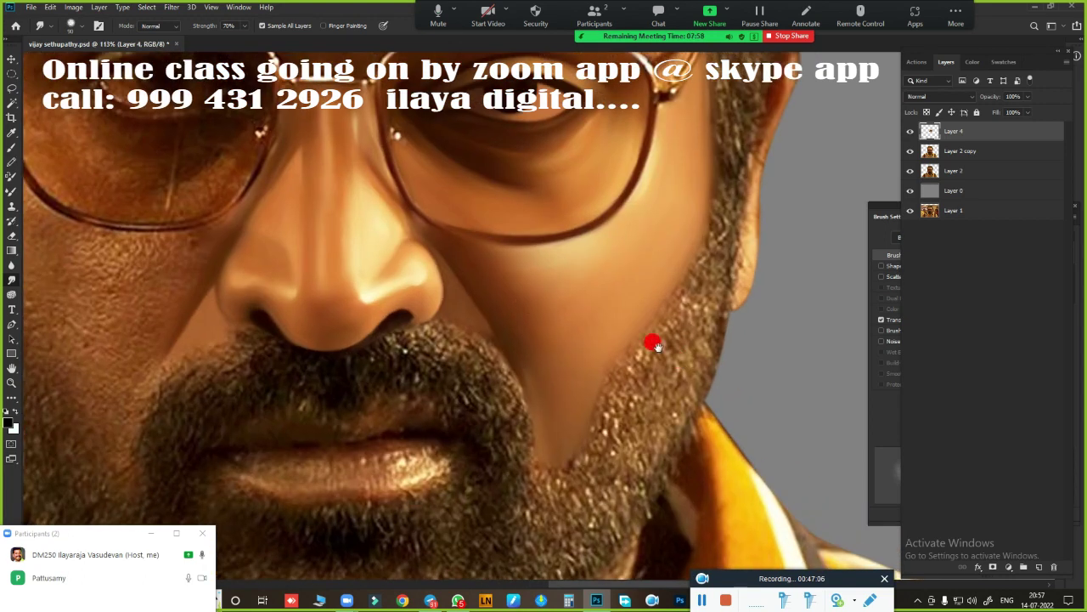
{"action": "key", "text": "e"}
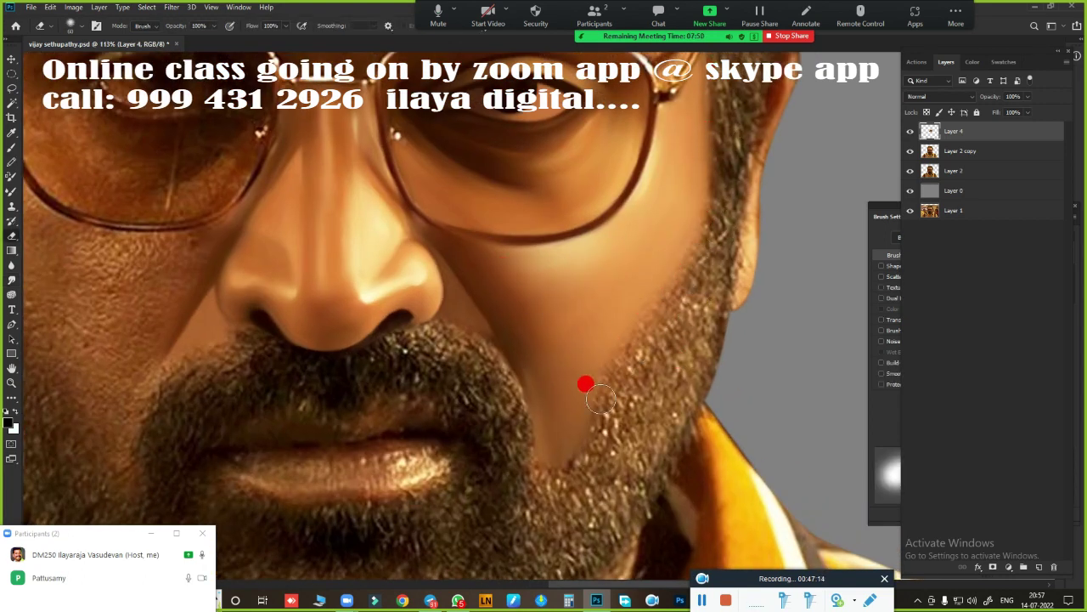
{"action": "key", "text": "ctrl+0"}
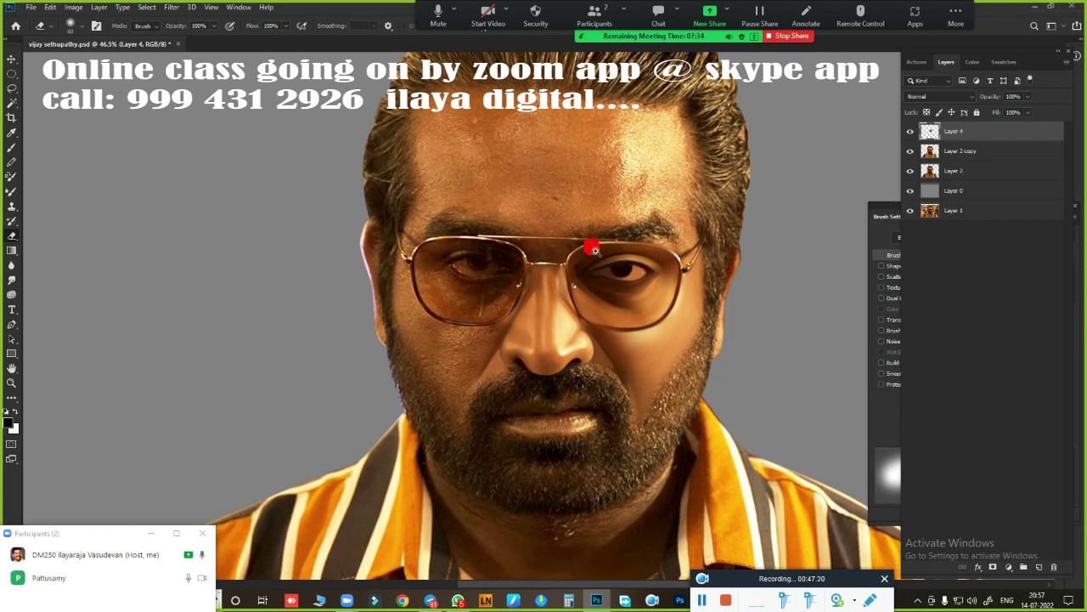
Smudge the bright patch and speckled texture above the brows toward the brow line.
{"action": "scroll", "coordinate": [595, 250], "scroll_direction": "up", "scroll_amount": 3}
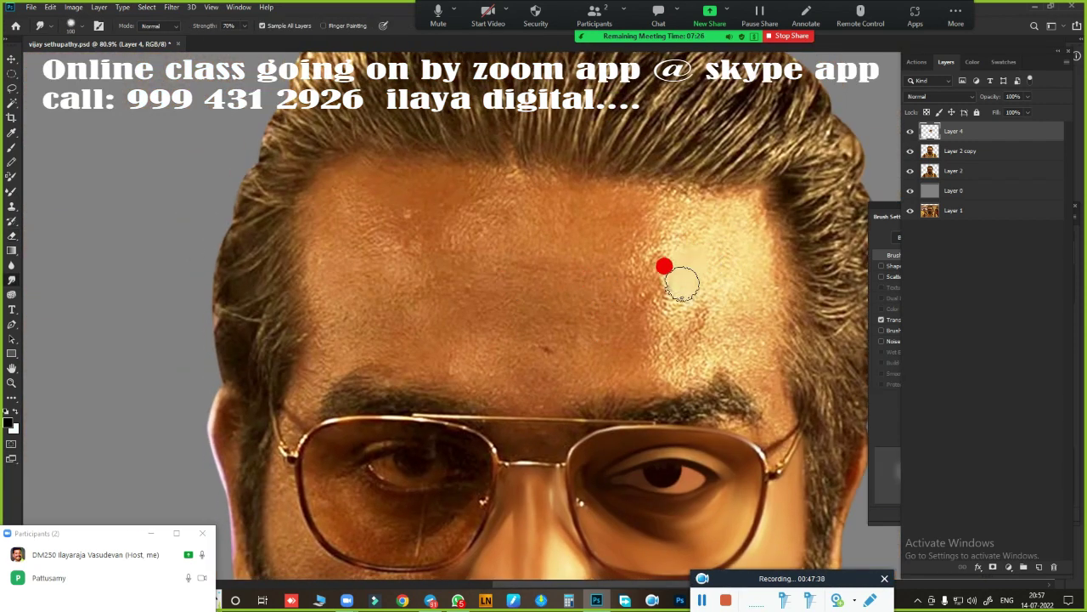
{"action": "mouse_move", "coordinate": [682, 284]}
{"action": "left_mouse_down"}
{"action": "mouse_move", "coordinate": [748, 248]}
{"action": "mouse_move", "coordinate": [723, 214]}
{"action": "mouse_move", "coordinate": [759, 275]}
{"action": "mouse_move", "coordinate": [774, 411]}
{"action": "mouse_move", "coordinate": [615, 343]}
{"action": "mouse_move", "coordinate": [593, 360]}
{"action": "mouse_move", "coordinate": [700, 307]}
{"action": "mouse_move", "coordinate": [752, 235]}
{"action": "mouse_move", "coordinate": [600, 235]}
{"action": "mouse_move", "coordinate": [643, 235]}
{"action": "mouse_move", "coordinate": [626, 241]}
{"action": "mouse_move", "coordinate": [692, 311]}
{"action": "mouse_move", "coordinate": [340, 272]}
{"action": "mouse_move", "coordinate": [425, 189]}
{"action": "mouse_move", "coordinate": [533, 198]}
{"action": "mouse_move", "coordinate": [328, 325]}
{"action": "mouse_move", "coordinate": [332, 363]}
{"action": "left_mouse_up"}
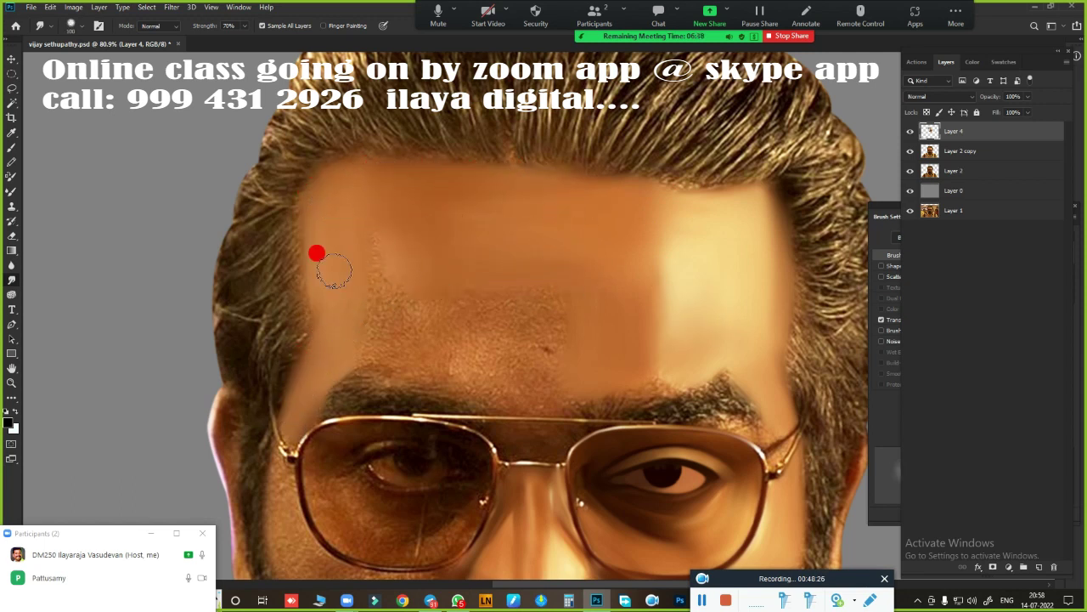
{"action": "mouse_move", "coordinate": [334, 271]}
{"action": "left_mouse_down"}
{"action": "mouse_move", "coordinate": [386, 337]}
{"action": "mouse_move", "coordinate": [411, 340]}
{"action": "mouse_move", "coordinate": [373, 359]}
{"action": "left_mouse_up"}
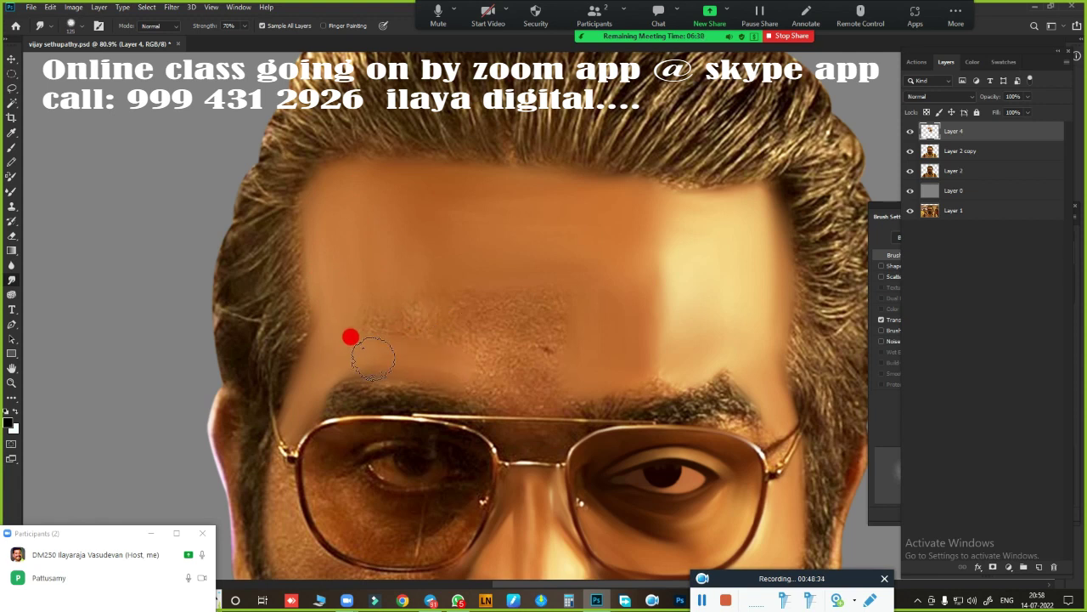
{"action": "mouse_move", "coordinate": [517, 396]}
{"action": "left_mouse_down"}
{"action": "mouse_move", "coordinate": [566, 388]}
{"action": "mouse_move", "coordinate": [433, 247]}
{"action": "mouse_move", "coordinate": [467, 291]}
{"action": "mouse_move", "coordinate": [536, 303]}
{"action": "mouse_move", "coordinate": [625, 343]}
{"action": "mouse_move", "coordinate": [377, 213]}
{"action": "mouse_move", "coordinate": [407, 303]}
{"action": "mouse_move", "coordinate": [534, 208]}
{"action": "mouse_move", "coordinate": [583, 308]}
{"action": "mouse_move", "coordinate": [493, 345]}
{"action": "mouse_move", "coordinate": [655, 311]}
{"action": "mouse_move", "coordinate": [662, 350]}
{"action": "left_mouse_up"}
With a halved brush, smooth the right forehead across to the left brow.
{"action": "key", "text": "bracketleft"}
{"action": "key", "text": "bracketleft"}
{"action": "key", "text": "bracketleft"}
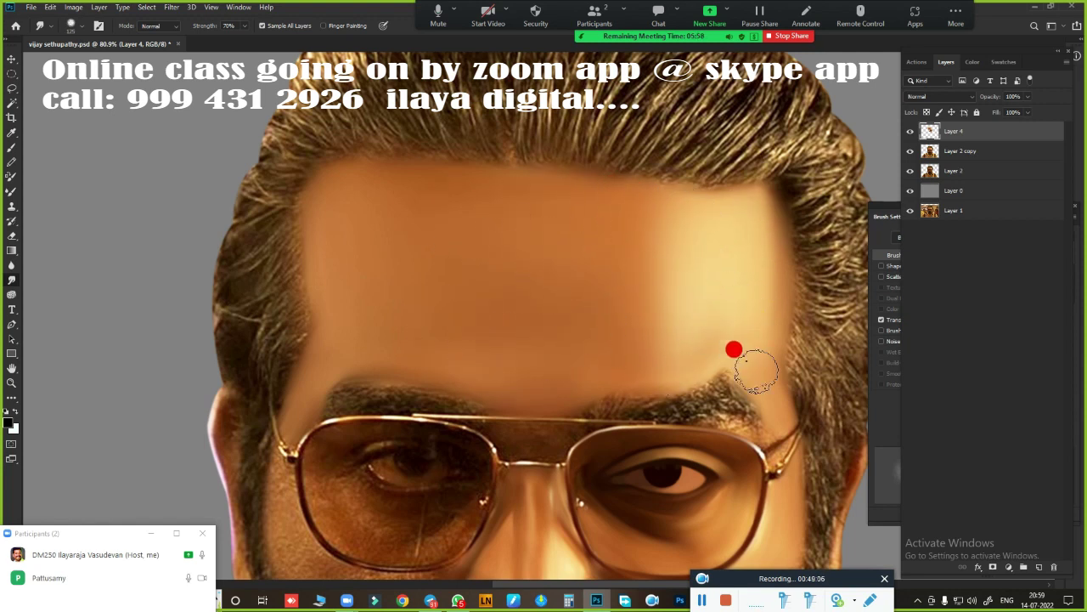
{"action": "mouse_move", "coordinate": [741, 377]}
{"action": "left_mouse_down"}
{"action": "mouse_move", "coordinate": [742, 291]}
{"action": "mouse_move", "coordinate": [668, 235]}
{"action": "mouse_move", "coordinate": [677, 218]}
{"action": "mouse_move", "coordinate": [470, 386]}
{"action": "left_mouse_up"}
{"action": "key", "text": "e"}
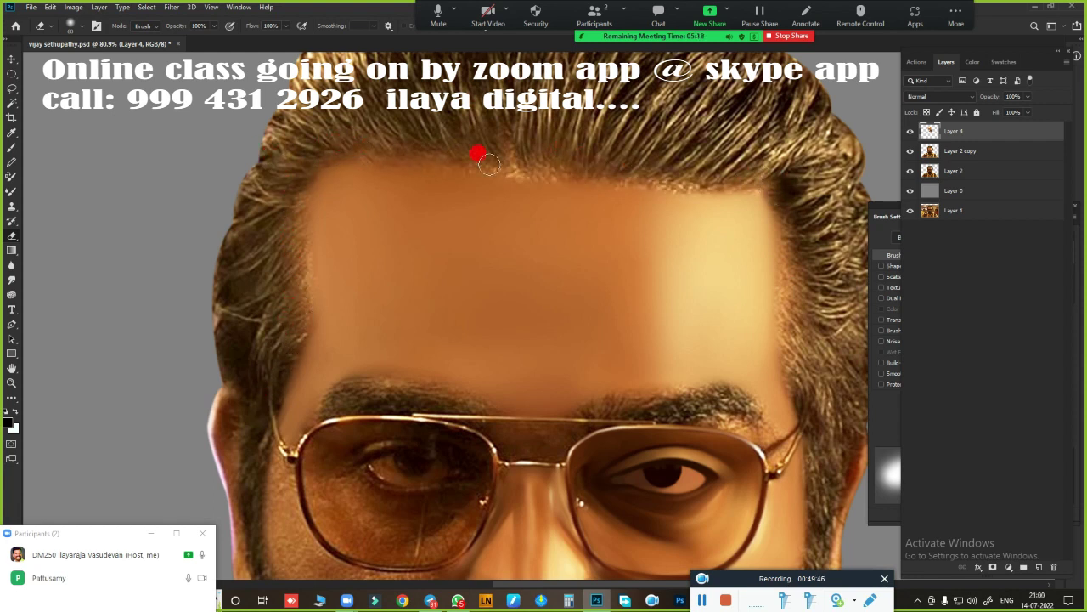
{"action": "scroll", "coordinate": [728, 351], "scroll_direction": "down", "scroll_amount": 3}
{"action": "scroll", "coordinate": [728, 351], "scroll_direction": "up", "scroll_amount": 1}
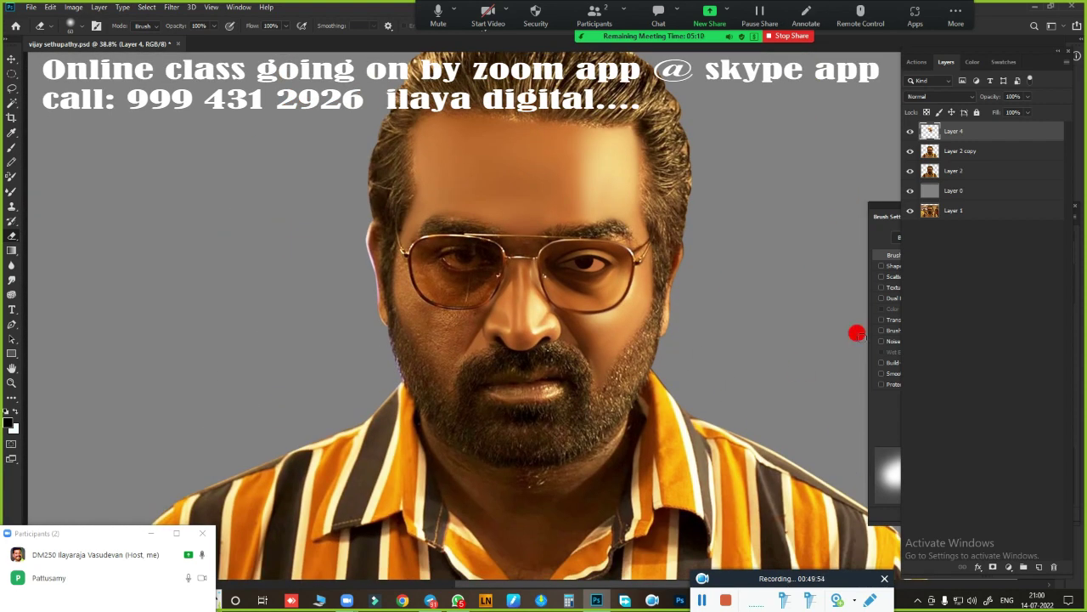
Set up the Mixer Brush (Very Wet, Light Mix) with a light catchlight colour.
{"action": "scroll", "coordinate": [520, 367], "scroll_direction": "up", "scroll_amount": 1}
{"action": "scroll", "coordinate": [595, 255], "scroll_direction": "up", "scroll_amount": 3}
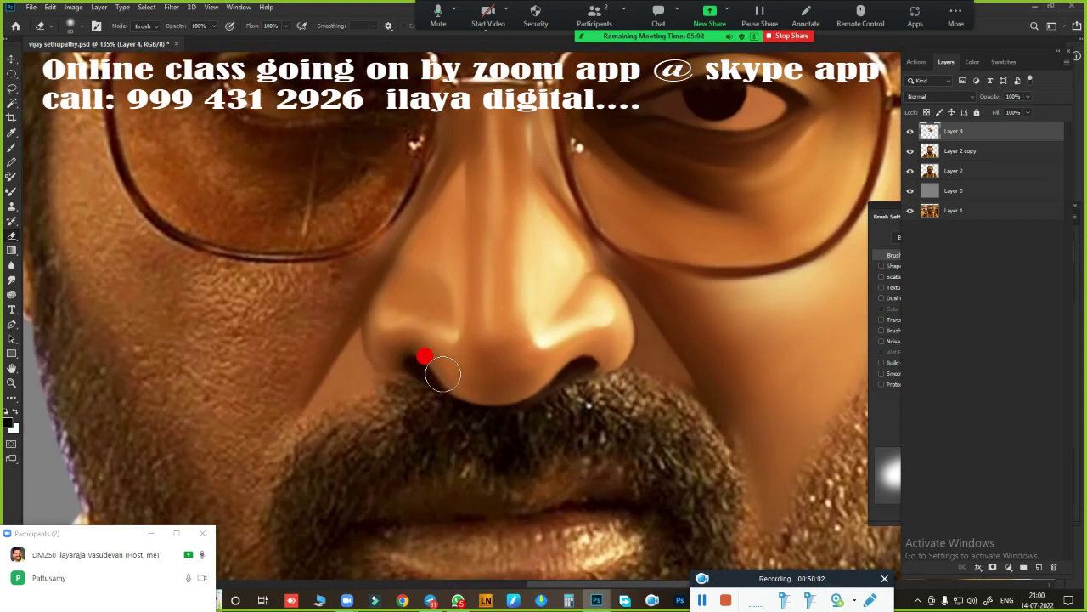
{"action": "key", "text": "b"}
{"action": "left_click", "coordinate": [1031, 102]}
{"action": "scroll", "coordinate": [583, 310], "scroll_direction": "up", "scroll_amount": 2}
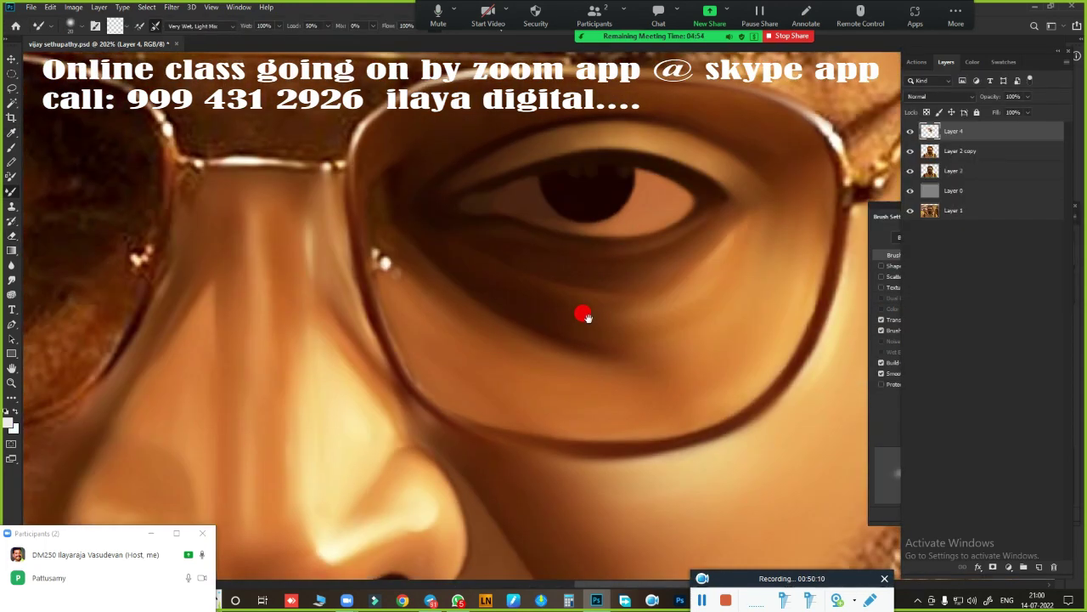
{"action": "scroll", "coordinate": [595, 238], "scroll_direction": "up", "scroll_amount": 3}
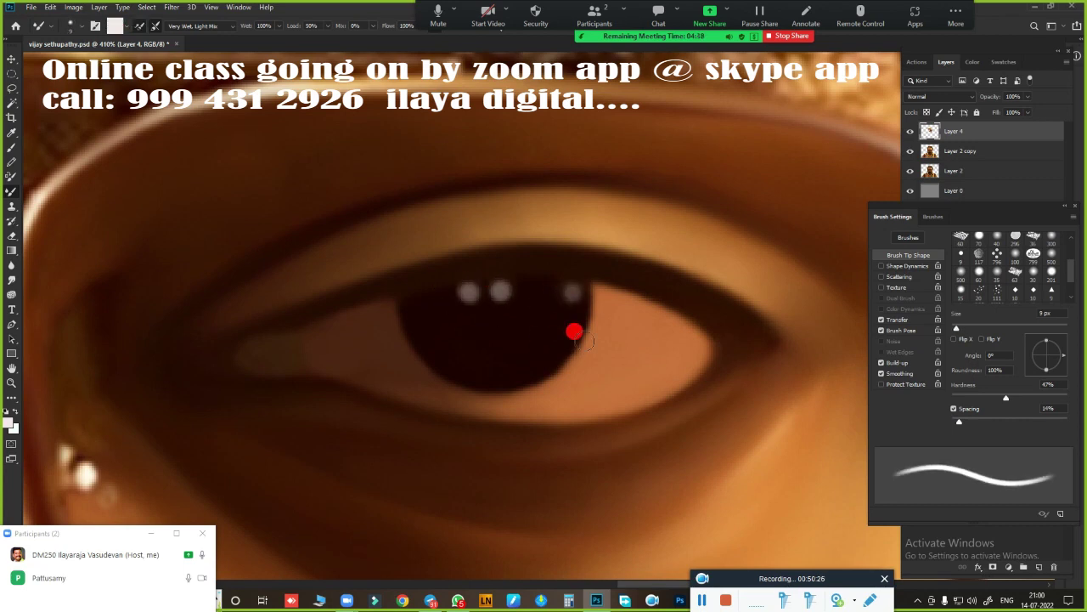
{"action": "scroll", "coordinate": [539, 430], "scroll_direction": "down", "scroll_amount": 3}
{"action": "scroll", "coordinate": [519, 316], "scroll_direction": "down", "scroll_amount": 3}
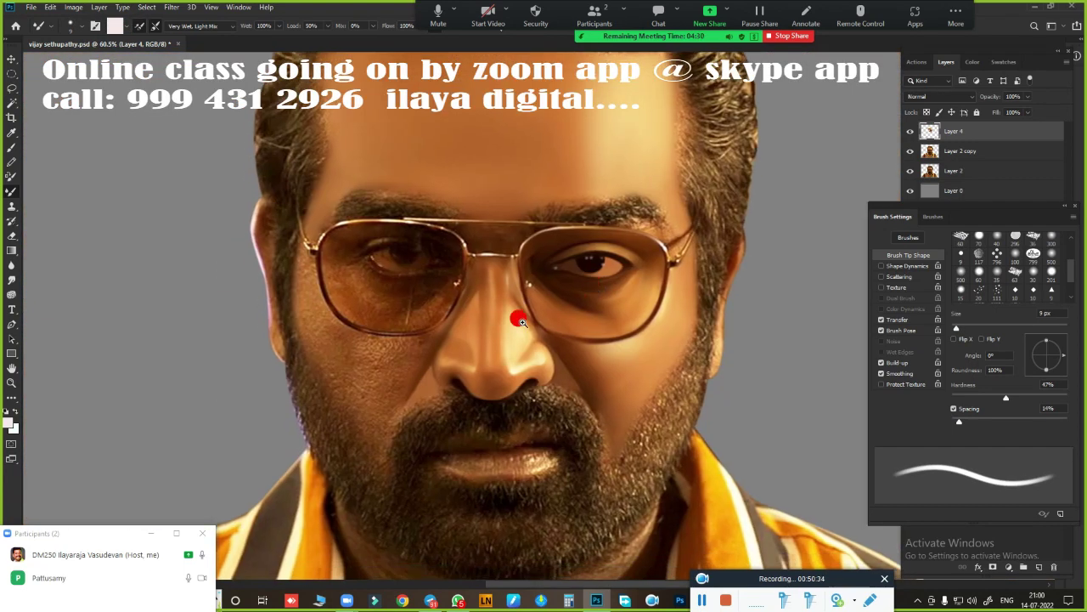
{"action": "scroll", "coordinate": [411, 428], "scroll_direction": "up", "scroll_amount": 4}
{"action": "scroll", "coordinate": [638, 371], "scroll_direction": "up", "scroll_amount": 1}
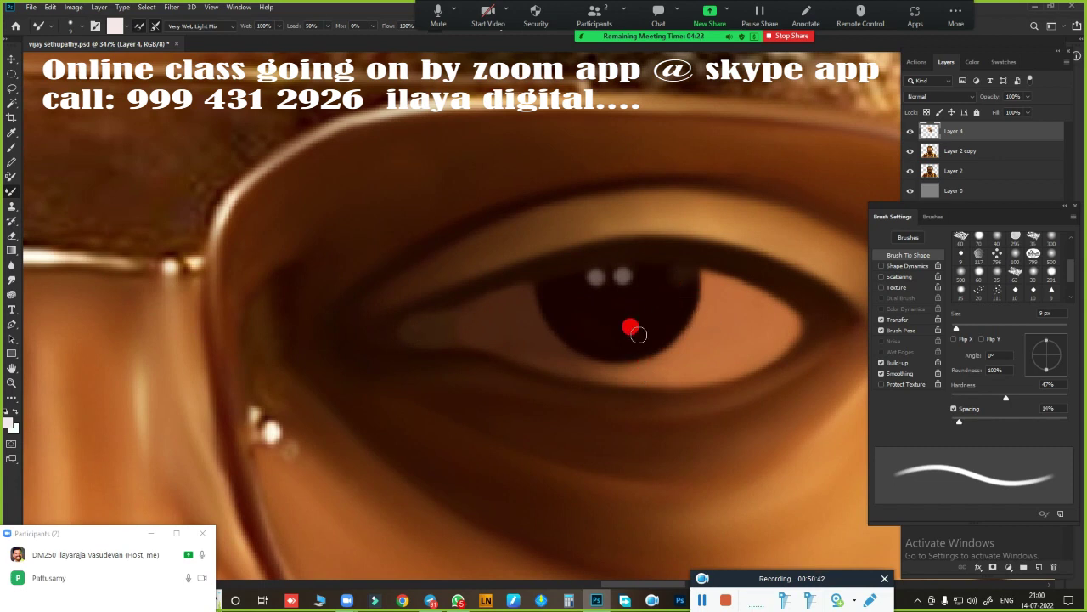
Go back to the Smudge tool and fine-tune its brush size smaller, then slightly larger.
{"action": "key", "text": "r"}
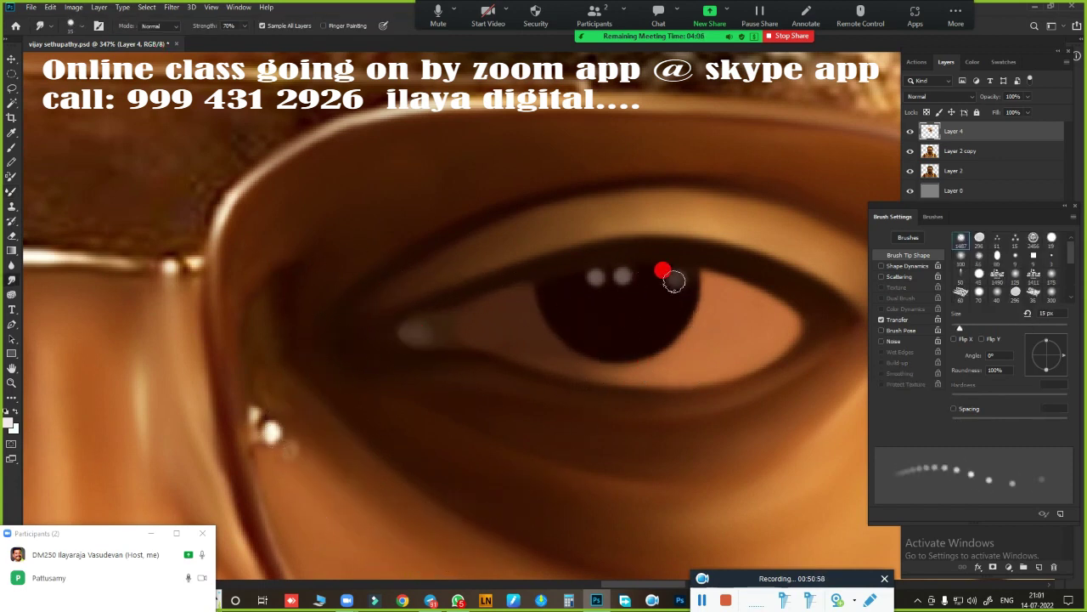
{"action": "key", "text": "bracketleft"}
{"action": "scroll", "coordinate": [602, 408], "scroll_direction": "down", "scroll_amount": 3}
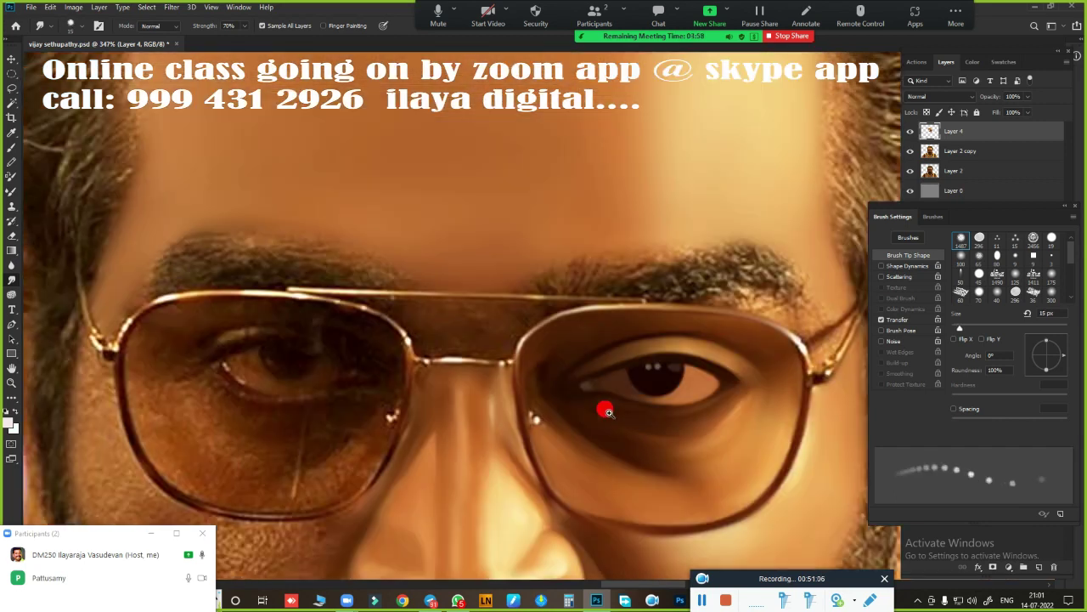
{"action": "scroll", "coordinate": [711, 516], "scroll_direction": "down", "scroll_amount": 2}
{"action": "scroll", "coordinate": [498, 382], "scroll_direction": "up", "scroll_amount": 5}
{"action": "key", "text": "bracketright"}
{"action": "key", "text": "bracketright"}
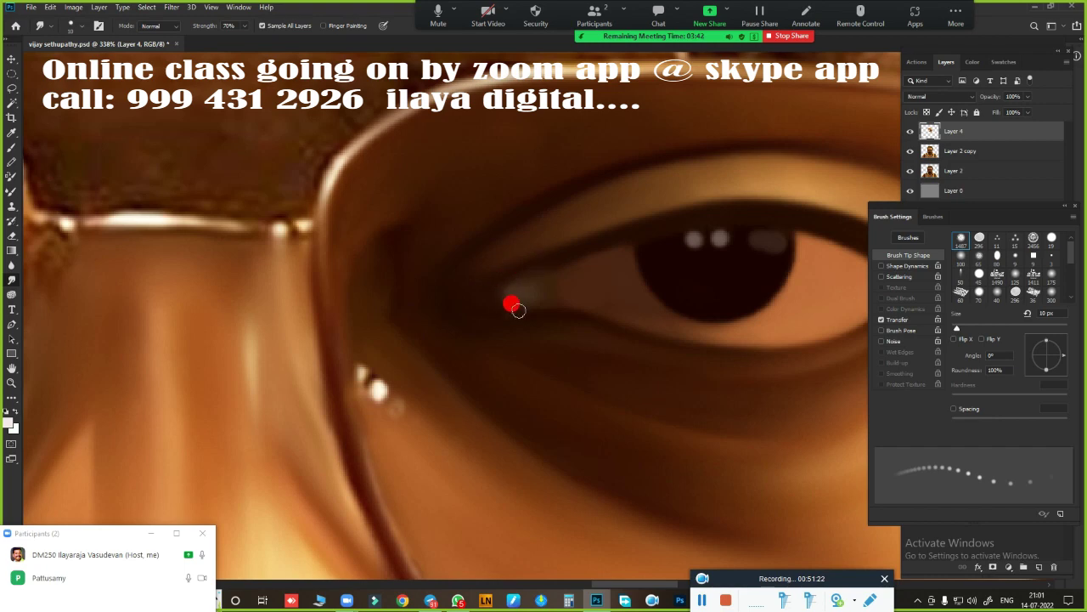
{"action": "scroll", "coordinate": [595, 348], "scroll_direction": "down", "scroll_amount": 10}
{"action": "scroll", "coordinate": [620, 374], "scroll_direction": "up", "scroll_amount": 2}
{"action": "scroll", "coordinate": [437, 308], "scroll_direction": "up", "scroll_amount": 2}
{"action": "scroll", "coordinate": [455, 315], "scroll_direction": "down", "scroll_amount": 4}
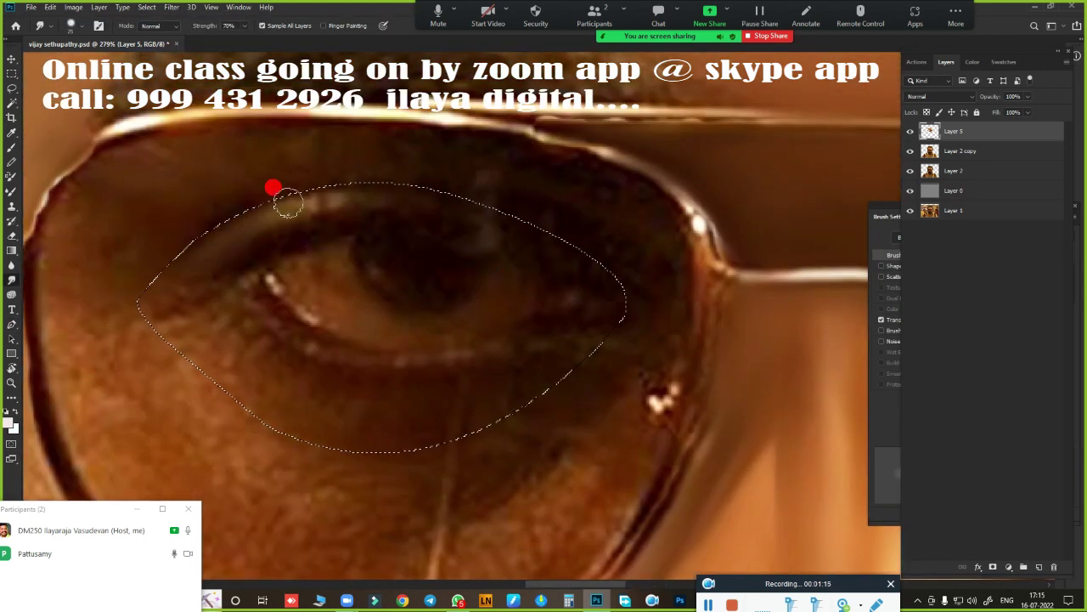
Smudge along the upper eyelid behind the left lens to smooth and brighten it.
{"action": "left_click_drag", "start_coordinate": [287, 202], "coordinate": [447, 200]}
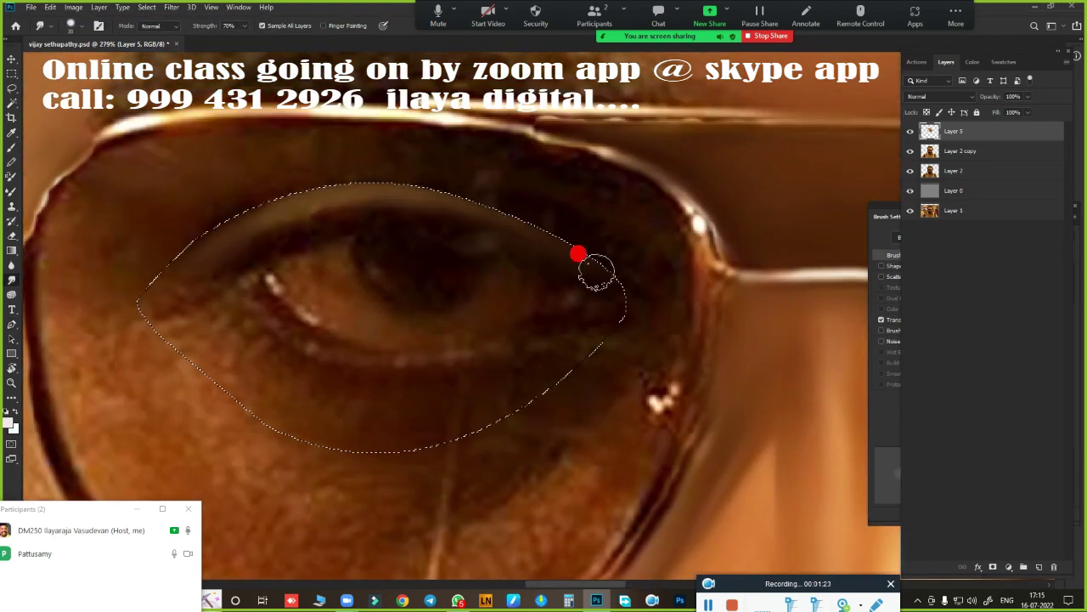
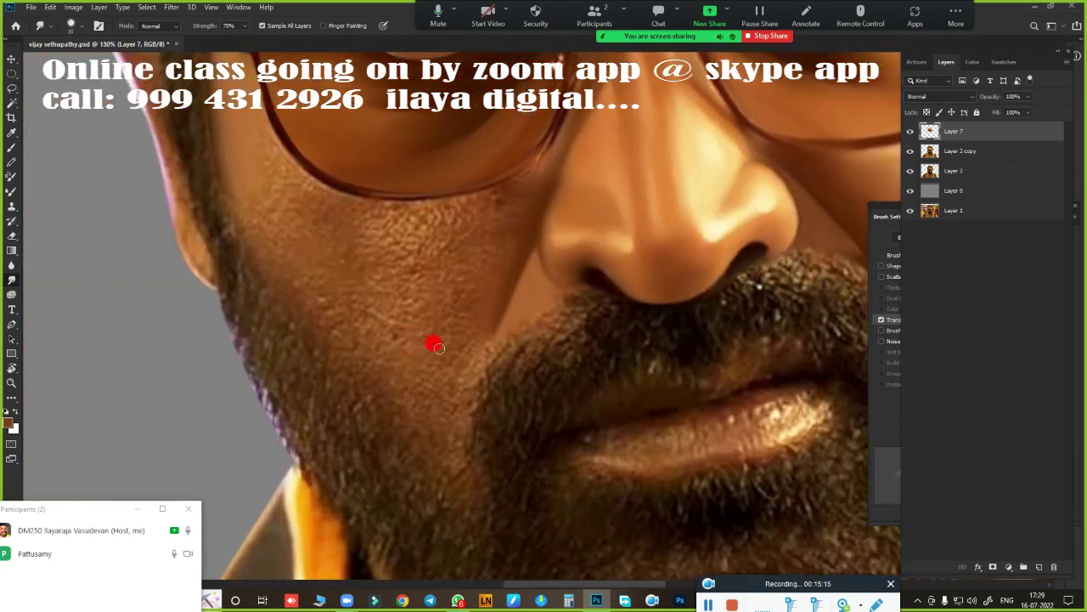
Smudge the cheek skin from the beard edge up toward the glasses.
{"action": "left_click_drag", "start_coordinate": [466, 484], "coordinate": [480, 363]}
{"action": "left_click_drag", "start_coordinate": [261, 204], "coordinate": [272, 182]}
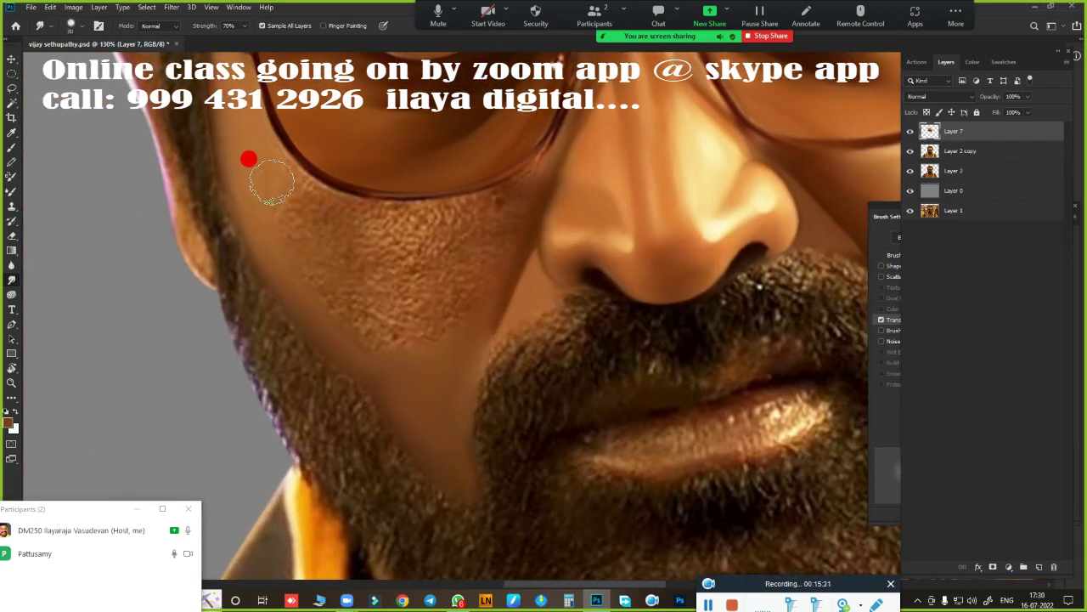
{"action": "mouse_move", "coordinate": [406, 266]}
{"action": "left_mouse_down"}
{"action": "mouse_move", "coordinate": [502, 237]}
{"action": "mouse_move", "coordinate": [467, 212]}
{"action": "mouse_move", "coordinate": [376, 250]}
{"action": "left_mouse_up"}
{"action": "scroll", "coordinate": [425, 365], "scroll_direction": "down", "scroll_amount": 3}
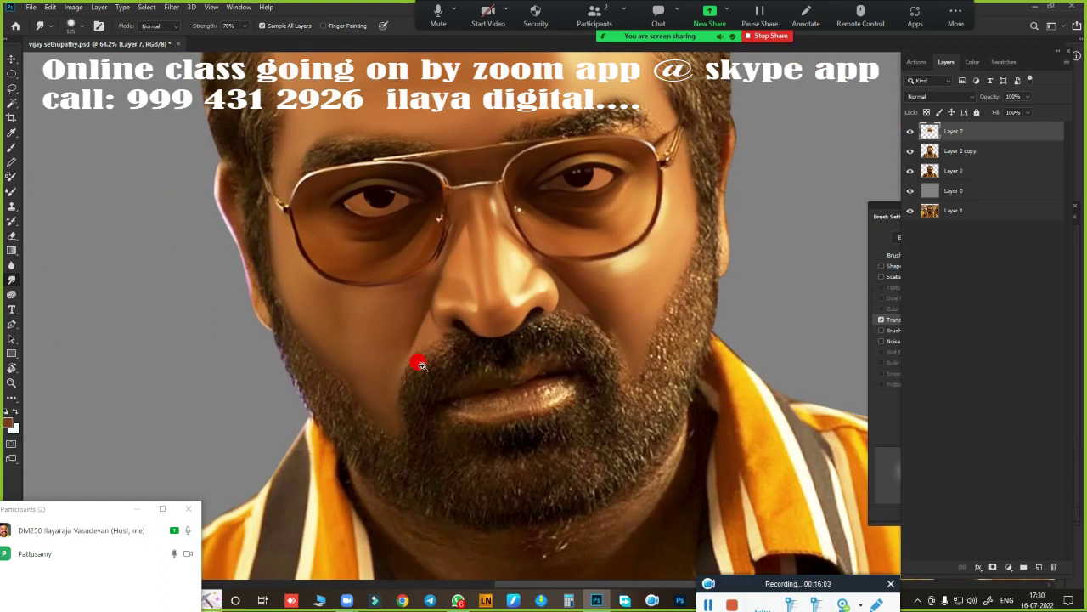
{"action": "scroll", "coordinate": [332, 334], "scroll_direction": "up", "scroll_amount": 2}
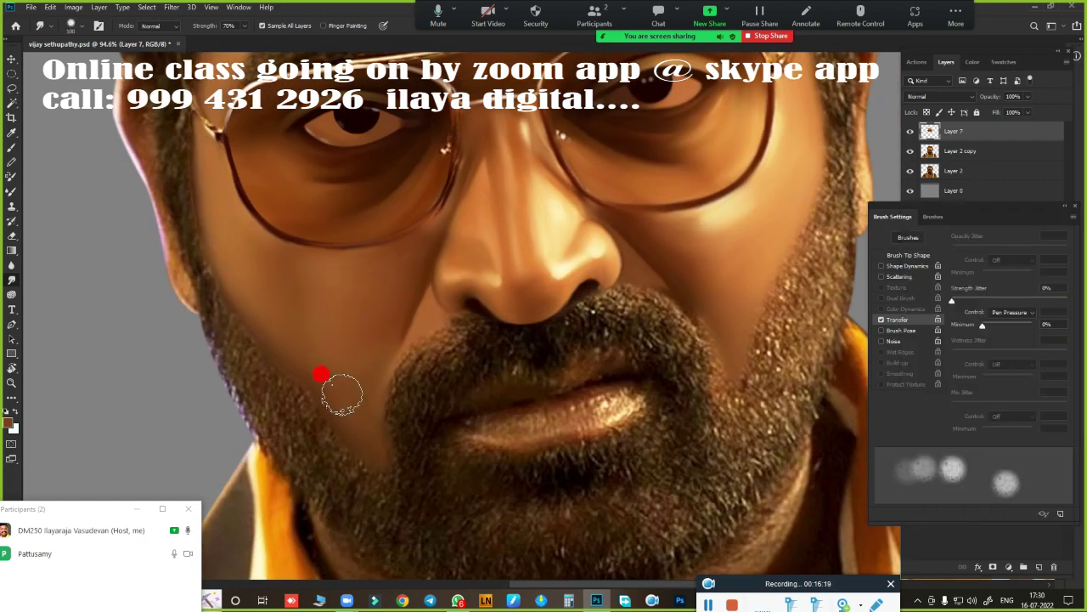
Soften the lower edge of the eyebrow with the Smudge tool.
{"action": "key", "text": "e"}
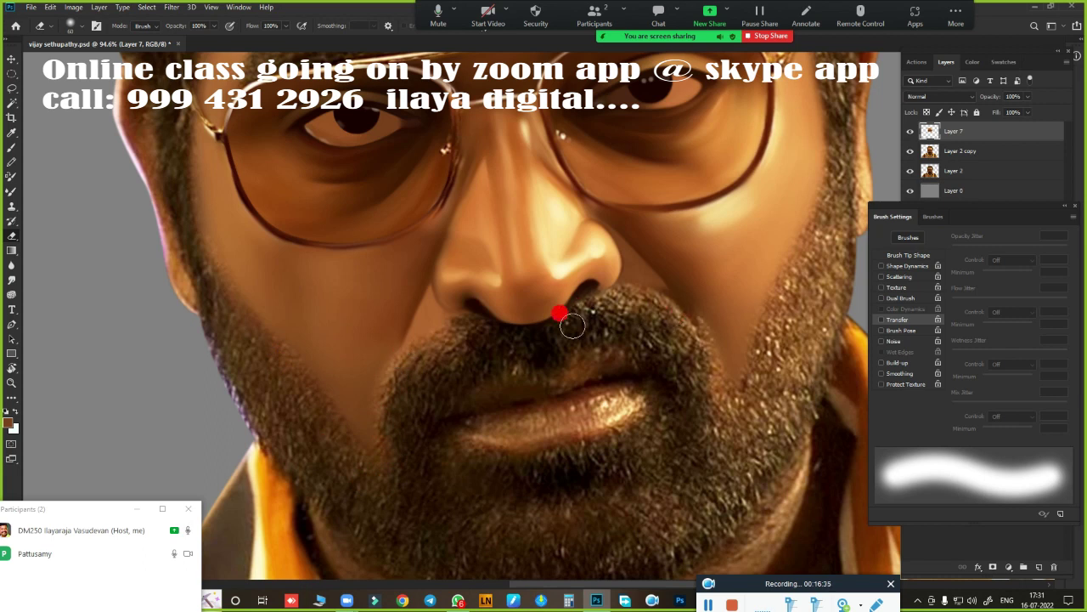
{"action": "scroll", "coordinate": [570, 325], "scroll_direction": "down", "scroll_amount": 2}
{"action": "scroll", "coordinate": [575, 408], "scroll_direction": "down", "scroll_amount": 2}
{"action": "scroll", "coordinate": [604, 296], "scroll_direction": "up", "scroll_amount": 4}
{"action": "key", "text": "r"}
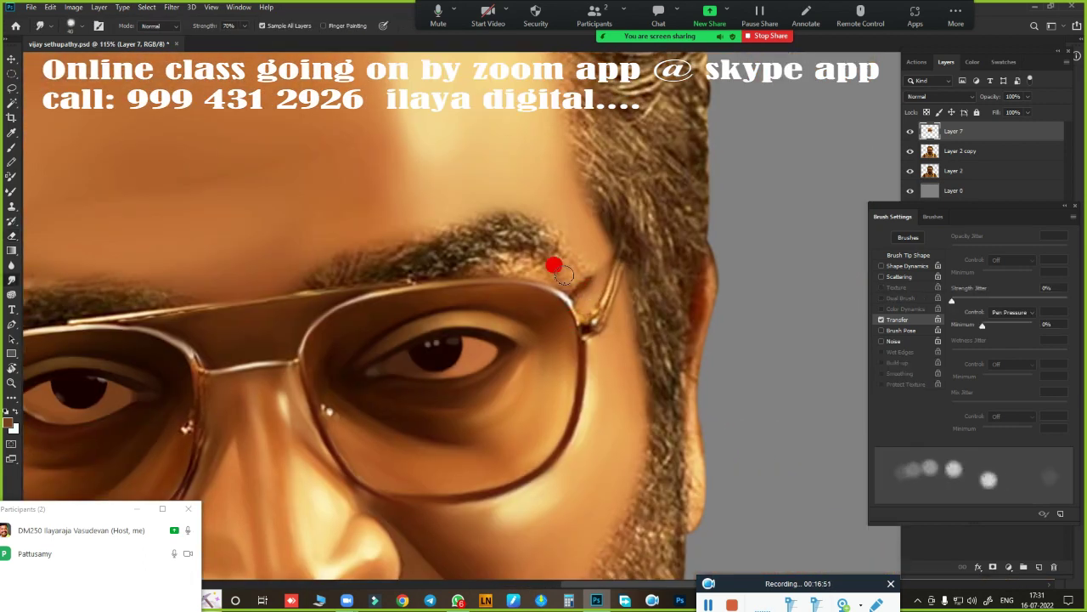
{"action": "mouse_move", "coordinate": [564, 273]}
{"action": "left_mouse_down"}
{"action": "mouse_move", "coordinate": [466, 254]}
{"action": "mouse_move", "coordinate": [586, 281]}
{"action": "left_mouse_up"}
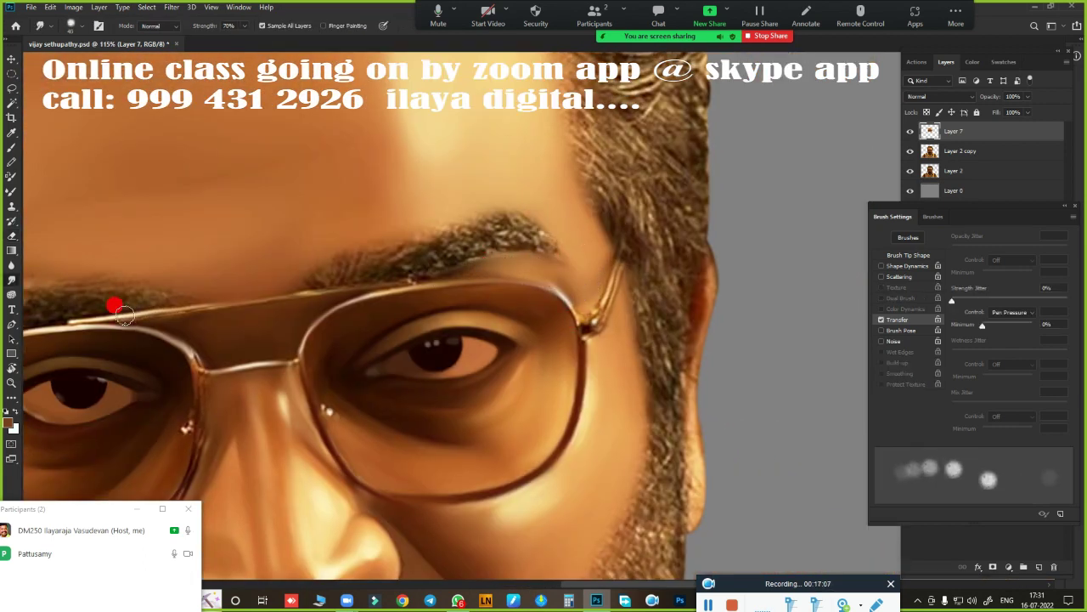
{"action": "scroll", "coordinate": [432, 296], "scroll_direction": "down", "scroll_amount": 1}
{"action": "scroll", "coordinate": [417, 280], "scroll_direction": "up", "scroll_amount": 2}
{"action": "scroll", "coordinate": [475, 336], "scroll_direction": "up", "scroll_amount": 2}
{"action": "scroll", "coordinate": [475, 337], "scroll_direction": "down", "scroll_amount": 1}
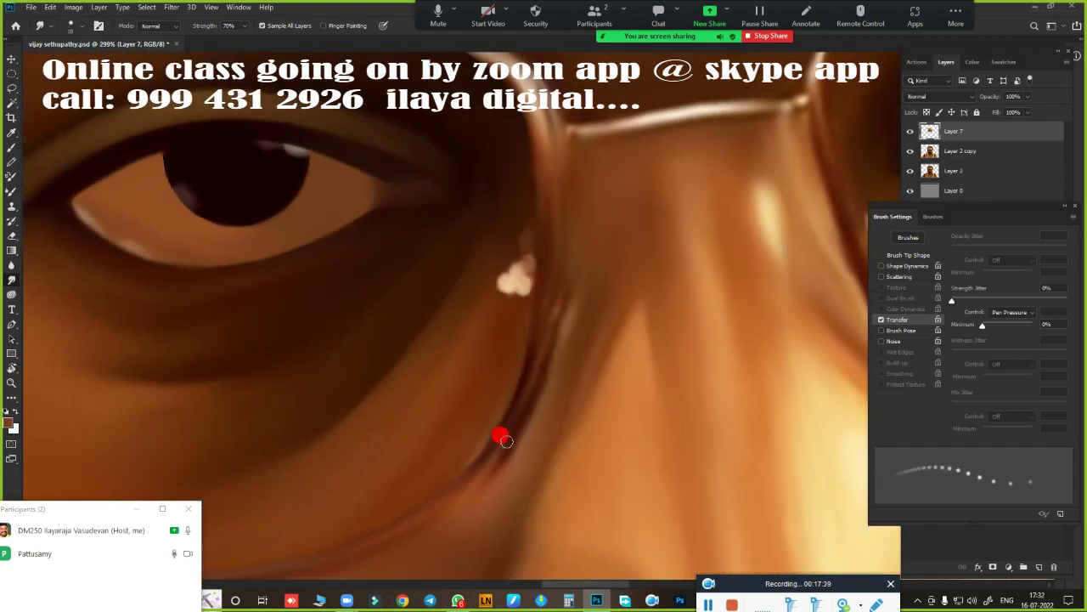
{"action": "scroll", "coordinate": [495, 294], "scroll_direction": "down", "scroll_amount": 3}
{"action": "scroll", "coordinate": [524, 184], "scroll_direction": "up", "scroll_amount": 4}
{"action": "scroll", "coordinate": [451, 311], "scroll_direction": "down", "scroll_amount": 4}
{"action": "scroll", "coordinate": [552, 242], "scroll_direction": "up", "scroll_amount": 3}
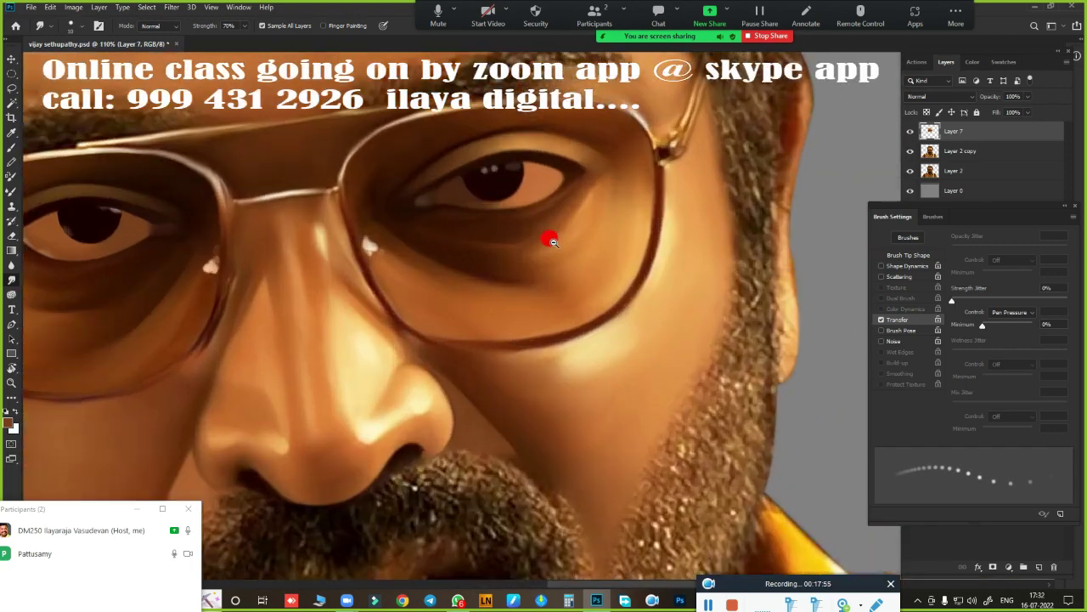
{"action": "scroll", "coordinate": [552, 242], "scroll_direction": "down", "scroll_amount": 3}
{"action": "scroll", "coordinate": [509, 342], "scroll_direction": "up", "scroll_amount": 3}
{"action": "scroll", "coordinate": [297, 286], "scroll_direction": "up", "scroll_amount": 2}
Smooth the lower lip, upper lip and upper lip edge into soft paint.
{"action": "key", "text": "b"}
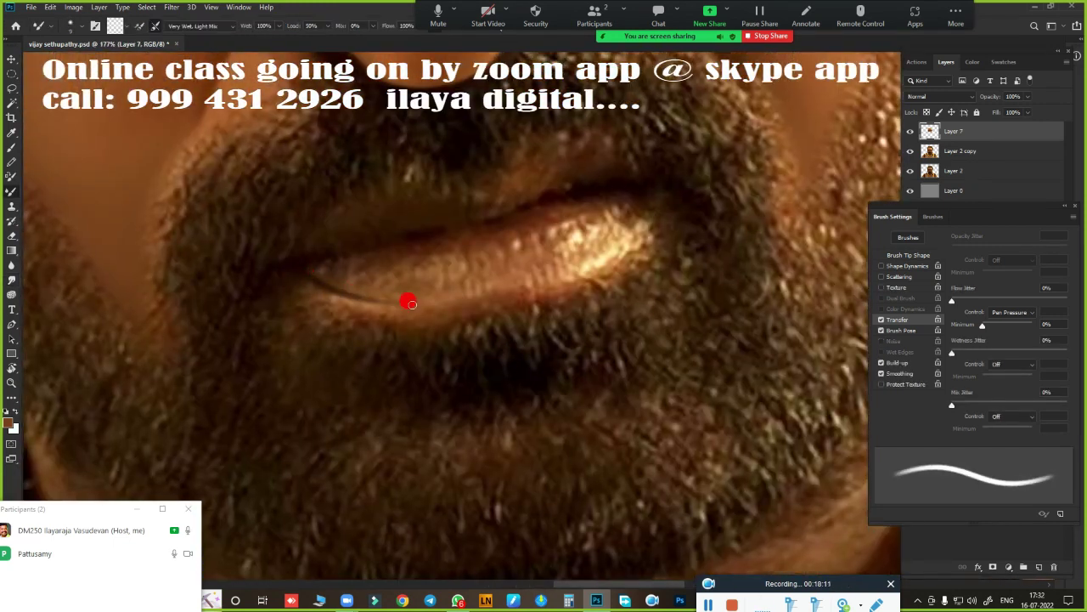
{"action": "scroll", "coordinate": [478, 306], "scroll_direction": "up", "scroll_amount": 1}
{"action": "key", "text": "r"}
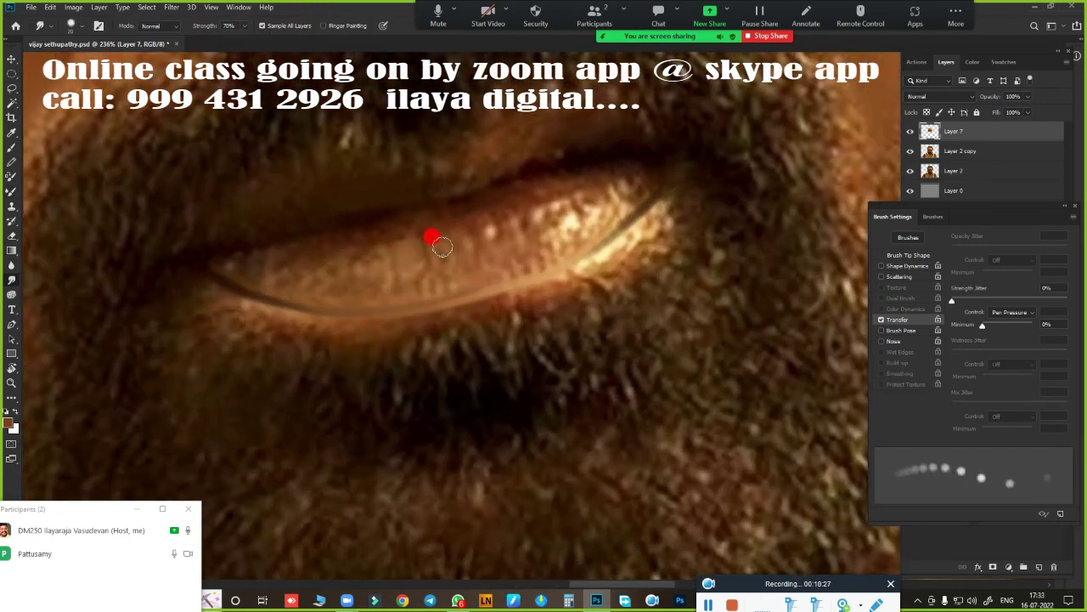
{"action": "mouse_move", "coordinate": [441, 247]}
{"action": "left_mouse_down"}
{"action": "mouse_move", "coordinate": [510, 213]}
{"action": "mouse_move", "coordinate": [364, 249]}
{"action": "mouse_move", "coordinate": [515, 194]}
{"action": "mouse_move", "coordinate": [248, 278]}
{"action": "mouse_move", "coordinate": [357, 306]}
{"action": "mouse_move", "coordinate": [660, 175]}
{"action": "mouse_move", "coordinate": [561, 225]}
{"action": "mouse_move", "coordinate": [347, 296]}
{"action": "left_mouse_up"}
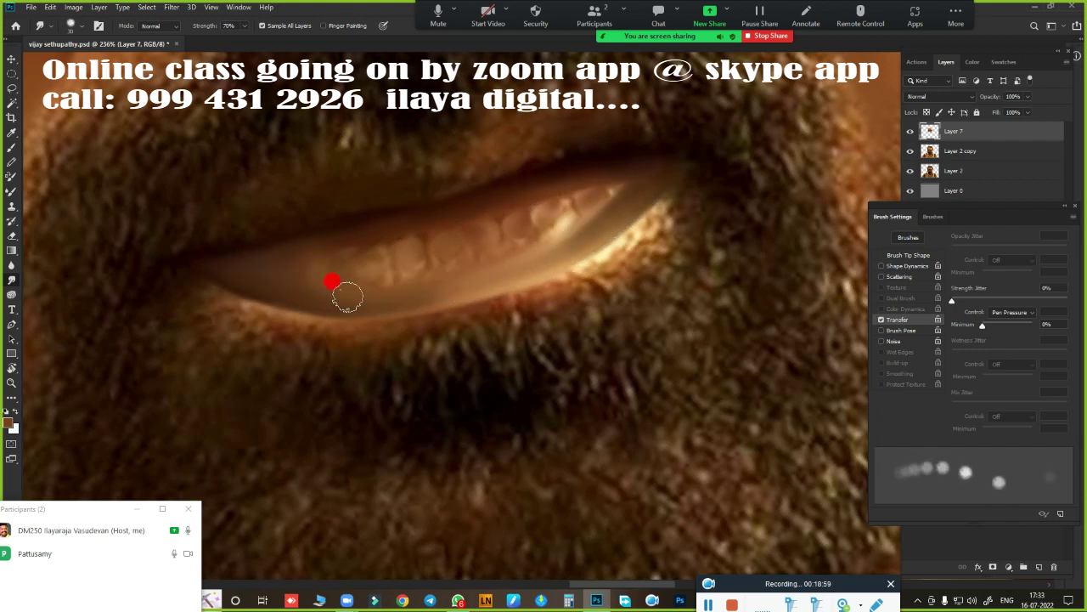
{"action": "mouse_move", "coordinate": [558, 224]}
{"action": "left_mouse_down"}
{"action": "mouse_move", "coordinate": [456, 272]}
{"action": "mouse_move", "coordinate": [535, 210]}
{"action": "left_mouse_up"}
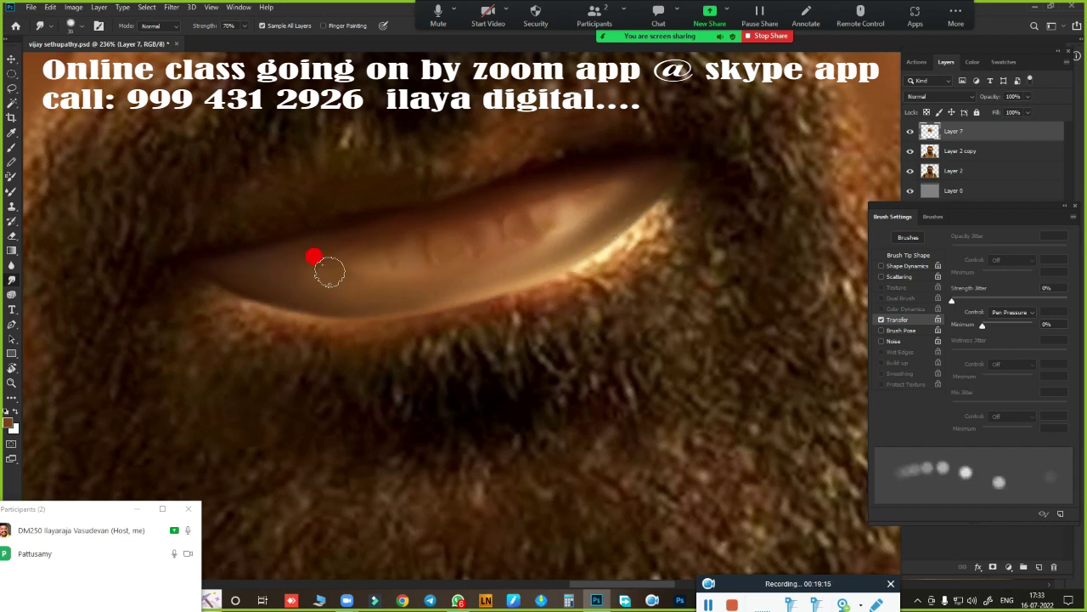
{"action": "mouse_move", "coordinate": [430, 197]}
{"action": "left_mouse_down"}
{"action": "mouse_move", "coordinate": [591, 107]}
{"action": "mouse_move", "coordinate": [561, 160]}
{"action": "left_mouse_up"}
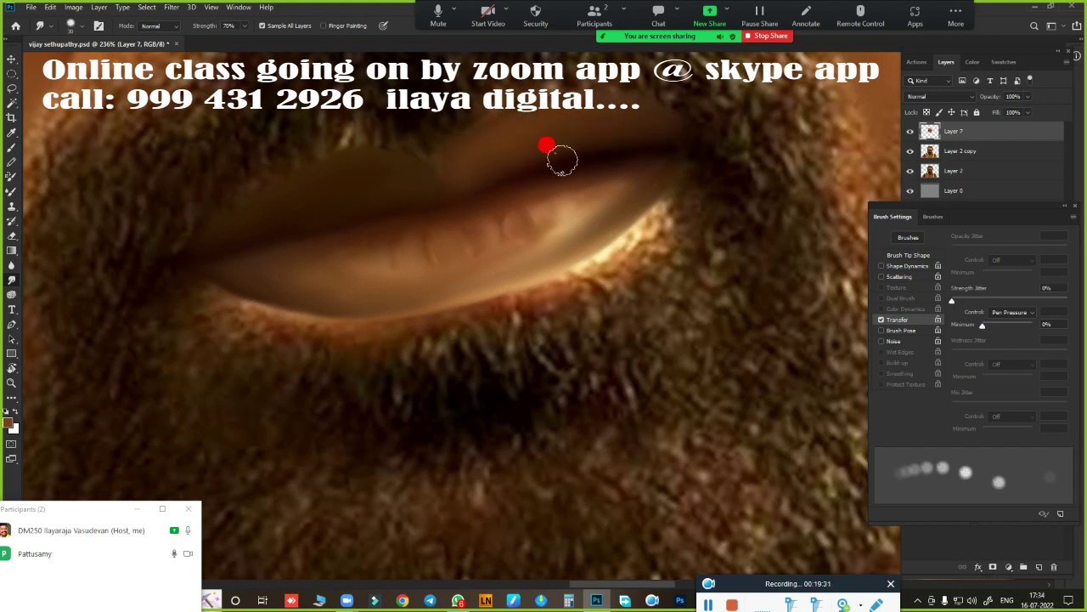
{"action": "scroll", "coordinate": [626, 295], "scroll_direction": "down", "scroll_amount": 2}
{"action": "scroll", "coordinate": [640, 204], "scroll_direction": "up", "scroll_amount": 3}
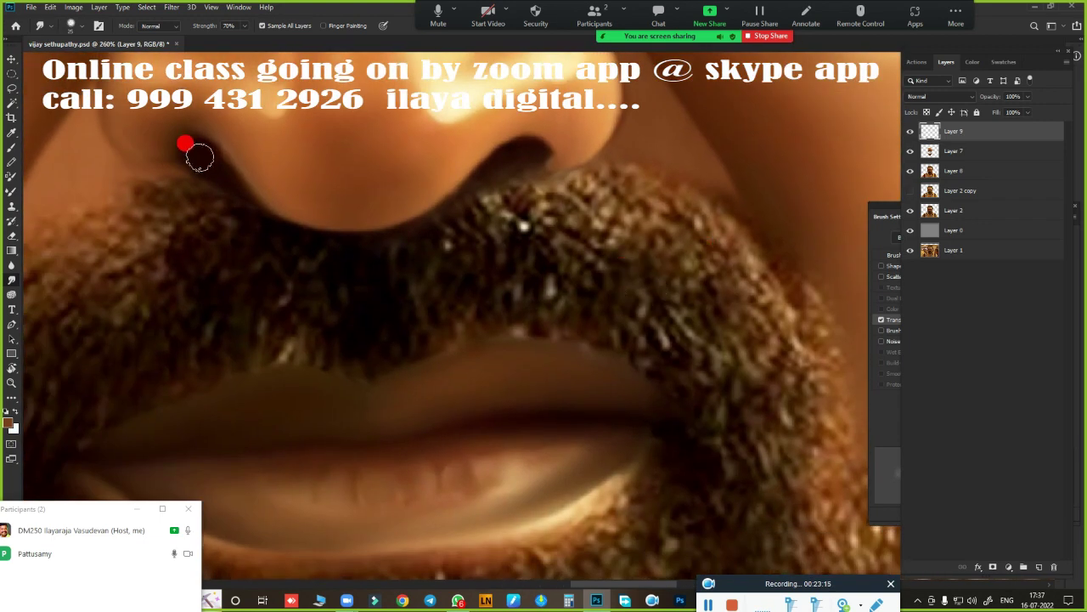
Pull the mustache and beard hair into flowing painted streaks.
{"action": "mouse_move", "coordinate": [395, 253]}
{"action": "left_mouse_down"}
{"action": "mouse_move", "coordinate": [396, 275]}
{"action": "mouse_move", "coordinate": [606, 199]}
{"action": "mouse_move", "coordinate": [723, 260]}
{"action": "mouse_move", "coordinate": [680, 333]}
{"action": "left_mouse_up"}
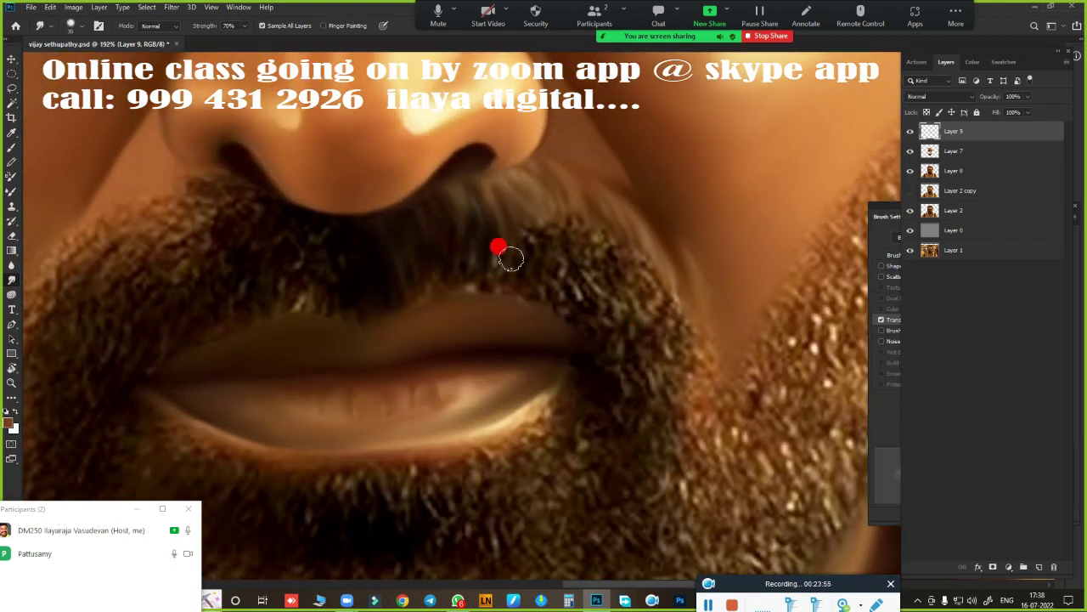
{"action": "mouse_move", "coordinate": [510, 258]}
{"action": "left_mouse_down"}
{"action": "mouse_move", "coordinate": [635, 272]}
{"action": "mouse_move", "coordinate": [462, 243]}
{"action": "mouse_move", "coordinate": [558, 263]}
{"action": "mouse_move", "coordinate": [579, 341]}
{"action": "left_mouse_up"}
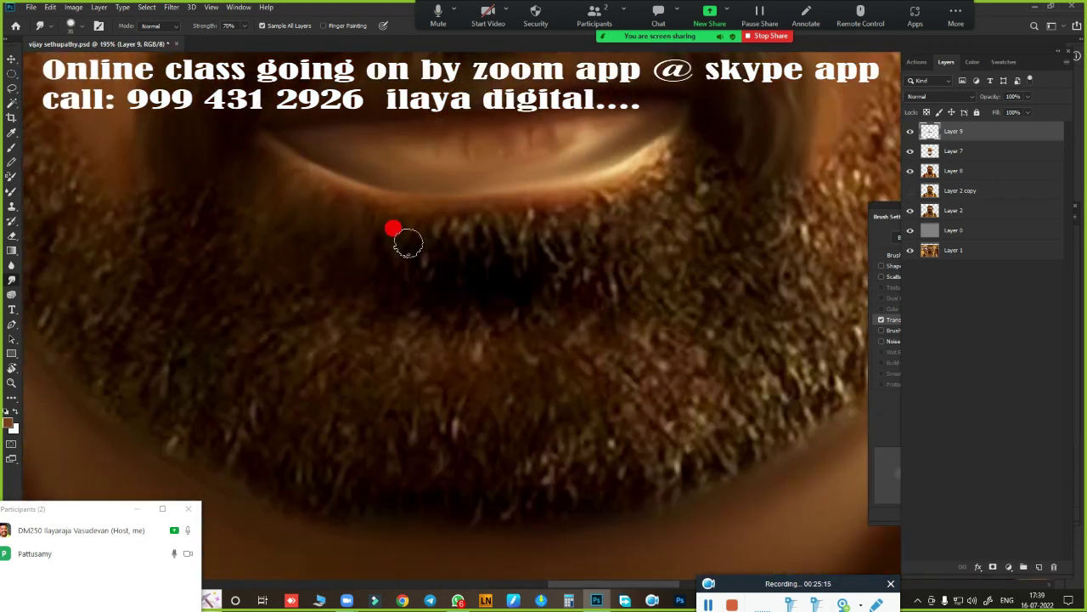
{"action": "mouse_move", "coordinate": [408, 244]}
{"action": "left_mouse_down"}
{"action": "mouse_move", "coordinate": [521, 221]}
{"action": "mouse_move", "coordinate": [686, 136]}
{"action": "mouse_move", "coordinate": [617, 311]}
{"action": "mouse_move", "coordinate": [238, 268]}
{"action": "mouse_move", "coordinate": [426, 357]}
{"action": "left_mouse_up"}
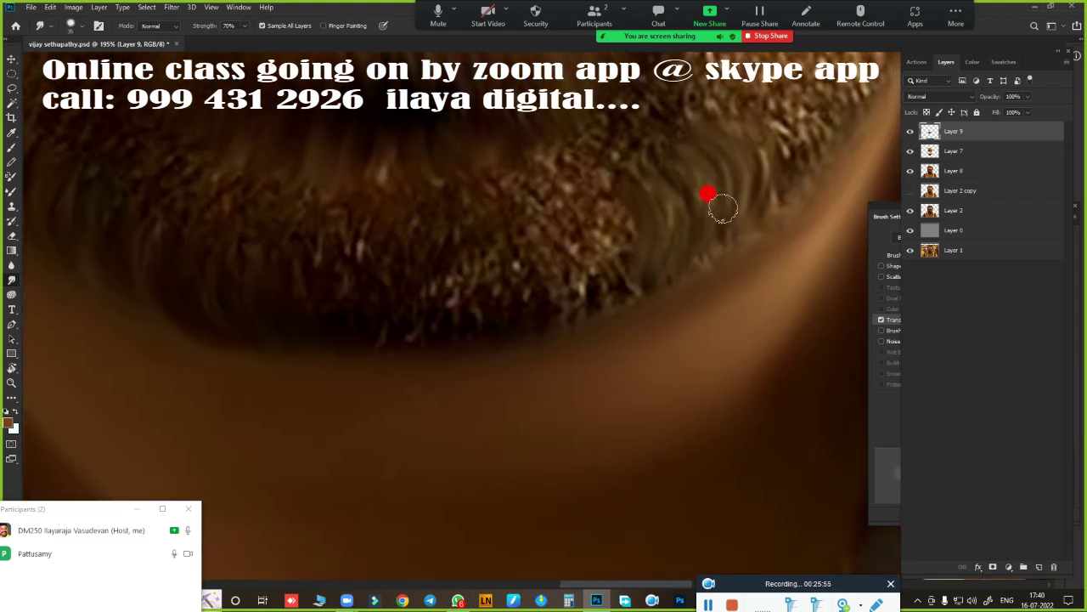
{"action": "mouse_move", "coordinate": [706, 192]}
{"action": "left_mouse_down"}
{"action": "mouse_move", "coordinate": [538, 298]}
{"action": "mouse_move", "coordinate": [551, 213]}
{"action": "left_mouse_up"}
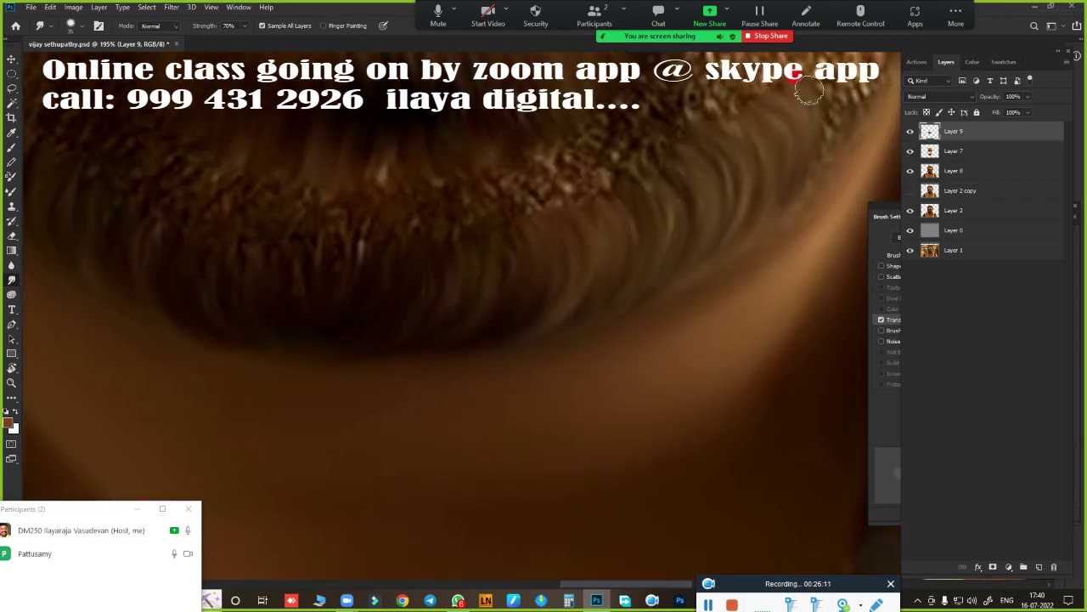
Blend away the bright specks in the lip and mustache.
{"action": "left_click_drag", "start_coordinate": [303, 351], "coordinate": [301, 519]}
{"action": "left_click_drag", "start_coordinate": [560, 321], "coordinate": [611, 161]}
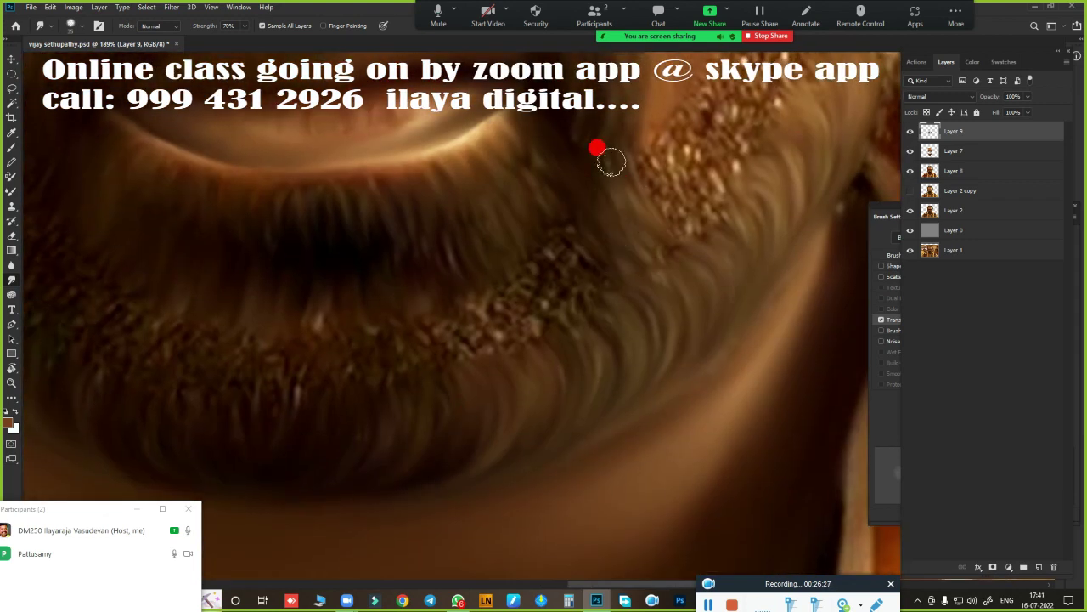
{"action": "scroll", "coordinate": [191, 191], "scroll_direction": "up", "scroll_amount": 2}
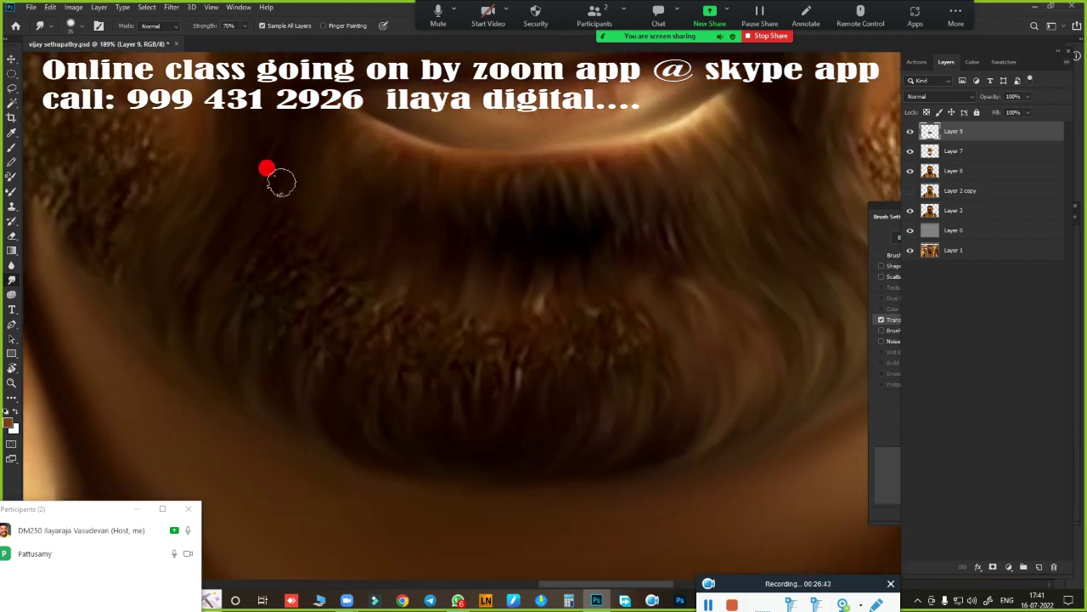
{"action": "mouse_move", "coordinate": [369, 408]}
{"action": "left_mouse_down"}
{"action": "mouse_move", "coordinate": [542, 274]}
{"action": "mouse_move", "coordinate": [640, 383]}
{"action": "mouse_move", "coordinate": [631, 350]}
{"action": "left_mouse_up"}
{"action": "scroll", "coordinate": [573, 451], "scroll_direction": "down", "scroll_amount": 2}
{"action": "scroll", "coordinate": [388, 352], "scroll_direction": "up", "scroll_amount": 3}
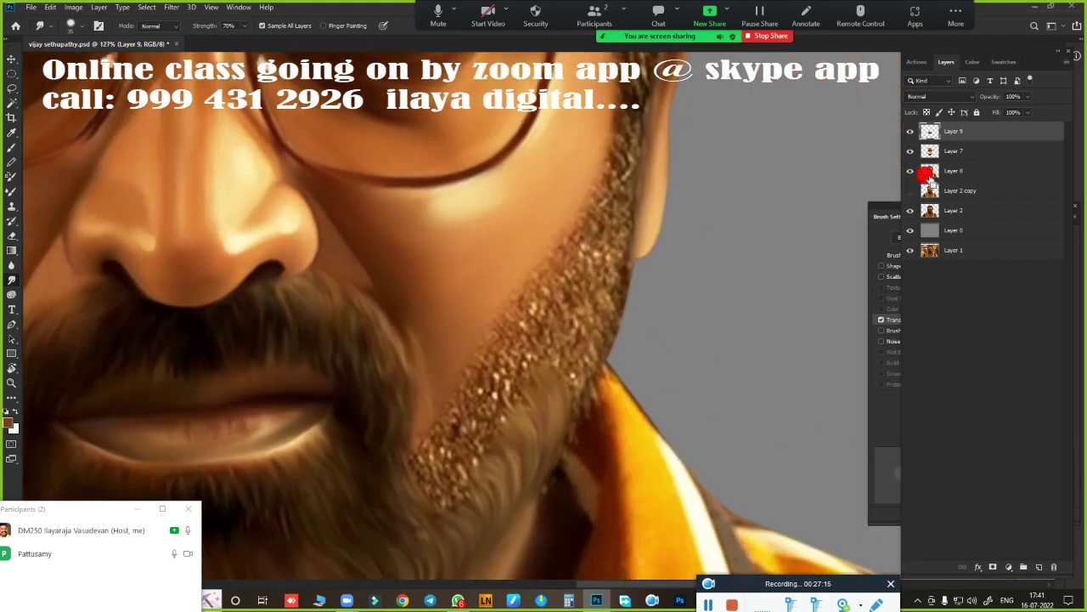
{"action": "scroll", "coordinate": [582, 323], "scroll_direction": "up", "scroll_amount": 1}
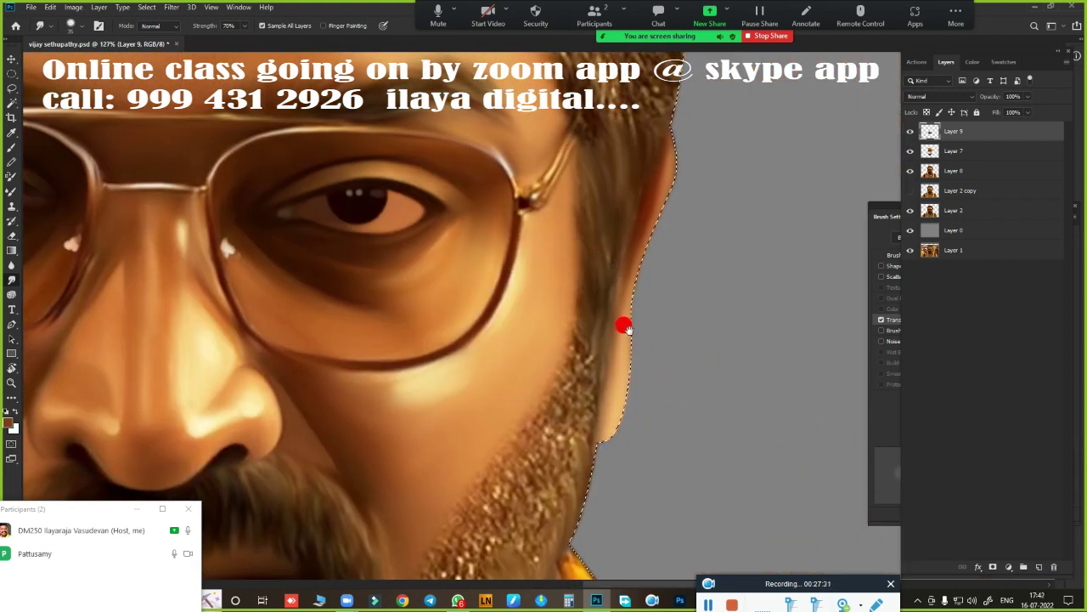
{"action": "scroll", "coordinate": [624, 322], "scroll_direction": "down", "scroll_amount": 3}
Smooth the bright beard specks along the cheek edge.
{"action": "mouse_move", "coordinate": [372, 430]}
{"action": "left_mouse_down"}
{"action": "mouse_move", "coordinate": [582, 294]}
{"action": "mouse_move", "coordinate": [572, 362]}
{"action": "left_mouse_up"}
{"action": "scroll", "coordinate": [572, 362], "scroll_direction": "down", "scroll_amount": 4}
{"action": "scroll", "coordinate": [572, 362], "scroll_direction": "left", "scroll_amount": 4}
{"action": "scroll", "coordinate": [602, 204], "scroll_direction": "up", "scroll_amount": 3}
{"action": "scroll", "coordinate": [602, 203], "scroll_direction": "left", "scroll_amount": 4}
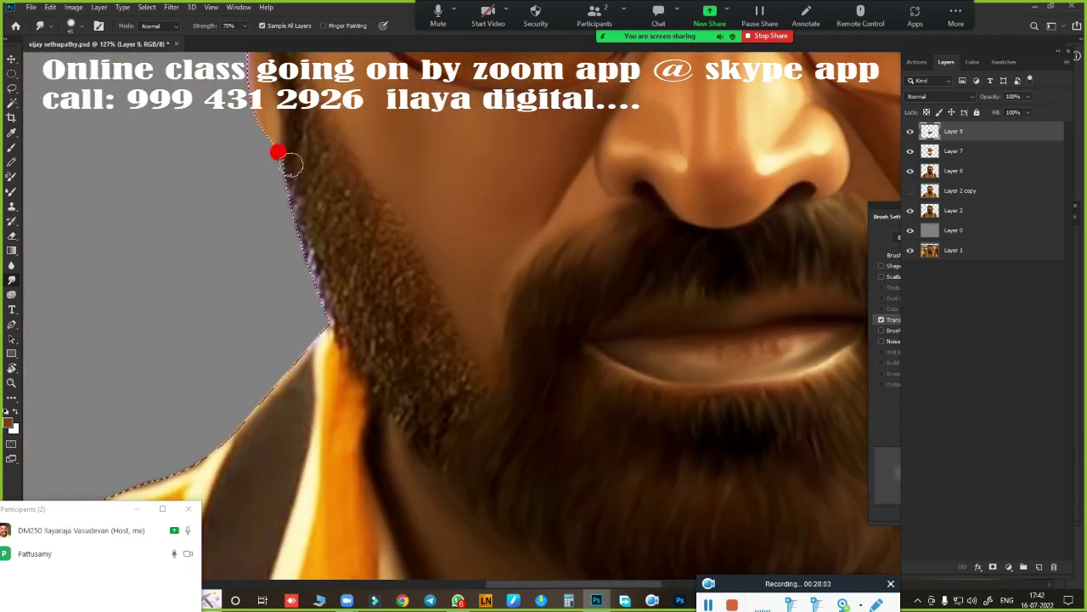
{"action": "scroll", "coordinate": [354, 327], "scroll_direction": "up", "scroll_amount": 3}
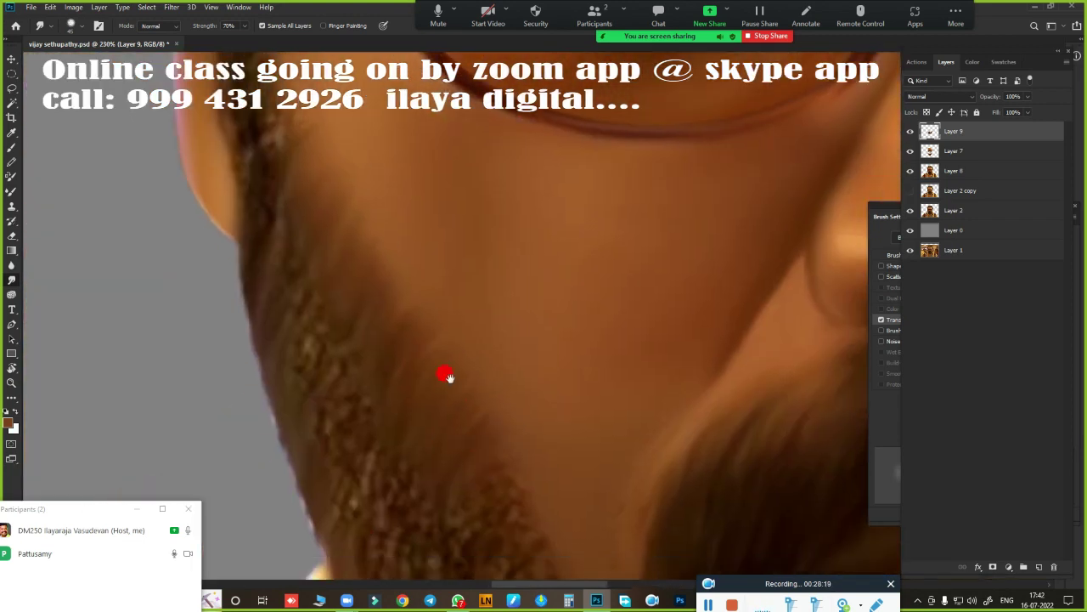
{"action": "scroll", "coordinate": [281, 132], "scroll_direction": "down", "scroll_amount": 2}
{"action": "scroll", "coordinate": [650, 345], "scroll_direction": "down", "scroll_amount": 10}
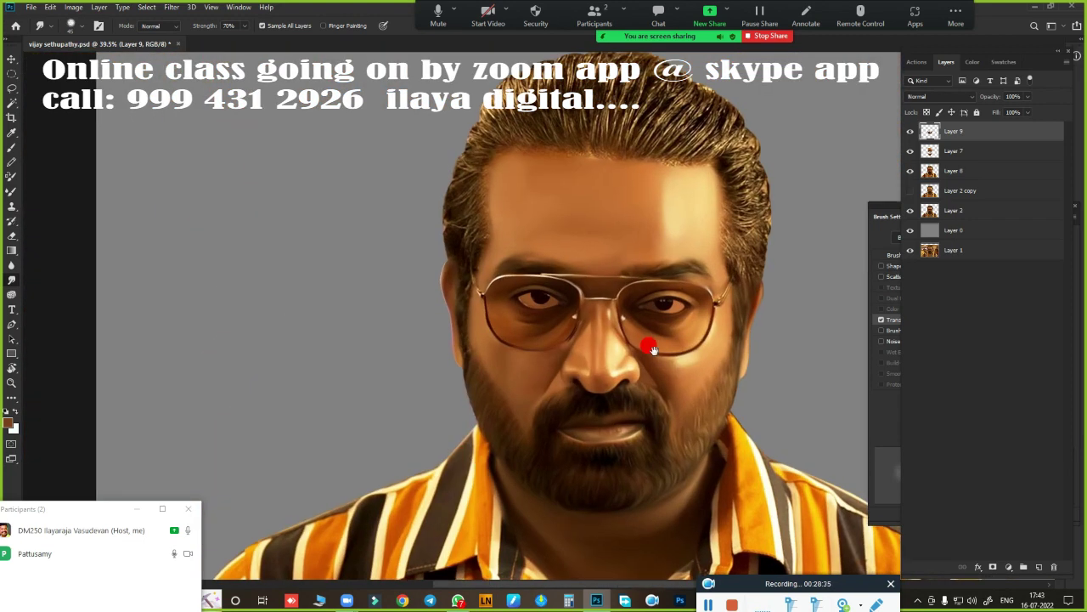
{"action": "scroll", "coordinate": [393, 335], "scroll_direction": "up", "scroll_amount": 10}
Smudge the hairline and temple curl strands into soft strokes.
{"action": "scroll", "coordinate": [425, 310], "scroll_direction": "up", "scroll_amount": 1}
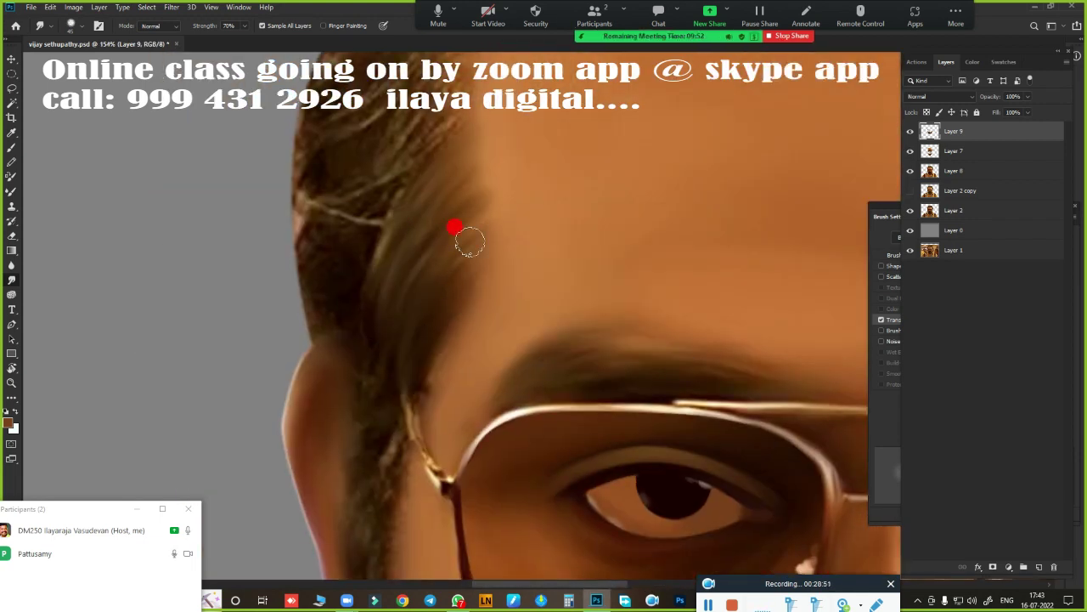
{"action": "scroll", "coordinate": [468, 235], "scroll_direction": "down", "scroll_amount": 3}
{"action": "scroll", "coordinate": [468, 235], "scroll_direction": "left", "scroll_amount": 1}
{"action": "scroll", "coordinate": [442, 399], "scroll_direction": "up", "scroll_amount": 5}
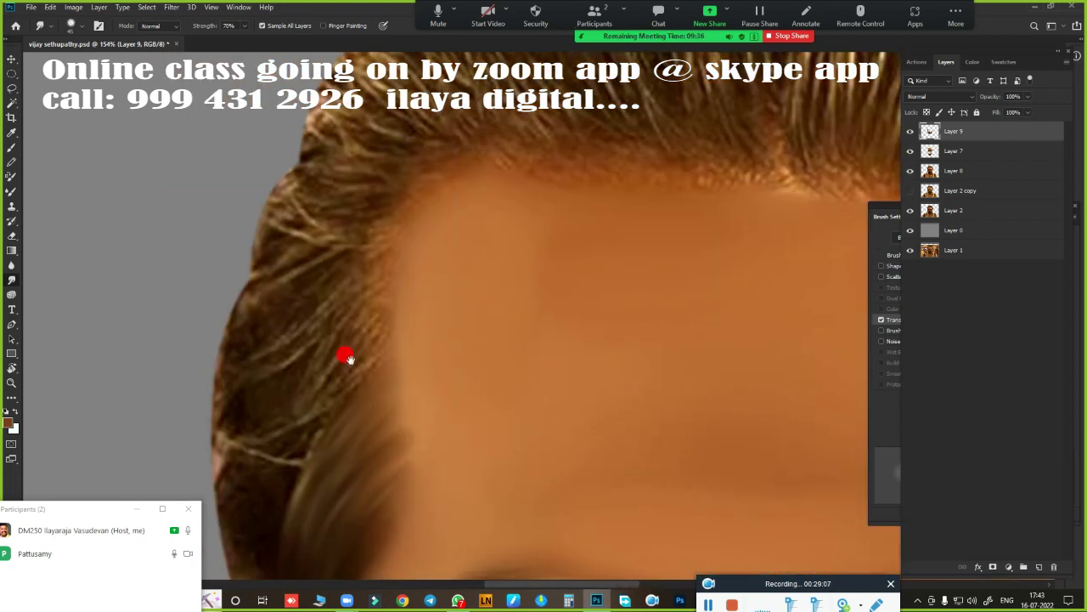
{"action": "scroll", "coordinate": [339, 340], "scroll_direction": "up", "scroll_amount": 1}
{"action": "scroll", "coordinate": [340, 340], "scroll_direction": "right", "scroll_amount": 2}
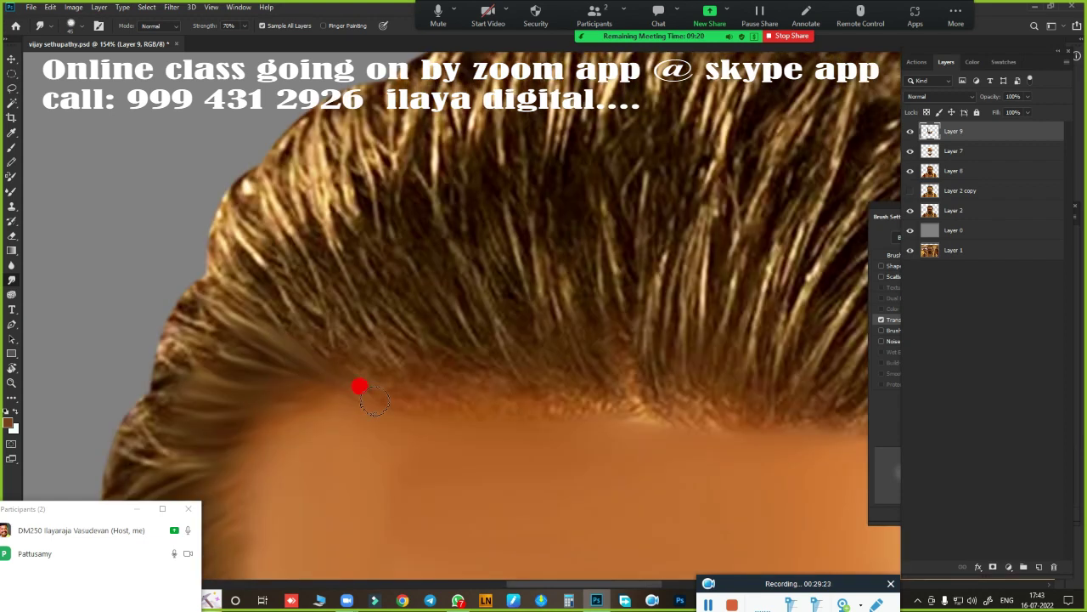
{"action": "left_click_drag", "start_coordinate": [417, 328], "coordinate": [343, 354]}
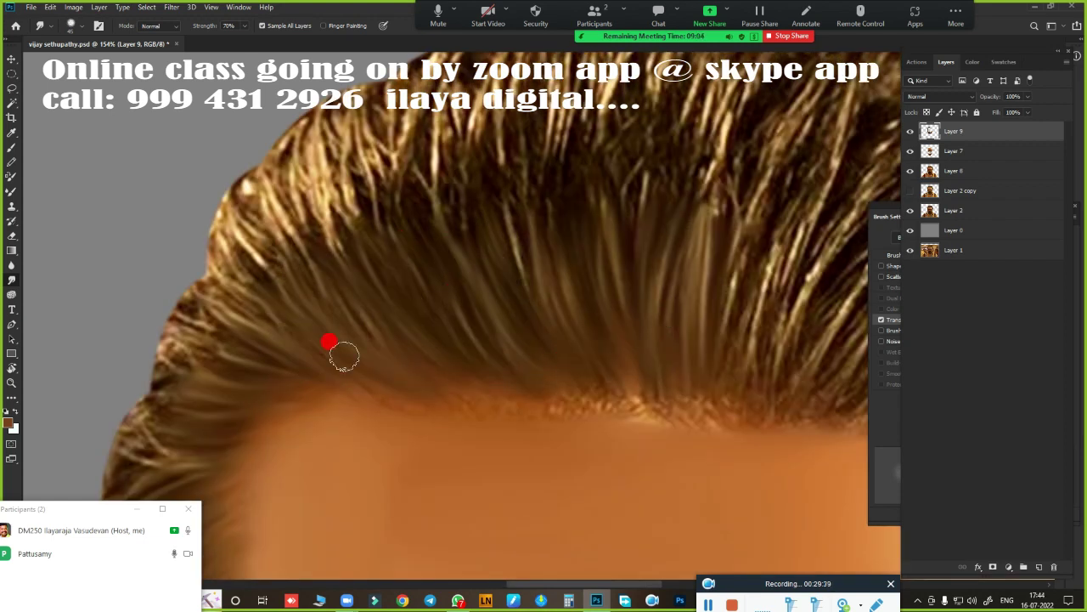
{"action": "scroll", "coordinate": [281, 369], "scroll_direction": "right", "scroll_amount": 3}
{"action": "scroll", "coordinate": [467, 374], "scroll_direction": "right", "scroll_amount": 7}
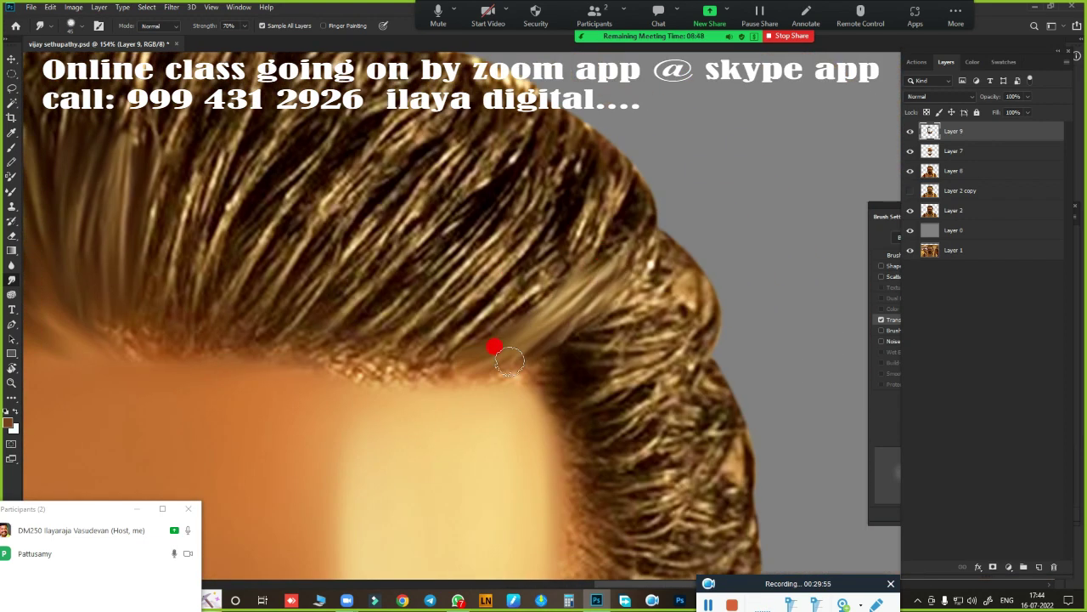
{"action": "mouse_move", "coordinate": [493, 348]}
{"action": "left_mouse_down"}
{"action": "mouse_move", "coordinate": [413, 315]}
{"action": "mouse_move", "coordinate": [296, 236]}
{"action": "mouse_move", "coordinate": [195, 263]}
{"action": "left_mouse_up"}
{"action": "scroll", "coordinate": [195, 263], "scroll_direction": "left", "scroll_amount": 3}
{"action": "left_click_drag", "start_coordinate": [382, 322], "coordinate": [479, 357]}
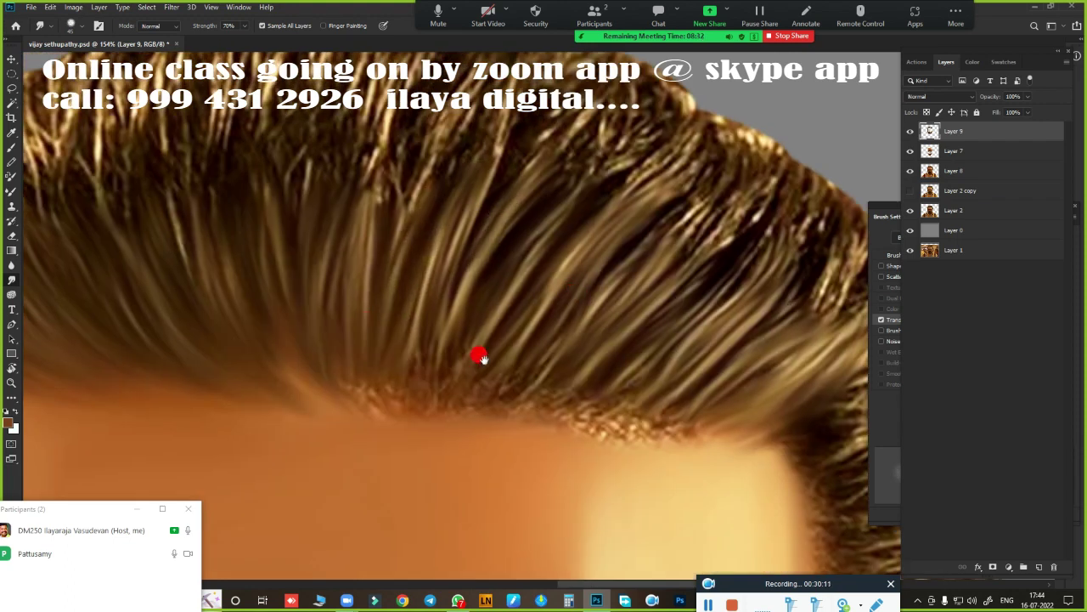
{"action": "scroll", "coordinate": [479, 357], "scroll_direction": "down", "scroll_amount": 3}
{"action": "mouse_move", "coordinate": [594, 255]}
{"action": "left_mouse_down"}
{"action": "mouse_move", "coordinate": [558, 311]}
{"action": "mouse_move", "coordinate": [456, 224]}
{"action": "mouse_move", "coordinate": [184, 167]}
{"action": "left_mouse_up"}
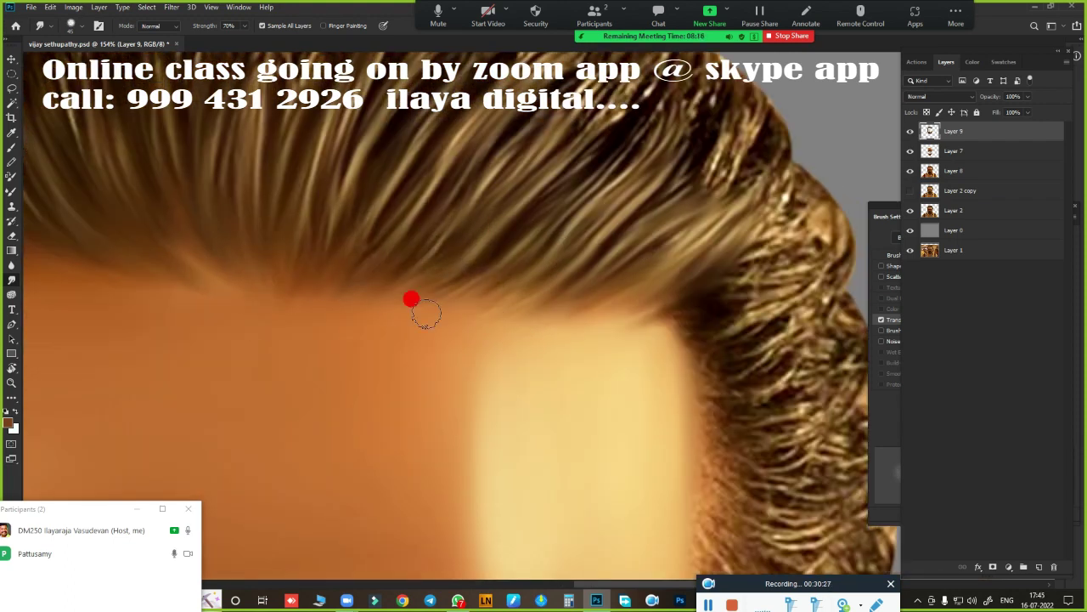
{"action": "scroll", "coordinate": [412, 299], "scroll_direction": "down", "scroll_amount": 3}
{"action": "scroll", "coordinate": [558, 224], "scroll_direction": "up", "scroll_amount": 2}
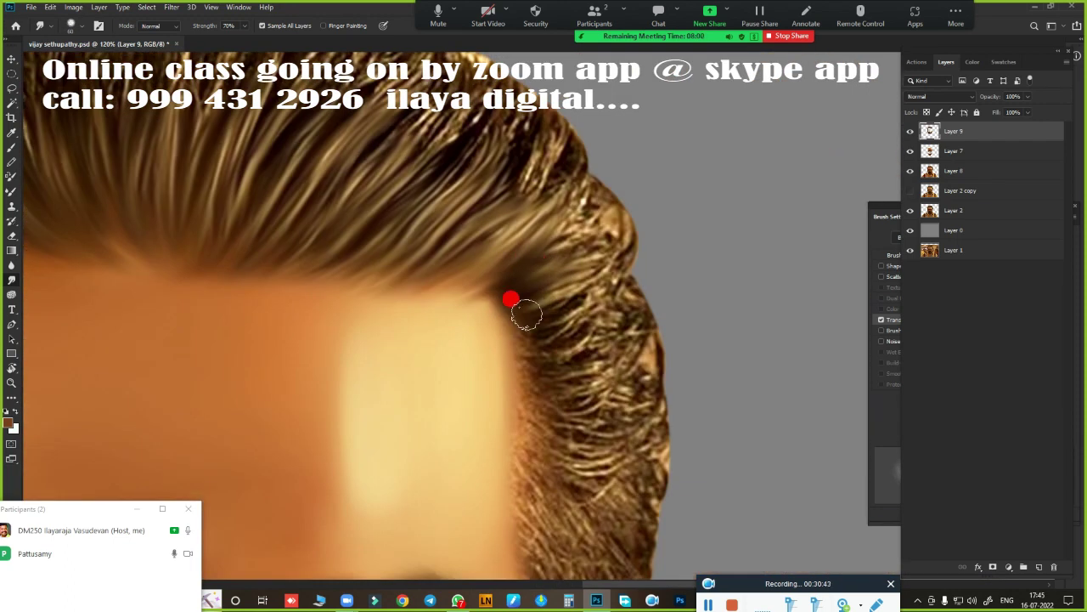
Smooth the hair near the temple and along the top of the head.
{"action": "left_click_drag", "start_coordinate": [526, 314], "coordinate": [526, 454]}
{"action": "scroll", "coordinate": [526, 453], "scroll_direction": "down", "scroll_amount": 3}
{"action": "mouse_move", "coordinate": [521, 385]}
{"action": "left_mouse_down"}
{"action": "mouse_move", "coordinate": [545, 244]}
{"action": "mouse_move", "coordinate": [539, 133]}
{"action": "left_mouse_up"}
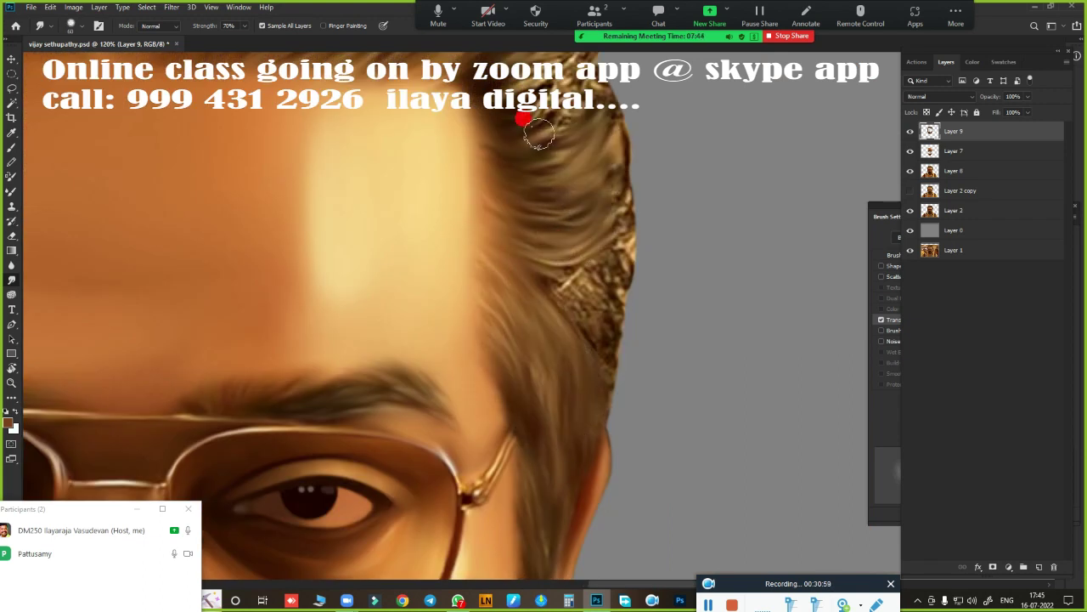
{"action": "scroll", "coordinate": [538, 134], "scroll_direction": "up", "scroll_amount": 3}
{"action": "scroll", "coordinate": [648, 461], "scroll_direction": "down", "scroll_amount": 3}
{"action": "left_click_drag", "start_coordinate": [412, 201], "coordinate": [462, 275]}
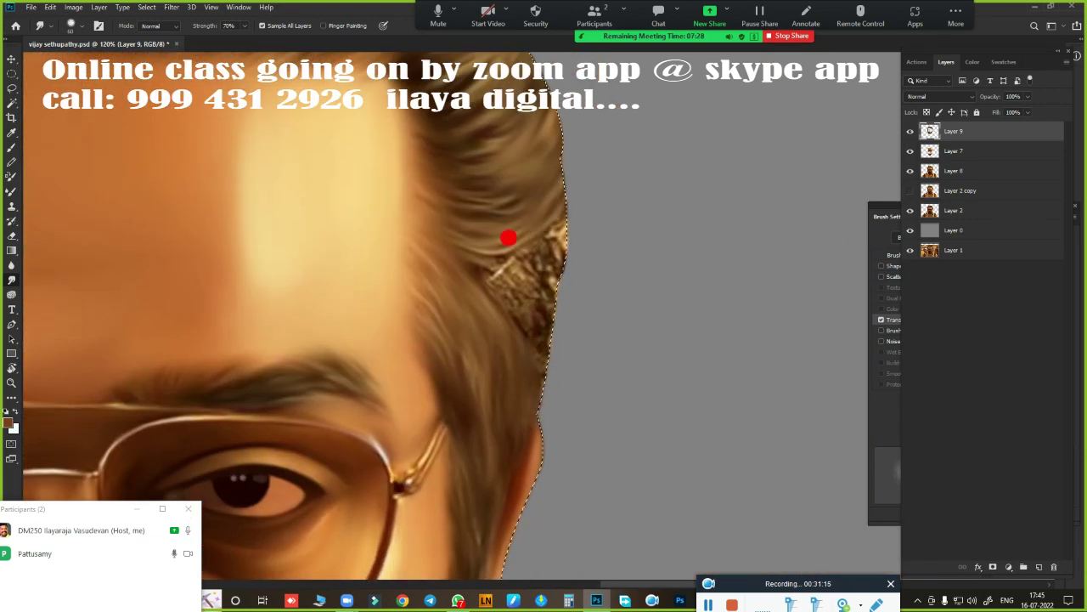
{"action": "left_click_drag", "start_coordinate": [508, 238], "coordinate": [451, 267]}
{"action": "scroll", "coordinate": [452, 267], "scroll_direction": "up", "scroll_amount": 3}
{"action": "scroll", "coordinate": [534, 252], "scroll_direction": "down", "scroll_amount": 2}
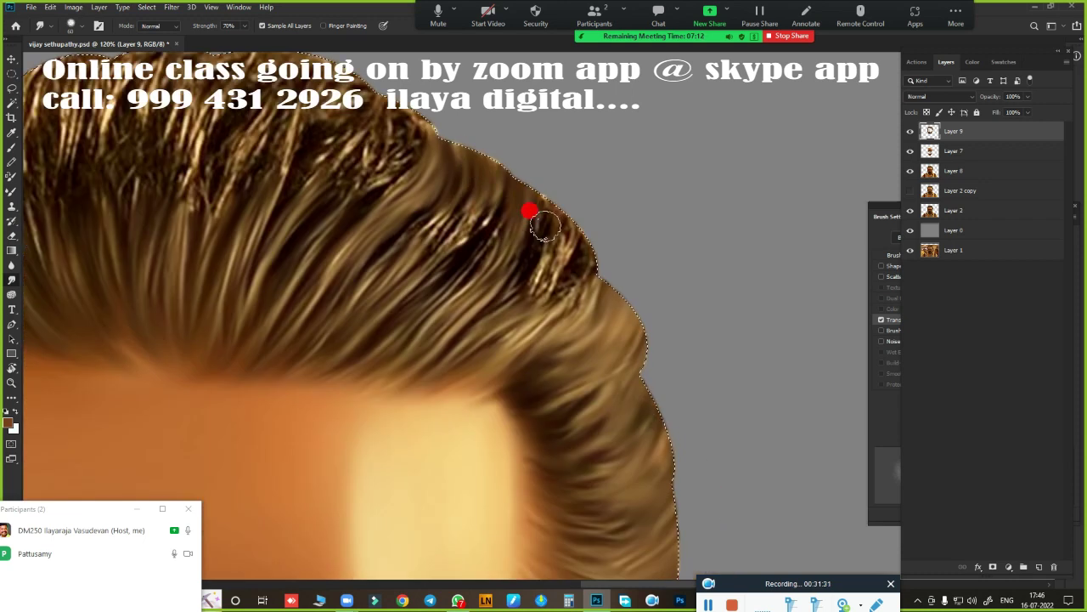
{"action": "mouse_move", "coordinate": [545, 224]}
{"action": "left_mouse_down"}
{"action": "mouse_move", "coordinate": [502, 306]}
{"action": "mouse_move", "coordinate": [464, 192]}
{"action": "left_mouse_up"}
{"action": "scroll", "coordinate": [464, 192], "scroll_direction": "up", "scroll_amount": 3}
{"action": "mouse_move", "coordinate": [599, 233]}
{"action": "left_mouse_down"}
{"action": "mouse_move", "coordinate": [584, 203]}
{"action": "mouse_move", "coordinate": [493, 262]}
{"action": "mouse_move", "coordinate": [441, 219]}
{"action": "mouse_move", "coordinate": [315, 195]}
{"action": "mouse_move", "coordinate": [111, 286]}
{"action": "mouse_move", "coordinate": [214, 252]}
{"action": "left_mouse_up"}
Smooth the strands along the hairline and down the head's left edge.
{"action": "scroll", "coordinate": [214, 253], "scroll_direction": "down", "scroll_amount": 3}
{"action": "mouse_move", "coordinate": [545, 199]}
{"action": "left_mouse_down"}
{"action": "mouse_move", "coordinate": [448, 260]}
{"action": "mouse_move", "coordinate": [320, 162]}
{"action": "mouse_move", "coordinate": [323, 257]}
{"action": "mouse_move", "coordinate": [265, 250]}
{"action": "left_mouse_up"}
{"action": "scroll", "coordinate": [264, 250], "scroll_direction": "down", "scroll_amount": 3}
{"action": "left_click_drag", "start_coordinate": [447, 179], "coordinate": [347, 246]}
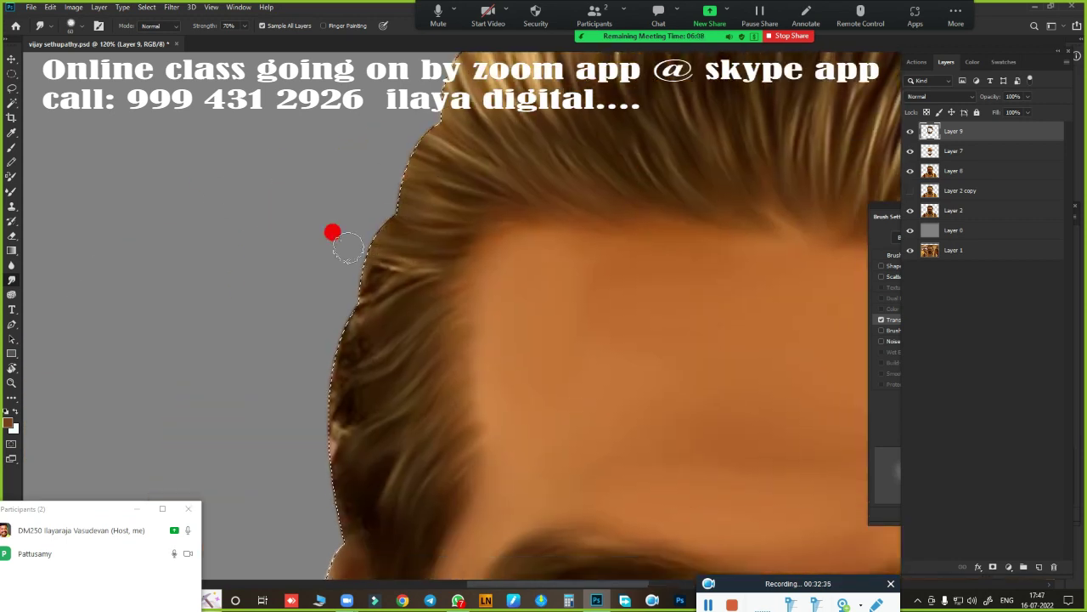
{"action": "scroll", "coordinate": [347, 246], "scroll_direction": "down", "scroll_amount": 3}
{"action": "mouse_move", "coordinate": [371, 179]}
{"action": "left_mouse_down"}
{"action": "mouse_move", "coordinate": [366, 348]}
{"action": "mouse_move", "coordinate": [391, 459]}
{"action": "left_mouse_up"}
{"action": "scroll", "coordinate": [482, 385], "scroll_direction": "down", "scroll_amount": 2}
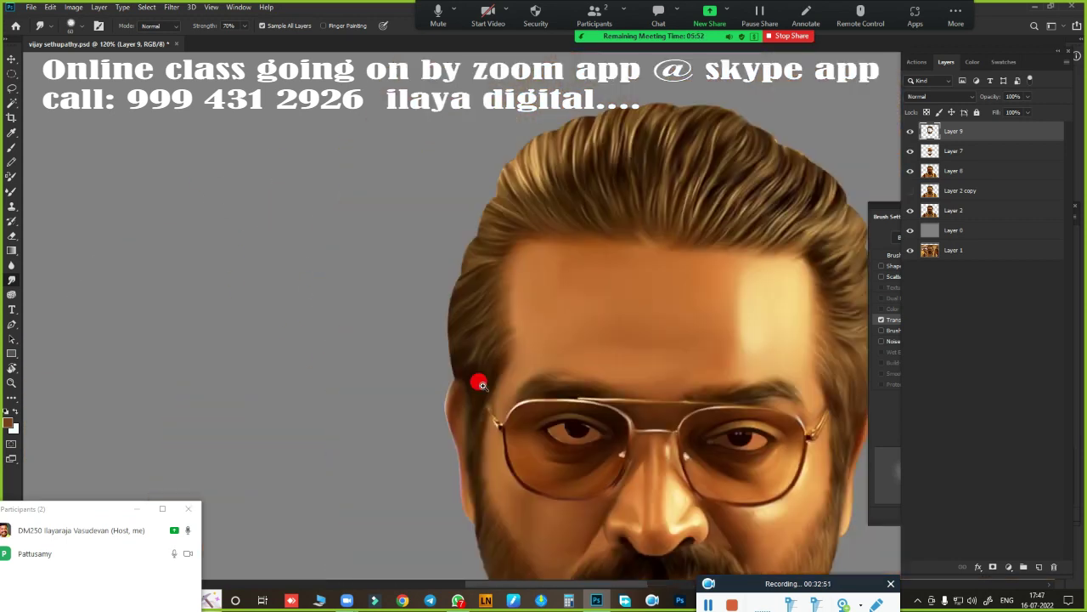
{"action": "scroll", "coordinate": [585, 213], "scroll_direction": "down", "scroll_amount": 3}
{"action": "scroll", "coordinate": [583, 322], "scroll_direction": "up", "scroll_amount": 3}
{"action": "scroll", "coordinate": [593, 214], "scroll_direction": "down", "scroll_amount": 3}
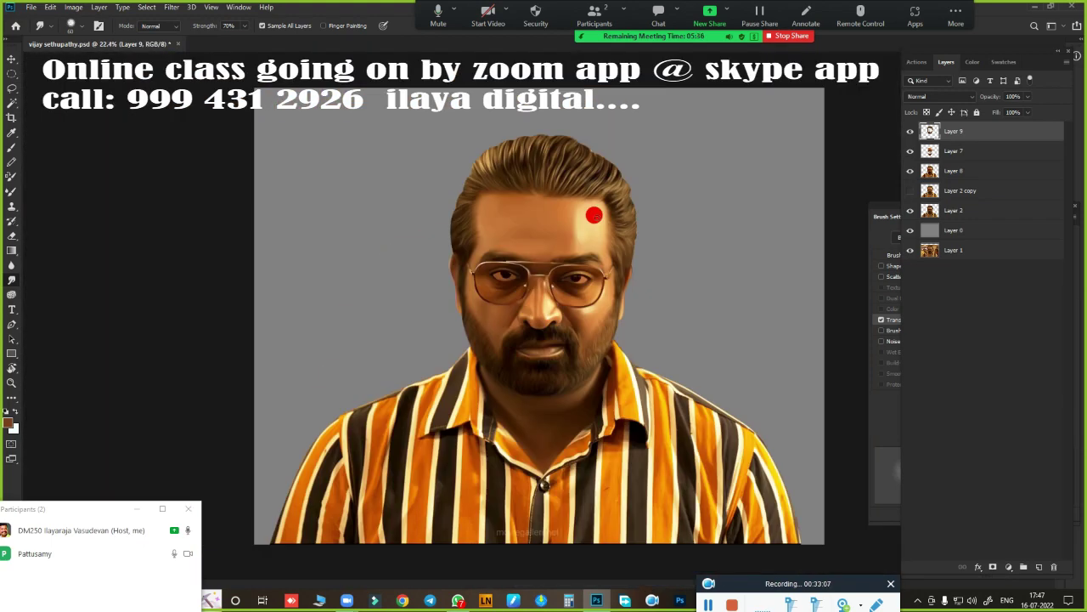
Hide Layer 7 and smudge the eye white smooth inside a Pen-traced eye outline.
{"action": "scroll", "coordinate": [634, 330], "scroll_direction": "up", "scroll_amount": 2}
{"action": "scroll", "coordinate": [354, 218], "scroll_direction": "up", "scroll_amount": 3}
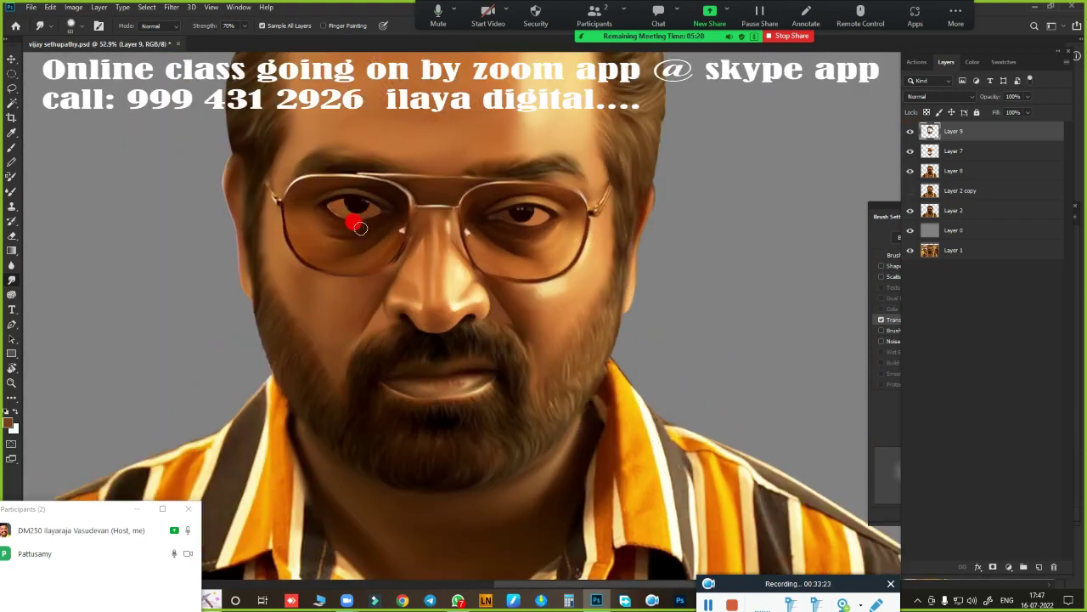
{"action": "left_click", "coordinate": [910, 151]}
{"action": "key", "text": "p"}
{"action": "scroll", "coordinate": [311, 311], "scroll_direction": "up", "scroll_amount": 4}
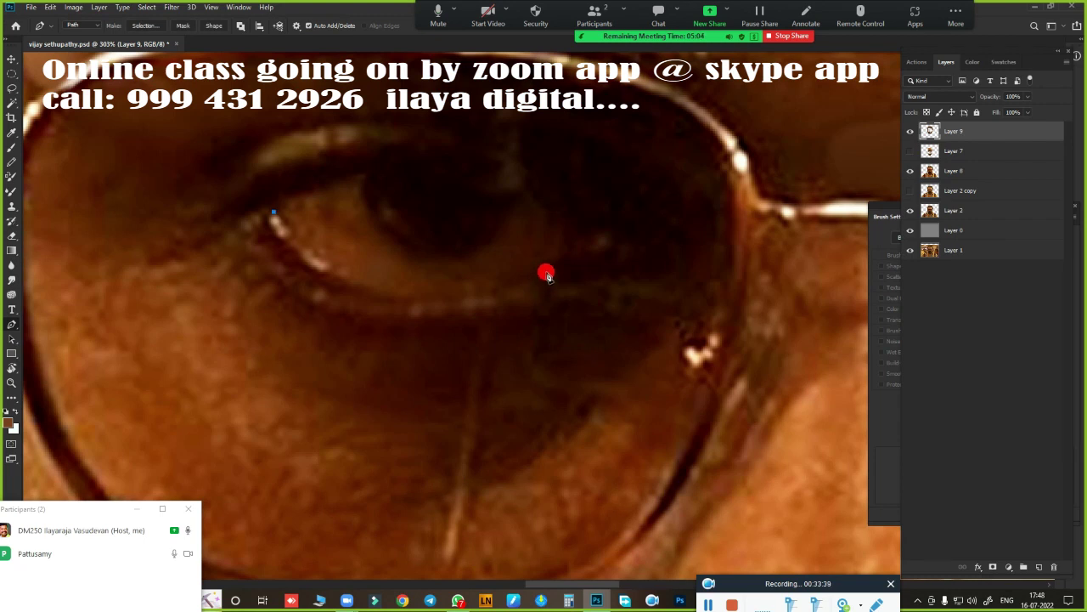
{"action": "left_click_drag", "start_coordinate": [548, 274], "coordinate": [767, 195]}
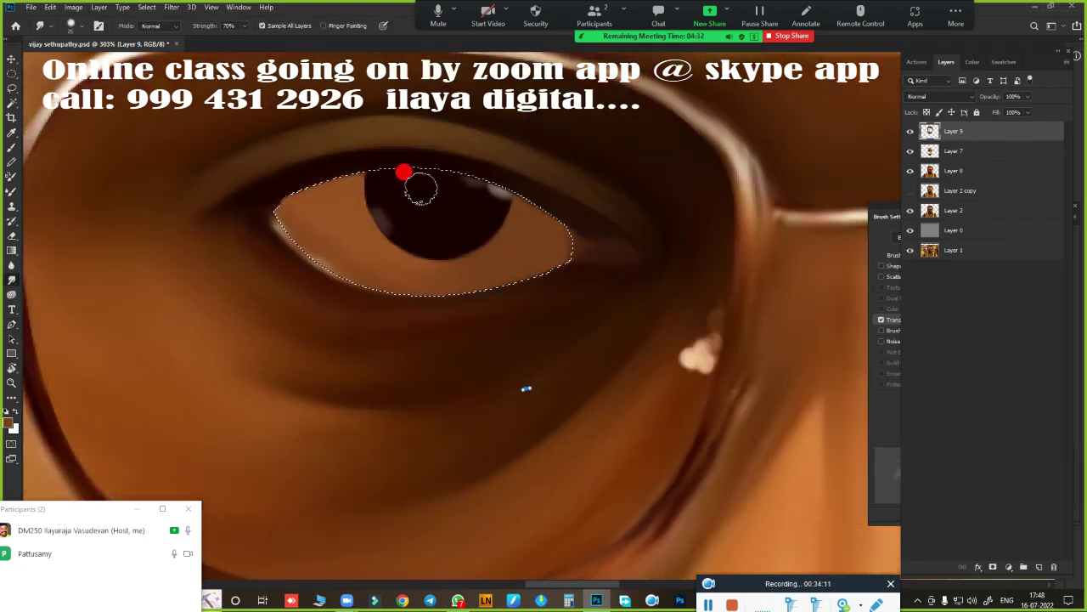
{"action": "left_click_drag", "start_coordinate": [328, 257], "coordinate": [539, 229]}
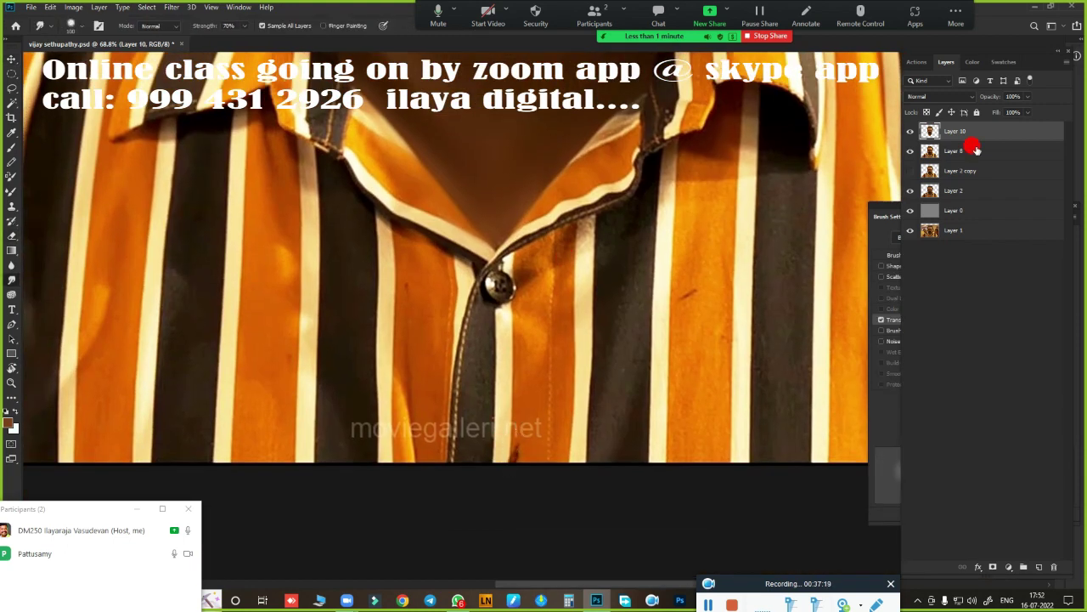
{"action": "left_click", "coordinate": [969, 150]}
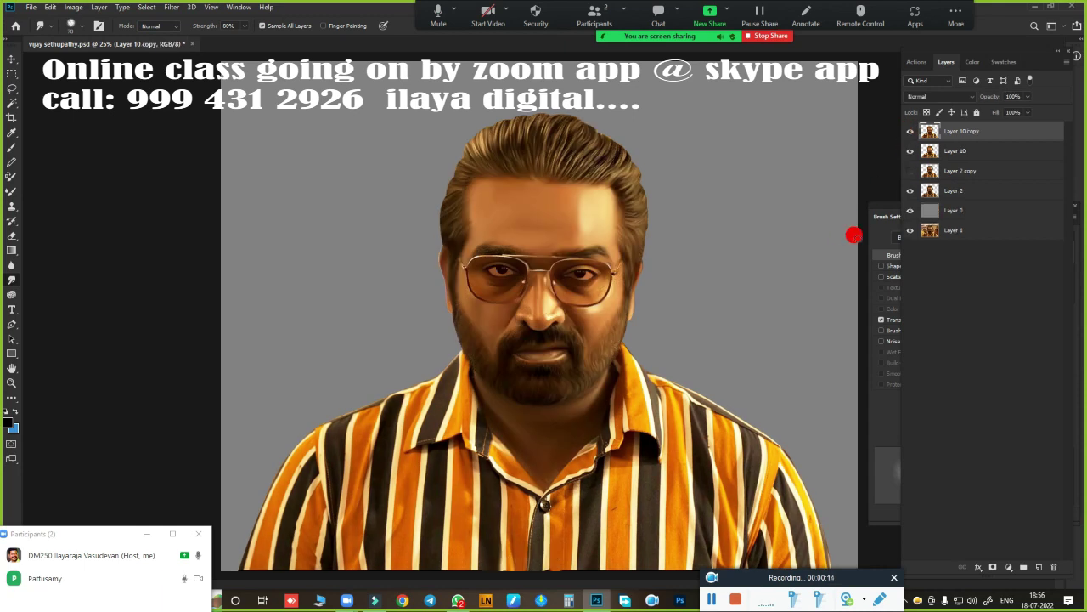
Smooth the left and right ends of the lower lip, then view the whole portrait.
{"action": "scroll", "coordinate": [681, 269], "scroll_direction": "up", "scroll_amount": 2}
{"action": "scroll", "coordinate": [594, 284], "scroll_direction": "down", "scroll_amount": 2}
{"action": "scroll", "coordinate": [606, 272], "scroll_direction": "up", "scroll_amount": 5}
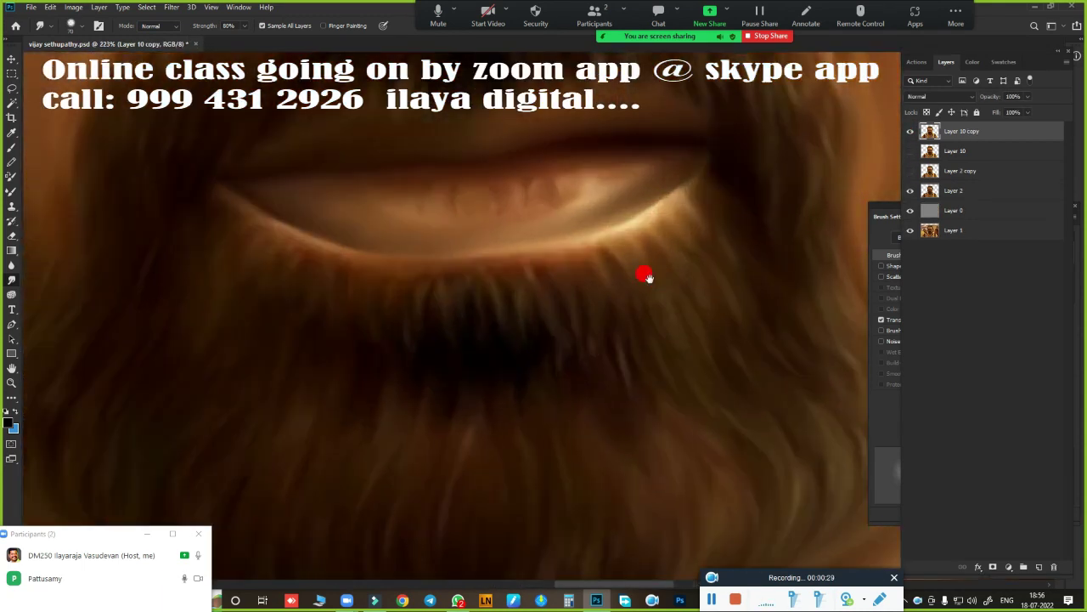
{"action": "scroll", "coordinate": [643, 274], "scroll_direction": "up", "scroll_amount": 3}
{"action": "left_click_drag", "start_coordinate": [310, 253], "coordinate": [327, 320]}
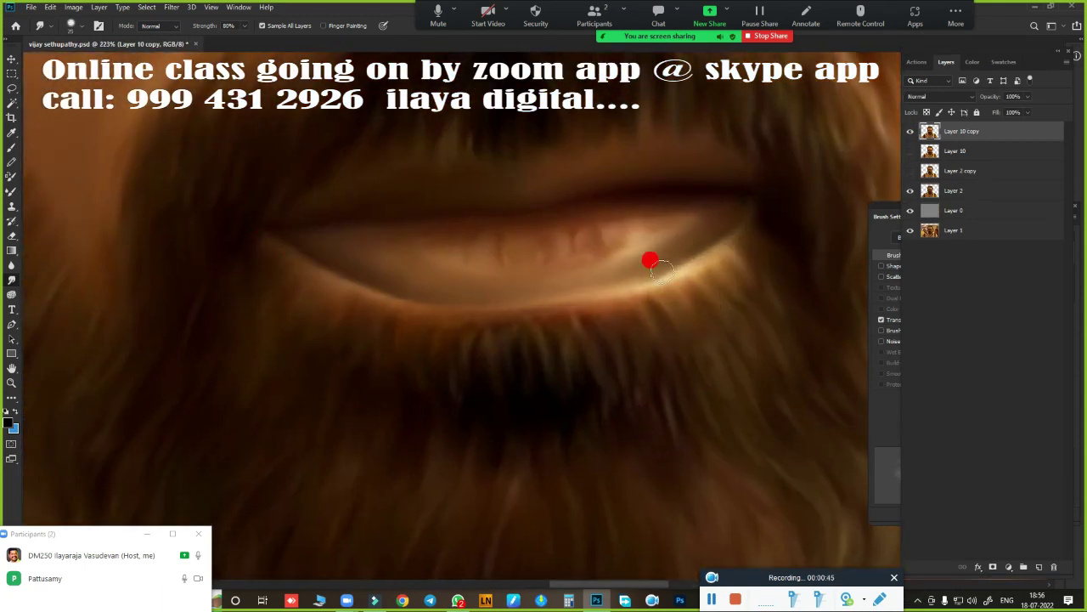
{"action": "left_click_drag", "start_coordinate": [649, 258], "coordinate": [729, 231]}
{"action": "key", "text": "ctrl+0"}
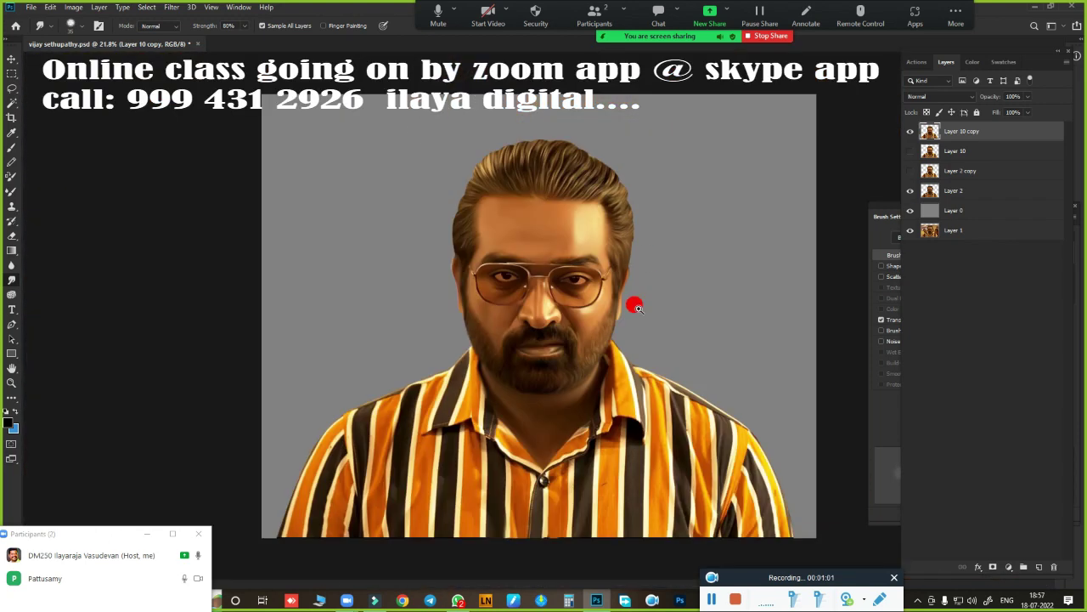
{"action": "scroll", "coordinate": [634, 303], "scroll_direction": "up", "scroll_amount": 2}
{"action": "key", "text": "l"}
{"action": "scroll", "coordinate": [476, 85], "scroll_direction": "down", "scroll_amount": 1}
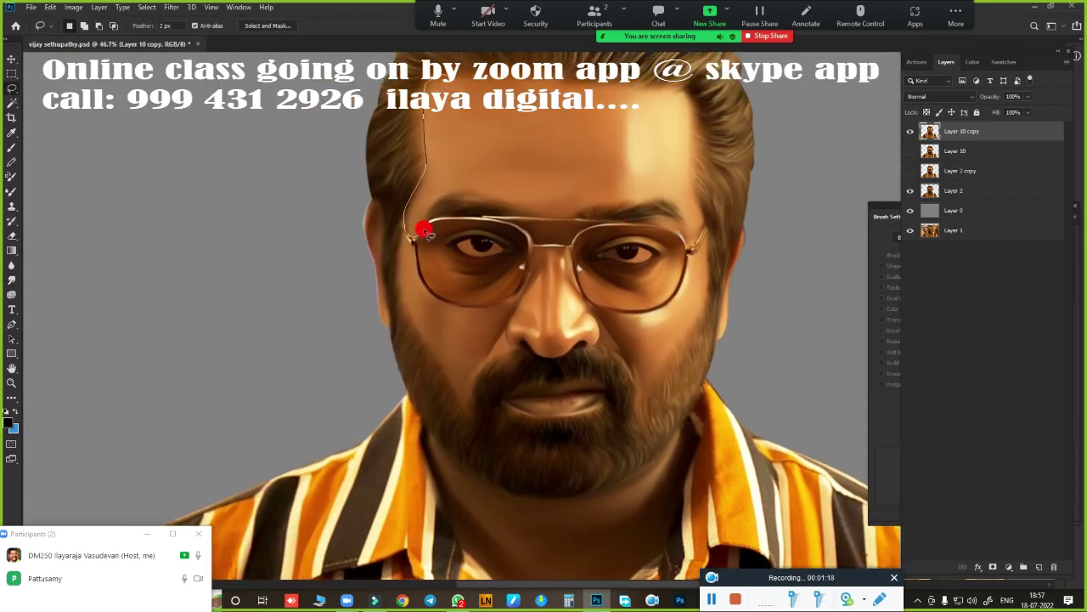
Lasso-select the forehead, both ears, beard, mouth and neck areas.
{"action": "left_click_drag", "start_coordinate": [694, 145], "coordinate": [429, 106]}
{"action": "left_click_drag", "start_coordinate": [369, 199], "coordinate": [388, 315]}
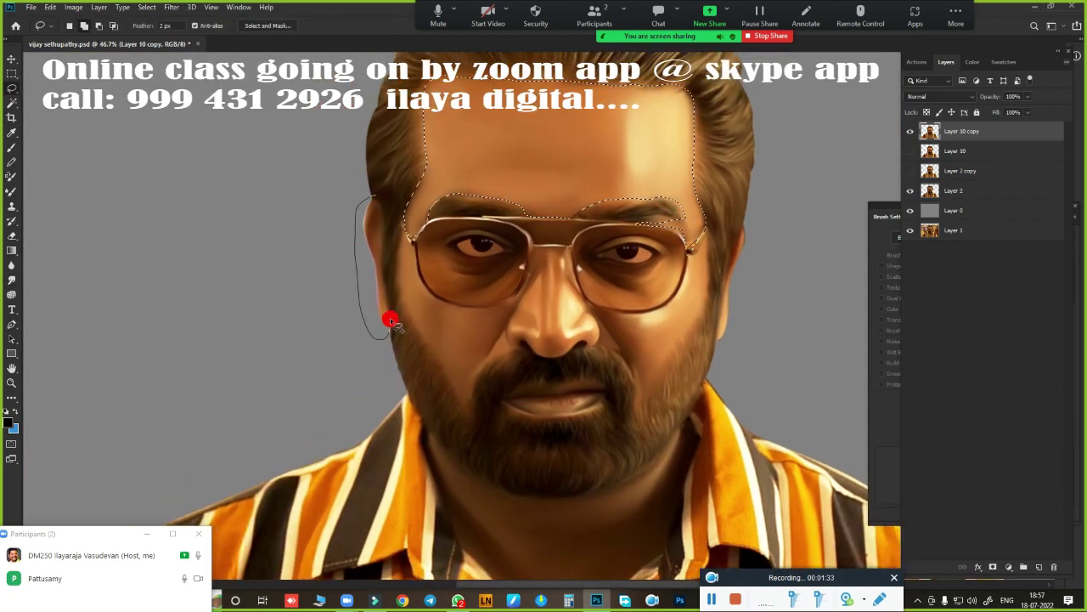
{"action": "left_click_drag", "start_coordinate": [744, 219], "coordinate": [722, 281]}
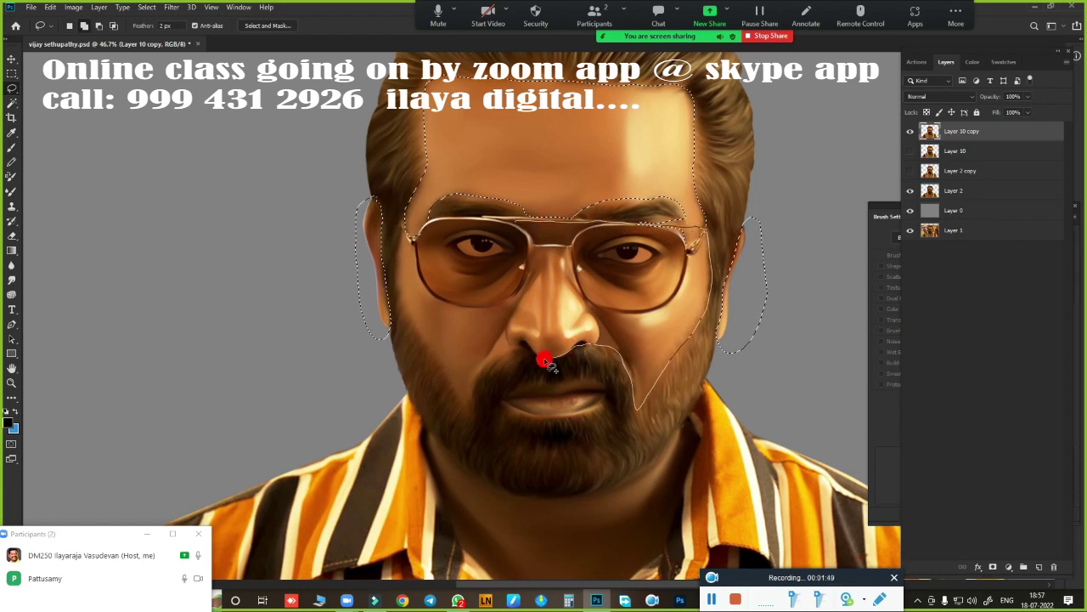
{"action": "left_click_drag", "start_coordinate": [433, 361], "coordinate": [570, 381]}
{"action": "scroll", "coordinate": [570, 382], "scroll_direction": "down", "scroll_amount": 3}
{"action": "left_click_drag", "start_coordinate": [471, 234], "coordinate": [558, 218]}
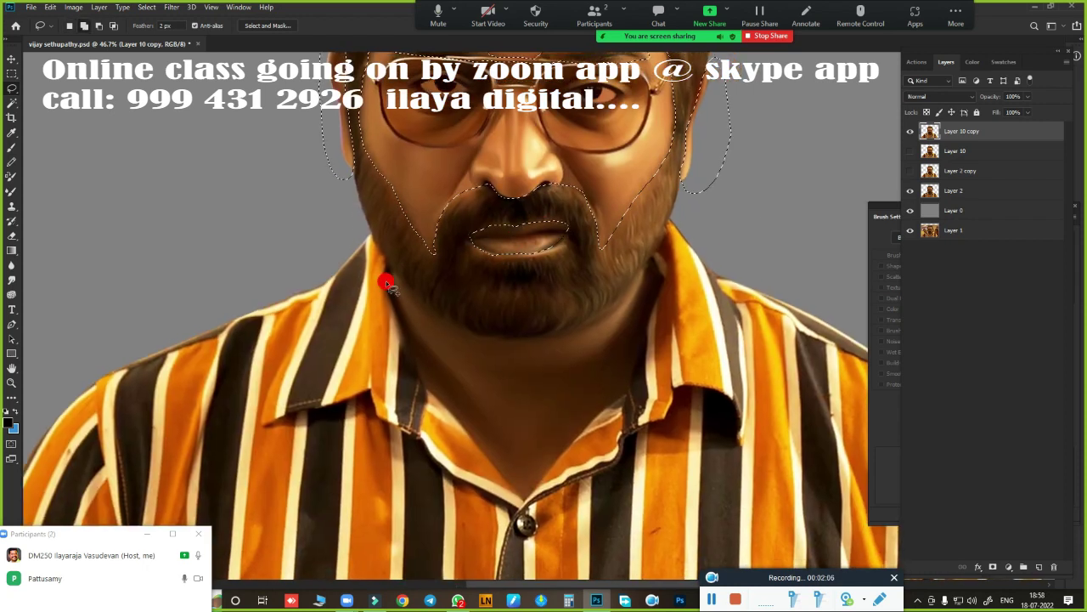
{"action": "mouse_move", "coordinate": [388, 280]}
{"action": "left_mouse_down"}
{"action": "mouse_move", "coordinate": [629, 389]}
{"action": "mouse_move", "coordinate": [388, 280]}
{"action": "left_mouse_up"}
{"action": "scroll", "coordinate": [711, 360], "scroll_direction": "down", "scroll_amount": 2}
{"action": "scroll", "coordinate": [711, 359], "scroll_direction": "down", "scroll_amount": 1}
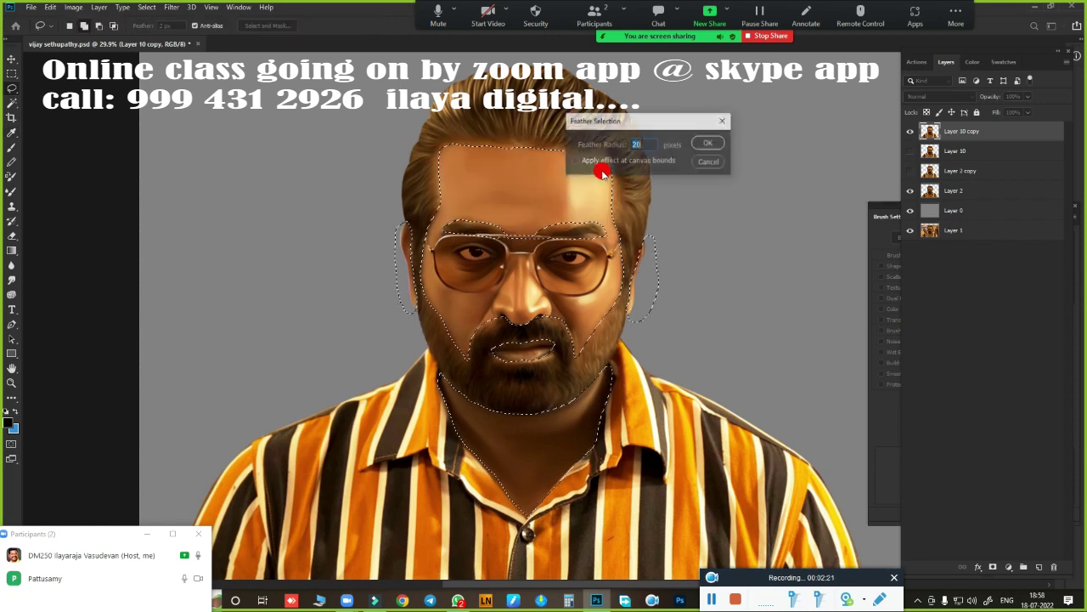
Copy the selection to a new layer and deepen its green-channel shadows with Curves.
{"action": "key", "text": "ctrl+j"}
{"action": "scroll", "coordinate": [468, 278], "scroll_direction": "up", "scroll_amount": 5}
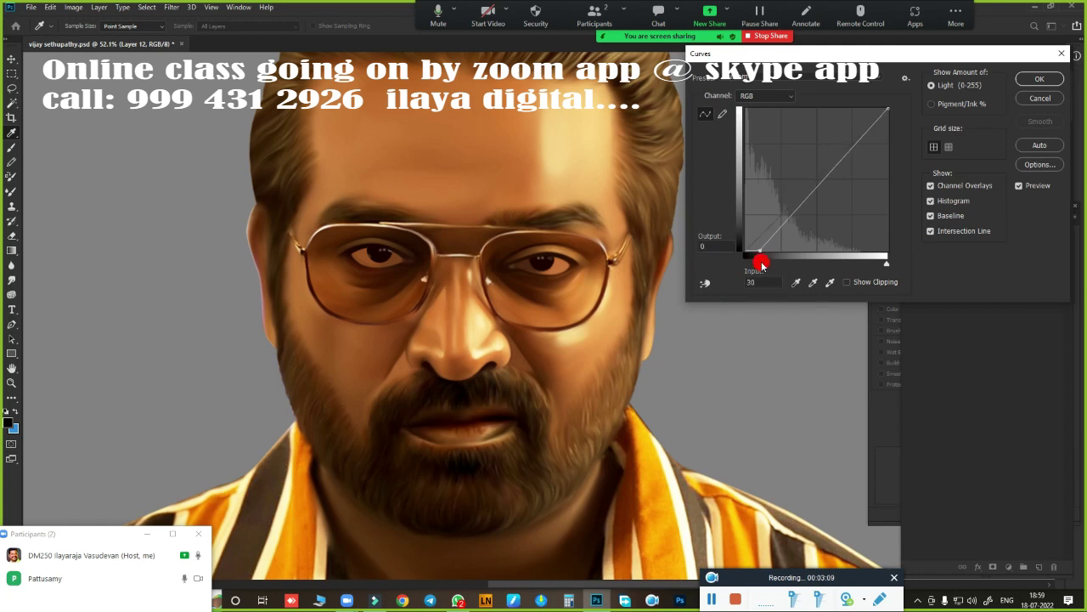
{"action": "left_click", "coordinate": [764, 95]}
{"action": "left_click", "coordinate": [747, 127]}
{"action": "left_click_drag", "start_coordinate": [745, 263], "coordinate": [759, 265]}
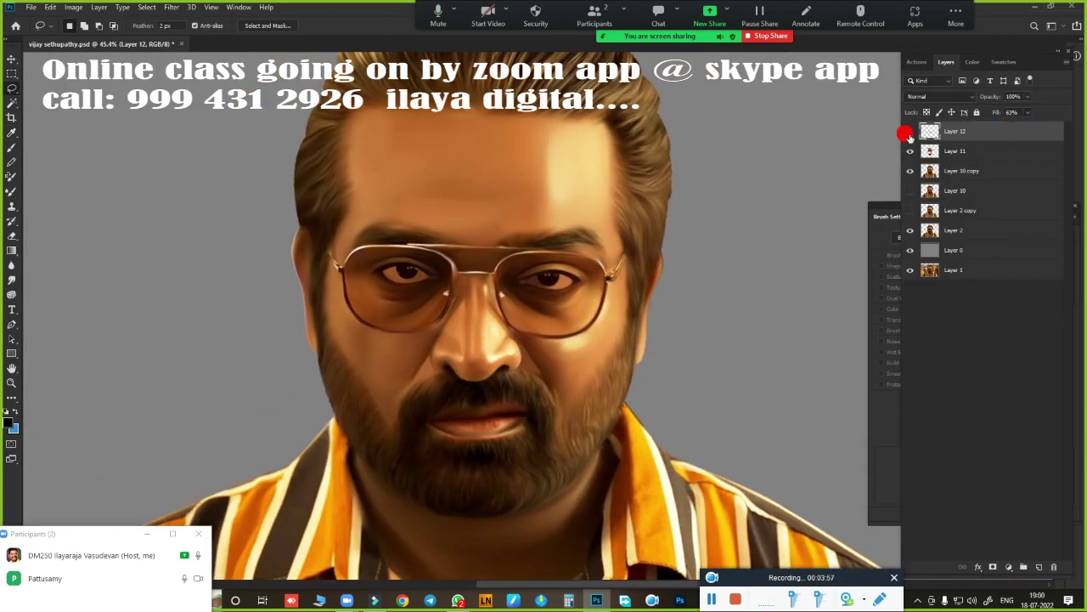
Select Layer 11 and send the grouped background images in Telegram.
{"action": "left_click", "coordinate": [955, 151]}
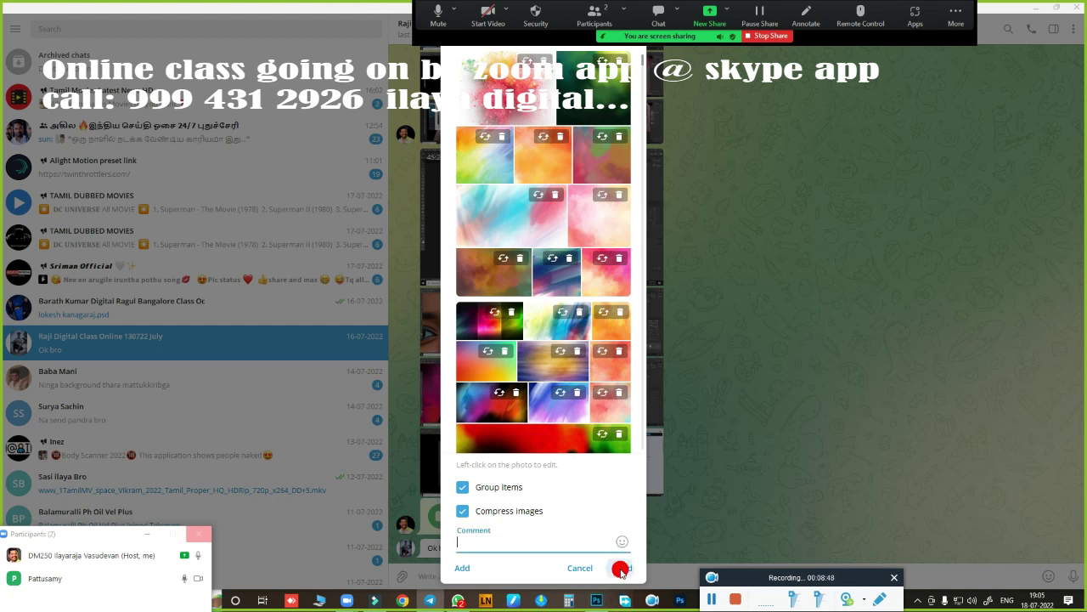
{"action": "left_click", "coordinate": [681, 595]}
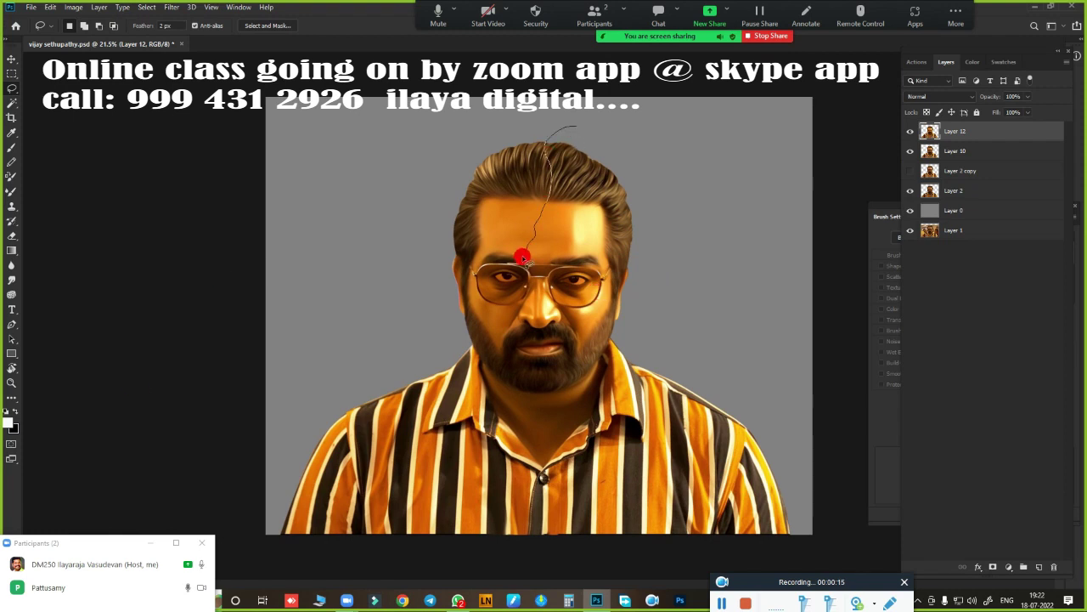
Feather-select the left and right halves and copy each onto its own new layer.
{"action": "mouse_move", "coordinate": [522, 259]}
{"action": "left_mouse_down"}
{"action": "mouse_move", "coordinate": [121, 298]}
{"action": "mouse_move", "coordinate": [543, 132]}
{"action": "left_mouse_up"}
{"action": "key", "text": "shift+F6"}
{"action": "key", "text": "Return"}
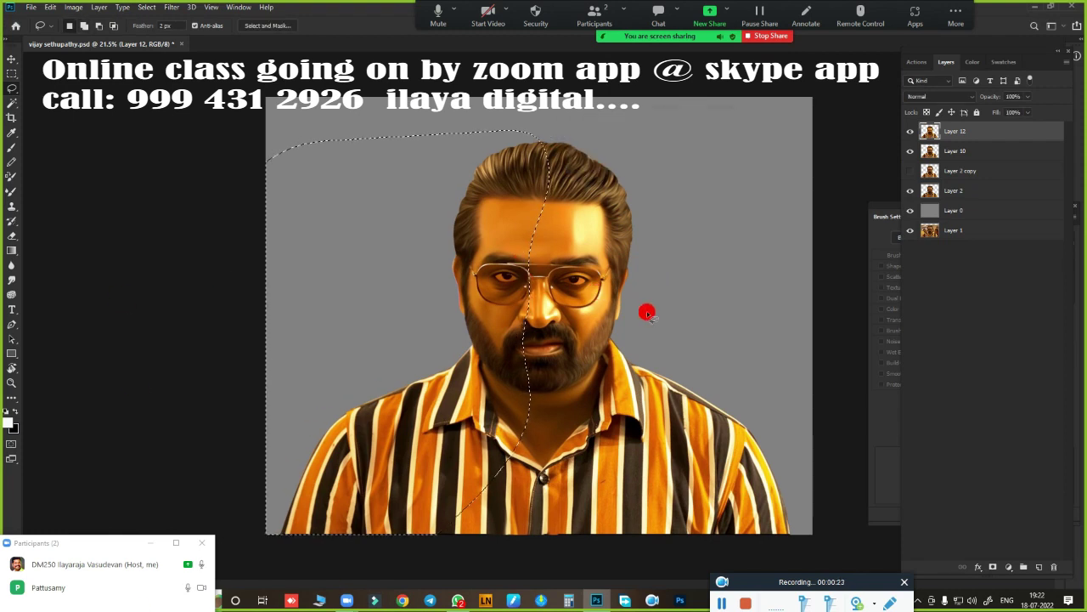
{"action": "key", "text": "ctrl+j"}
{"action": "left_click_drag", "start_coordinate": [626, 122], "coordinate": [633, 378]}
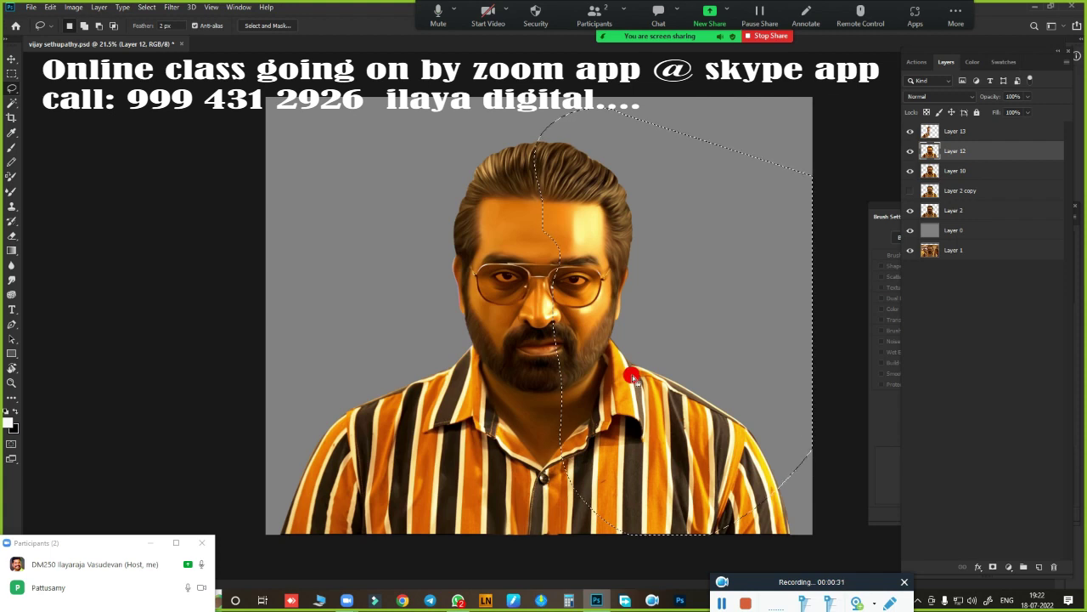
{"action": "key", "text": "ctrl+j"}
{"action": "scroll", "coordinate": [646, 274], "scroll_direction": "up", "scroll_amount": 1}
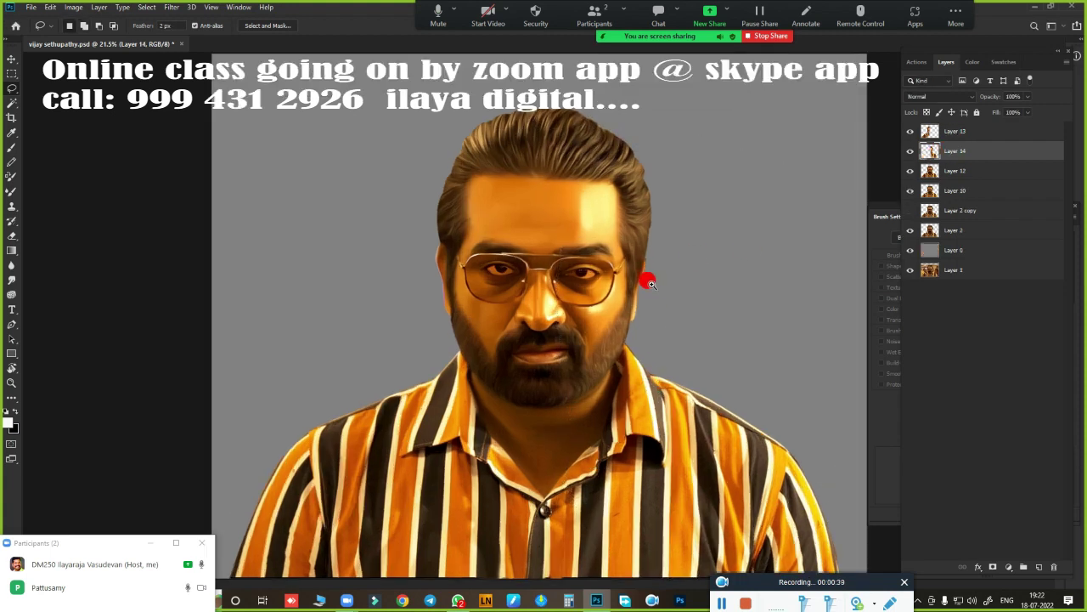
{"action": "scroll", "coordinate": [720, 247], "scroll_direction": "up", "scroll_amount": 2}
{"action": "scroll", "coordinate": [721, 247], "scroll_direction": "down", "scroll_amount": 1}
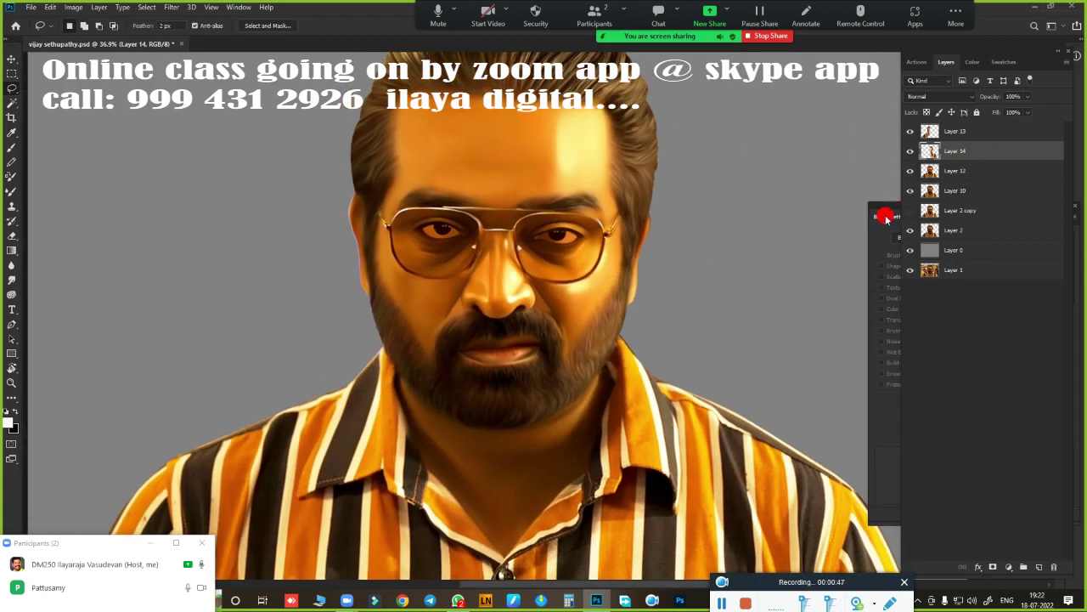
Tint Layer 13 with Color Balance, shifting toward magenta and blue.
{"action": "left_click", "coordinate": [976, 136]}
{"action": "key", "text": "ctrl+u"}
{"action": "left_click", "coordinate": [890, 95]}
{"action": "key", "text": "ctrl+b"}
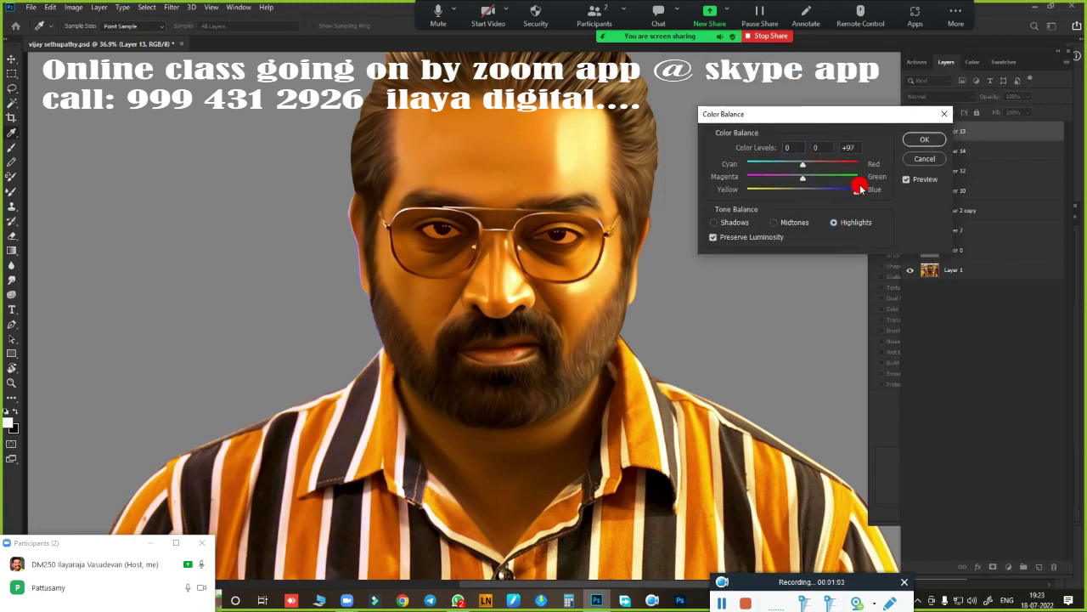
{"action": "left_click_drag", "start_coordinate": [860, 188], "coordinate": [764, 185]}
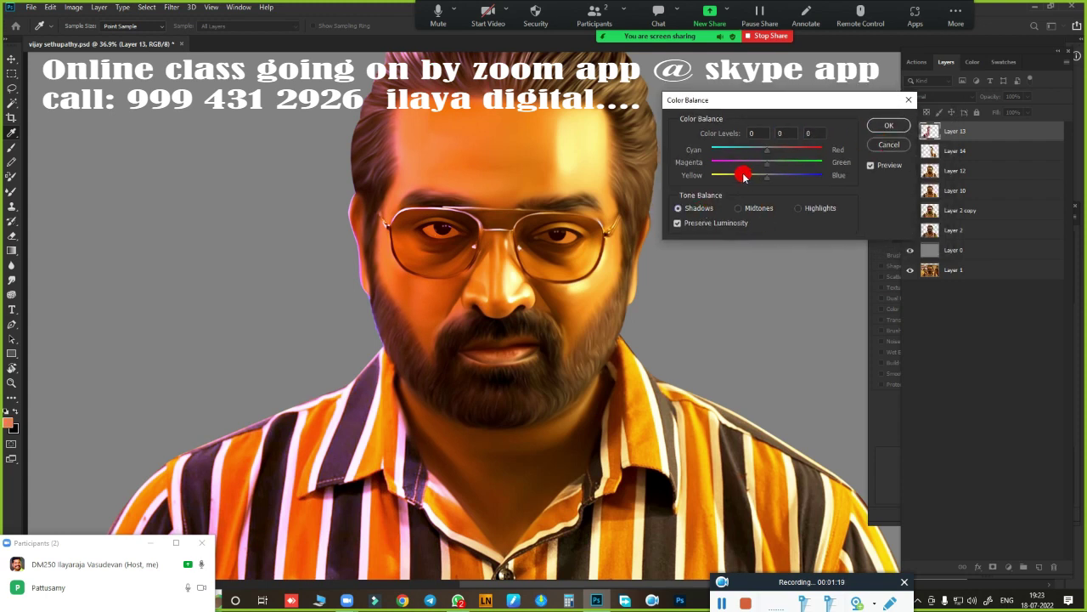
{"action": "left_click_drag", "start_coordinate": [743, 176], "coordinate": [785, 177]}
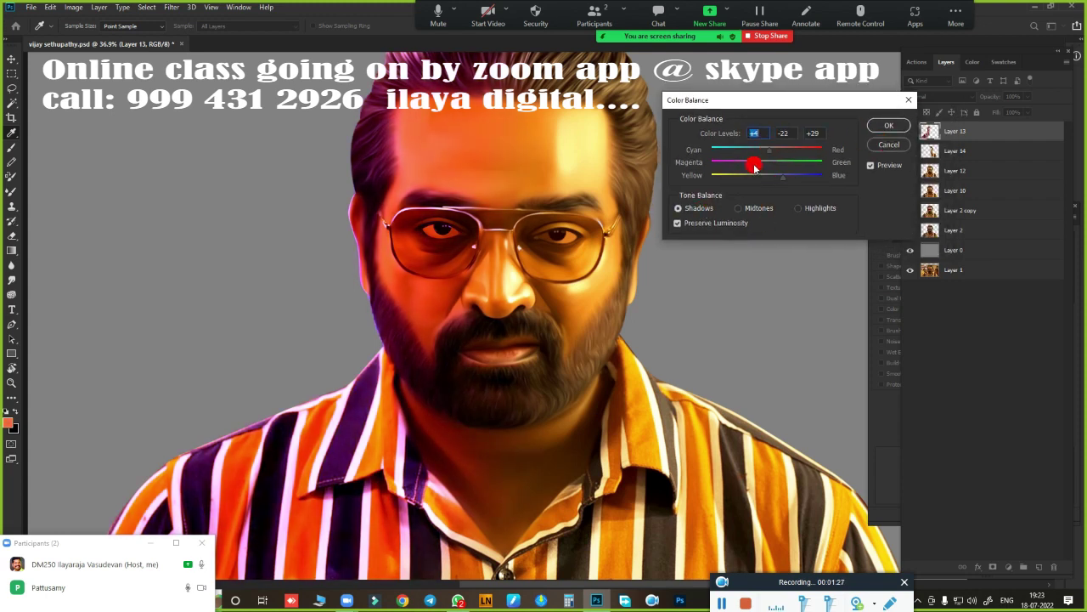
{"action": "key", "text": "e"}
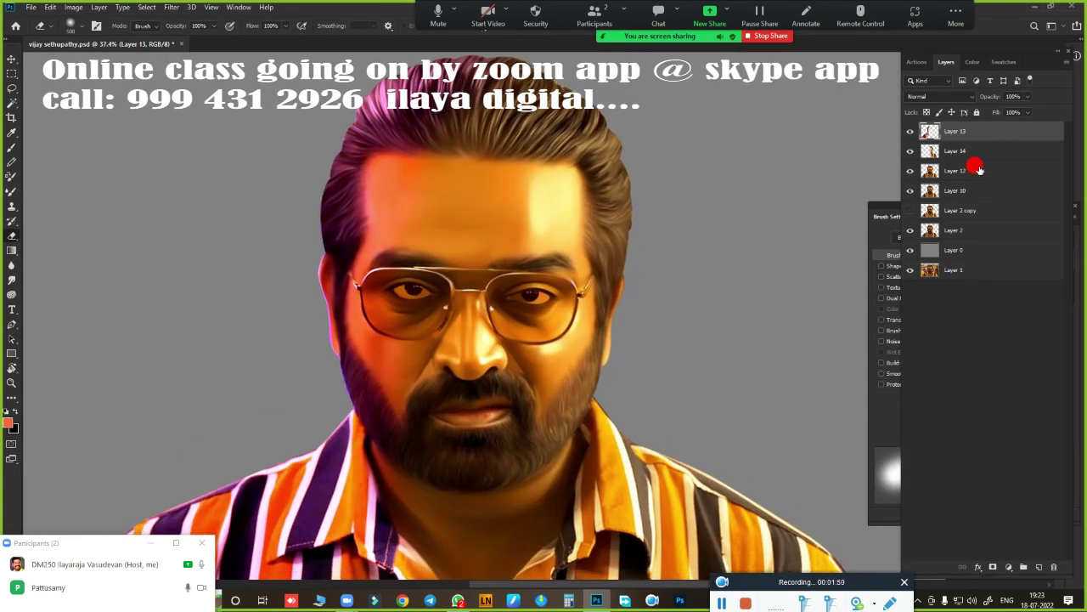
Warm Layer 14 toward yellow with a Color Balance adjustment.
{"action": "left_click", "coordinate": [954, 151]}
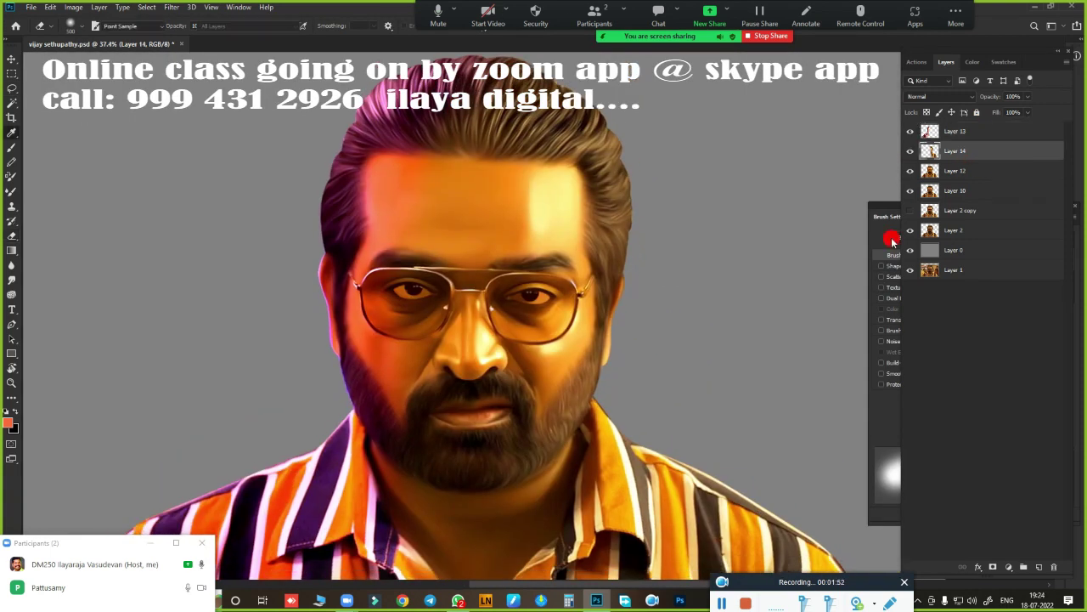
{"action": "key", "text": "ctrl+b"}
{"action": "left_click_drag", "start_coordinate": [767, 176], "coordinate": [757, 179]}
{"action": "left_click", "coordinate": [883, 126]}
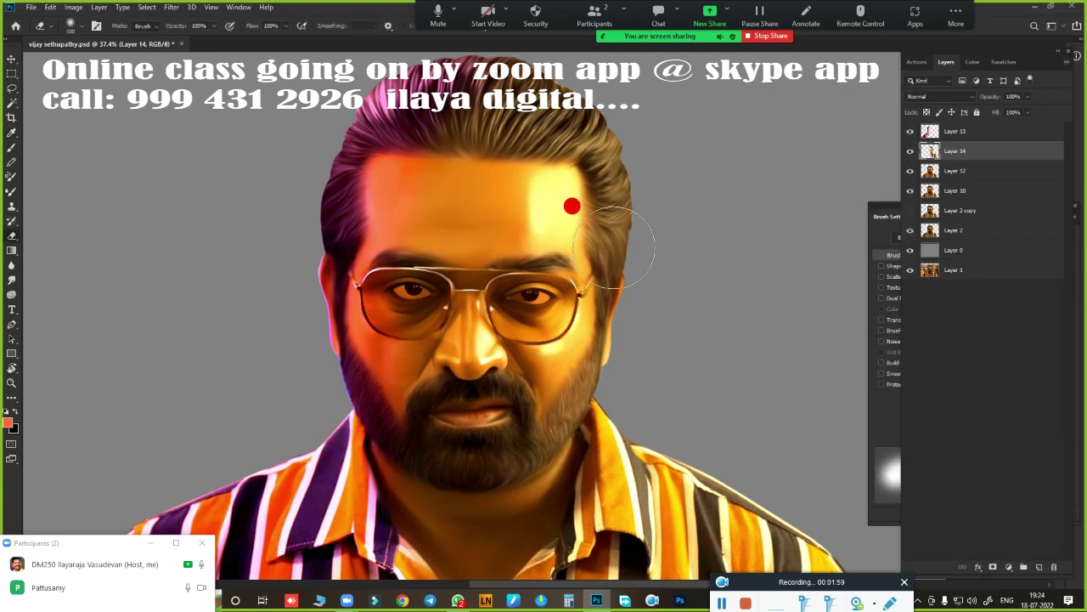
Brighten the highlights of Layer 13 with an RGB Curves adjustment.
{"action": "key", "text": "alt+bracketright"}
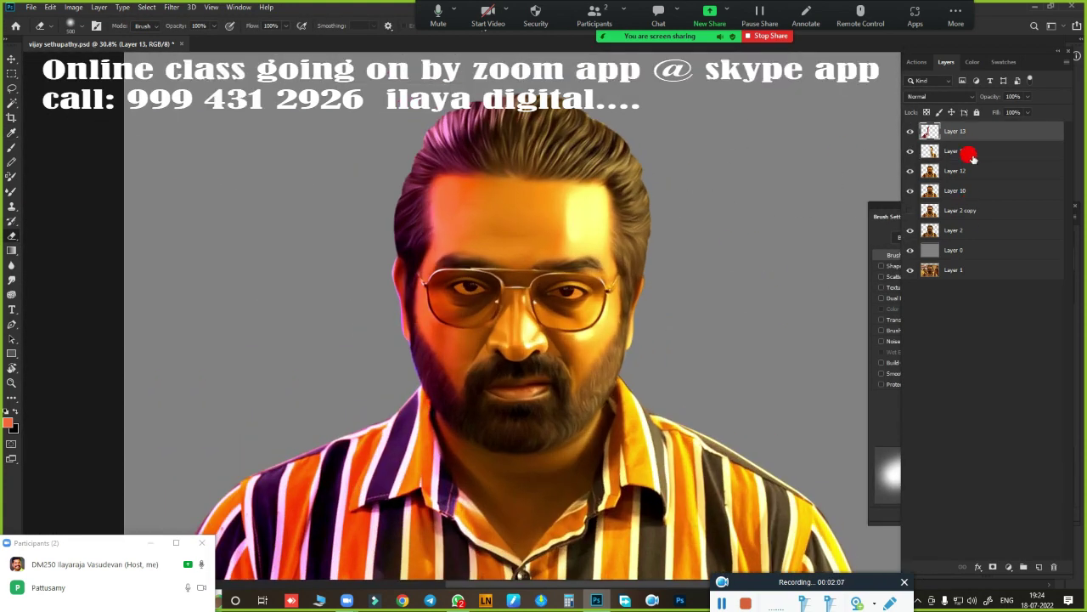
{"action": "key", "text": "ctrl+m"}
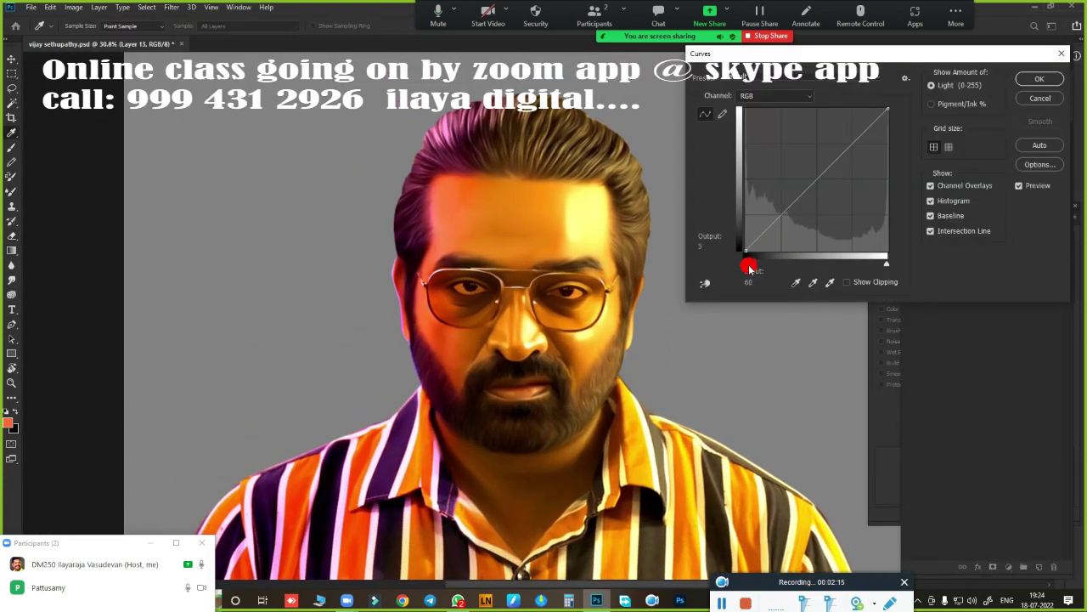
{"action": "left_click_drag", "start_coordinate": [747, 264], "coordinate": [753, 264]}
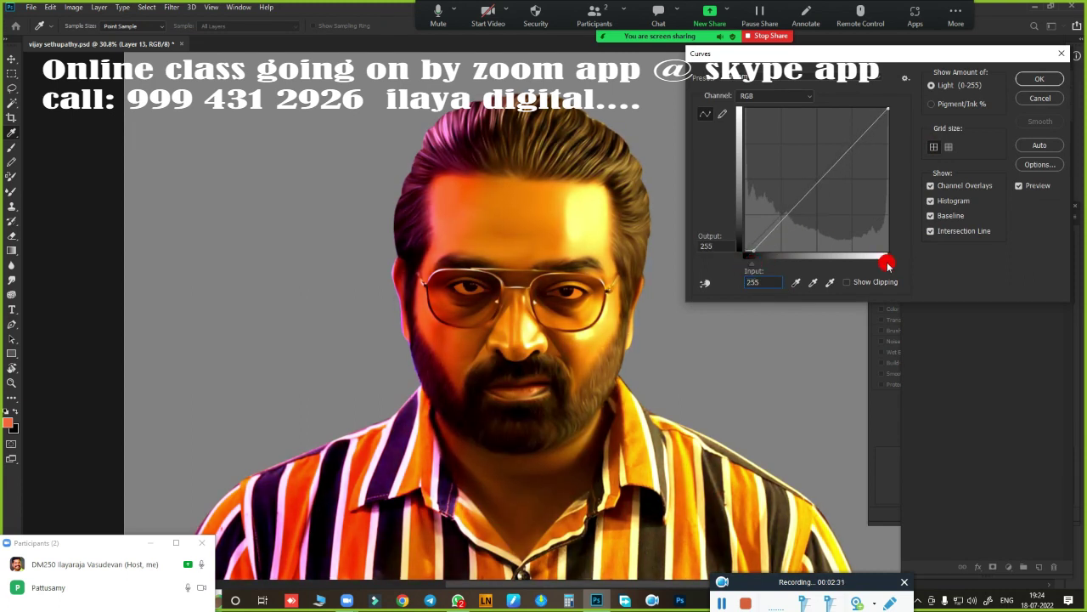
{"action": "left_click_drag", "start_coordinate": [888, 264], "coordinate": [879, 265]}
In Curves, remove blue from the shadows, boost it overall, and apply.
{"action": "left_click", "coordinate": [770, 96]}
{"action": "left_click", "coordinate": [756, 136]}
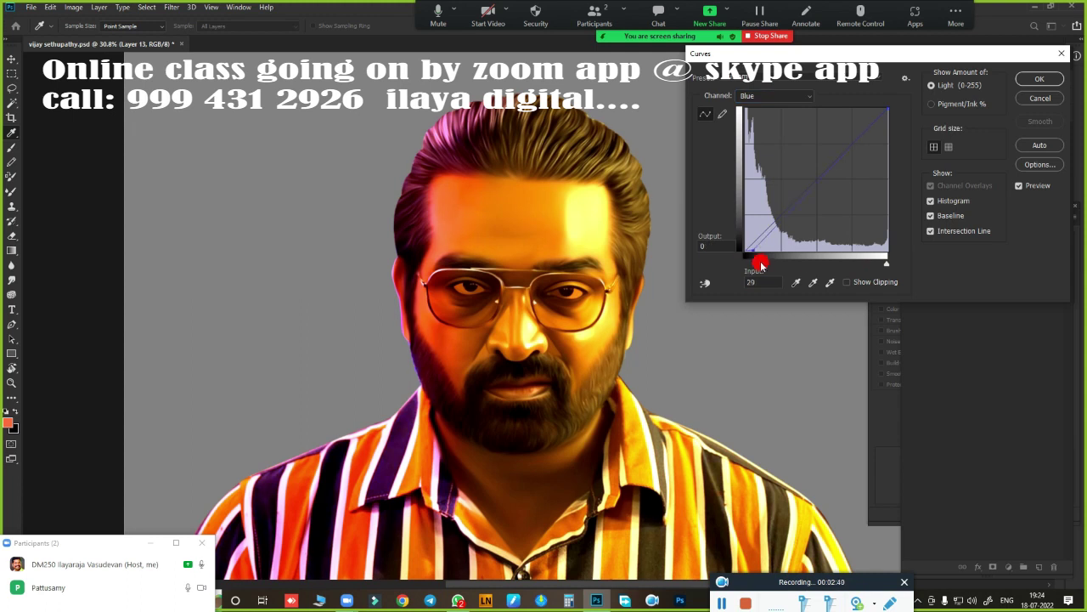
{"action": "left_click_drag", "start_coordinate": [761, 265], "coordinate": [775, 265]}
{"action": "mouse_move", "coordinate": [875, 268]}
{"action": "left_mouse_down"}
{"action": "mouse_move", "coordinate": [774, 274]}
{"action": "mouse_move", "coordinate": [889, 268]}
{"action": "left_mouse_up"}
{"action": "left_click", "coordinate": [775, 98]}
{"action": "key", "text": "Return"}
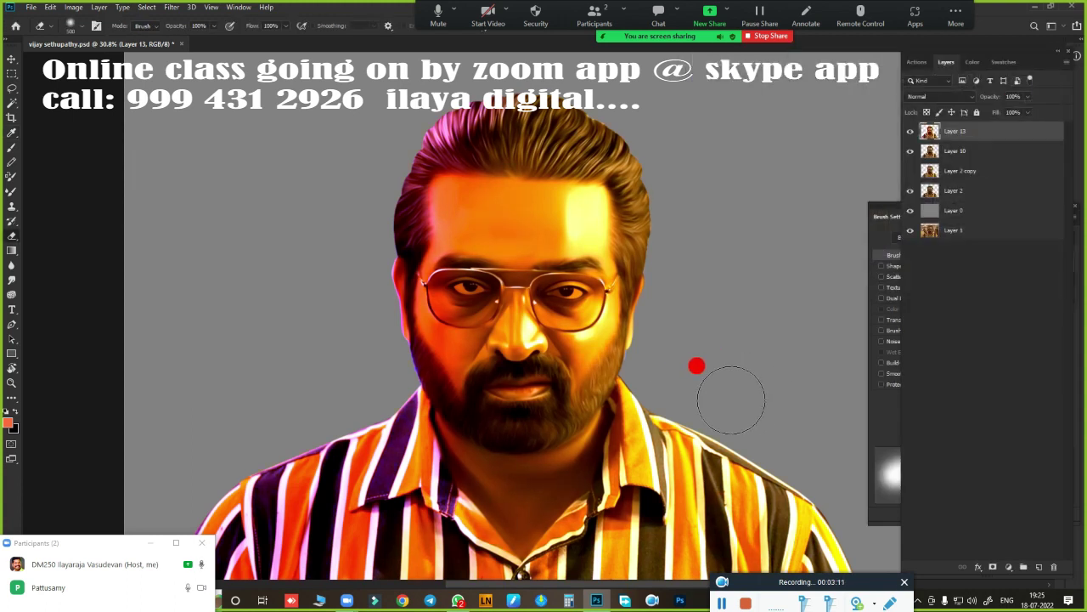
Lower the image resolution in the Image Size dialog.
{"action": "scroll", "coordinate": [686, 294], "scroll_direction": "down", "scroll_amount": 3}
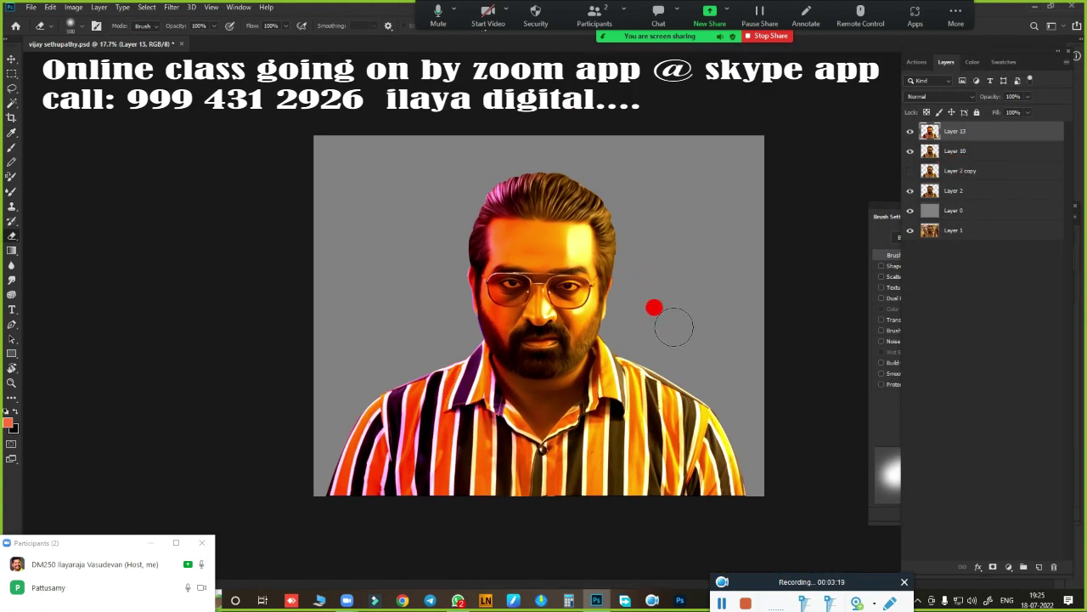
{"action": "scroll", "coordinate": [541, 290], "scroll_direction": "up", "scroll_amount": 5}
{"action": "scroll", "coordinate": [543, 315], "scroll_direction": "up", "scroll_amount": 3}
{"action": "scroll", "coordinate": [609, 294], "scroll_direction": "down", "scroll_amount": 8}
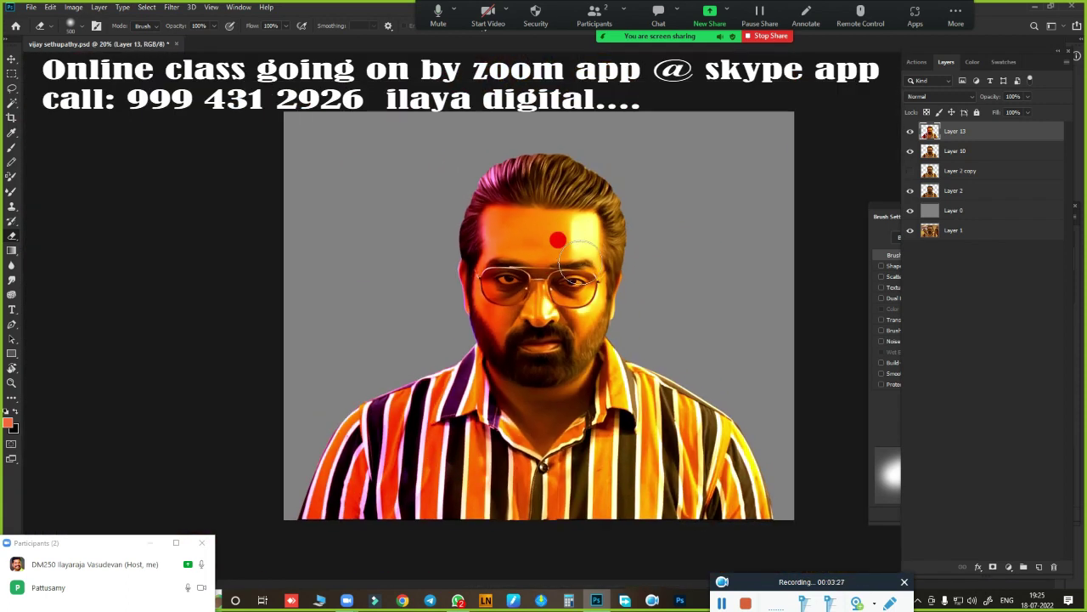
{"action": "key", "text": "ctrl+alt+i"}
{"action": "left_click_drag", "start_coordinate": [271, 217], "coordinate": [255, 213]}
{"action": "left_click", "coordinate": [286, 291]}
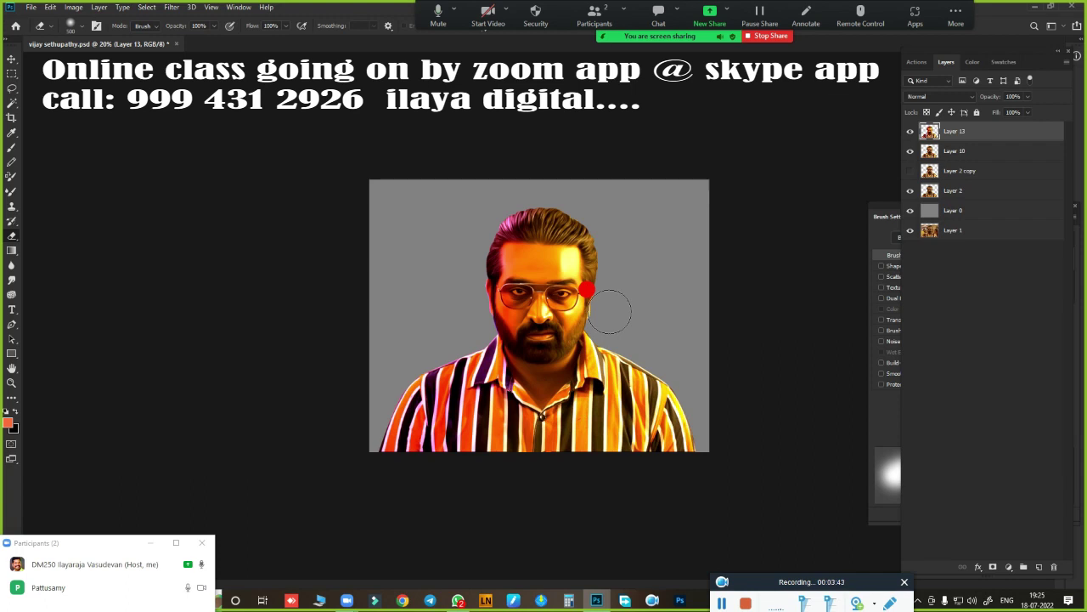
Switch to the Brush and sample the pink hair colour as foreground.
{"action": "key", "text": "b"}
{"action": "right_click", "coordinate": [399, 283]}
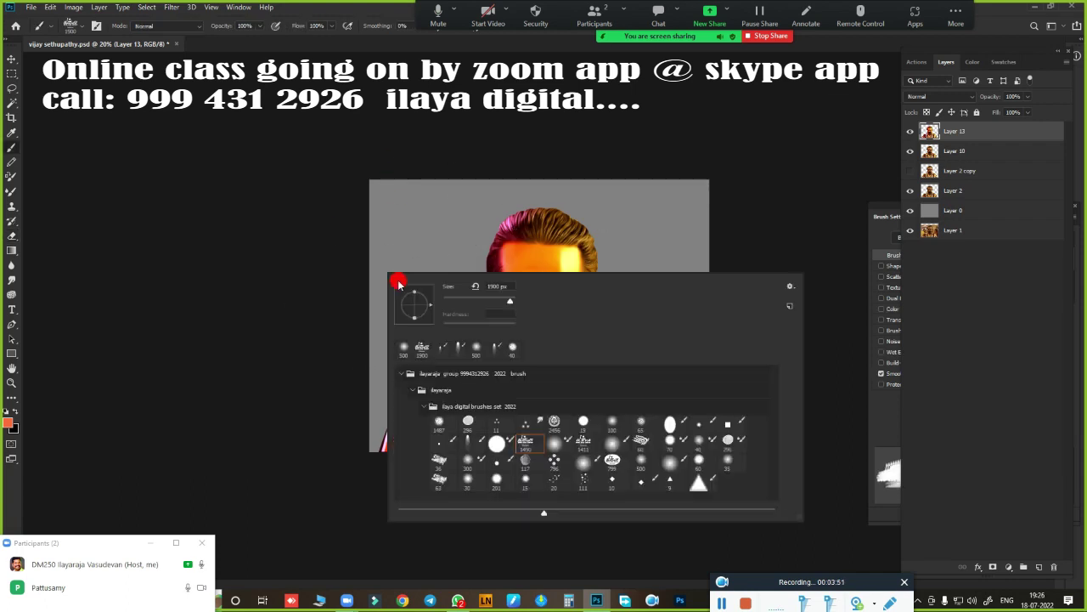
{"action": "left_click", "coordinate": [762, 219]}
{"action": "scroll", "coordinate": [534, 306], "scroll_direction": "up", "scroll_amount": 5}
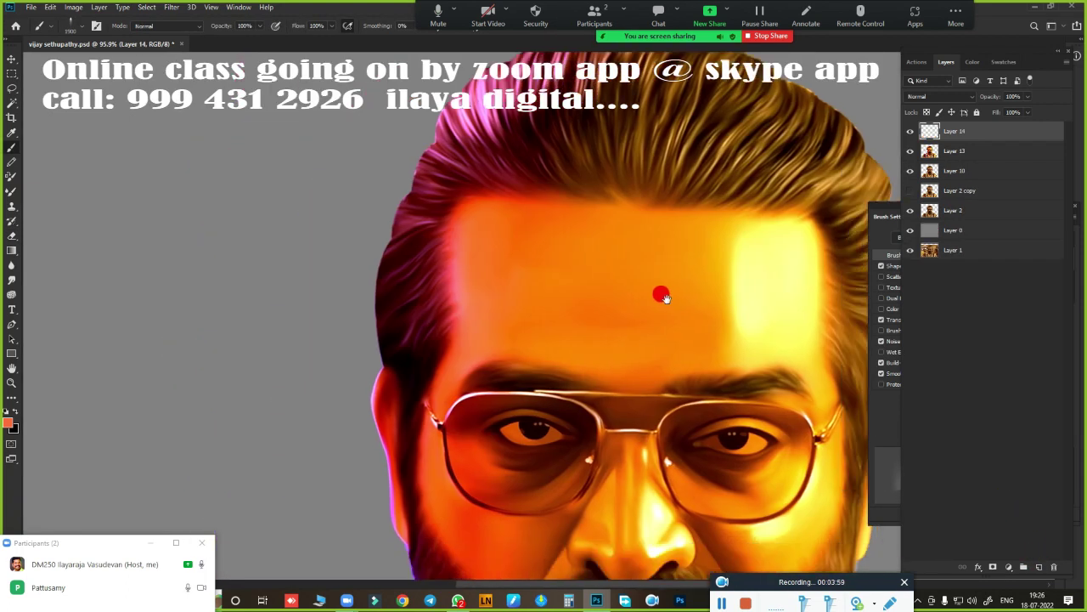
{"action": "scroll", "coordinate": [510, 359], "scroll_direction": "up", "scroll_amount": 3}
{"action": "key", "text": "i"}
{"action": "left_click", "coordinate": [8, 422]}
{"action": "left_click", "coordinate": [345, 253]}
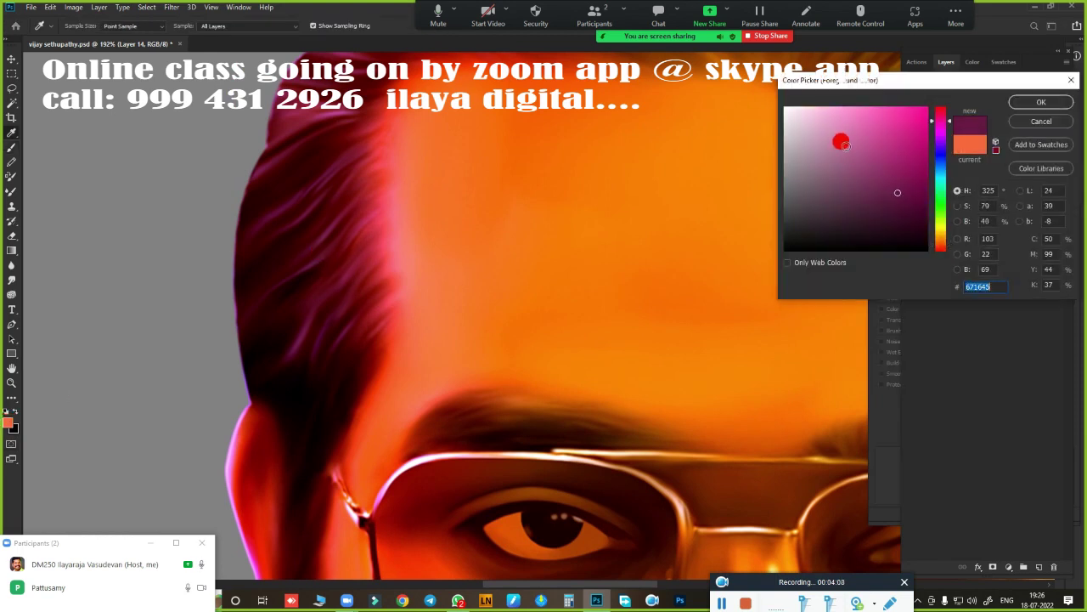
{"action": "key", "text": "Return"}
Change the foreground to a brighter pink paint colour.
{"action": "key", "text": "b"}
{"action": "scroll", "coordinate": [287, 255], "scroll_direction": "up", "scroll_amount": 2}
{"action": "scroll", "coordinate": [298, 364], "scroll_direction": "up", "scroll_amount": 5}
{"action": "scroll", "coordinate": [280, 357], "scroll_direction": "down", "scroll_amount": 6}
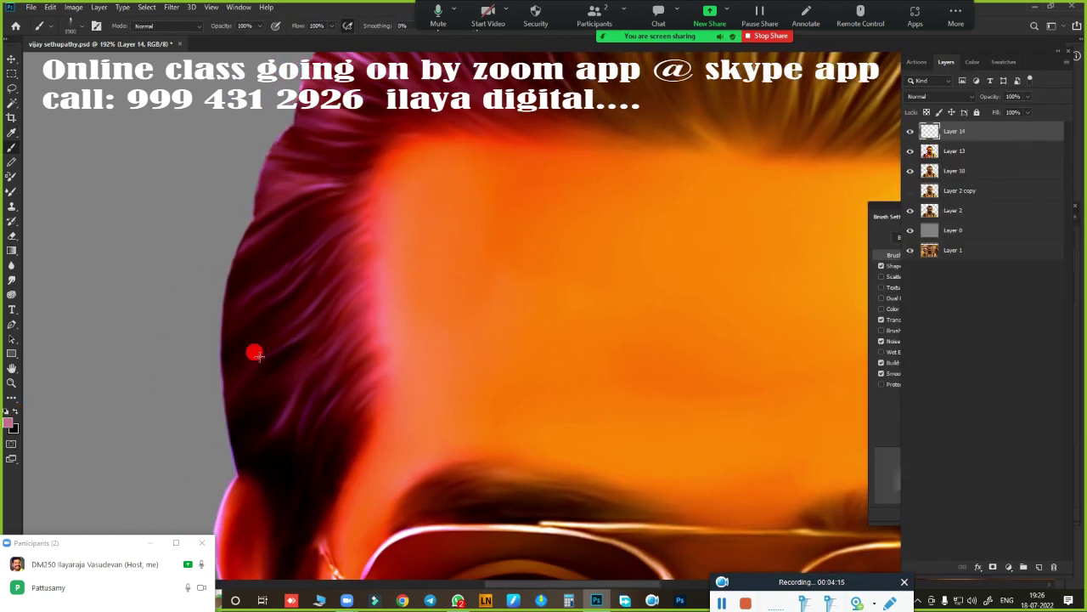
{"action": "key", "text": "i"}
{"action": "left_click", "coordinate": [8, 422]}
{"action": "left_click", "coordinate": [840, 136]}
{"action": "key", "text": "Return"}
{"action": "key", "text": "b"}
Enable Shape Dynamics so brush size follows pen pressure.
{"action": "left_click", "coordinate": [907, 266]}
{"action": "left_click", "coordinate": [1019, 260]}
{"action": "left_click", "coordinate": [1030, 287]}
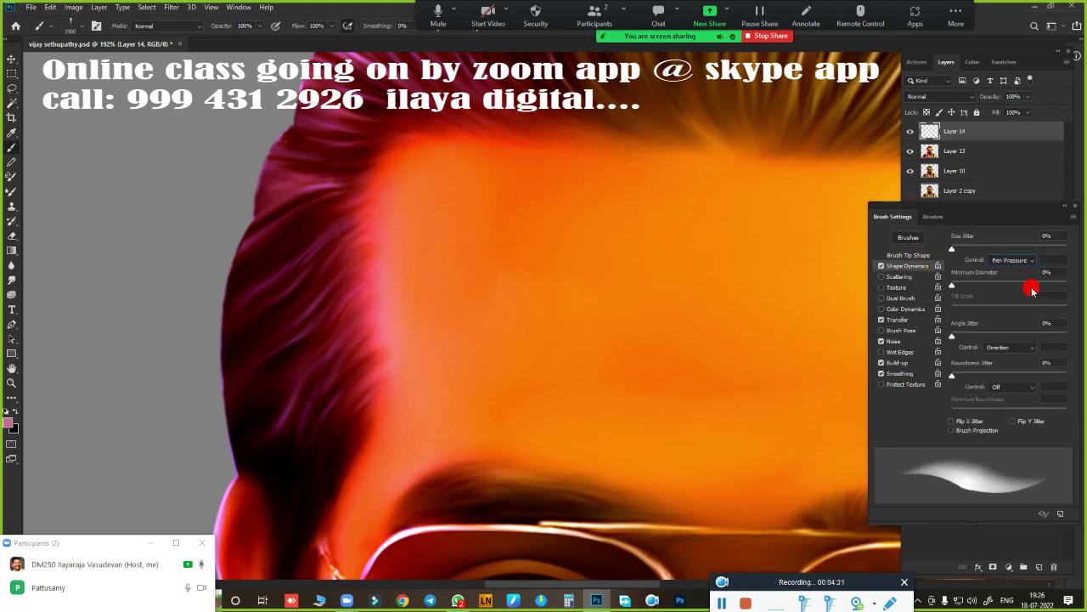
{"action": "key", "text": "F5"}
Rotate the canvas along the hair and paint light strands across the dark hair.
{"action": "key", "text": "r"}
{"action": "left_click_drag", "start_coordinate": [478, 344], "coordinate": [470, 297]}
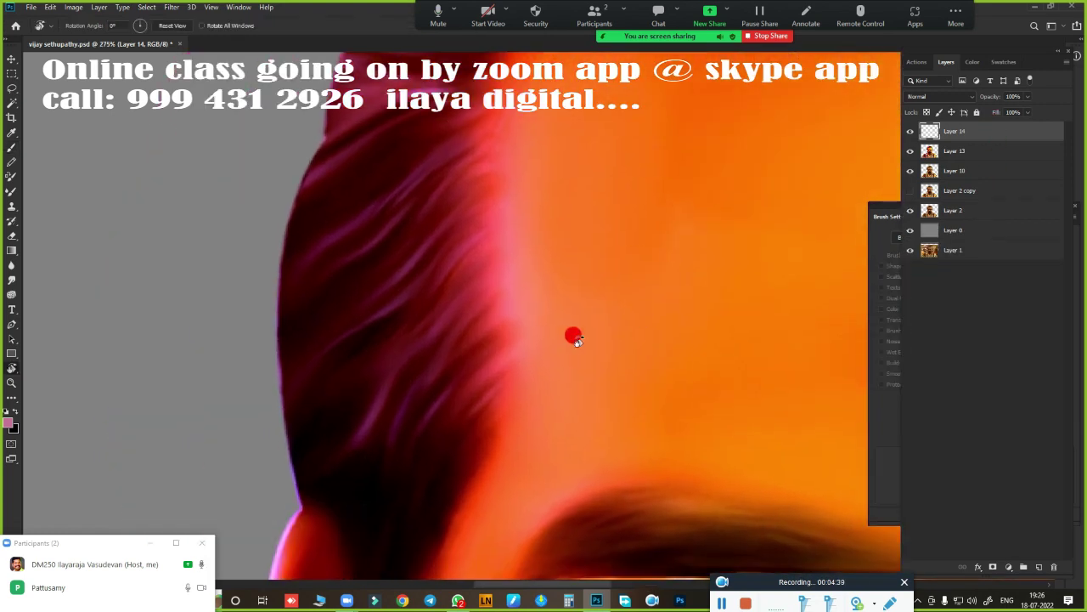
{"action": "scroll", "coordinate": [470, 297], "scroll_direction": "up", "scroll_amount": 2}
{"action": "key", "text": "b"}
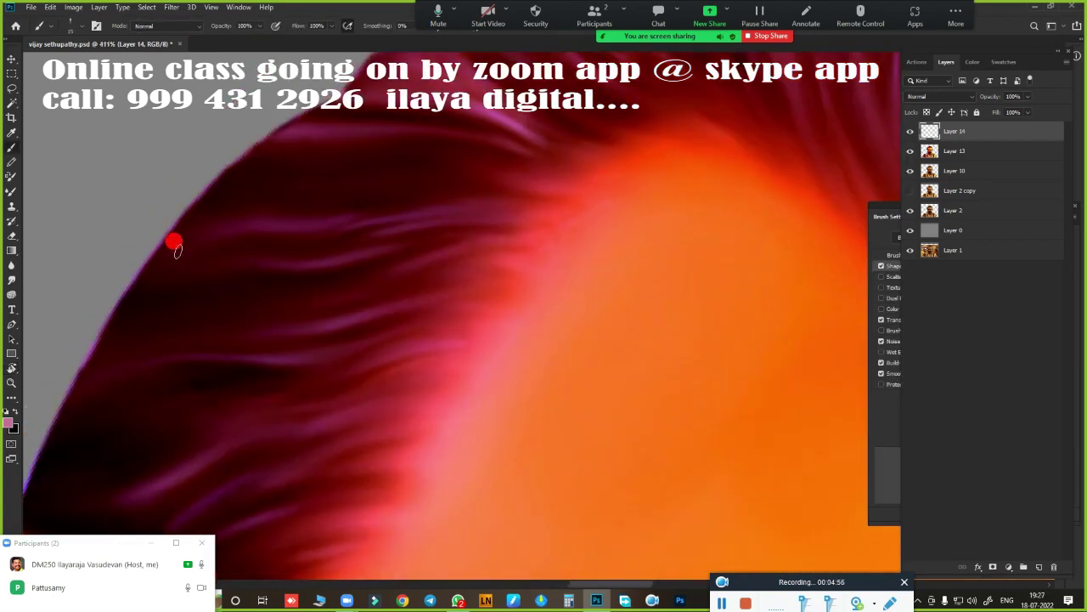
{"action": "left_click_drag", "start_coordinate": [158, 314], "coordinate": [289, 238]}
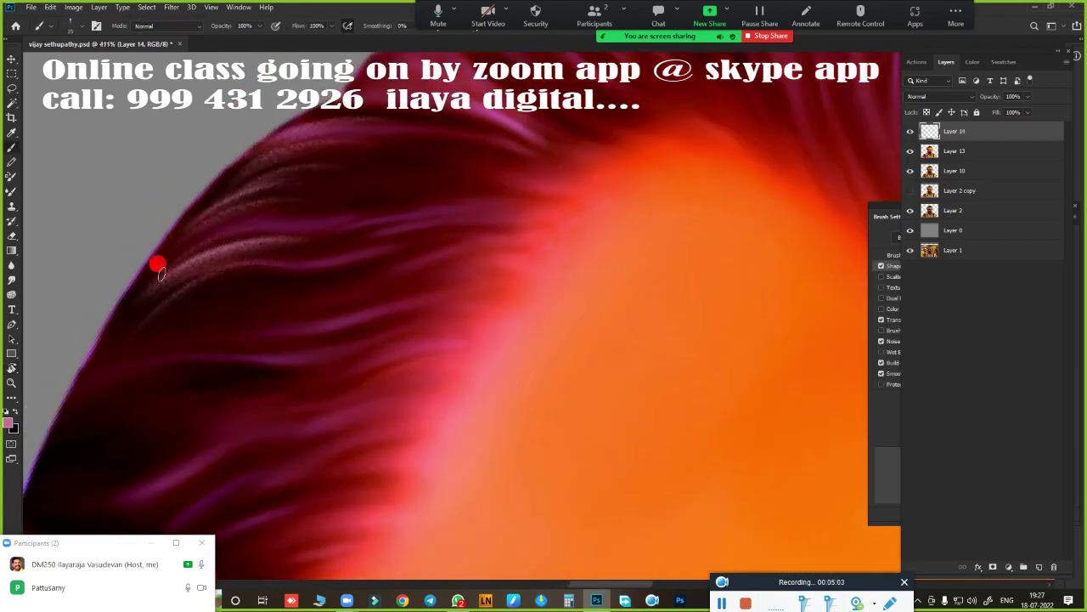
{"action": "left_click_drag", "start_coordinate": [381, 227], "coordinate": [556, 206]}
{"action": "left_click_drag", "start_coordinate": [407, 188], "coordinate": [552, 160]}
{"action": "left_click_drag", "start_coordinate": [364, 270], "coordinate": [525, 229]}
{"action": "left_click_drag", "start_coordinate": [347, 288], "coordinate": [486, 246]}
Re-rotate the view and paint strands along the hair edge and top of the hair.
{"action": "left_click_drag", "start_coordinate": [501, 438], "coordinate": [288, 268]}
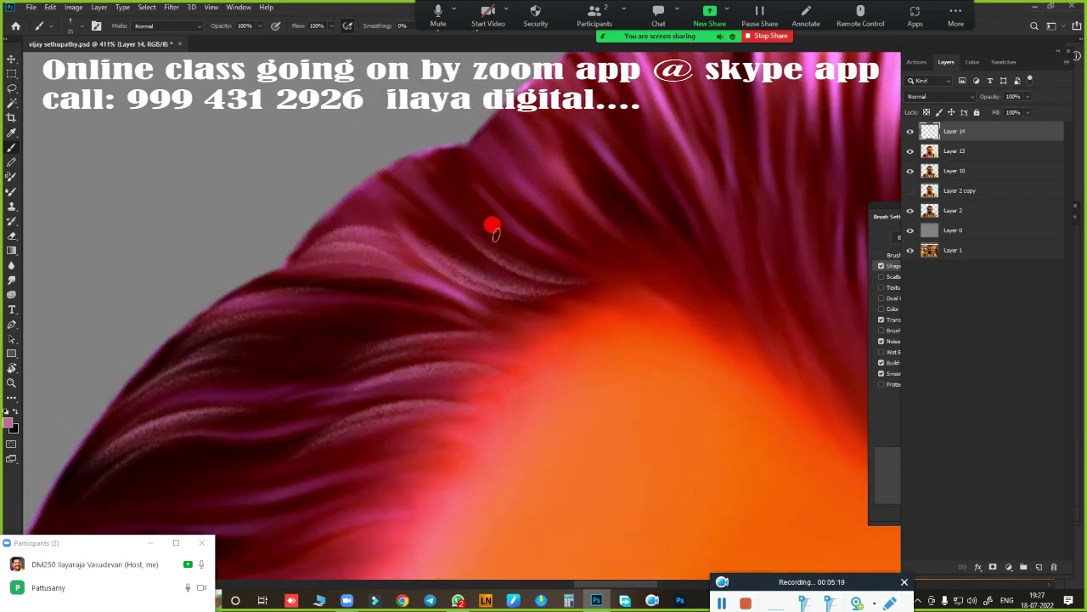
{"action": "mouse_move", "coordinate": [493, 226]}
{"action": "left_mouse_down"}
{"action": "mouse_move", "coordinate": [603, 226]}
{"action": "mouse_move", "coordinate": [243, 291]}
{"action": "mouse_move", "coordinate": [178, 360]}
{"action": "mouse_move", "coordinate": [456, 262]}
{"action": "mouse_move", "coordinate": [337, 325]}
{"action": "mouse_move", "coordinate": [537, 221]}
{"action": "left_mouse_up"}
{"action": "mouse_move", "coordinate": [166, 346]}
{"action": "left_mouse_down"}
{"action": "mouse_move", "coordinate": [405, 226]}
{"action": "mouse_move", "coordinate": [314, 179]}
{"action": "mouse_move", "coordinate": [427, 289]}
{"action": "mouse_move", "coordinate": [505, 186]}
{"action": "left_mouse_up"}
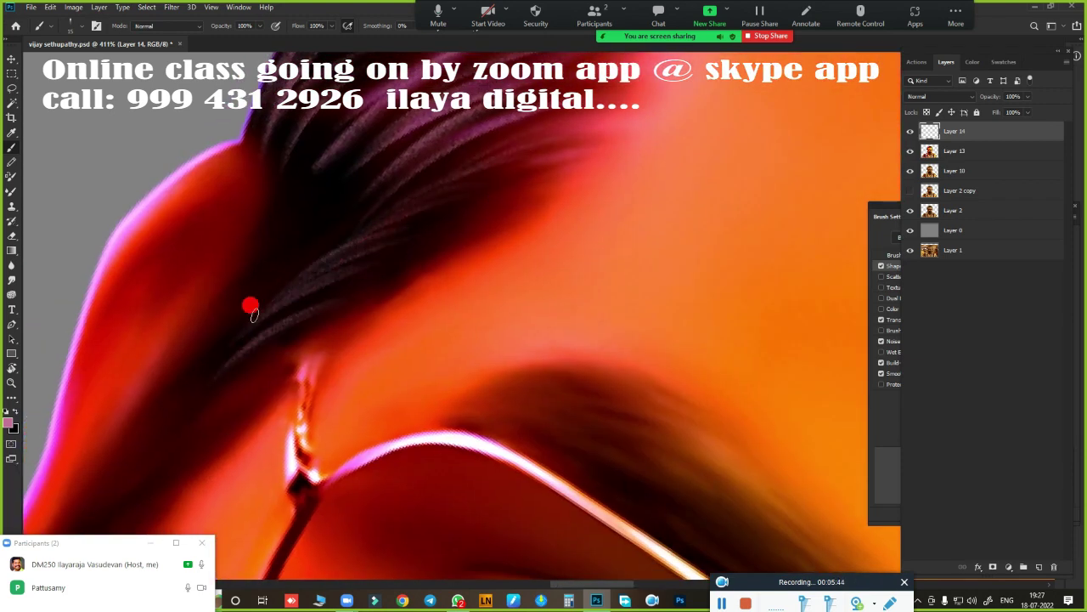
{"action": "mouse_move", "coordinate": [197, 483]}
{"action": "left_mouse_down"}
{"action": "mouse_move", "coordinate": [272, 230]}
{"action": "mouse_move", "coordinate": [300, 223]}
{"action": "mouse_move", "coordinate": [348, 327]}
{"action": "mouse_move", "coordinate": [253, 228]}
{"action": "mouse_move", "coordinate": [464, 383]}
{"action": "mouse_move", "coordinate": [483, 315]}
{"action": "mouse_move", "coordinate": [291, 170]}
{"action": "left_mouse_up"}
{"action": "key", "text": "ctrl+minus"}
{"action": "scroll", "coordinate": [556, 369], "scroll_direction": "up", "scroll_amount": 2}
{"action": "scroll", "coordinate": [509, 391], "scroll_direction": "up", "scroll_amount": 2}
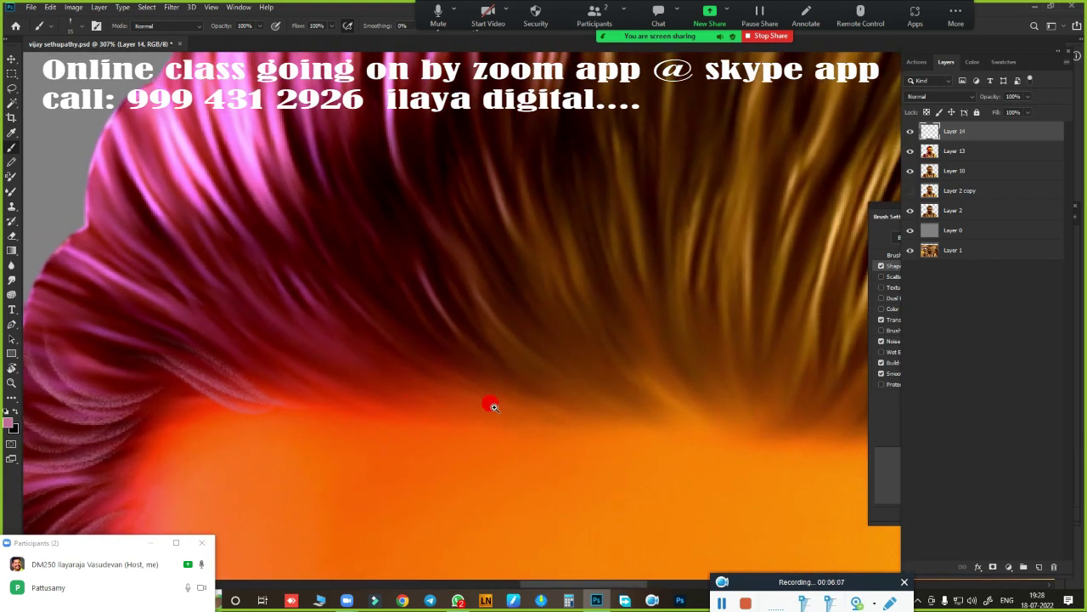
{"action": "scroll", "coordinate": [339, 306], "scroll_direction": "up", "scroll_amount": 2}
Paint more light strands across the pink hair and into the golden hair.
{"action": "mouse_move", "coordinate": [211, 248]}
{"action": "left_mouse_down"}
{"action": "mouse_move", "coordinate": [402, 346]}
{"action": "mouse_move", "coordinate": [353, 332]}
{"action": "left_mouse_up"}
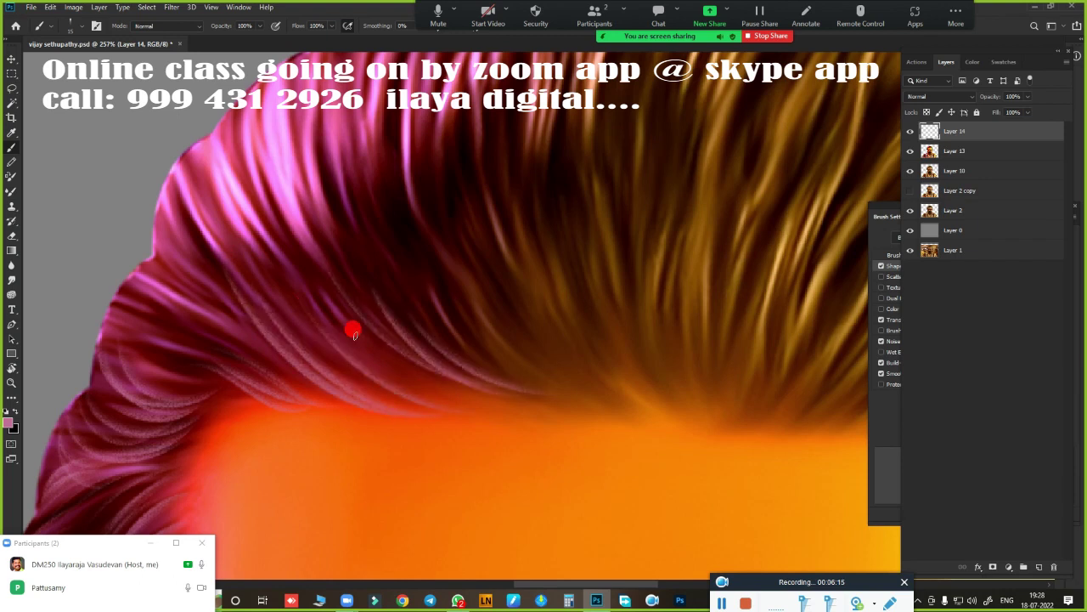
{"action": "left_click_drag", "start_coordinate": [251, 171], "coordinate": [327, 376]}
{"action": "scroll", "coordinate": [377, 473], "scroll_direction": "up", "scroll_amount": 3}
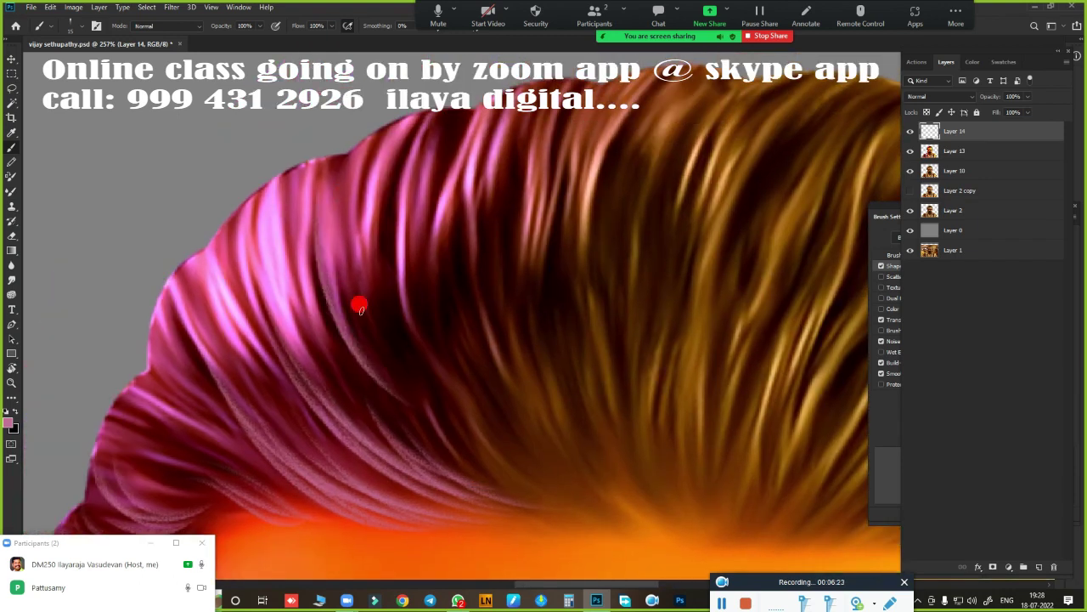
{"action": "left_click_drag", "start_coordinate": [359, 304], "coordinate": [306, 246]}
{"action": "scroll", "coordinate": [592, 393], "scroll_direction": "down", "scroll_amount": 2}
{"action": "left_click_drag", "start_coordinate": [478, 170], "coordinate": [422, 345]}
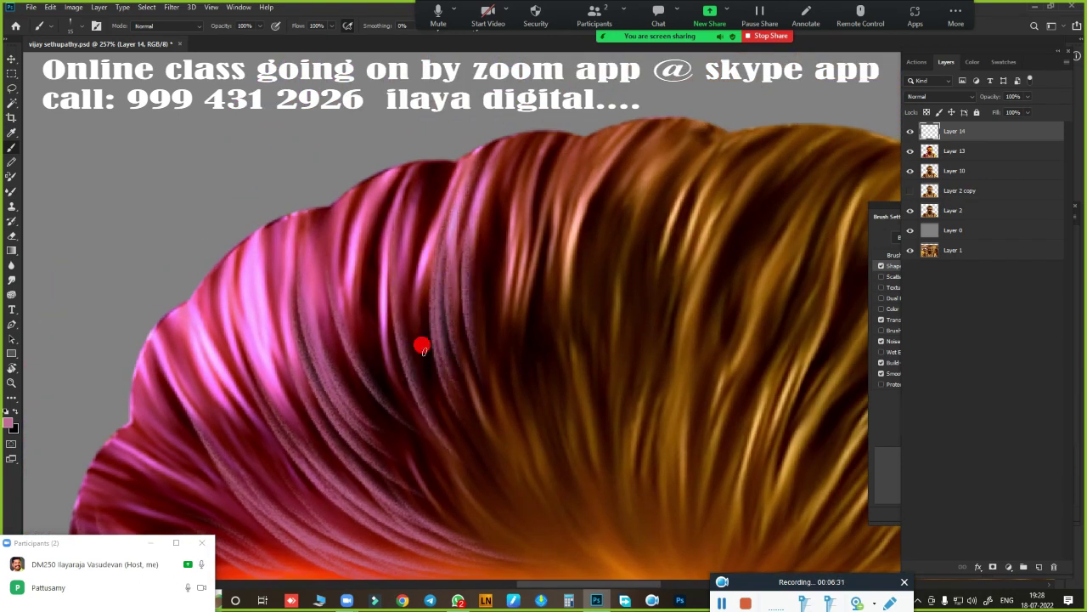
{"action": "mouse_move", "coordinate": [399, 174]}
{"action": "left_mouse_down"}
{"action": "mouse_move", "coordinate": [460, 266]}
{"action": "mouse_move", "coordinate": [425, 330]}
{"action": "mouse_move", "coordinate": [429, 391]}
{"action": "left_mouse_up"}
{"action": "scroll", "coordinate": [485, 318], "scroll_direction": "down", "scroll_amount": 3}
{"action": "scroll", "coordinate": [498, 391], "scroll_direction": "up", "scroll_amount": 3}
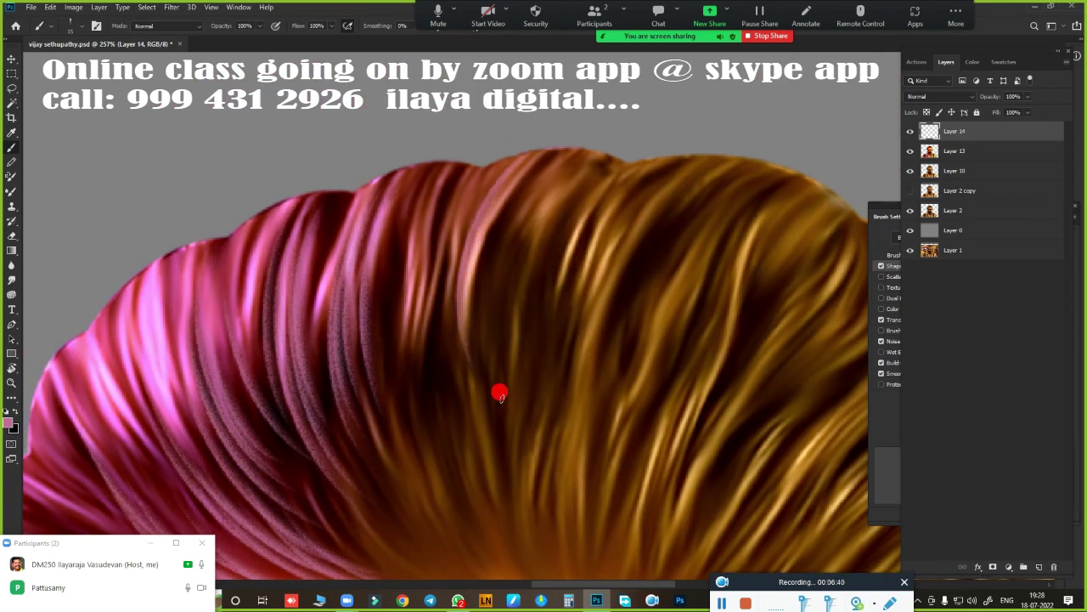
{"action": "left_click_drag", "start_coordinate": [476, 204], "coordinate": [459, 390]}
{"action": "left_click_drag", "start_coordinate": [417, 187], "coordinate": [447, 405]}
Add light strands along the hair edge and over the orange hair.
{"action": "scroll", "coordinate": [590, 388], "scroll_direction": "down", "scroll_amount": 2}
{"action": "scroll", "coordinate": [528, 443], "scroll_direction": "down", "scroll_amount": 3}
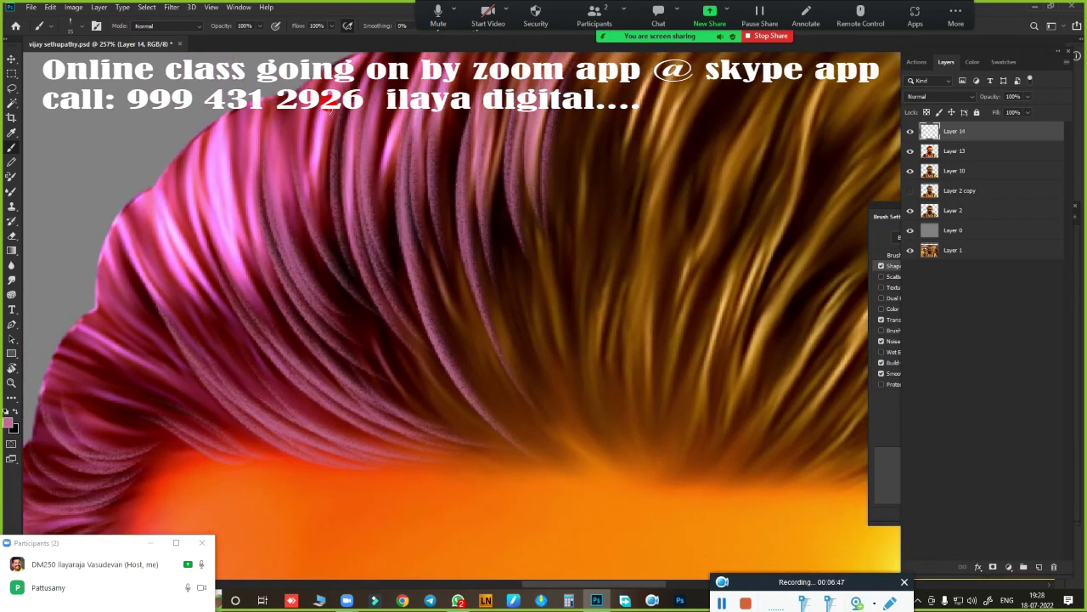
{"action": "scroll", "coordinate": [501, 461], "scroll_direction": "down", "scroll_amount": 3}
{"action": "scroll", "coordinate": [485, 348], "scroll_direction": "up", "scroll_amount": 3}
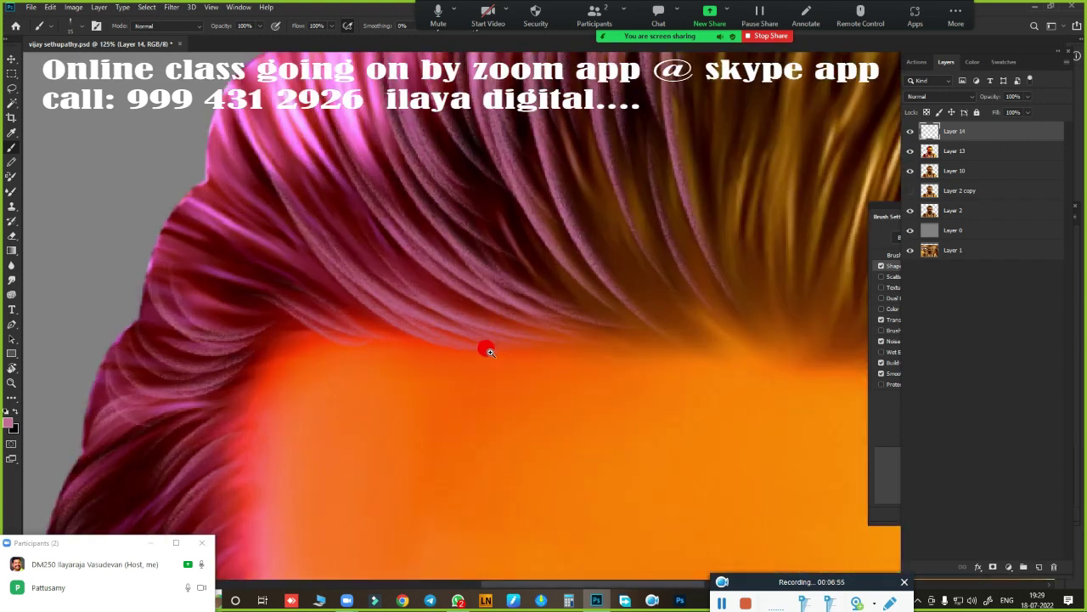
{"action": "scroll", "coordinate": [131, 401], "scroll_direction": "up", "scroll_amount": 2}
{"action": "left_click_drag", "start_coordinate": [132, 402], "coordinate": [170, 420]}
{"action": "scroll", "coordinate": [286, 260], "scroll_direction": "up", "scroll_amount": 2}
{"action": "left_click_drag", "start_coordinate": [286, 260], "coordinate": [374, 425]}
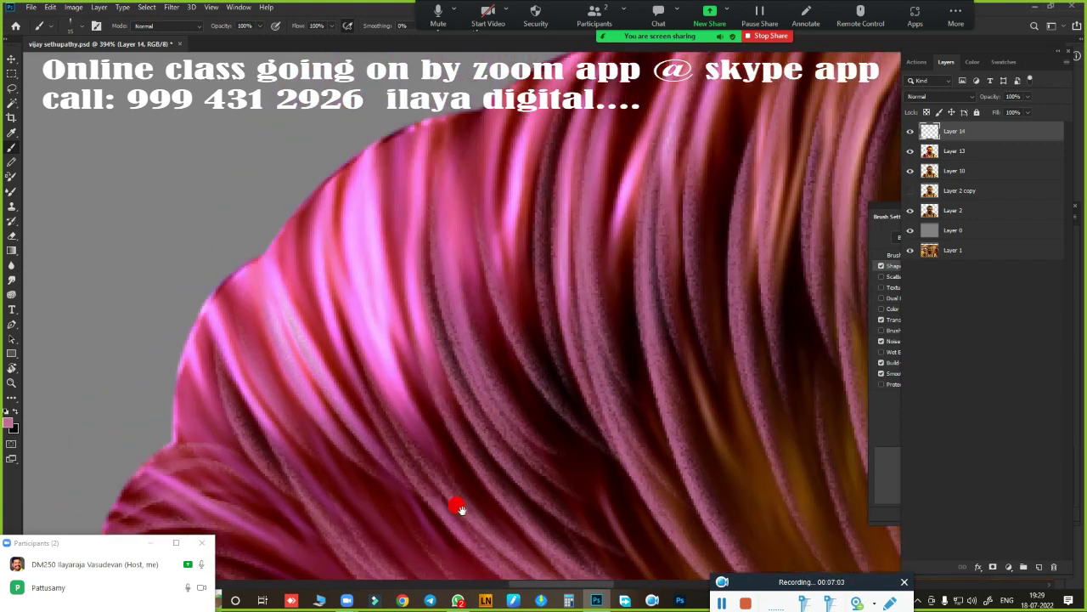
{"action": "scroll", "coordinate": [423, 233], "scroll_direction": "up", "scroll_amount": 2}
{"action": "scroll", "coordinate": [658, 283], "scroll_direction": "up", "scroll_amount": 2}
{"action": "scroll", "coordinate": [583, 165], "scroll_direction": "right", "scroll_amount": 2}
{"action": "mouse_move", "coordinate": [583, 165]}
{"action": "left_mouse_down"}
{"action": "mouse_move", "coordinate": [677, 456]}
{"action": "mouse_move", "coordinate": [733, 436]}
{"action": "left_mouse_up"}
{"action": "scroll", "coordinate": [732, 437], "scroll_direction": "down", "scroll_amount": 3}
{"action": "scroll", "coordinate": [340, 255], "scroll_direction": "up", "scroll_amount": 3}
{"action": "scroll", "coordinate": [519, 298], "scroll_direction": "down", "scroll_amount": 2}
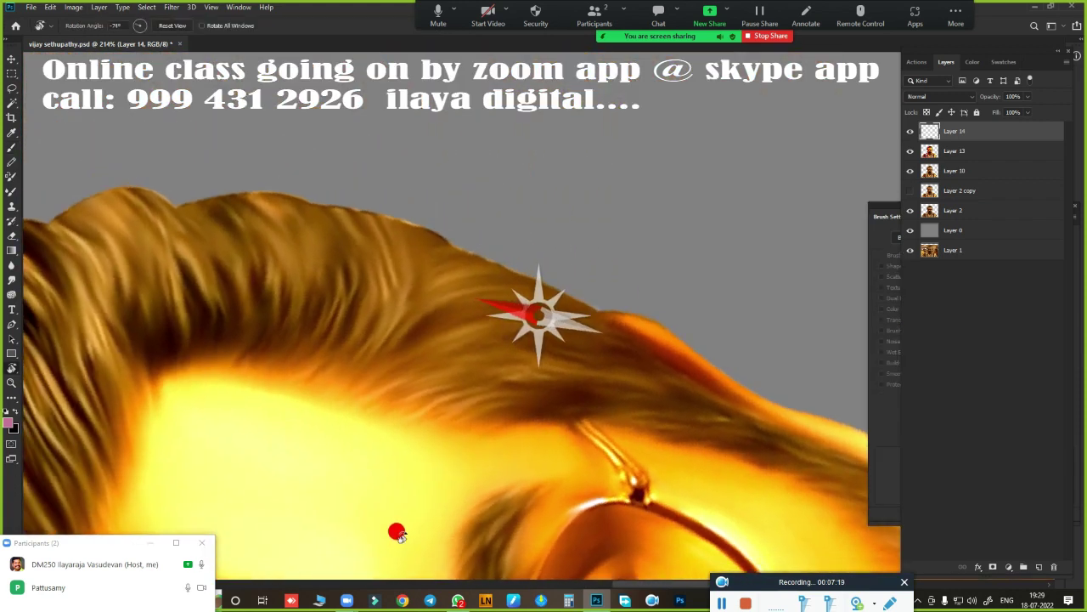
{"action": "scroll", "coordinate": [533, 311], "scroll_direction": "up", "scroll_amount": 1}
Choose a pale cream foreground and paint light strands across the upper hair.
{"action": "left_click", "coordinate": [11, 423]}
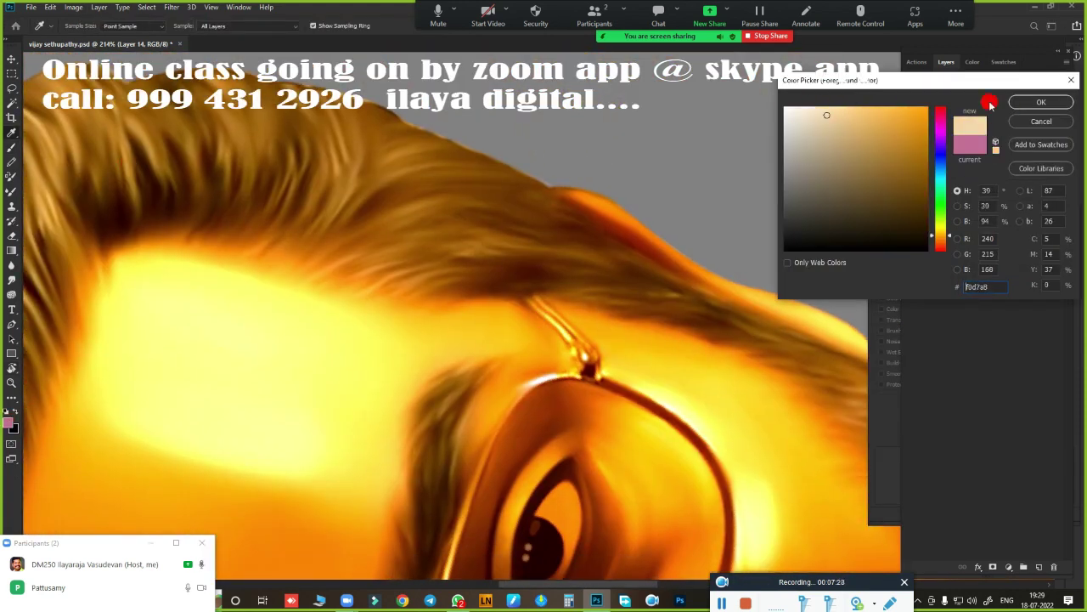
{"action": "left_click", "coordinate": [1040, 102]}
{"action": "scroll", "coordinate": [660, 260], "scroll_direction": "up", "scroll_amount": 1}
{"action": "scroll", "coordinate": [558, 324], "scroll_direction": "up", "scroll_amount": 1}
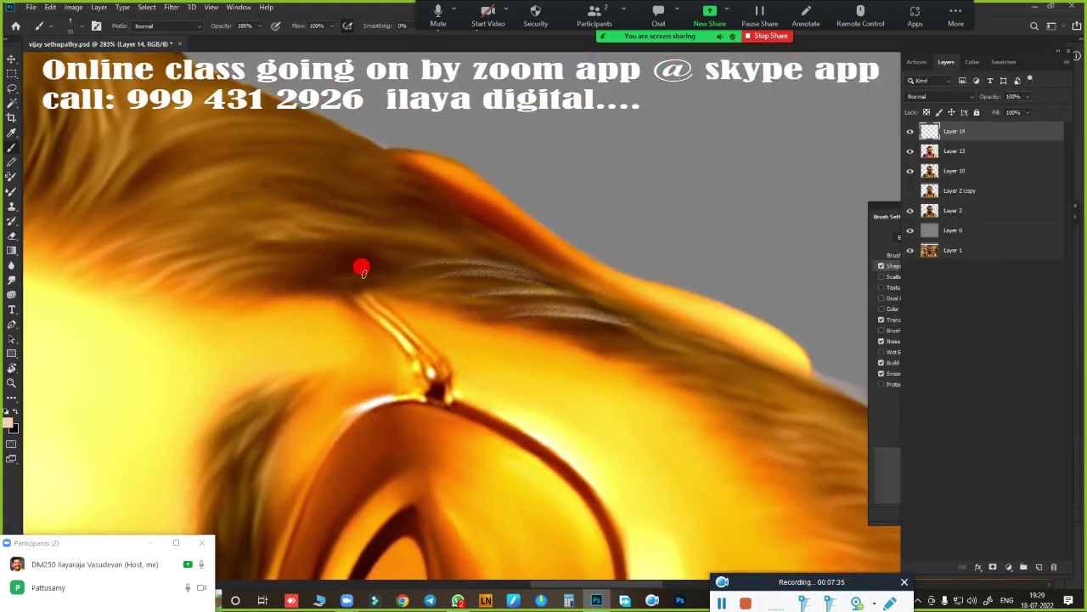
{"action": "scroll", "coordinate": [340, 203], "scroll_direction": "up", "scroll_amount": 1}
{"action": "scroll", "coordinate": [339, 204], "scroll_direction": "left", "scroll_amount": 3}
{"action": "left_click_drag", "start_coordinate": [563, 231], "coordinate": [424, 140]}
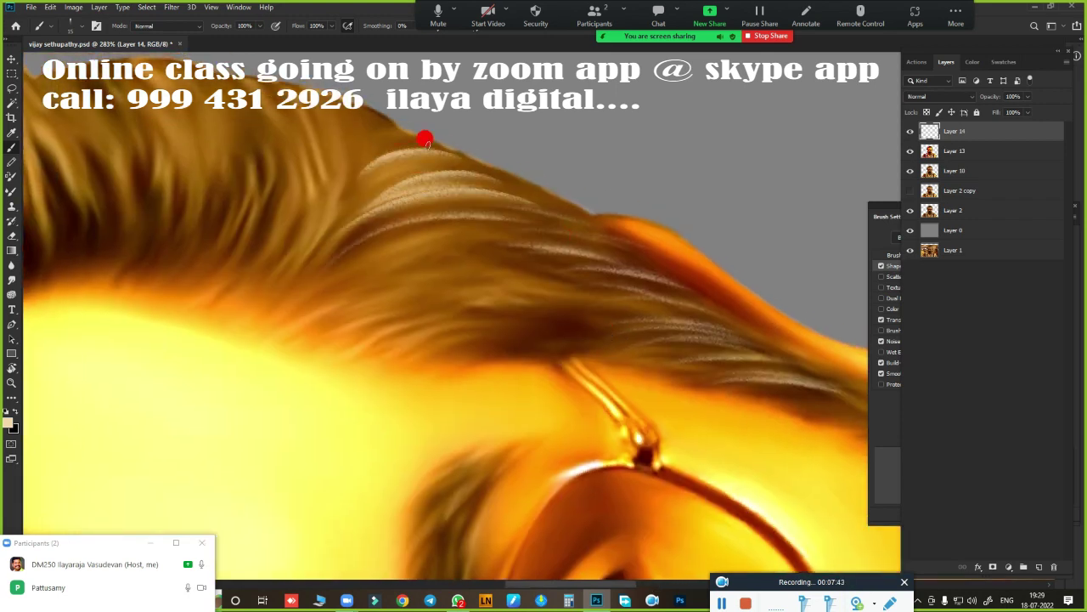
{"action": "left_click_drag", "start_coordinate": [320, 349], "coordinate": [529, 352]}
Turn the canvas so the hair runs vertically and paint cream strands along the lower edge.
{"action": "scroll", "coordinate": [529, 351], "scroll_direction": "down", "scroll_amount": 2}
{"action": "scroll", "coordinate": [529, 352], "scroll_direction": "right", "scroll_amount": 3}
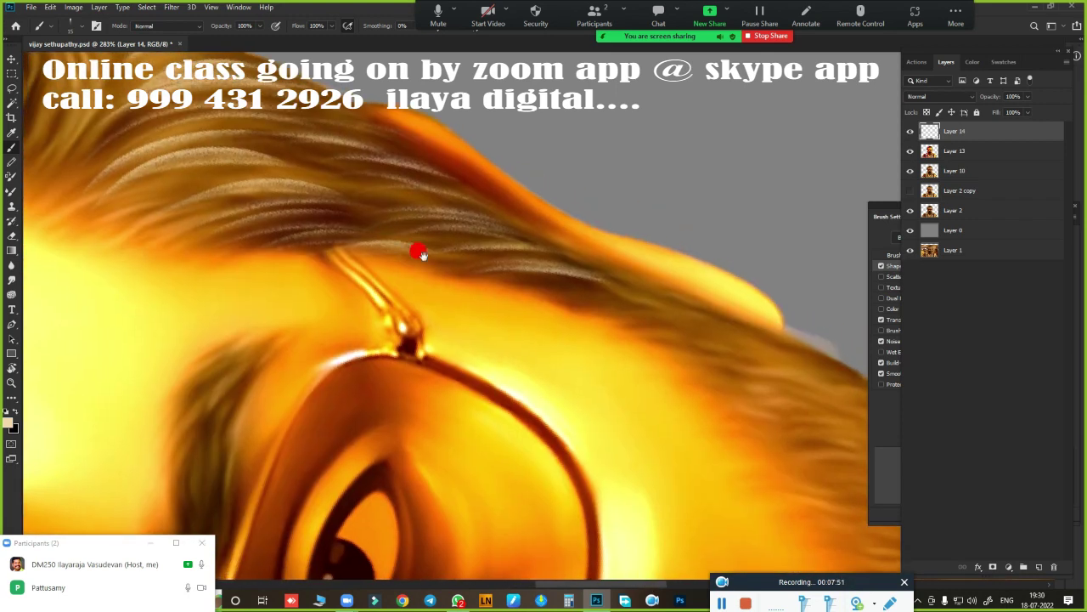
{"action": "scroll", "coordinate": [516, 348], "scroll_direction": "left", "scroll_amount": 3}
{"action": "key", "text": "r"}
{"action": "mouse_move", "coordinate": [291, 343]}
{"action": "left_mouse_down"}
{"action": "mouse_move", "coordinate": [531, 332]}
{"action": "mouse_move", "coordinate": [508, 293]}
{"action": "mouse_move", "coordinate": [348, 253]}
{"action": "left_mouse_up"}
{"action": "key", "text": "b"}
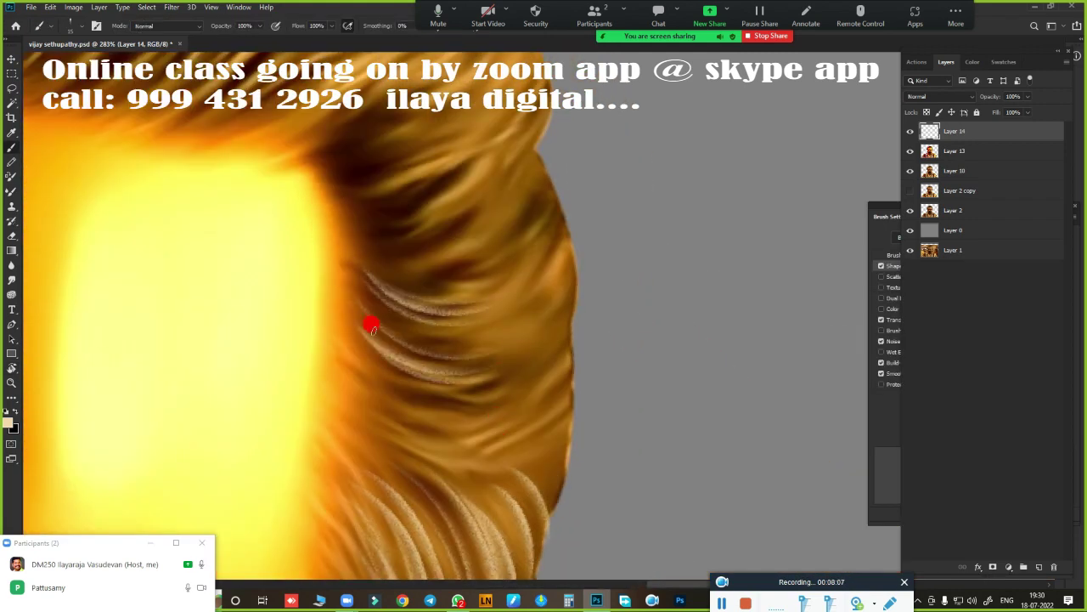
{"action": "scroll", "coordinate": [417, 387], "scroll_direction": "up", "scroll_amount": 3}
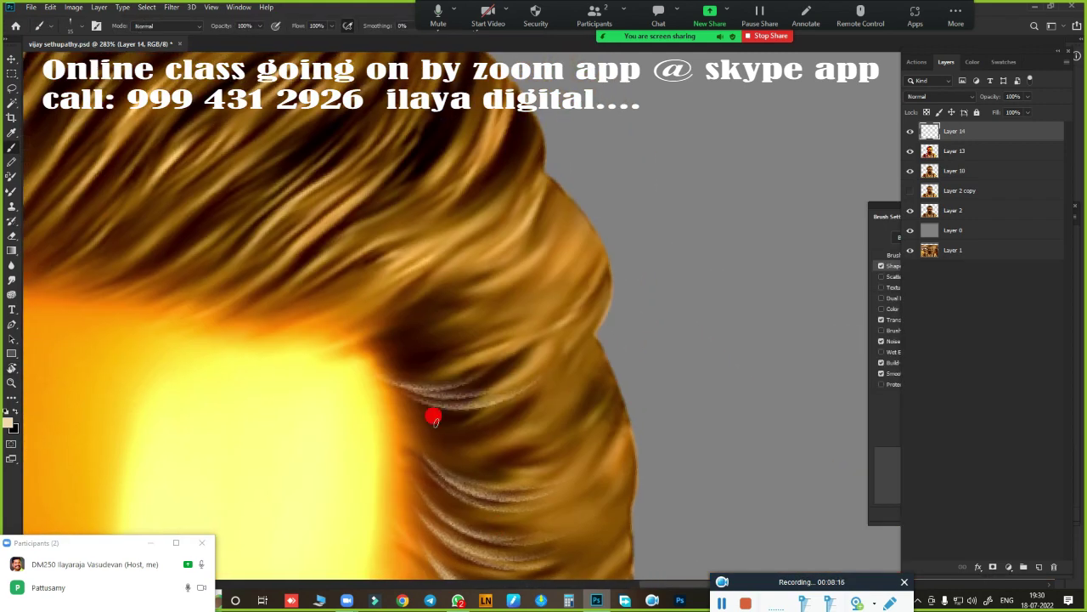
{"action": "left_click_drag", "start_coordinate": [434, 417], "coordinate": [548, 401]}
{"action": "left_click_drag", "start_coordinate": [381, 327], "coordinate": [535, 339]}
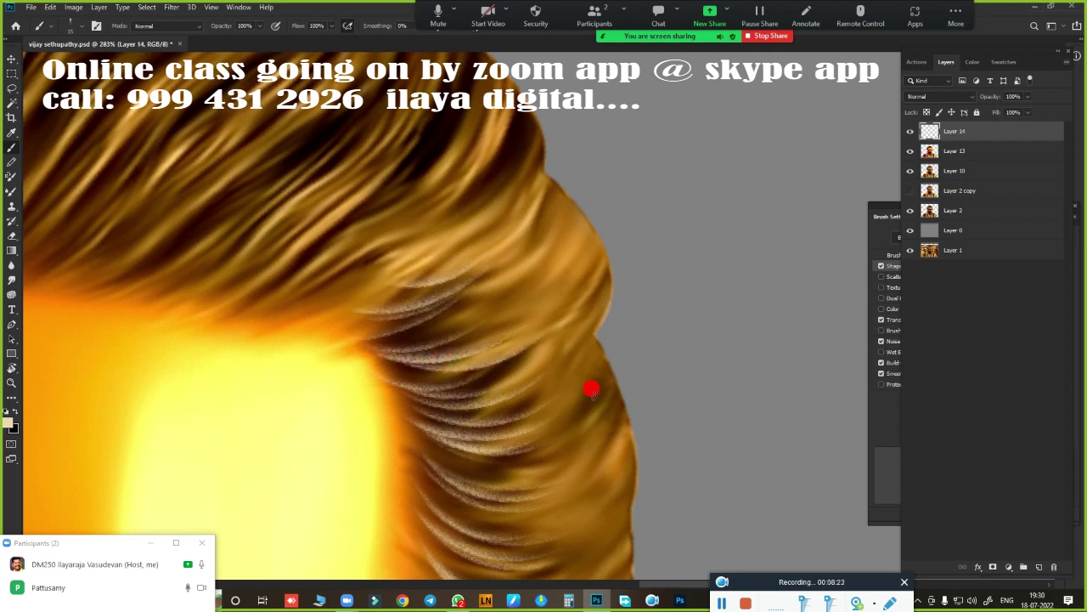
{"action": "mouse_move", "coordinate": [592, 388]}
{"action": "left_mouse_down"}
{"action": "mouse_move", "coordinate": [383, 238]}
{"action": "mouse_move", "coordinate": [249, 352]}
{"action": "mouse_move", "coordinate": [377, 337]}
{"action": "mouse_move", "coordinate": [474, 382]}
{"action": "mouse_move", "coordinate": [522, 292]}
{"action": "mouse_move", "coordinate": [352, 253]}
{"action": "mouse_move", "coordinate": [512, 396]}
{"action": "mouse_move", "coordinate": [505, 377]}
{"action": "mouse_move", "coordinate": [570, 377]}
{"action": "mouse_move", "coordinate": [537, 419]}
{"action": "left_mouse_up"}
{"action": "mouse_move", "coordinate": [374, 406]}
{"action": "left_mouse_down"}
{"action": "mouse_move", "coordinate": [395, 275]}
{"action": "mouse_move", "coordinate": [485, 345]}
{"action": "mouse_move", "coordinate": [633, 298]}
{"action": "mouse_move", "coordinate": [484, 454]}
{"action": "mouse_move", "coordinate": [456, 328]}
{"action": "mouse_move", "coordinate": [407, 311]}
{"action": "mouse_move", "coordinate": [425, 442]}
{"action": "mouse_move", "coordinate": [459, 354]}
{"action": "mouse_move", "coordinate": [633, 215]}
{"action": "mouse_move", "coordinate": [515, 370]}
{"action": "mouse_move", "coordinate": [552, 255]}
{"action": "mouse_move", "coordinate": [510, 213]}
{"action": "mouse_move", "coordinate": [617, 444]}
{"action": "mouse_move", "coordinate": [548, 341]}
{"action": "mouse_move", "coordinate": [439, 386]}
{"action": "mouse_move", "coordinate": [524, 269]}
{"action": "mouse_move", "coordinate": [434, 410]}
{"action": "mouse_move", "coordinate": [457, 334]}
{"action": "mouse_move", "coordinate": [416, 427]}
{"action": "mouse_move", "coordinate": [415, 470]}
{"action": "mouse_move", "coordinate": [407, 273]}
{"action": "left_mouse_up"}
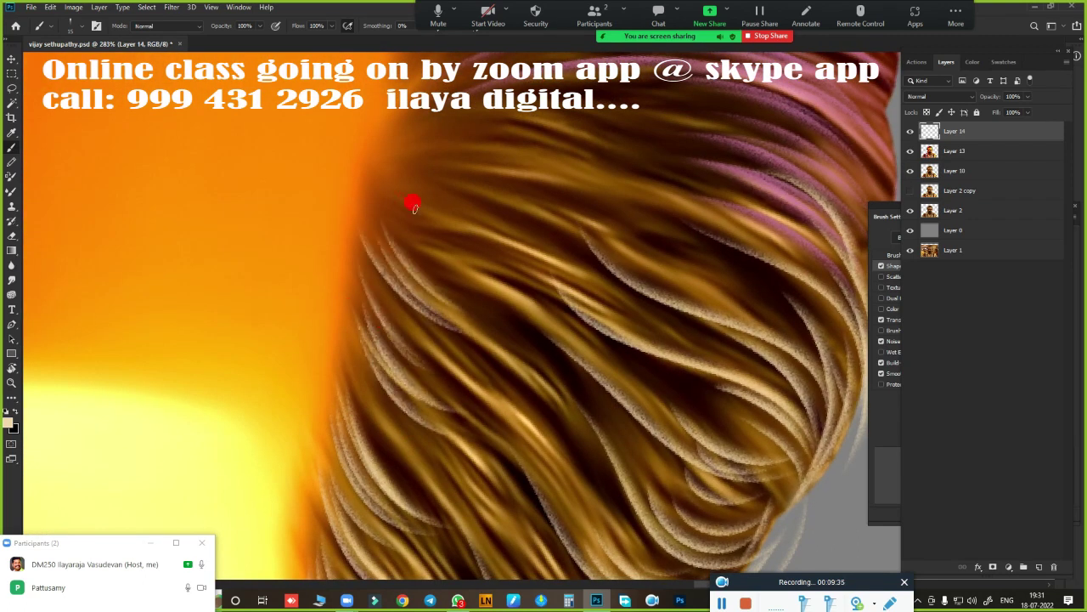
Rotate the canvas around the hair's lower curve, then zoom out to the whole portrait.
{"action": "mouse_move", "coordinate": [606, 122]}
{"action": "left_mouse_down"}
{"action": "mouse_move", "coordinate": [640, 507]}
{"action": "mouse_move", "coordinate": [577, 250]}
{"action": "left_mouse_up"}
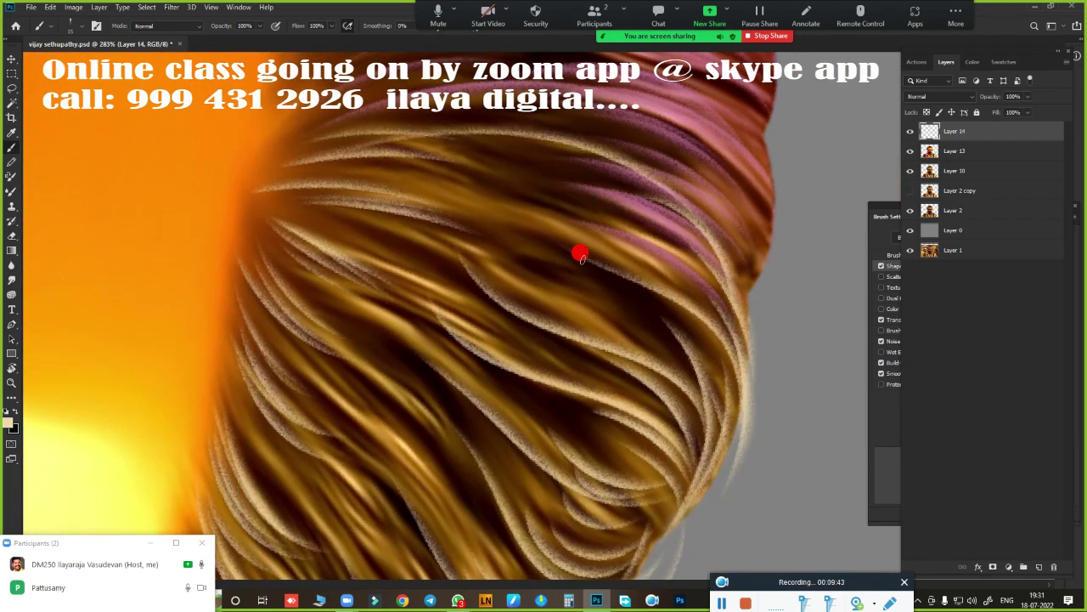
{"action": "left_click_drag", "start_coordinate": [451, 365], "coordinate": [445, 165]}
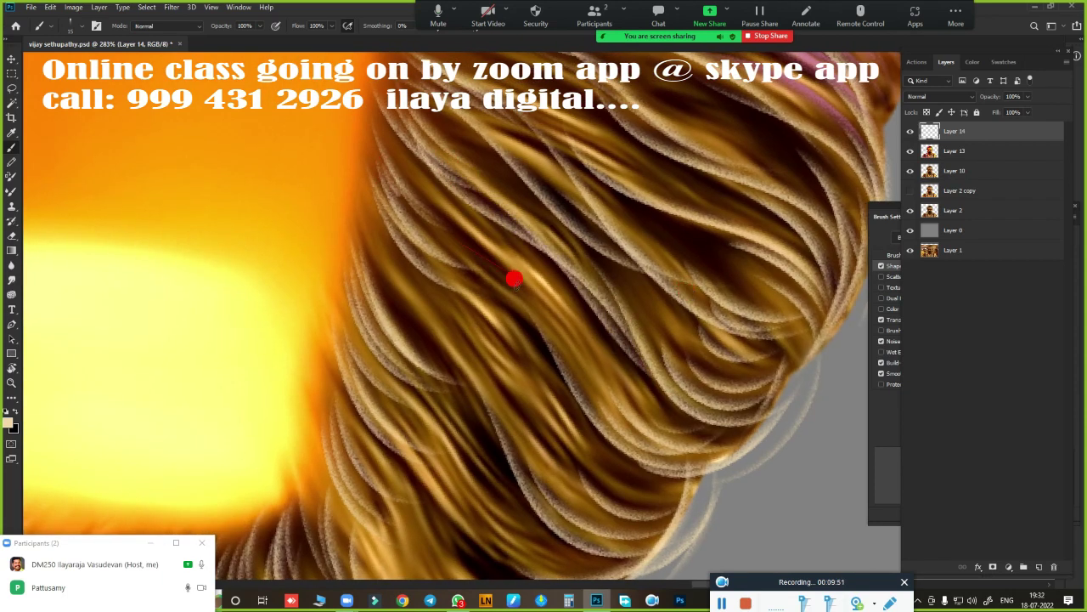
{"action": "mouse_move", "coordinate": [515, 277]}
{"action": "left_mouse_down"}
{"action": "mouse_move", "coordinate": [609, 285]}
{"action": "mouse_move", "coordinate": [652, 369]}
{"action": "left_mouse_up"}
{"action": "left_click_drag", "start_coordinate": [377, 262], "coordinate": [682, 296]}
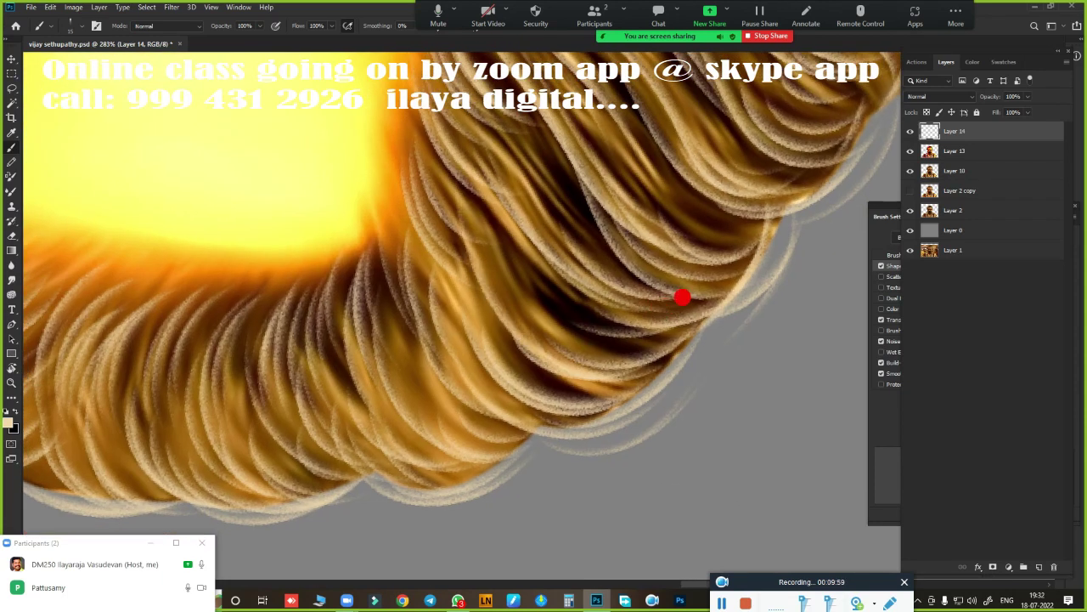
{"action": "key", "text": "ctrl+0"}
{"action": "scroll", "coordinate": [583, 236], "scroll_direction": "up", "scroll_amount": 1}
Confirm the light colour and paint wisps over the crown and pink front curls.
{"action": "scroll", "coordinate": [582, 235], "scroll_direction": "up", "scroll_amount": 2}
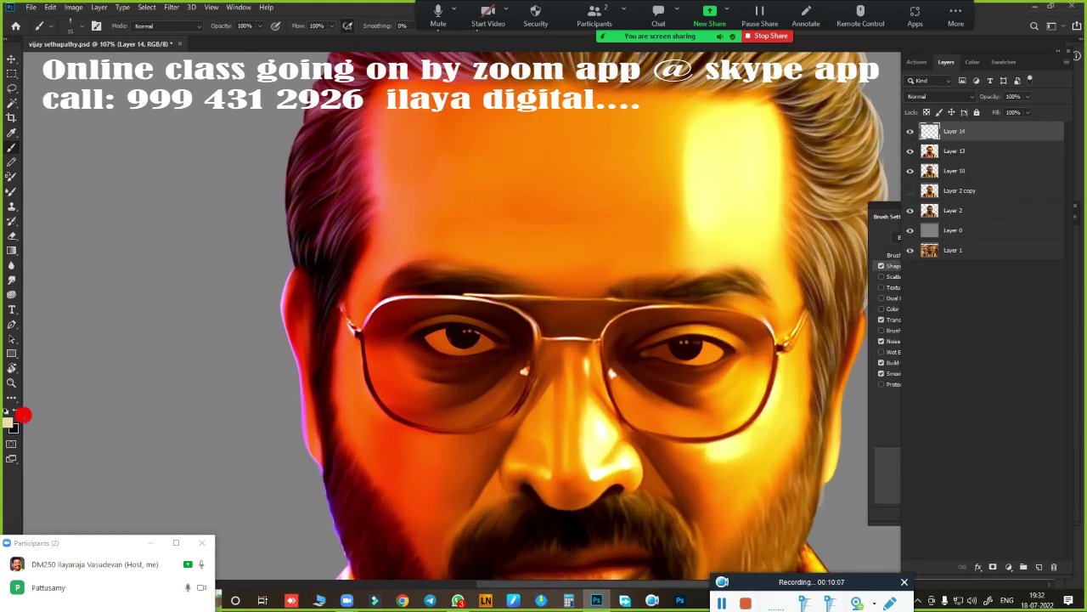
{"action": "left_click", "coordinate": [10, 421]}
{"action": "key", "text": "Return"}
{"action": "scroll", "coordinate": [461, 153], "scroll_direction": "up", "scroll_amount": 3}
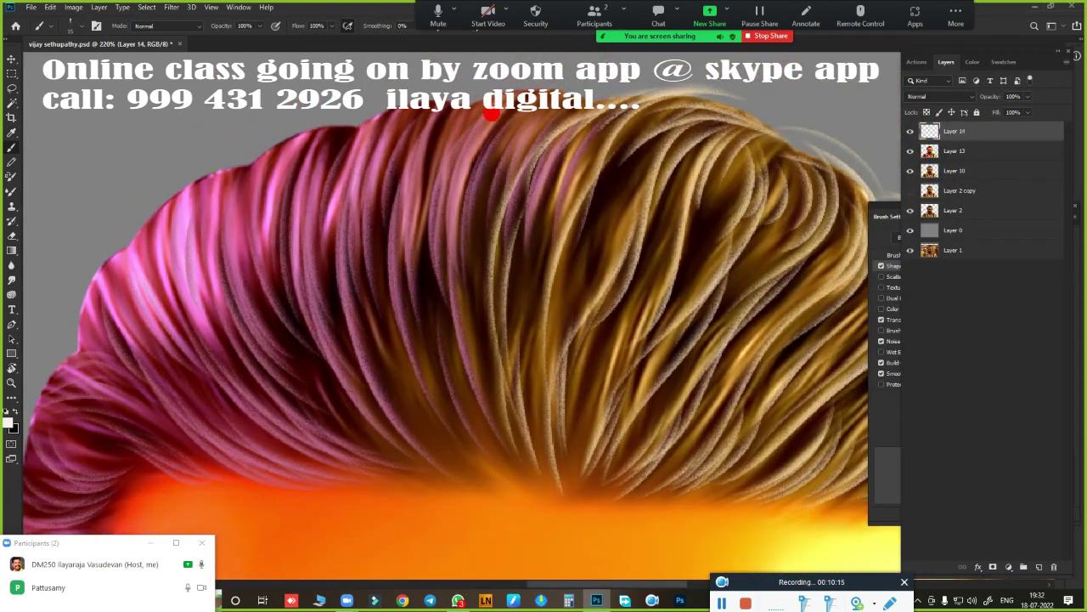
{"action": "left_click_drag", "start_coordinate": [458, 306], "coordinate": [510, 119]}
{"action": "left_click_drag", "start_coordinate": [373, 144], "coordinate": [345, 332]}
{"action": "left_click_drag", "start_coordinate": [340, 195], "coordinate": [459, 467]}
{"action": "left_click_drag", "start_coordinate": [493, 178], "coordinate": [424, 433]}
{"action": "mouse_move", "coordinate": [357, 272]}
{"action": "left_mouse_down"}
{"action": "mouse_move", "coordinate": [221, 476]}
{"action": "mouse_move", "coordinate": [152, 476]}
{"action": "left_mouse_up"}
Paint more light strands along the left and top-left hair edges.
{"action": "scroll", "coordinate": [262, 358], "scroll_direction": "left", "scroll_amount": 5}
{"action": "scroll", "coordinate": [450, 384], "scroll_direction": "down", "scroll_amount": 3}
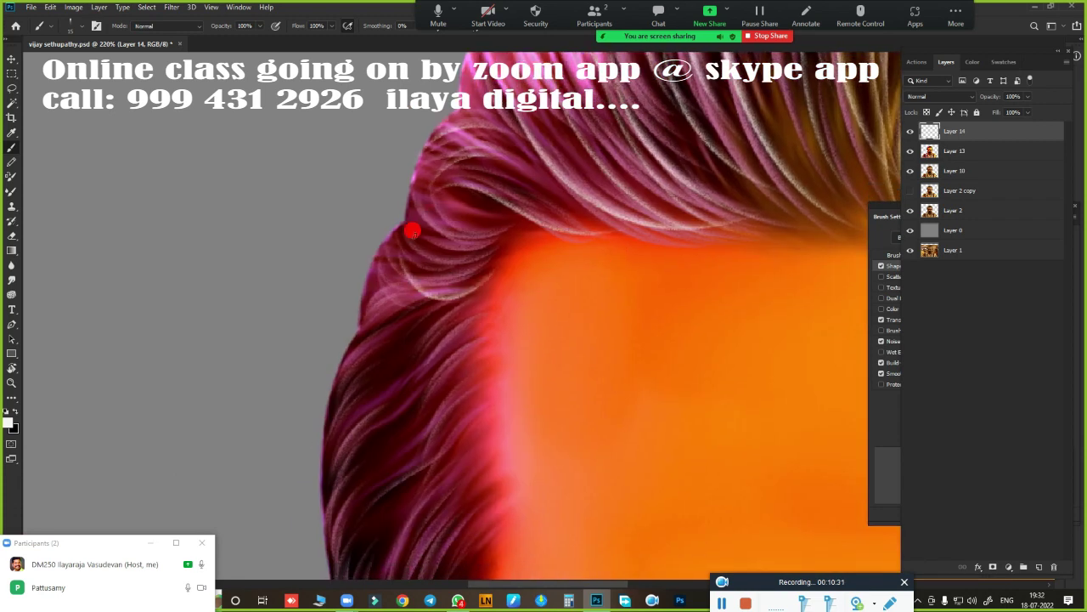
{"action": "scroll", "coordinate": [413, 230], "scroll_direction": "down", "scroll_amount": 2}
{"action": "left_click_drag", "start_coordinate": [453, 281], "coordinate": [470, 551]}
{"action": "left_click_drag", "start_coordinate": [545, 429], "coordinate": [493, 535]}
{"action": "left_click_drag", "start_coordinate": [539, 255], "coordinate": [433, 416]}
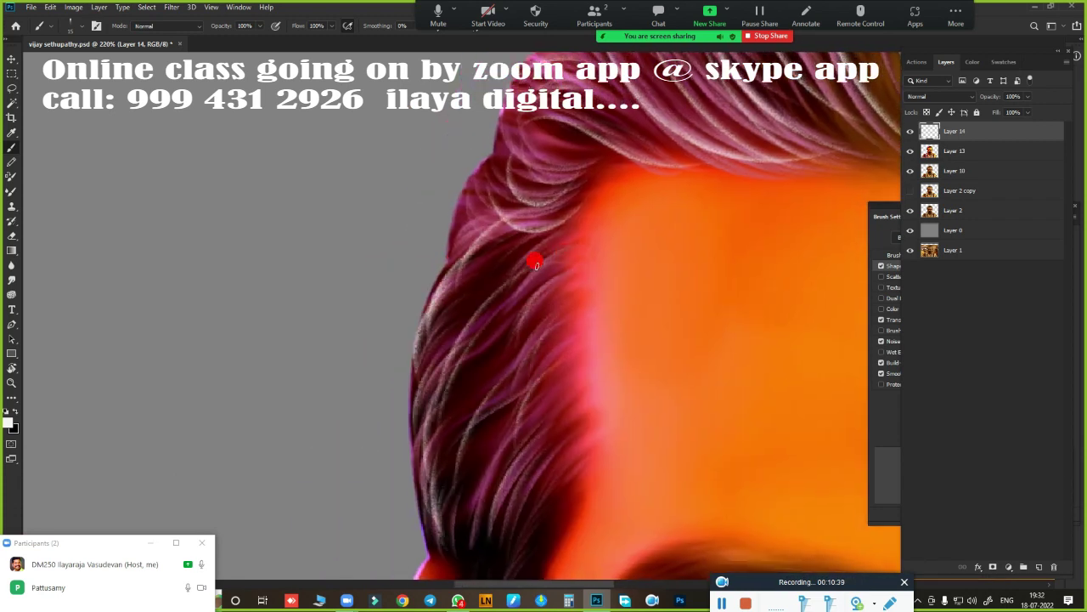
{"action": "scroll", "coordinate": [436, 497], "scroll_direction": "up", "scroll_amount": 4}
{"action": "left_click_drag", "start_coordinate": [352, 357], "coordinate": [479, 269]}
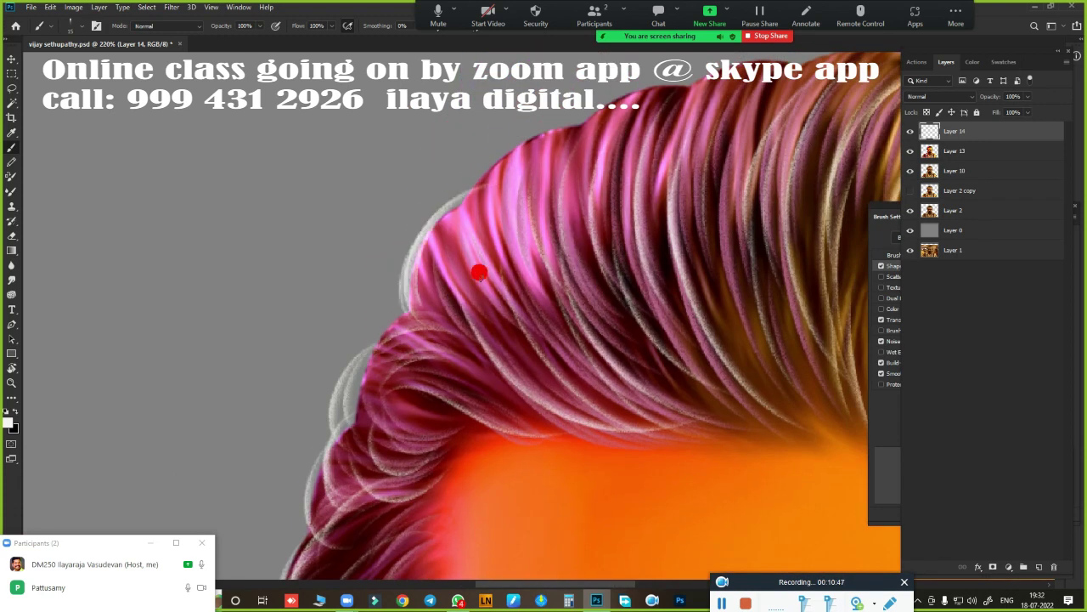
{"action": "scroll", "coordinate": [361, 268], "scroll_direction": "up", "scroll_amount": 1}
{"action": "scroll", "coordinate": [400, 215], "scroll_direction": "down", "scroll_amount": 3}
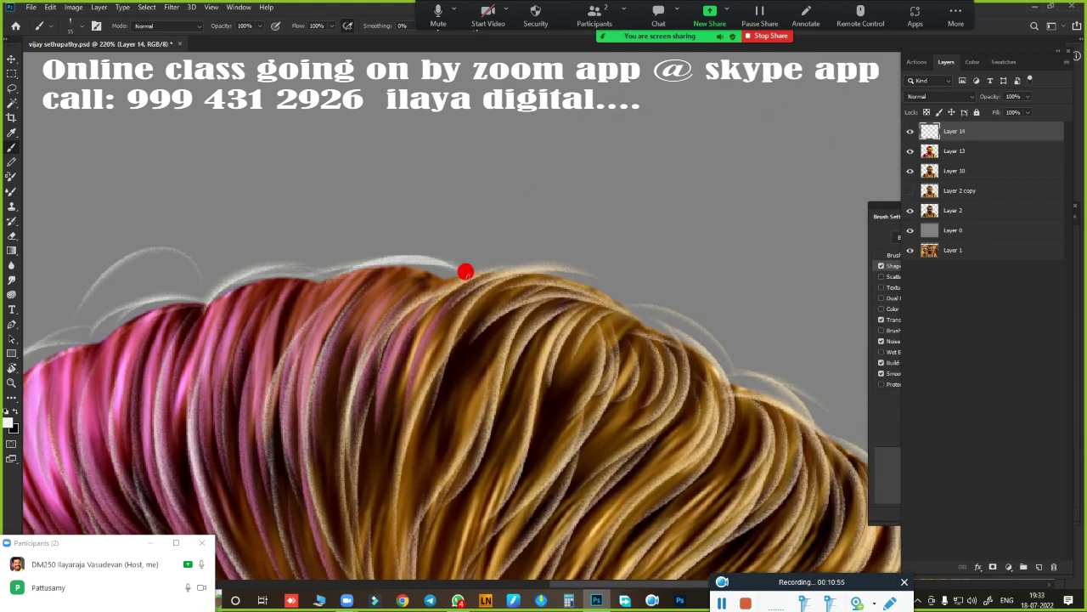
{"action": "scroll", "coordinate": [466, 269], "scroll_direction": "down", "scroll_amount": 3}
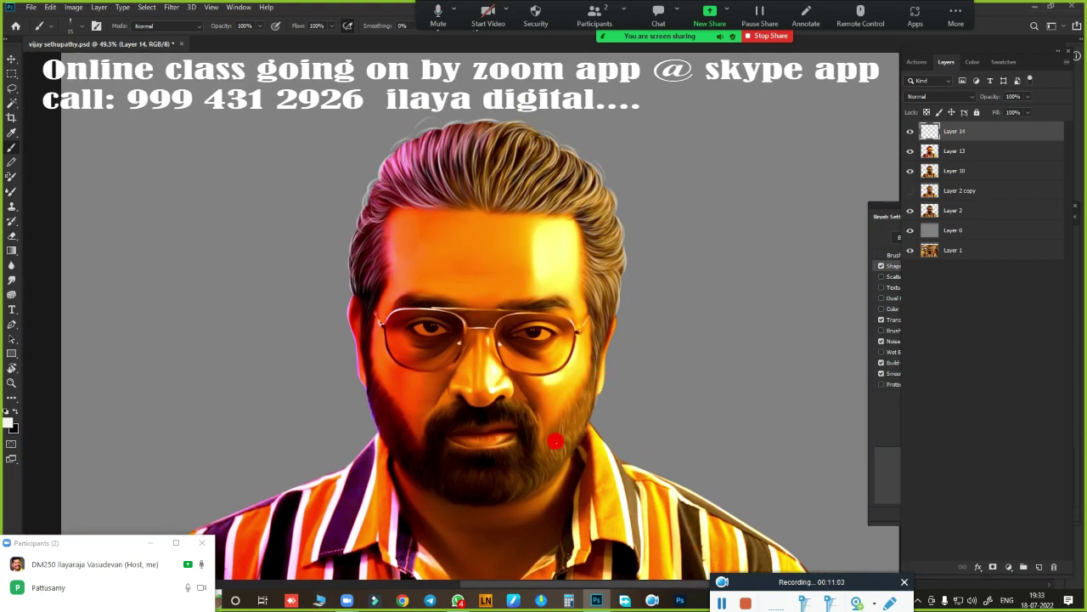
Switch the foreground colour to pink and tilt the canvas view about 33 degrees.
{"action": "left_click", "coordinate": [12, 421]}
{"action": "left_click", "coordinate": [882, 132]}
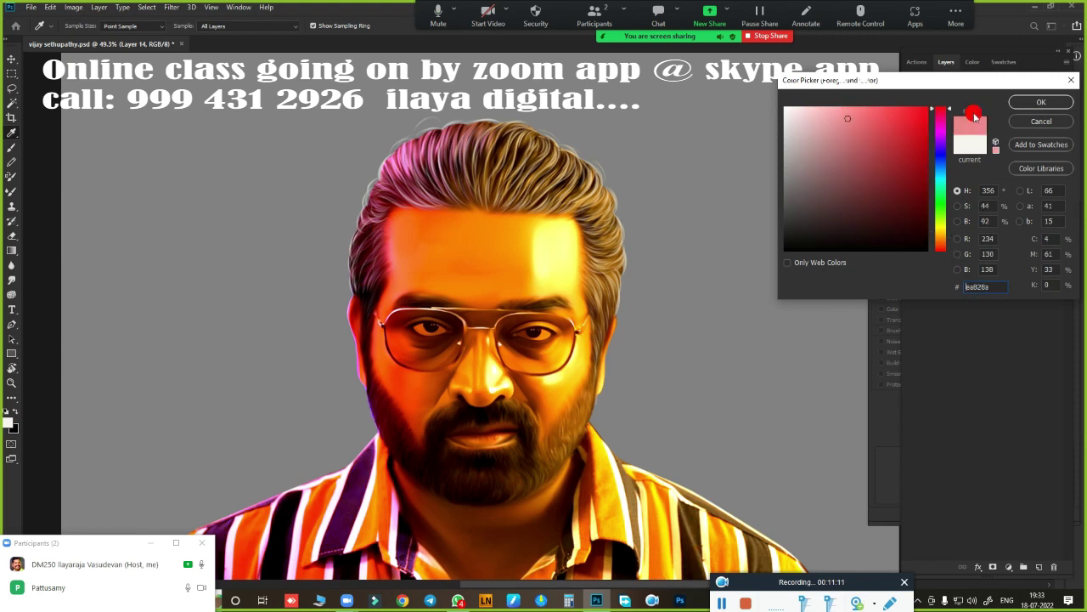
{"action": "left_click", "coordinate": [1041, 117]}
{"action": "key", "text": "r"}
{"action": "left_click_drag", "start_coordinate": [507, 469], "coordinate": [578, 466]}
{"action": "scroll", "coordinate": [577, 466], "scroll_direction": "up", "scroll_amount": 5}
{"action": "key", "text": "b"}
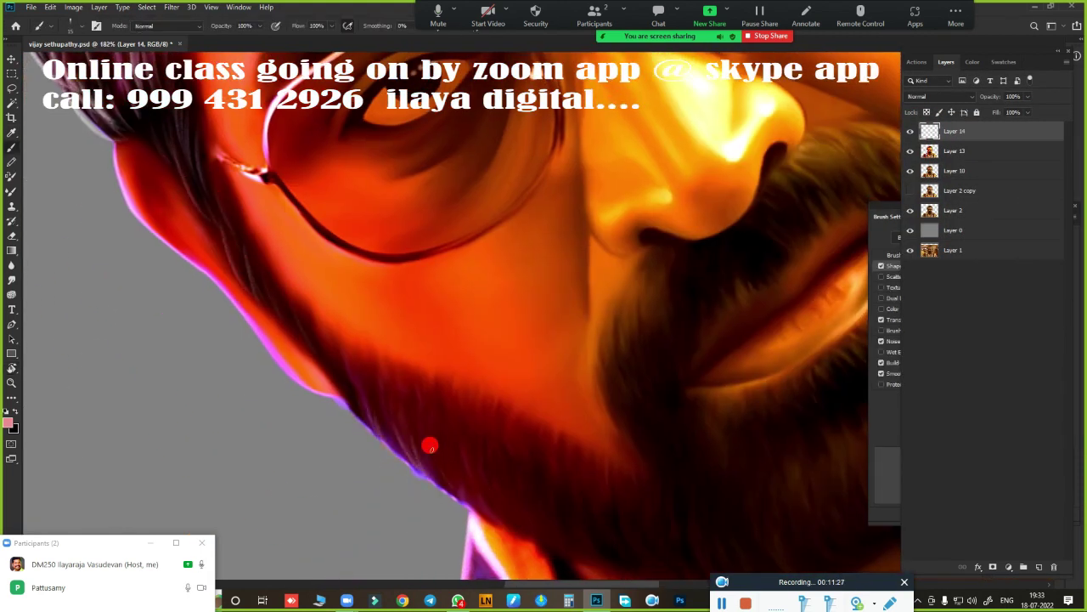
Paint pink curved hair strands along the jaw and beard.
{"action": "scroll", "coordinate": [430, 445], "scroll_direction": "up", "scroll_amount": 3}
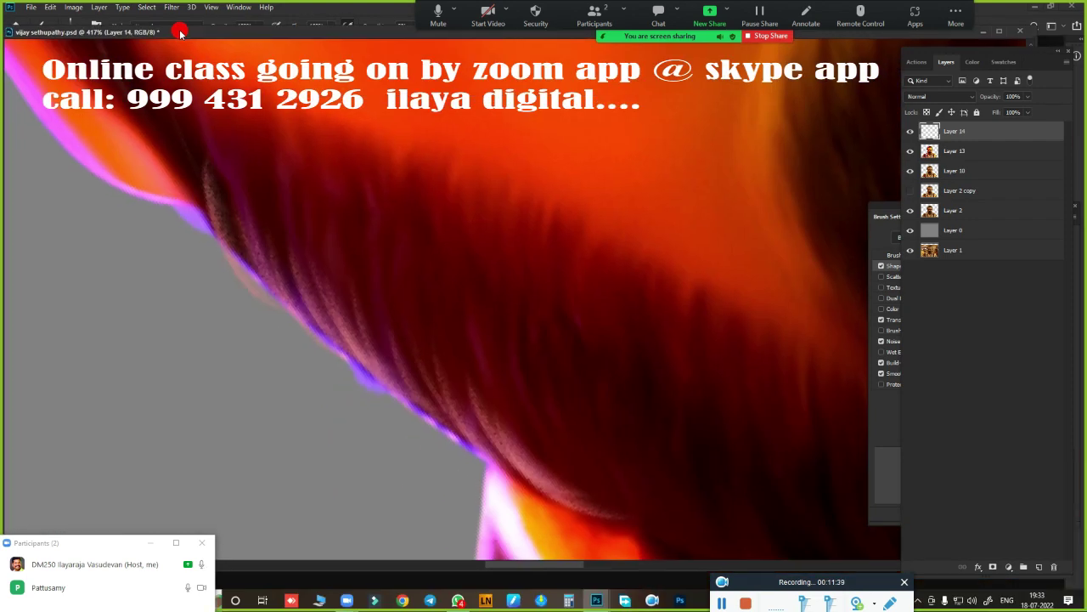
{"action": "mouse_move", "coordinate": [524, 396]}
{"action": "left_mouse_down"}
{"action": "mouse_move", "coordinate": [397, 257]}
{"action": "mouse_move", "coordinate": [634, 357]}
{"action": "mouse_move", "coordinate": [747, 432]}
{"action": "mouse_move", "coordinate": [590, 294]}
{"action": "mouse_move", "coordinate": [601, 404]}
{"action": "mouse_move", "coordinate": [567, 394]}
{"action": "left_mouse_up"}
{"action": "scroll", "coordinate": [671, 369], "scroll_direction": "down", "scroll_amount": 3}
{"action": "scroll", "coordinate": [594, 351], "scroll_direction": "up", "scroll_amount": 3}
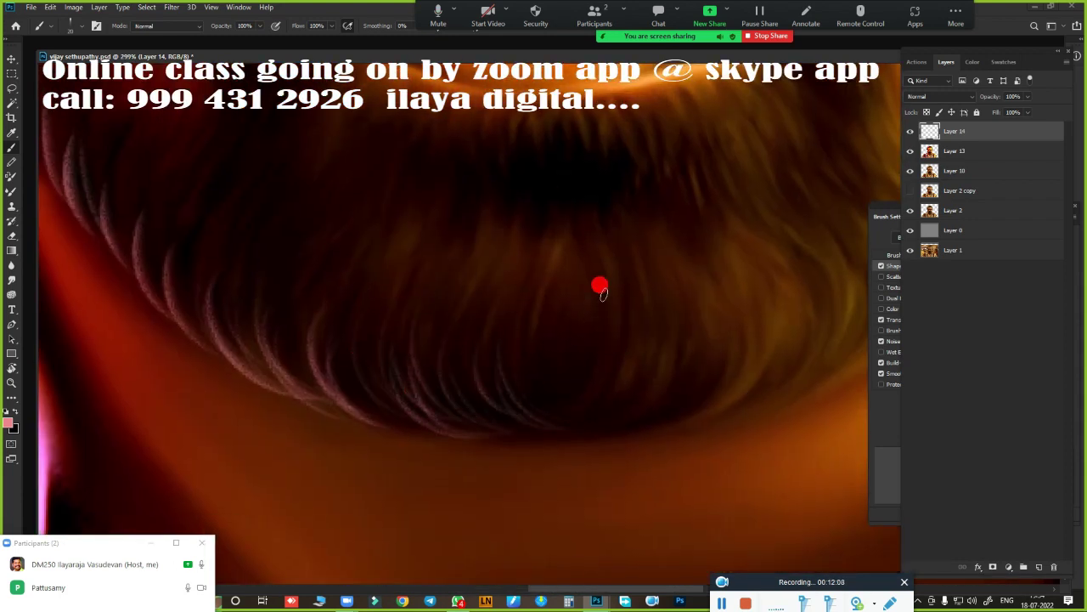
{"action": "mouse_move", "coordinate": [348, 412]}
{"action": "left_mouse_down"}
{"action": "mouse_move", "coordinate": [702, 400]}
{"action": "mouse_move", "coordinate": [572, 473]}
{"action": "left_mouse_up"}
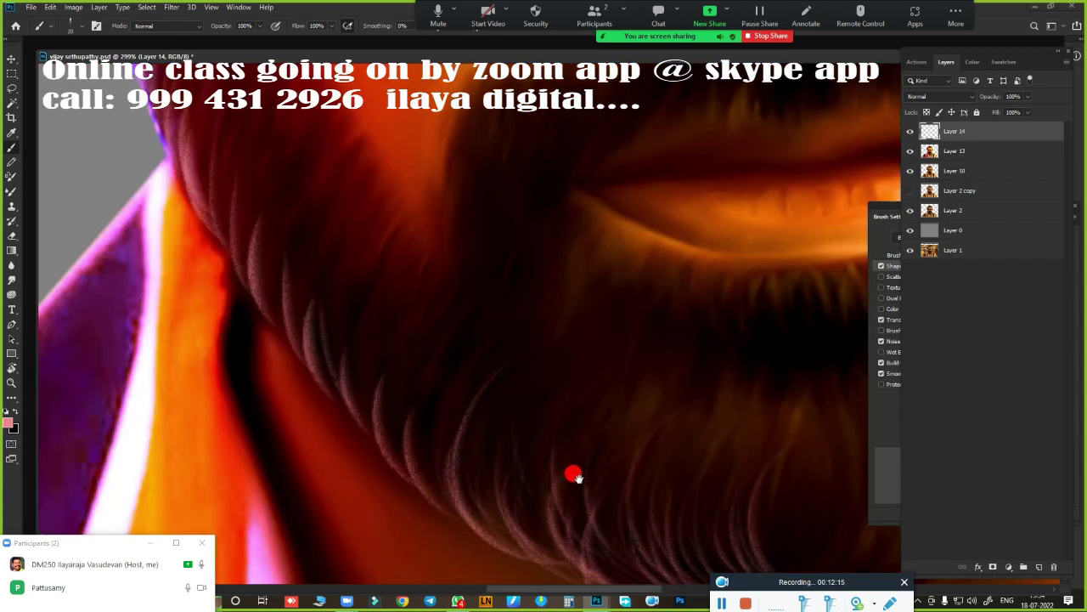
{"action": "left_click_drag", "start_coordinate": [376, 195], "coordinate": [574, 536]}
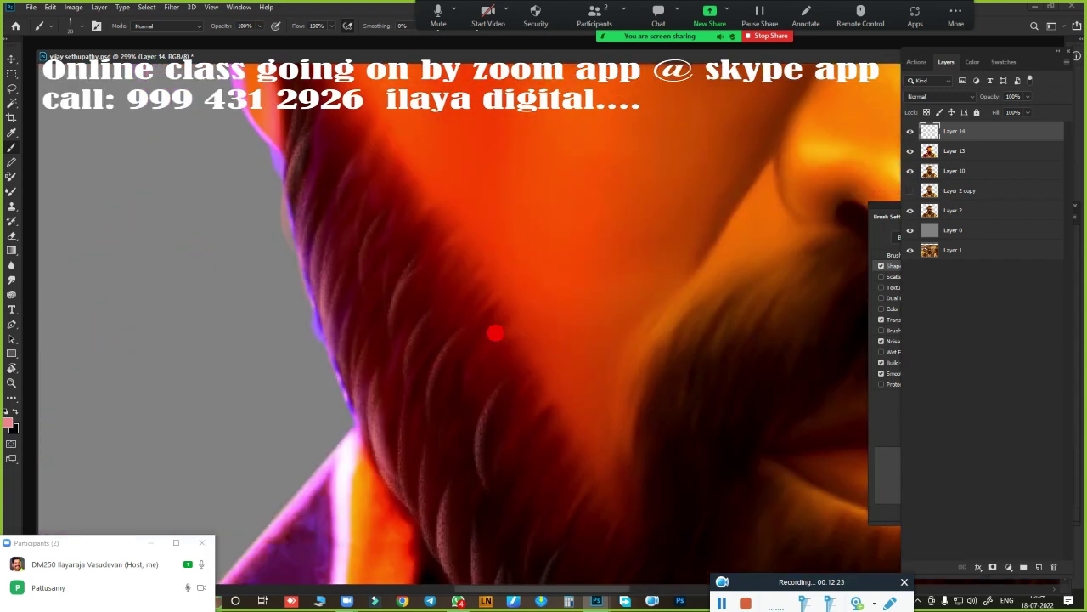
{"action": "left_click_drag", "start_coordinate": [495, 333], "coordinate": [236, 247]}
{"action": "left_click_drag", "start_coordinate": [441, 490], "coordinate": [584, 481]}
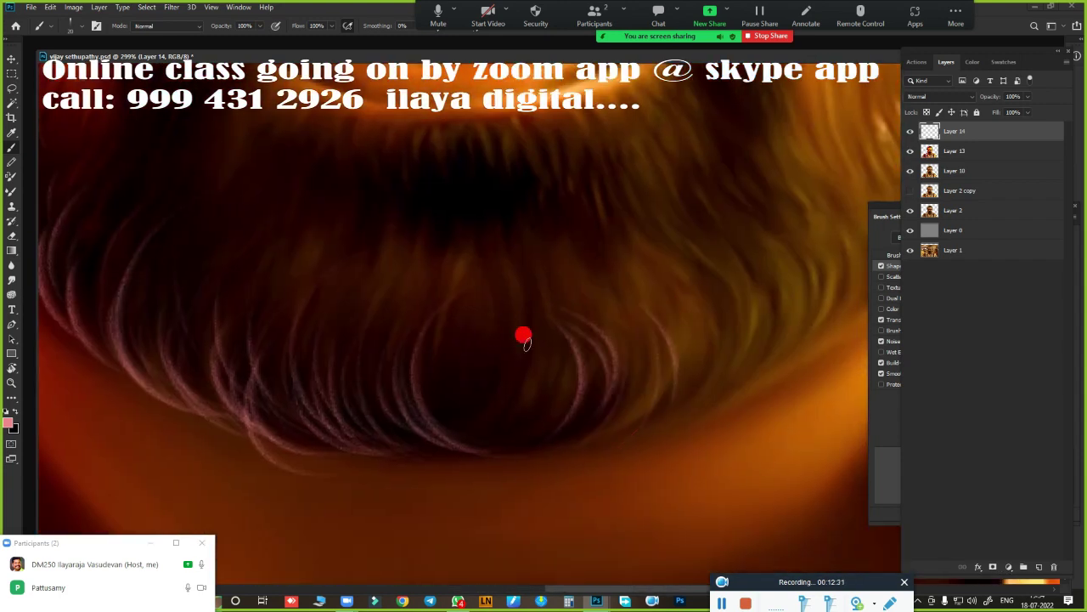
{"action": "left_click_drag", "start_coordinate": [786, 374], "coordinate": [735, 251]}
{"action": "left_click_drag", "start_coordinate": [526, 420], "coordinate": [476, 373]}
Change to a lighter cream colour and paint pale curved strands over the pink ones.
{"action": "left_click", "coordinate": [13, 432]}
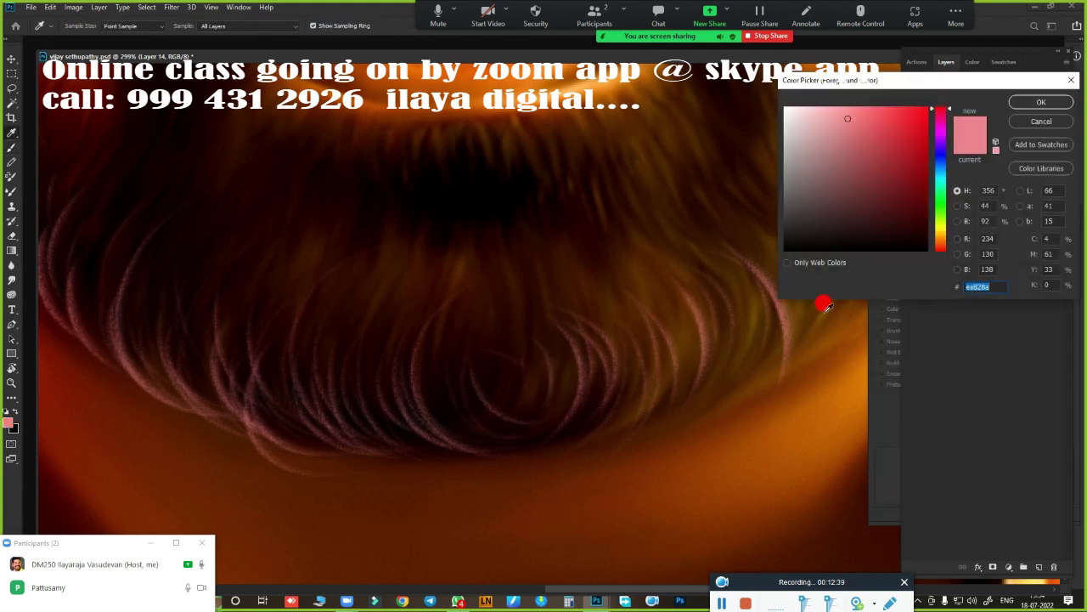
{"action": "left_click", "coordinate": [850, 112]}
{"action": "left_click", "coordinate": [1020, 102]}
{"action": "mouse_move", "coordinate": [543, 280]}
{"action": "left_mouse_down"}
{"action": "mouse_move", "coordinate": [376, 427]}
{"action": "mouse_move", "coordinate": [495, 276]}
{"action": "left_mouse_up"}
{"action": "left_click_drag", "start_coordinate": [527, 399], "coordinate": [492, 305]}
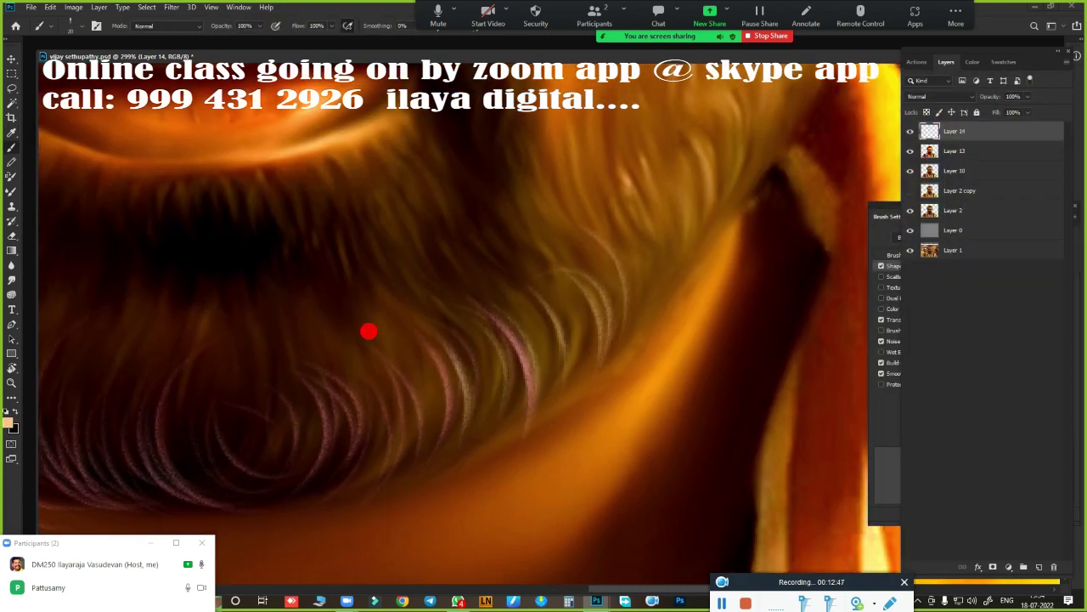
{"action": "left_click_drag", "start_coordinate": [407, 458], "coordinate": [288, 400]}
{"action": "left_click_drag", "start_coordinate": [111, 518], "coordinate": [229, 492]}
{"action": "left_click_drag", "start_coordinate": [594, 357], "coordinate": [637, 203]}
Add small light strands on the beard near the cheek and along its edge.
{"action": "mouse_move", "coordinate": [459, 340]}
{"action": "left_mouse_down"}
{"action": "mouse_move", "coordinate": [566, 170]}
{"action": "mouse_move", "coordinate": [491, 295]}
{"action": "left_mouse_up"}
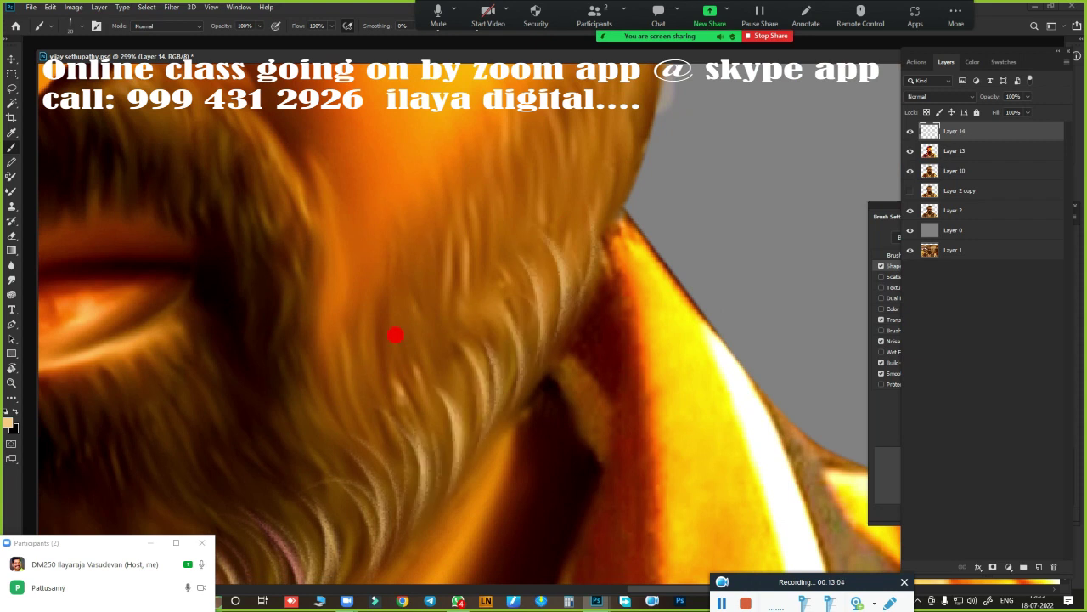
{"action": "left_click_drag", "start_coordinate": [433, 382], "coordinate": [408, 289]}
{"action": "left_click_drag", "start_coordinate": [407, 289], "coordinate": [529, 185]}
{"action": "left_click_drag", "start_coordinate": [513, 431], "coordinate": [508, 376]}
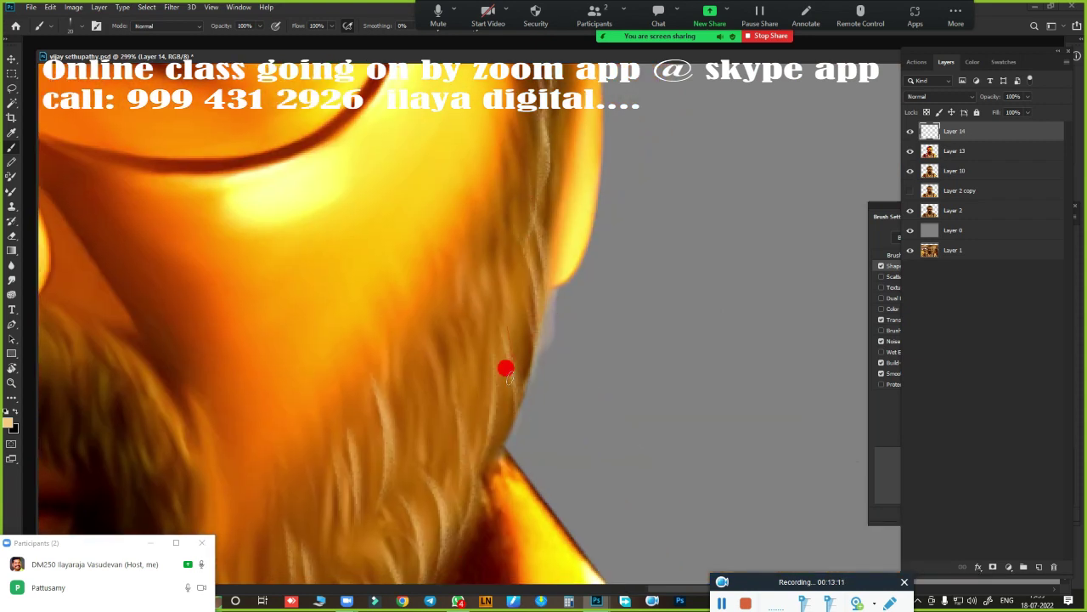
{"action": "mouse_move", "coordinate": [459, 488]}
{"action": "left_mouse_down"}
{"action": "mouse_move", "coordinate": [471, 327]}
{"action": "mouse_move", "coordinate": [728, 388]}
{"action": "left_mouse_up"}
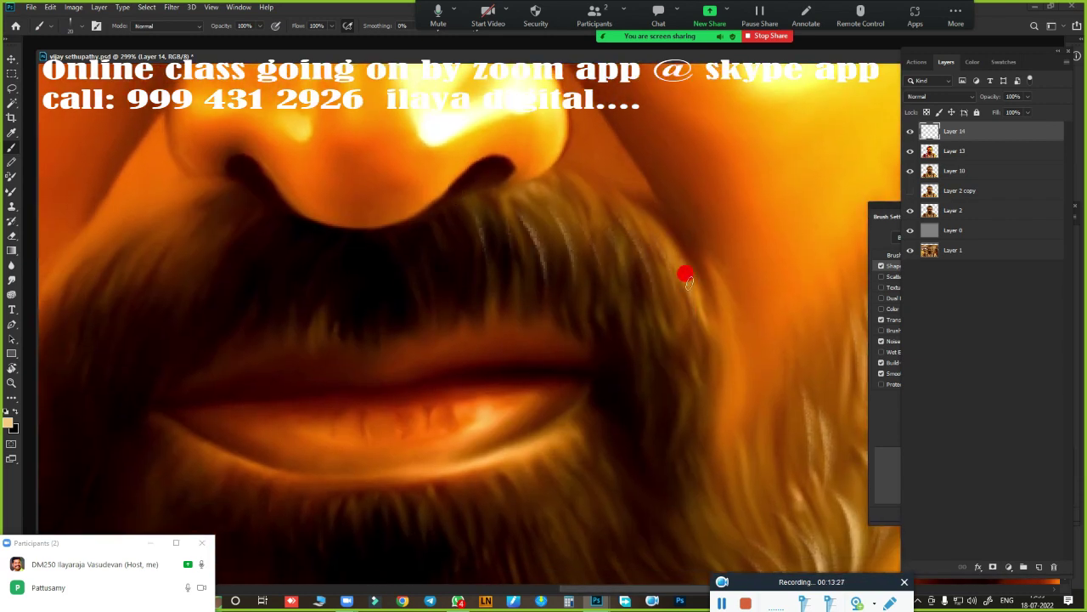
{"action": "mouse_move", "coordinate": [338, 373]}
{"action": "left_mouse_down"}
{"action": "mouse_move", "coordinate": [413, 323]}
{"action": "mouse_move", "coordinate": [443, 259]}
{"action": "left_mouse_up"}
Paint thin rosy pink strands into the moustache.
{"action": "left_click", "coordinate": [10, 423]}
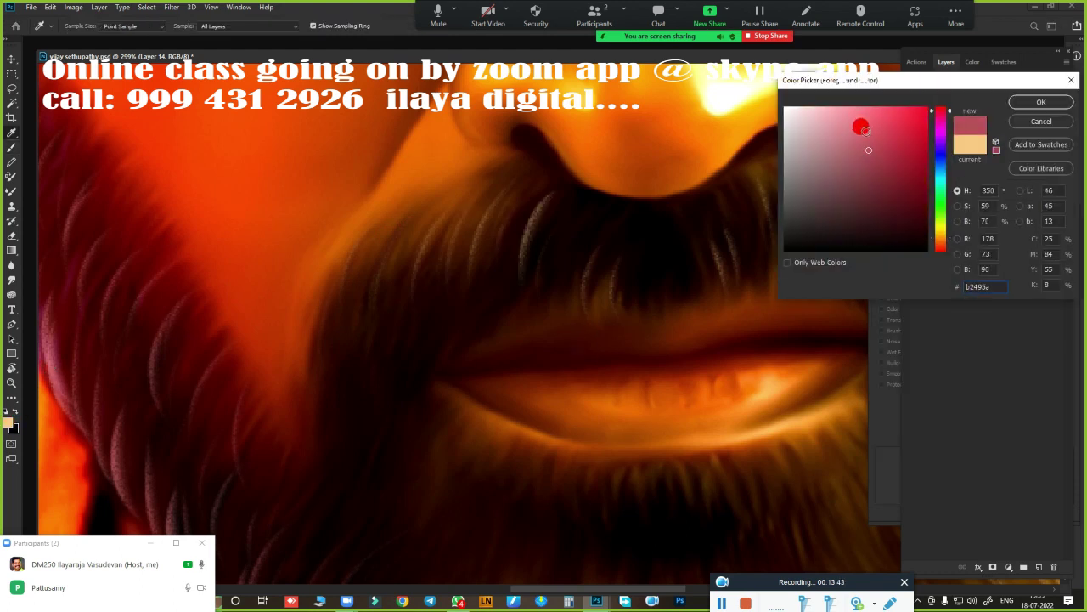
{"action": "left_click", "coordinate": [1044, 103]}
{"action": "left_click_drag", "start_coordinate": [441, 350], "coordinate": [318, 369]}
{"action": "left_click_drag", "start_coordinate": [234, 374], "coordinate": [206, 448]}
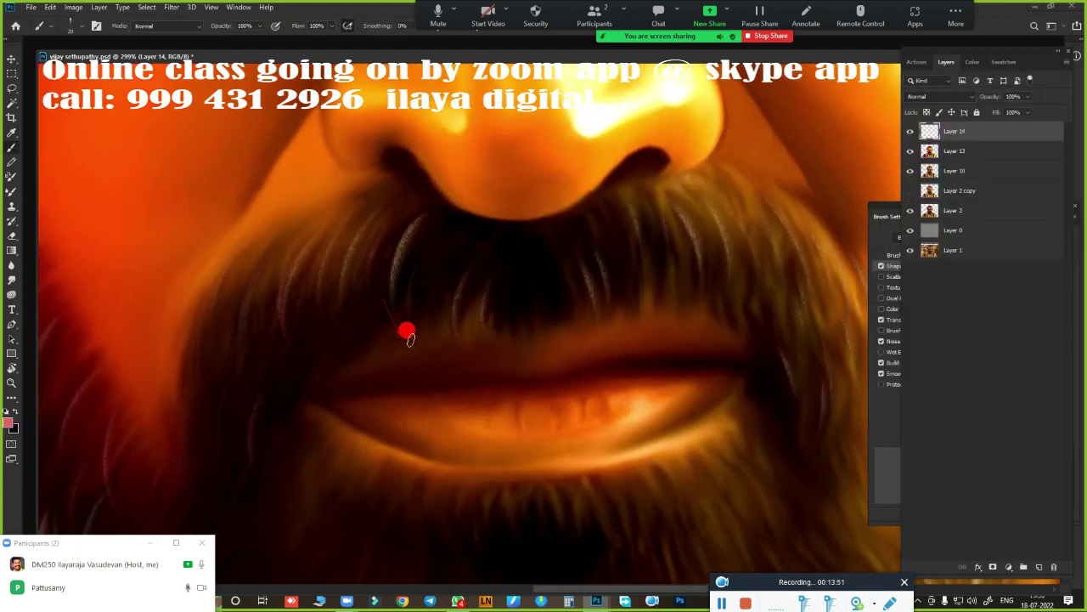
{"action": "scroll", "coordinate": [578, 365], "scroll_direction": "down", "scroll_amount": 5}
{"action": "scroll", "coordinate": [456, 329], "scroll_direction": "up", "scroll_amount": 2}
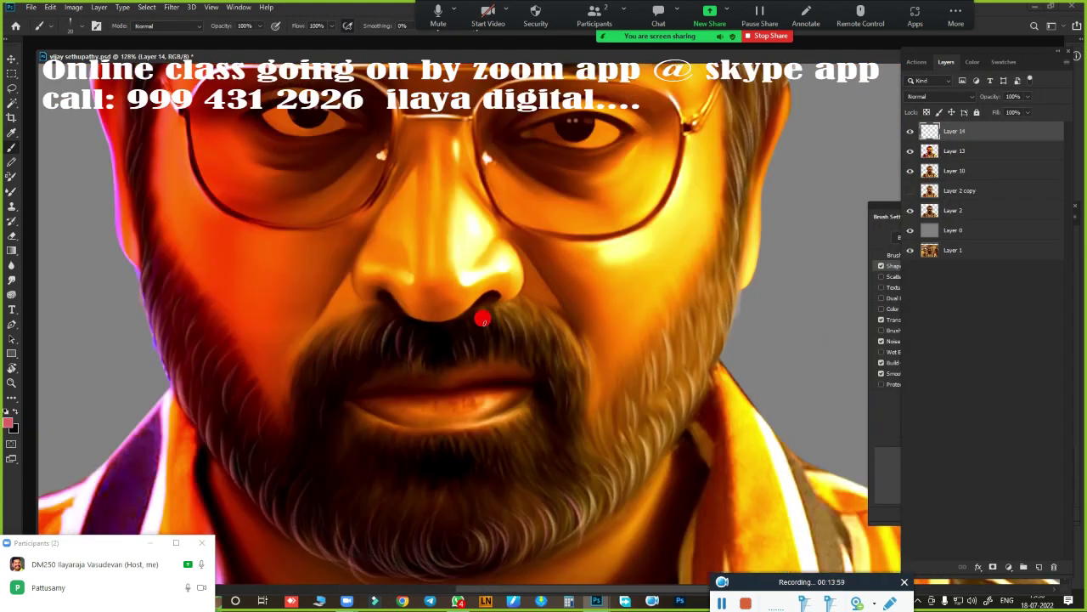
{"action": "scroll", "coordinate": [483, 319], "scroll_direction": "up", "scroll_amount": 3}
{"action": "scroll", "coordinate": [535, 243], "scroll_direction": "up", "scroll_amount": 1}
{"action": "scroll", "coordinate": [448, 278], "scroll_direction": "down", "scroll_amount": 5}
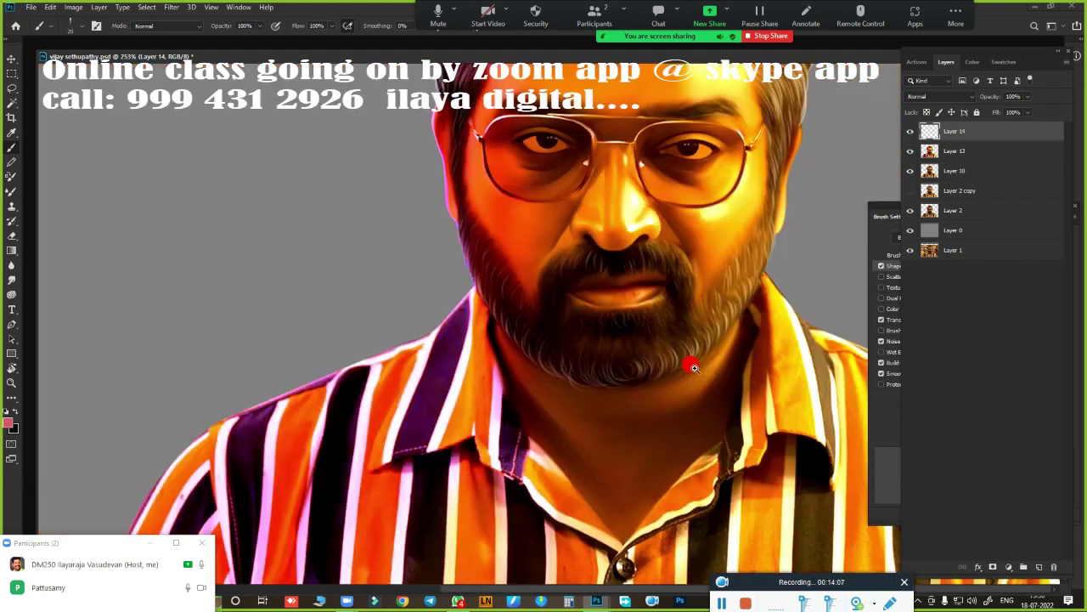
{"action": "scroll", "coordinate": [691, 365], "scroll_direction": "up", "scroll_amount": 1}
{"action": "scroll", "coordinate": [549, 394], "scroll_direction": "up", "scroll_amount": 2}
{"action": "scroll", "coordinate": [615, 302], "scroll_direction": "down", "scroll_amount": 3}
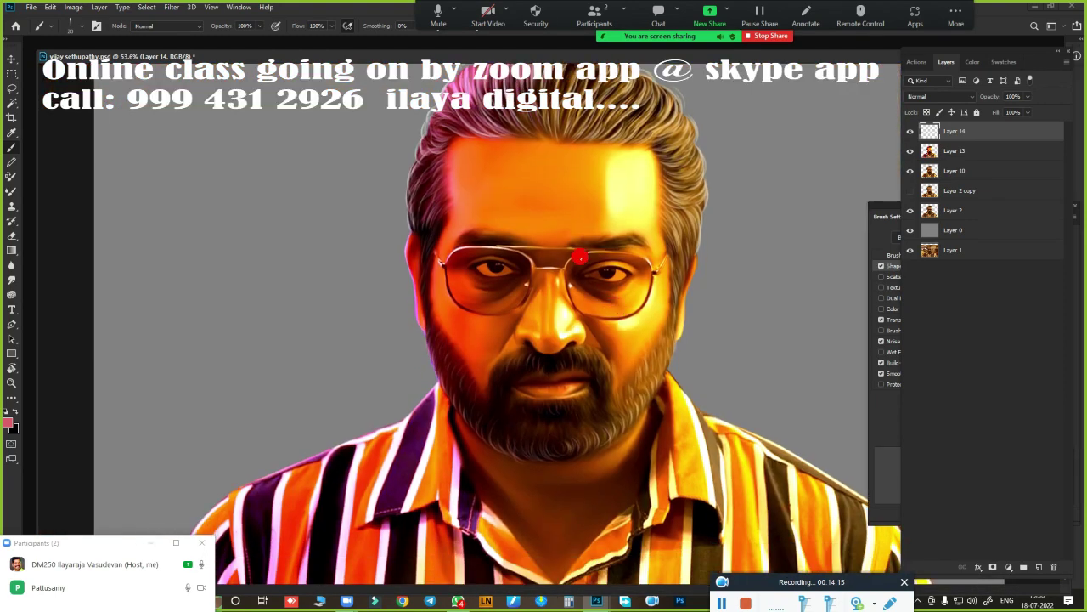
{"action": "scroll", "coordinate": [578, 257], "scroll_direction": "up", "scroll_amount": 3}
{"action": "scroll", "coordinate": [512, 356], "scroll_direction": "up", "scroll_amount": 2}
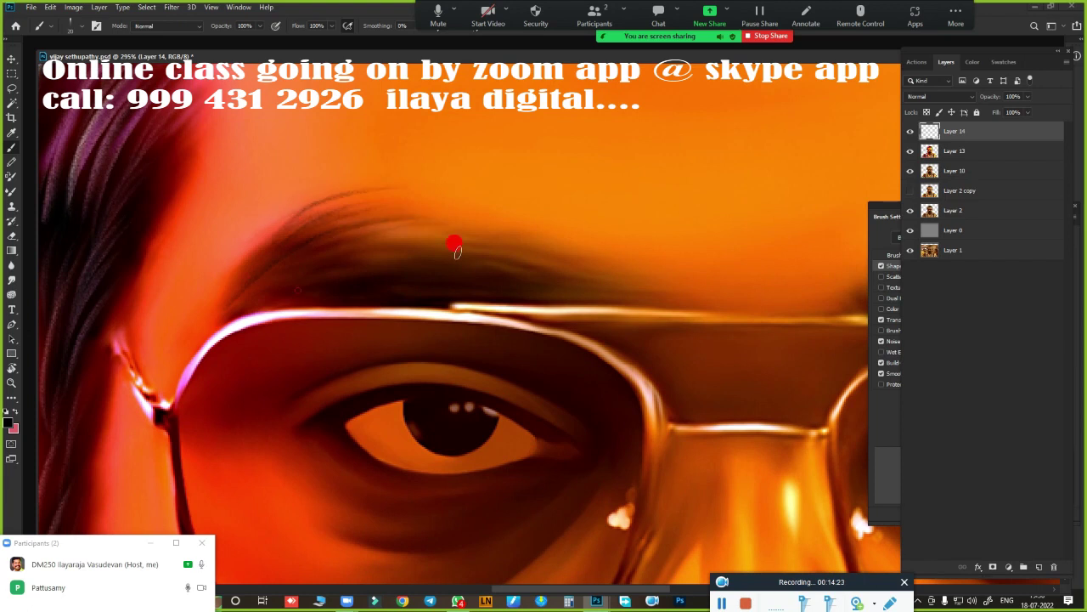
Paint fine yellow hair strokes along the eyebrow.
{"action": "left_click_drag", "start_coordinate": [458, 244], "coordinate": [306, 282]}
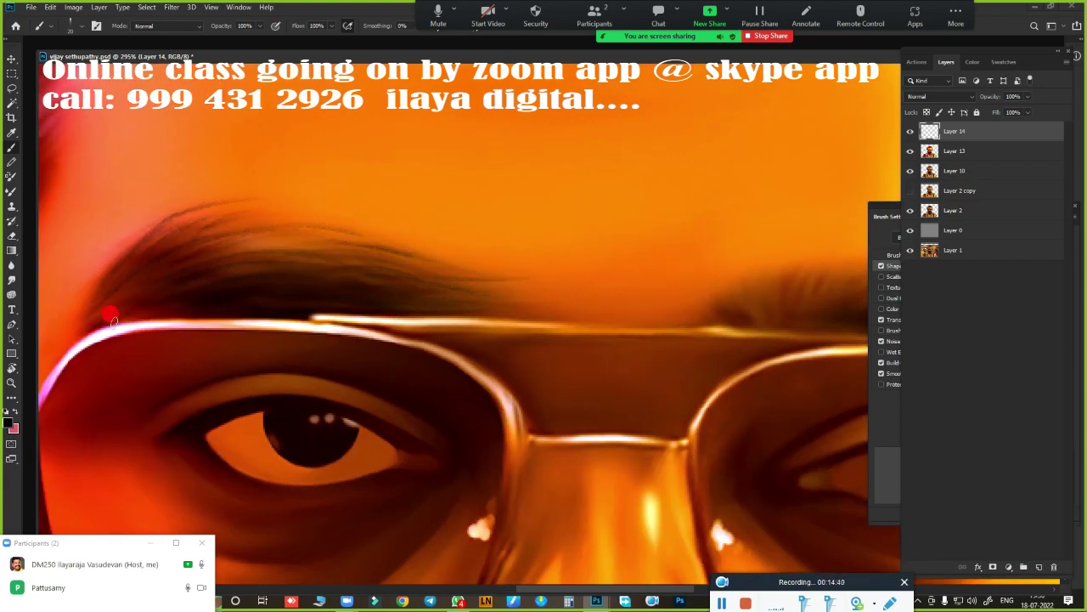
{"action": "scroll", "coordinate": [379, 383], "scroll_direction": "right", "scroll_amount": 5}
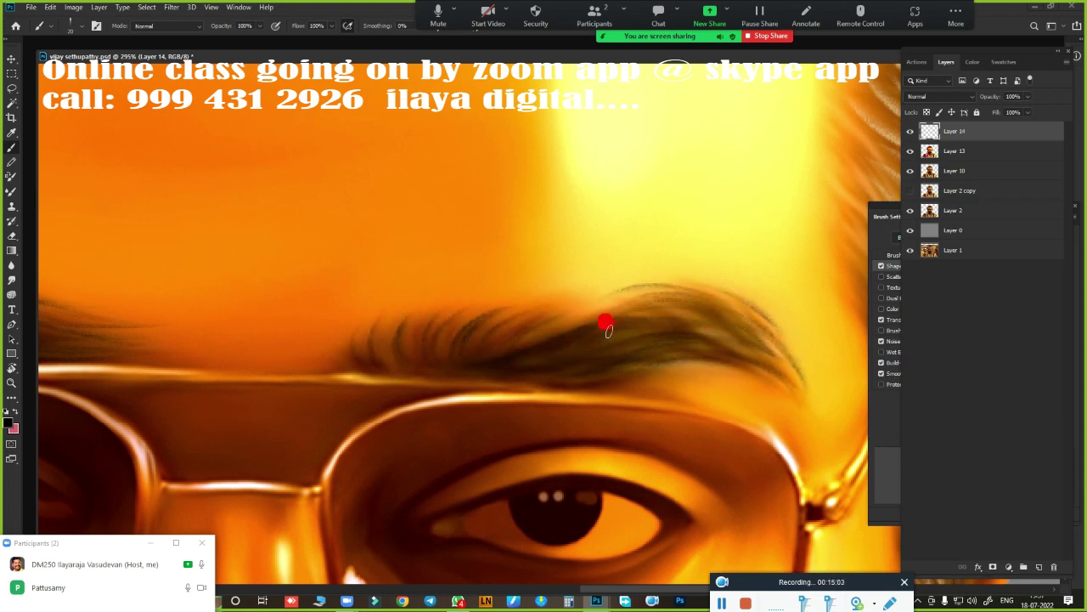
{"action": "scroll", "coordinate": [469, 306], "scroll_direction": "left", "scroll_amount": 5}
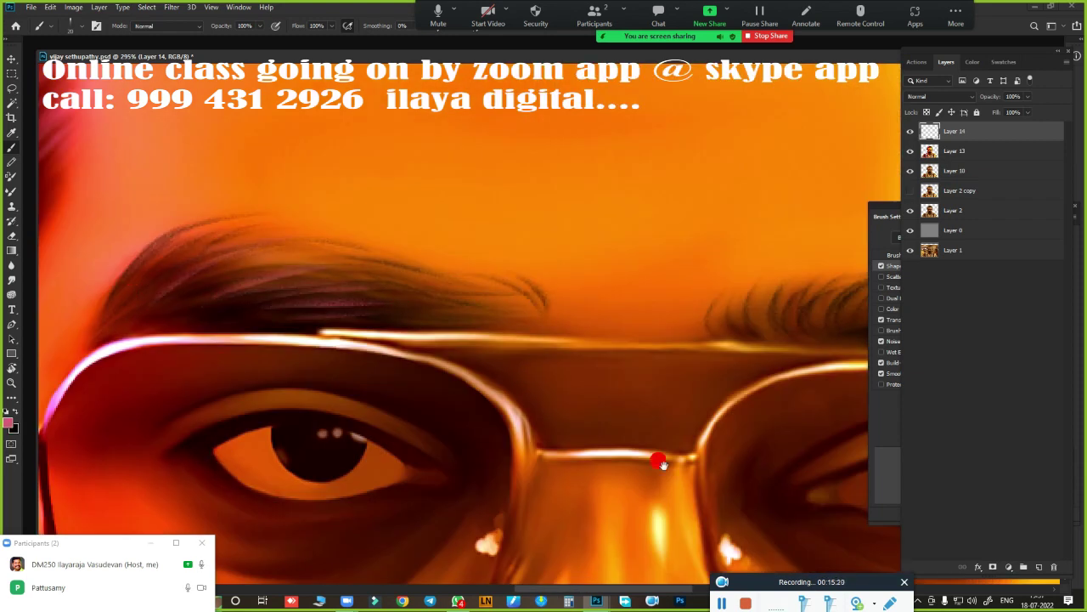
{"action": "scroll", "coordinate": [662, 464], "scroll_direction": "right", "scroll_amount": 5}
{"action": "left_click", "coordinate": [8, 423]}
{"action": "left_click", "coordinate": [1039, 121]}
{"action": "left_click_drag", "start_coordinate": [651, 279], "coordinate": [403, 334]}
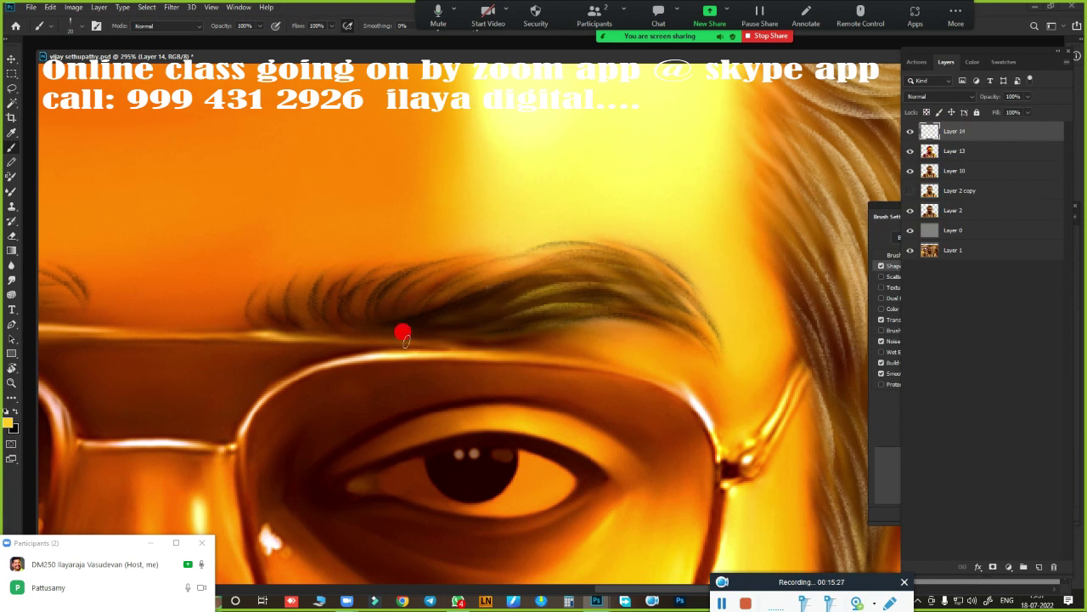
{"action": "scroll", "coordinate": [610, 363], "scroll_direction": "down", "scroll_amount": 5}
{"action": "left_click", "coordinate": [8, 423]}
{"action": "key", "text": "Escape"}
{"action": "scroll", "coordinate": [521, 359], "scroll_direction": "down", "scroll_amount": 3}
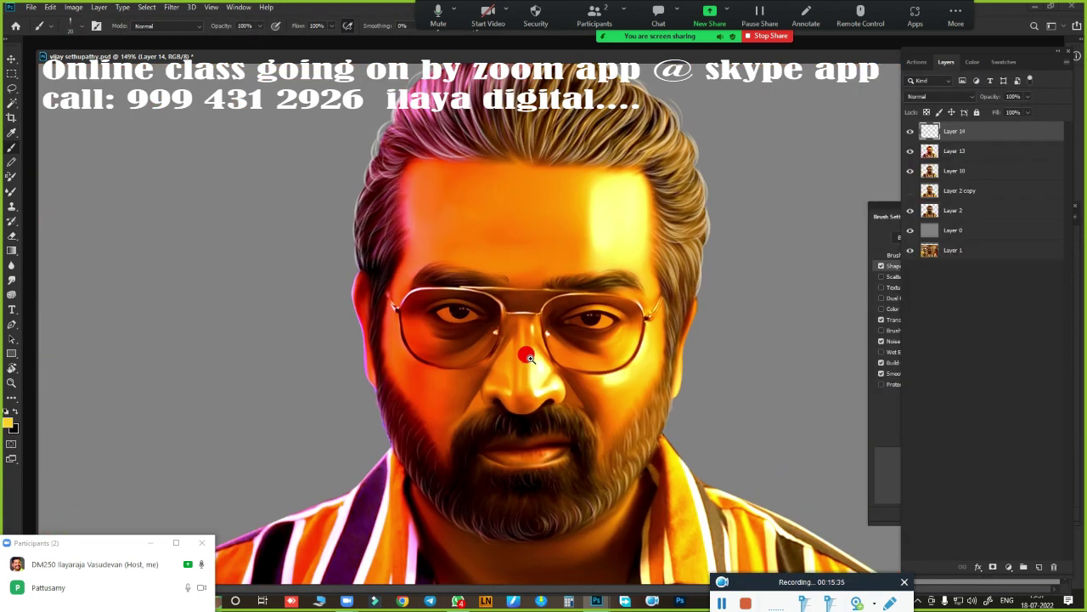
Set the foreground colour to orange (#F79536).
{"action": "scroll", "coordinate": [586, 329], "scroll_direction": "up", "scroll_amount": 5}
{"action": "left_click", "coordinate": [8, 423]}
{"action": "left_click", "coordinate": [892, 107]}
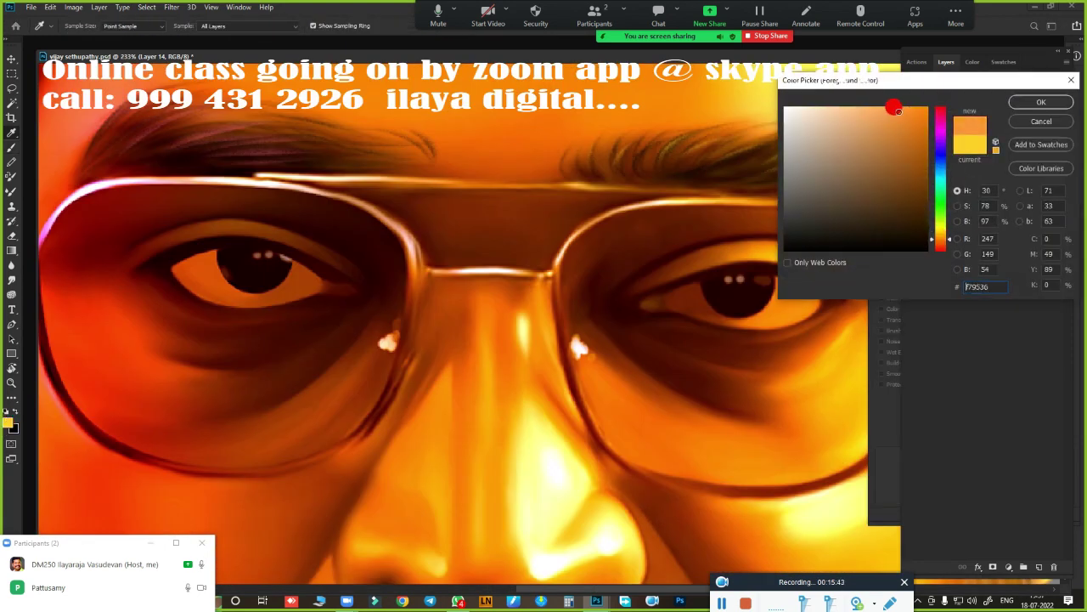
{"action": "left_click", "coordinate": [1039, 103]}
{"action": "scroll", "coordinate": [419, 319], "scroll_direction": "up", "scroll_amount": 3}
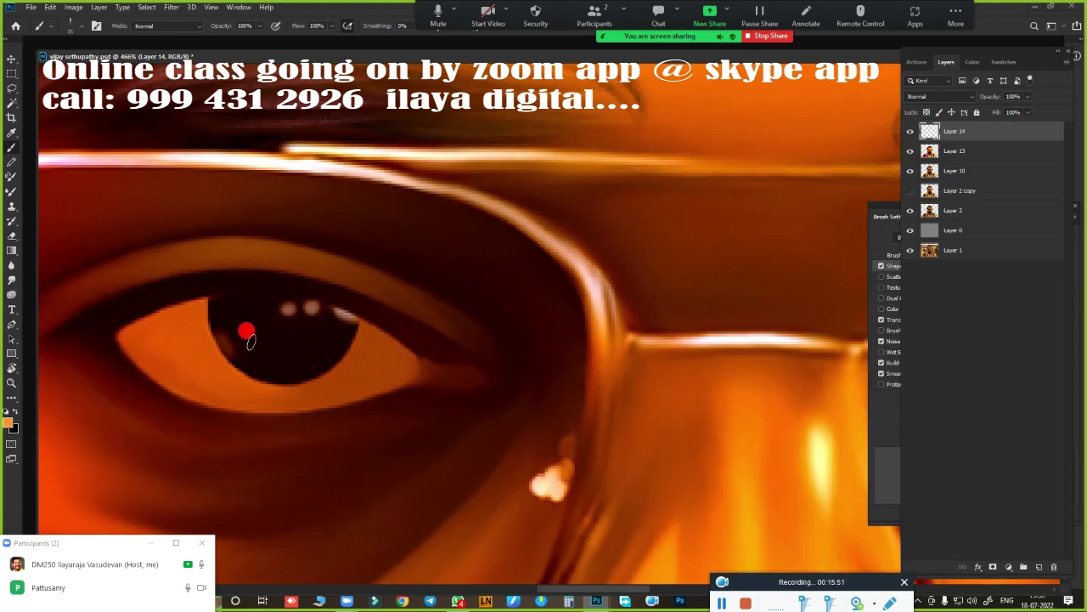
Zoom back out and switch the foreground colour to bright yellow.
{"action": "scroll", "coordinate": [360, 468], "scroll_direction": "down", "scroll_amount": 2}
{"action": "scroll", "coordinate": [430, 447], "scroll_direction": "down", "scroll_amount": 1}
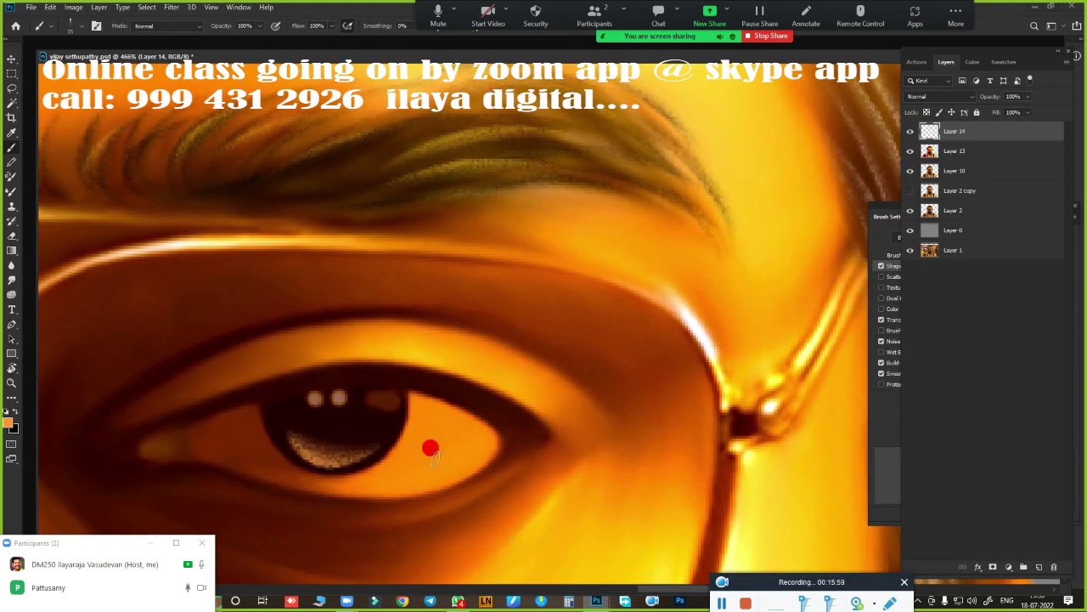
{"action": "scroll", "coordinate": [649, 327], "scroll_direction": "down", "scroll_amount": 2}
{"action": "scroll", "coordinate": [572, 363], "scroll_direction": "down", "scroll_amount": 2}
{"action": "scroll", "coordinate": [567, 333], "scroll_direction": "down", "scroll_amount": 1}
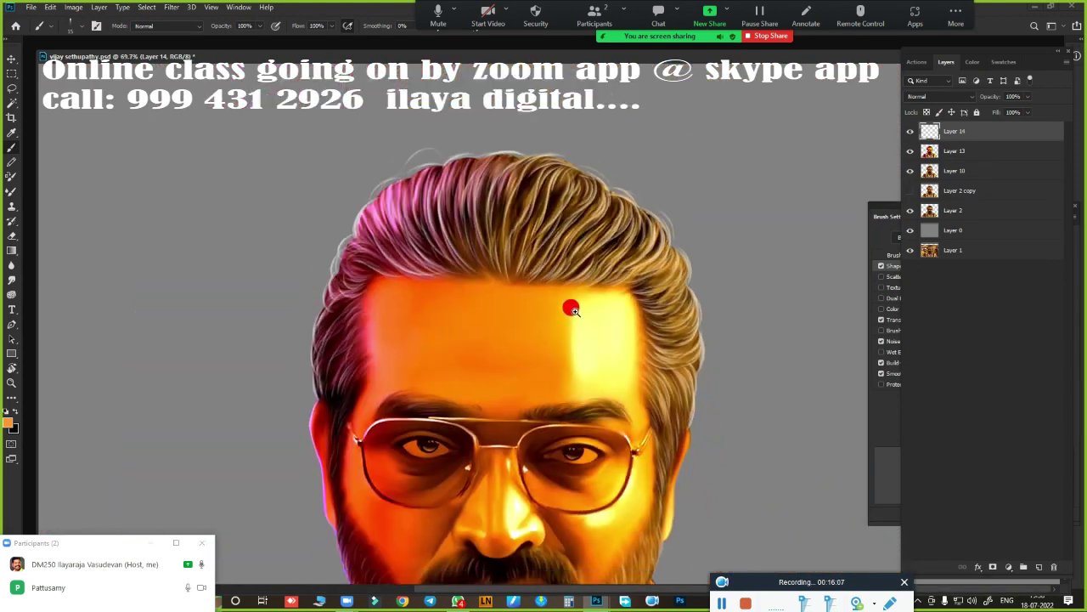
{"action": "scroll", "coordinate": [660, 320], "scroll_direction": "down", "scroll_amount": 2}
{"action": "scroll", "coordinate": [583, 334], "scroll_direction": "up", "scroll_amount": 3}
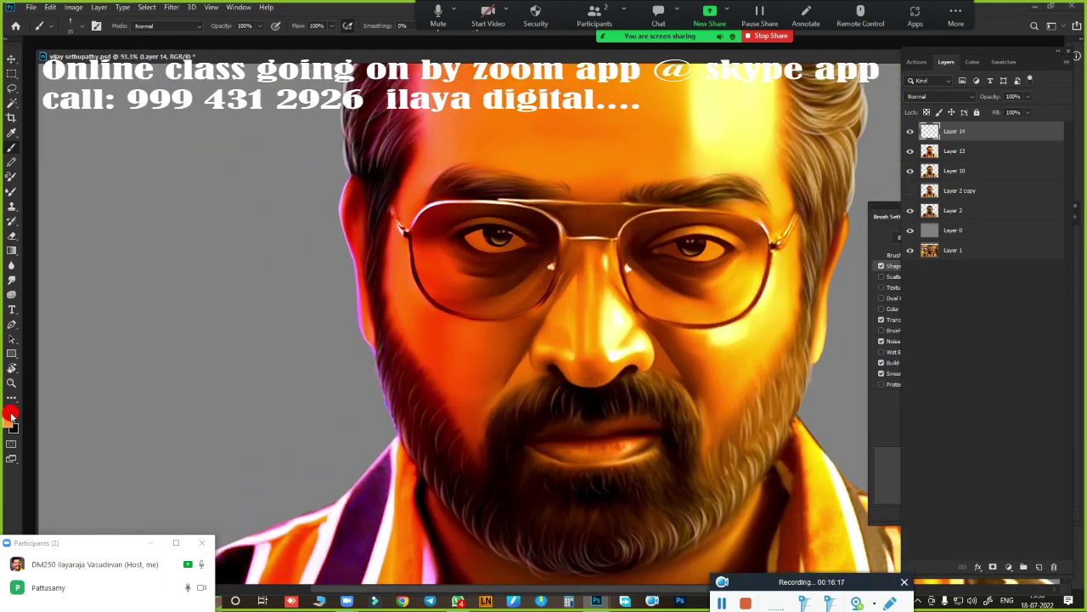
{"action": "left_click", "coordinate": [10, 413]}
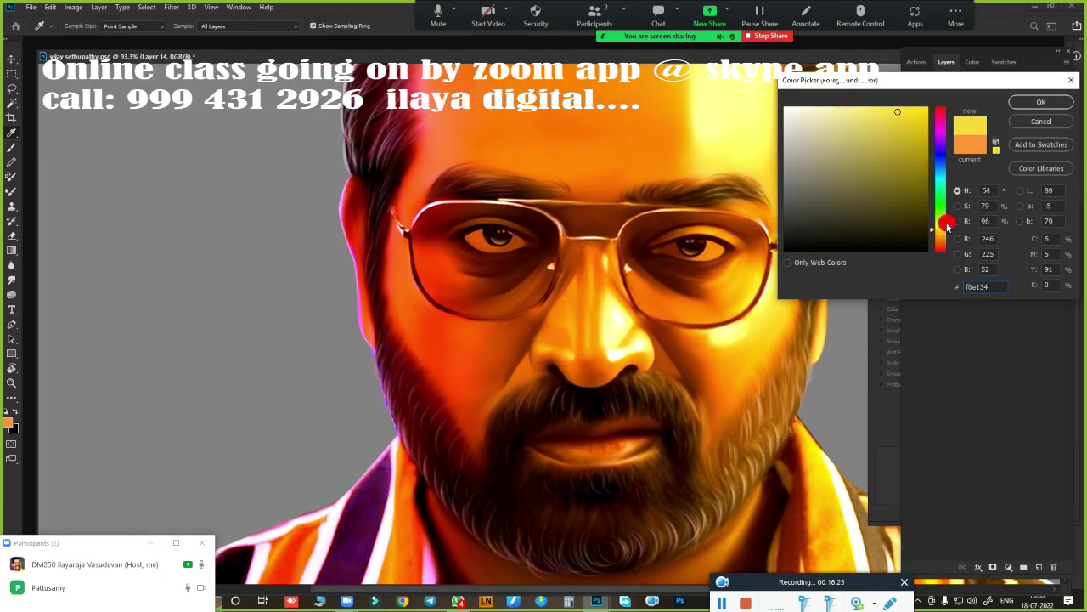
{"action": "key", "text": "Return"}
Sweep yellow strands across the top of the hair from right to left.
{"action": "scroll", "coordinate": [577, 436], "scroll_direction": "up", "scroll_amount": 5}
{"action": "left_click_drag", "start_coordinate": [650, 301], "coordinate": [597, 250]}
{"action": "left_click_drag", "start_coordinate": [671, 365], "coordinate": [553, 272]}
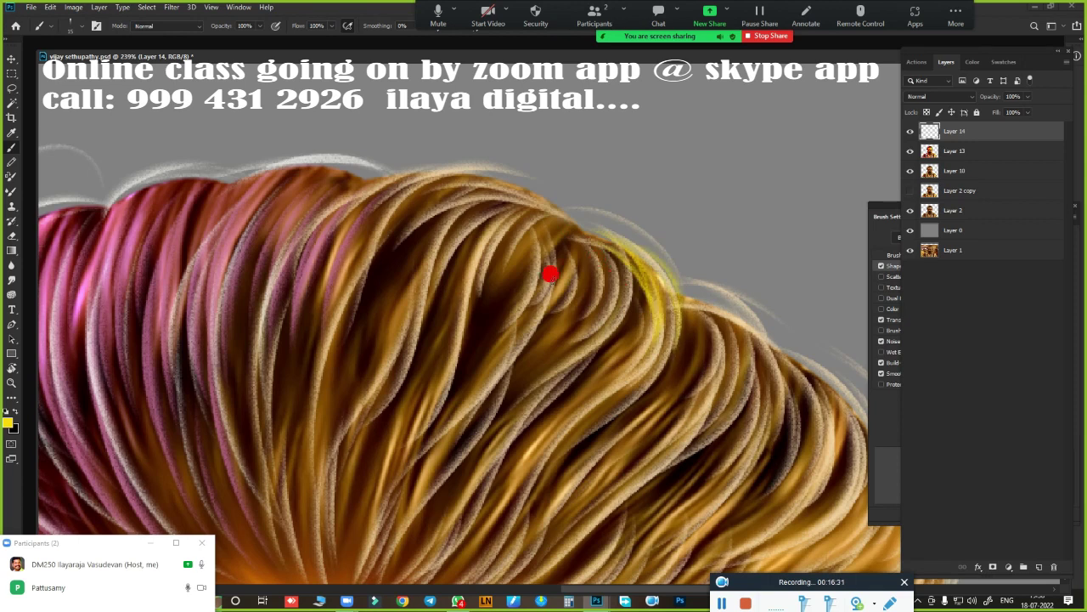
{"action": "left_click_drag", "start_coordinate": [595, 331], "coordinate": [506, 330]}
{"action": "left_click_drag", "start_coordinate": [459, 301], "coordinate": [365, 195]}
{"action": "left_click_drag", "start_coordinate": [254, 323], "coordinate": [366, 190]}
{"action": "left_click_drag", "start_coordinate": [93, 332], "coordinate": [204, 182]}
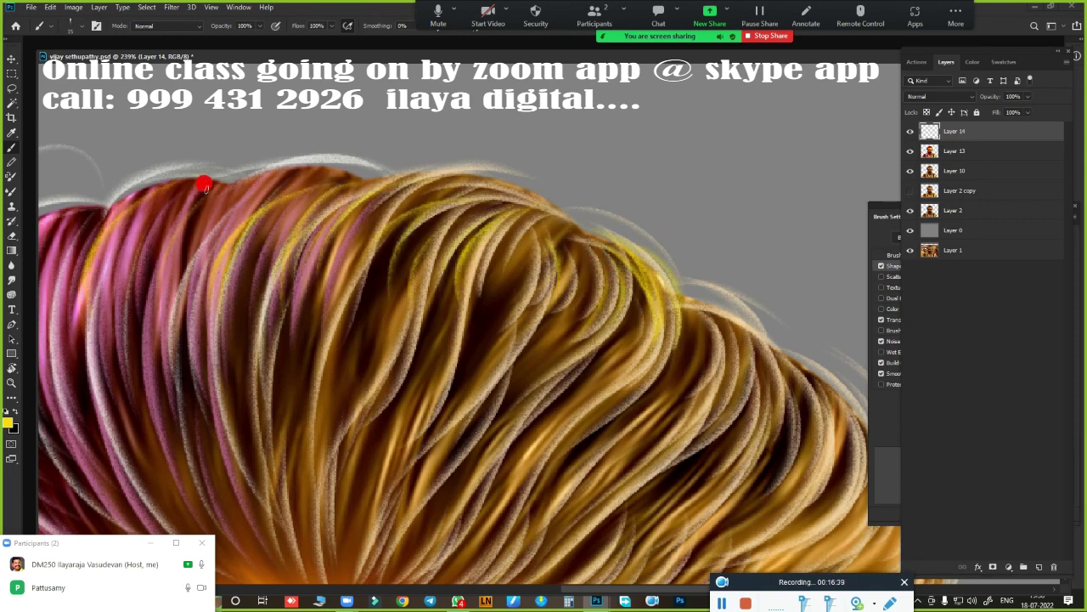
{"action": "left_click_drag", "start_coordinate": [136, 314], "coordinate": [255, 183]}
Add faint yellow strands along the hair's right edge.
{"action": "scroll", "coordinate": [416, 235], "scroll_direction": "down", "scroll_amount": 3}
{"action": "left_click_drag", "start_coordinate": [418, 272], "coordinate": [498, 245]}
{"action": "left_click_drag", "start_coordinate": [552, 382], "coordinate": [402, 255]}
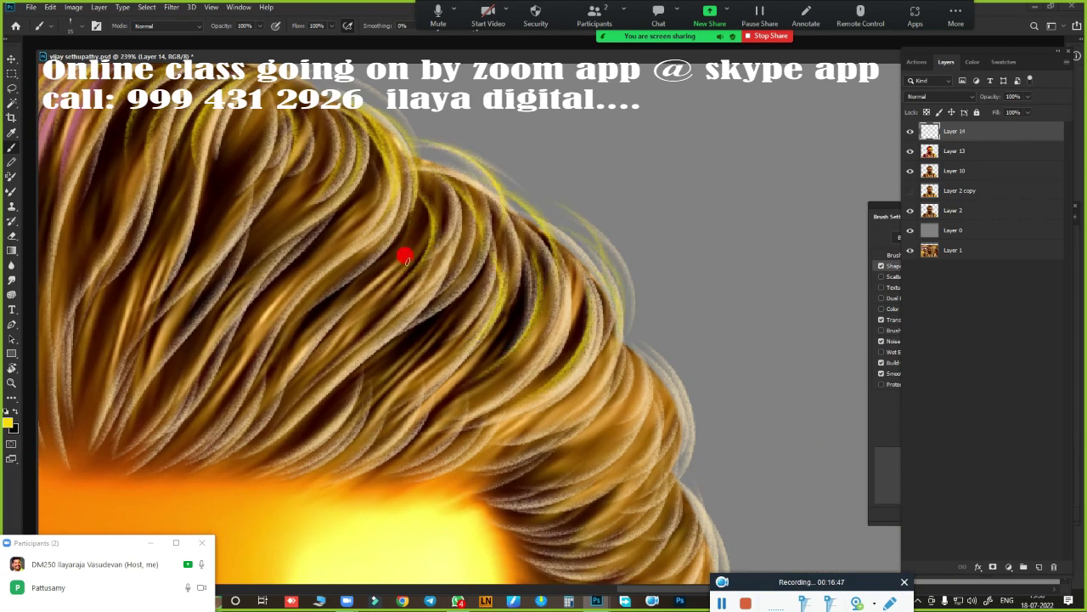
{"action": "scroll", "coordinate": [718, 372], "scroll_direction": "down", "scroll_amount": 2}
{"action": "left_click_drag", "start_coordinate": [648, 453], "coordinate": [461, 317]}
{"action": "left_click_drag", "start_coordinate": [340, 233], "coordinate": [490, 162]}
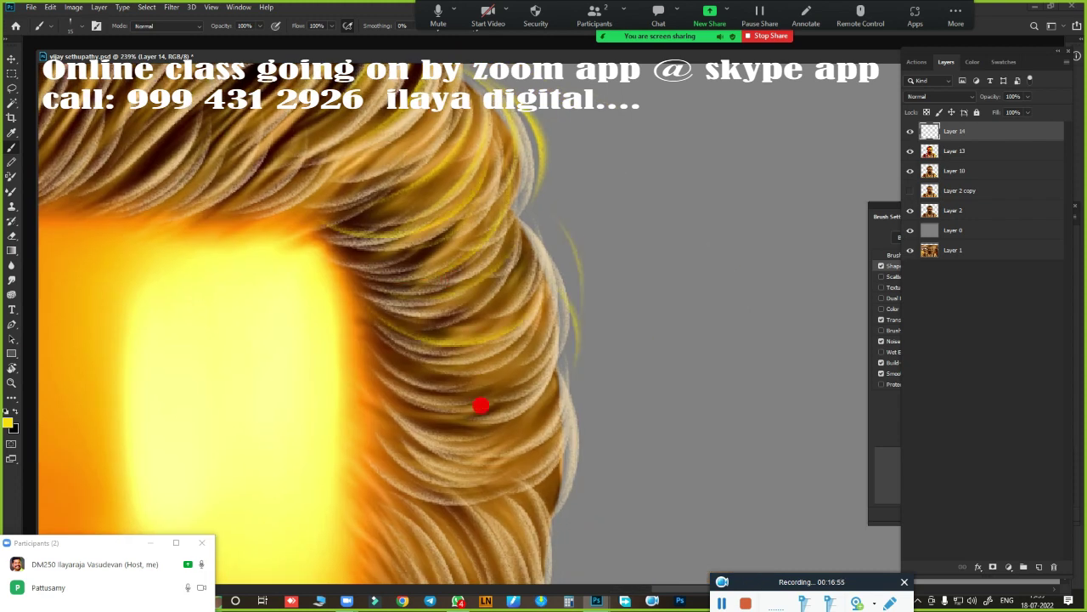
{"action": "left_click_drag", "start_coordinate": [536, 344], "coordinate": [478, 362]}
Paint yellow strands down the side hair and into the beard, then view the whole face.
{"action": "scroll", "coordinate": [478, 362], "scroll_direction": "down", "scroll_amount": 5}
{"action": "mouse_move", "coordinate": [575, 250]}
{"action": "left_mouse_down"}
{"action": "mouse_move", "coordinate": [486, 515]}
{"action": "mouse_move", "coordinate": [399, 248]}
{"action": "left_mouse_up"}
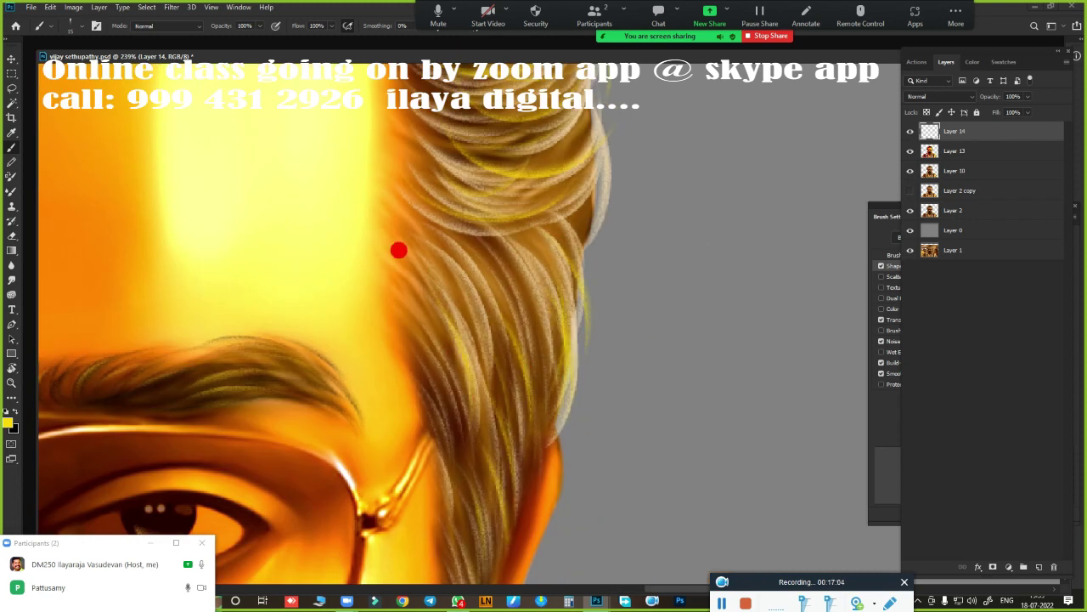
{"action": "left_click_drag", "start_coordinate": [501, 390], "coordinate": [607, 136]}
{"action": "scroll", "coordinate": [477, 399], "scroll_direction": "down", "scroll_amount": 5}
{"action": "left_click_drag", "start_coordinate": [585, 308], "coordinate": [556, 345]}
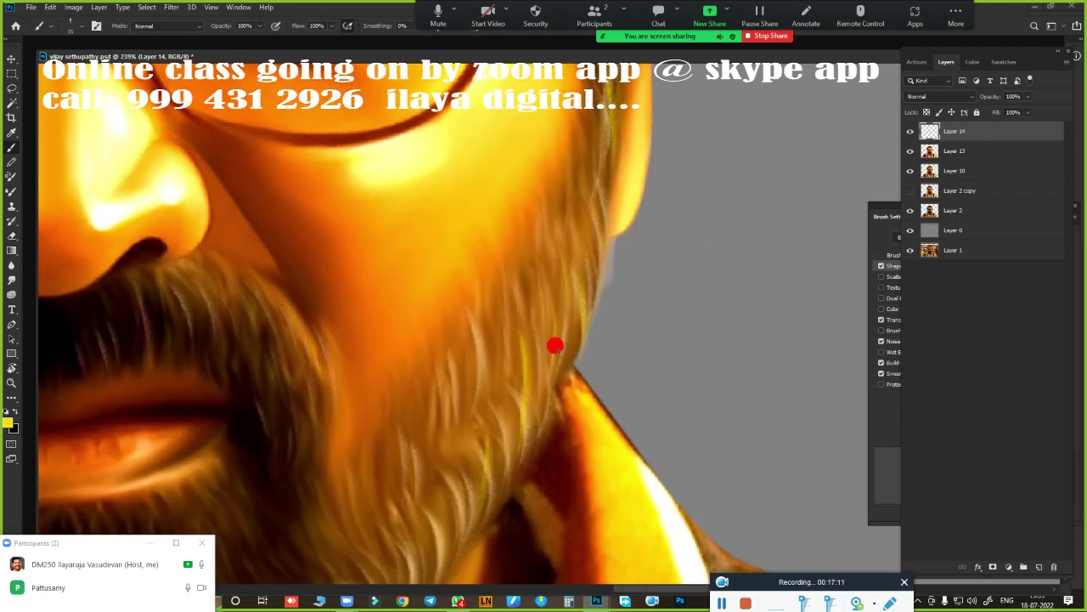
{"action": "scroll", "coordinate": [534, 288], "scroll_direction": "up", "scroll_amount": 2}
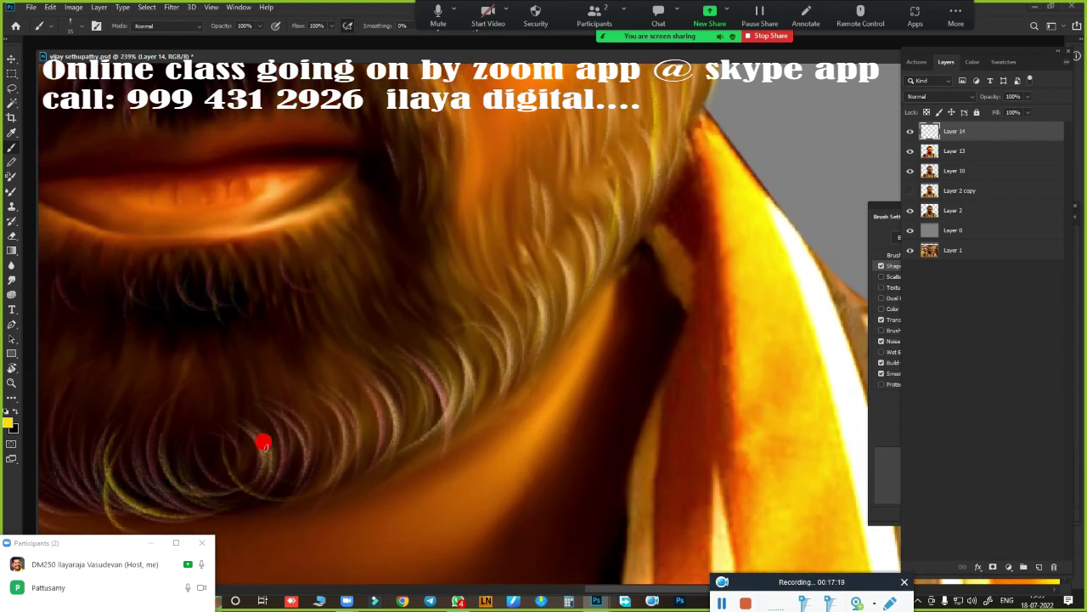
{"action": "scroll", "coordinate": [262, 442], "scroll_direction": "up", "scroll_amount": 5}
{"action": "key", "text": "ctrl+0"}
{"action": "scroll", "coordinate": [590, 516], "scroll_direction": "up", "scroll_amount": 3}
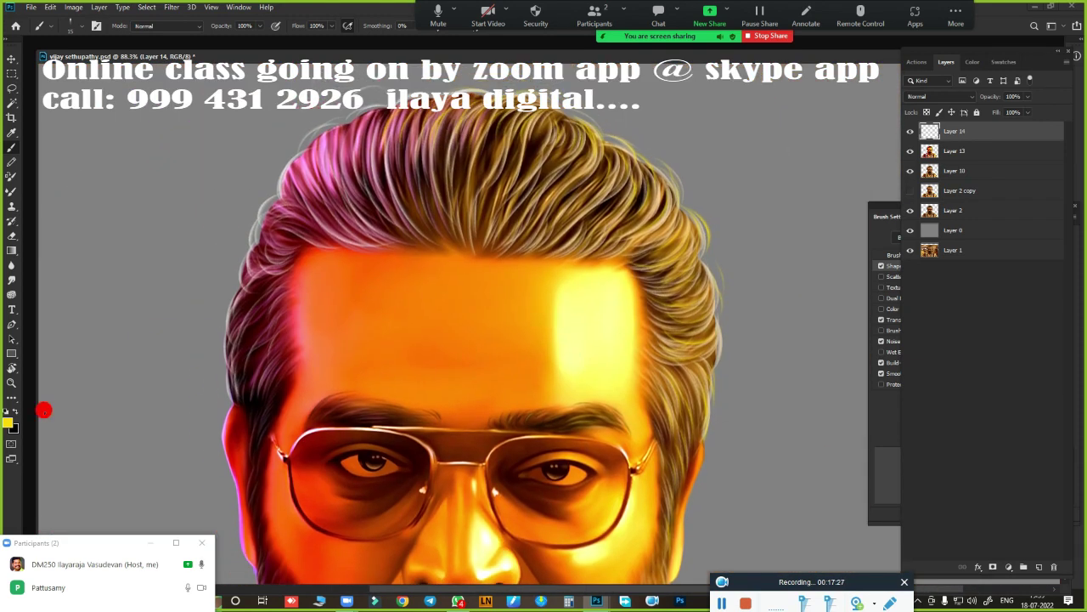
{"action": "left_click", "coordinate": [9, 423]}
{"action": "left_click", "coordinate": [940, 127]}
{"action": "left_click", "coordinate": [1040, 102]}
{"action": "scroll", "coordinate": [479, 223], "scroll_direction": "up", "scroll_amount": 3}
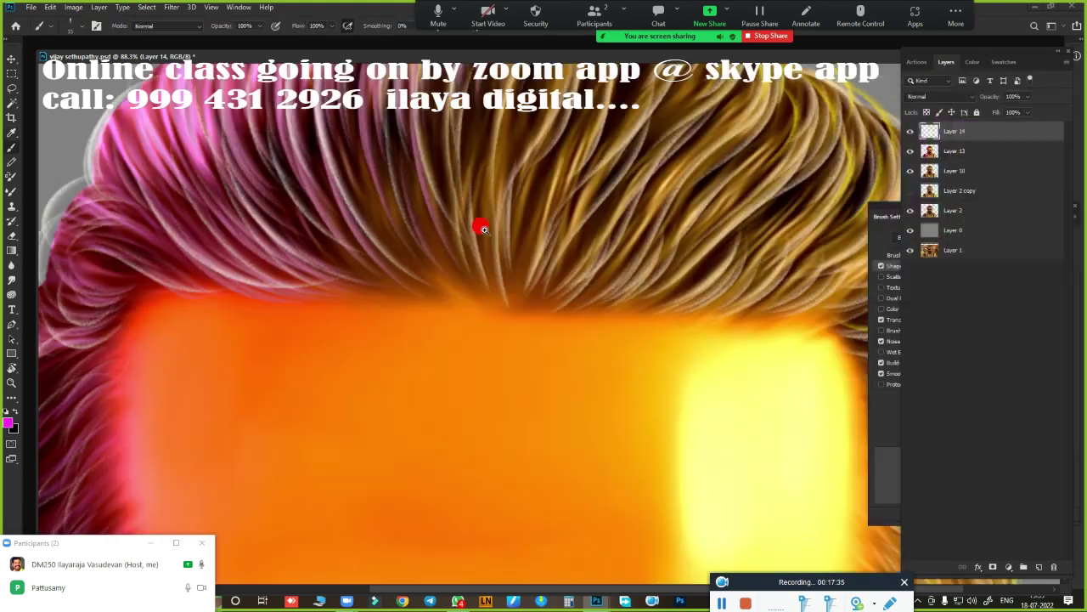
{"action": "scroll", "coordinate": [519, 272], "scroll_direction": "up", "scroll_amount": 2}
{"action": "scroll", "coordinate": [544, 272], "scroll_direction": "down", "scroll_amount": 2}
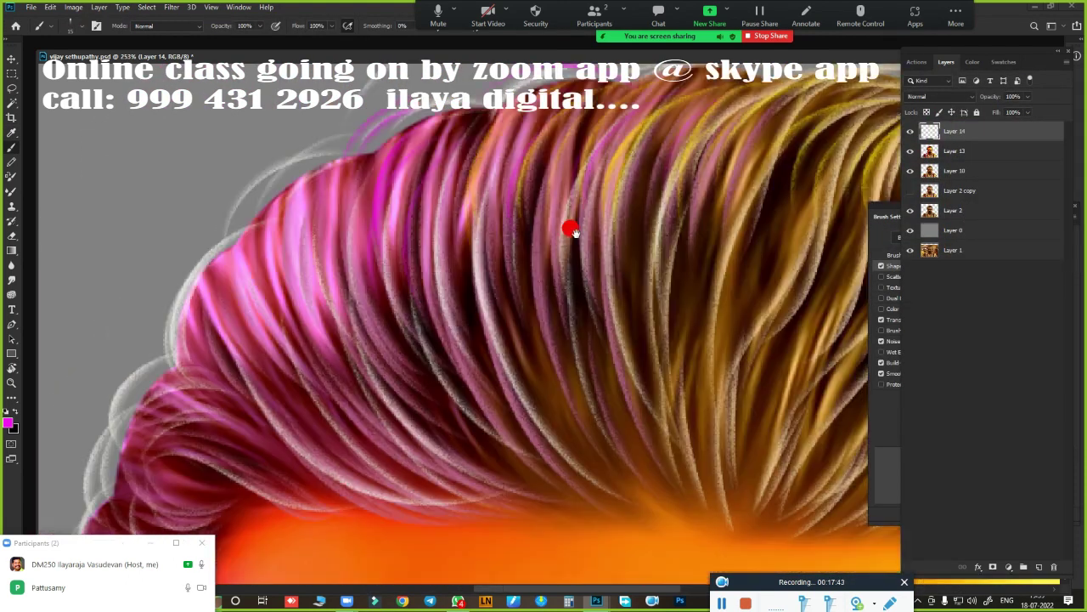
{"action": "scroll", "coordinate": [527, 195], "scroll_direction": "up", "scroll_amount": 1}
{"action": "scroll", "coordinate": [549, 174], "scroll_direction": "down", "scroll_amount": 3}
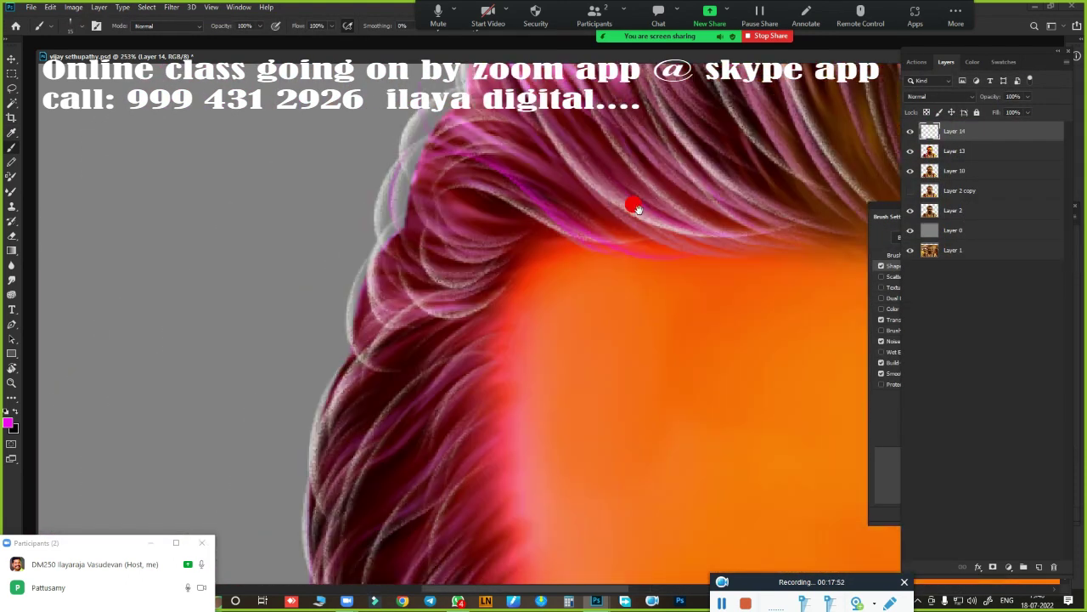
{"action": "scroll", "coordinate": [464, 413], "scroll_direction": "down", "scroll_amount": 3}
{"action": "scroll", "coordinate": [660, 247], "scroll_direction": "down", "scroll_amount": 3}
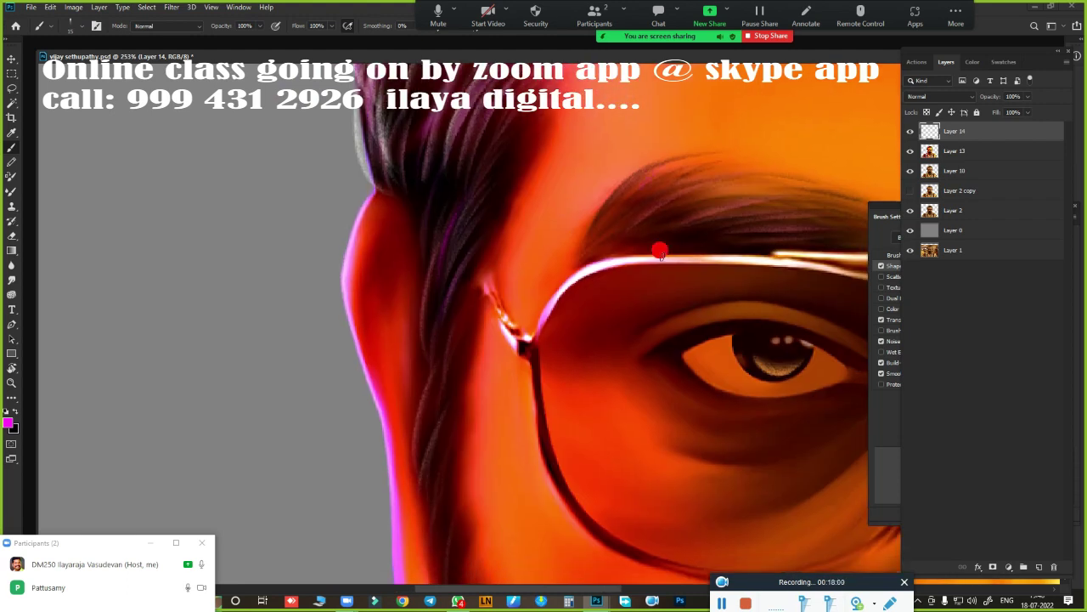
{"action": "scroll", "coordinate": [462, 449], "scroll_direction": "down", "scroll_amount": 1}
{"action": "scroll", "coordinate": [518, 543], "scroll_direction": "down", "scroll_amount": 3}
{"action": "scroll", "coordinate": [551, 439], "scroll_direction": "down", "scroll_amount": 3}
{"action": "scroll", "coordinate": [551, 439], "scroll_direction": "down", "scroll_amount": 3}
{"action": "left_click_drag", "start_coordinate": [493, 379], "coordinate": [469, 409]}
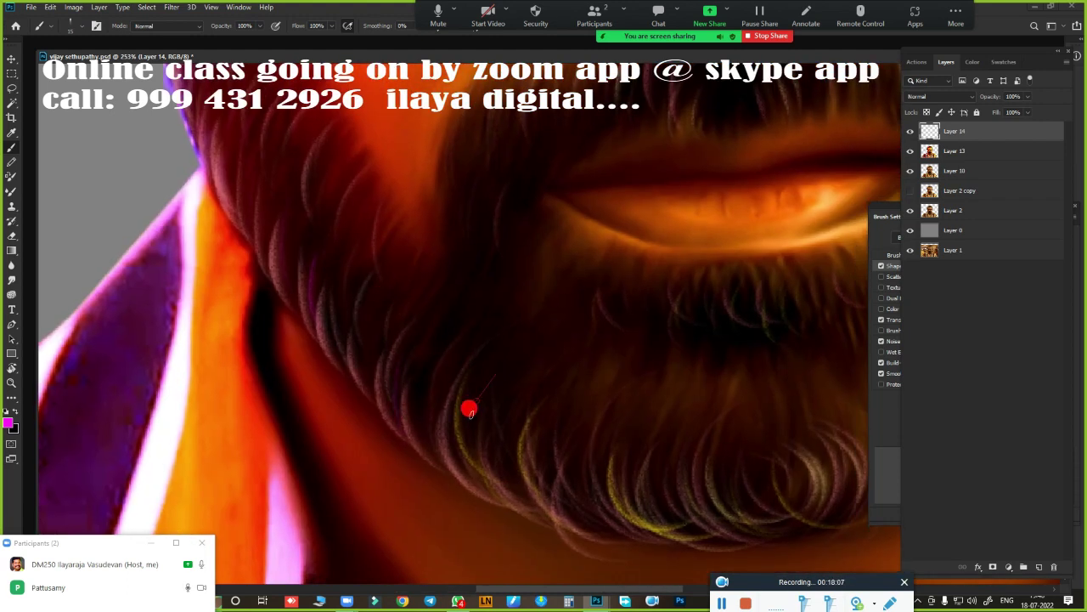
{"action": "scroll", "coordinate": [594, 357], "scroll_direction": "down", "scroll_amount": 5}
{"action": "scroll", "coordinate": [535, 398], "scroll_direction": "up", "scroll_amount": 3}
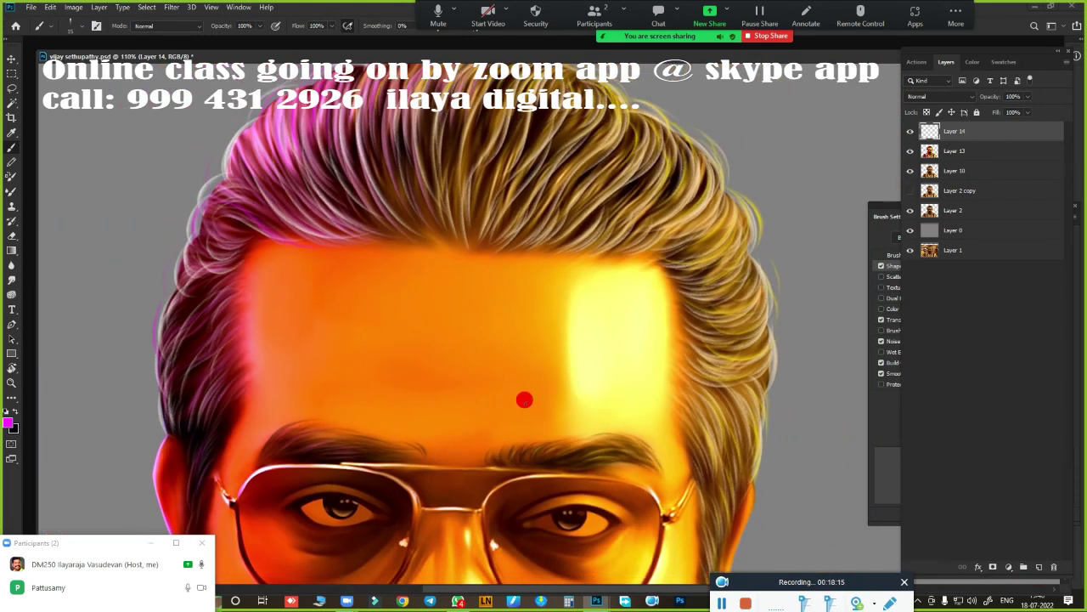
{"action": "scroll", "coordinate": [330, 358], "scroll_direction": "up", "scroll_amount": 1}
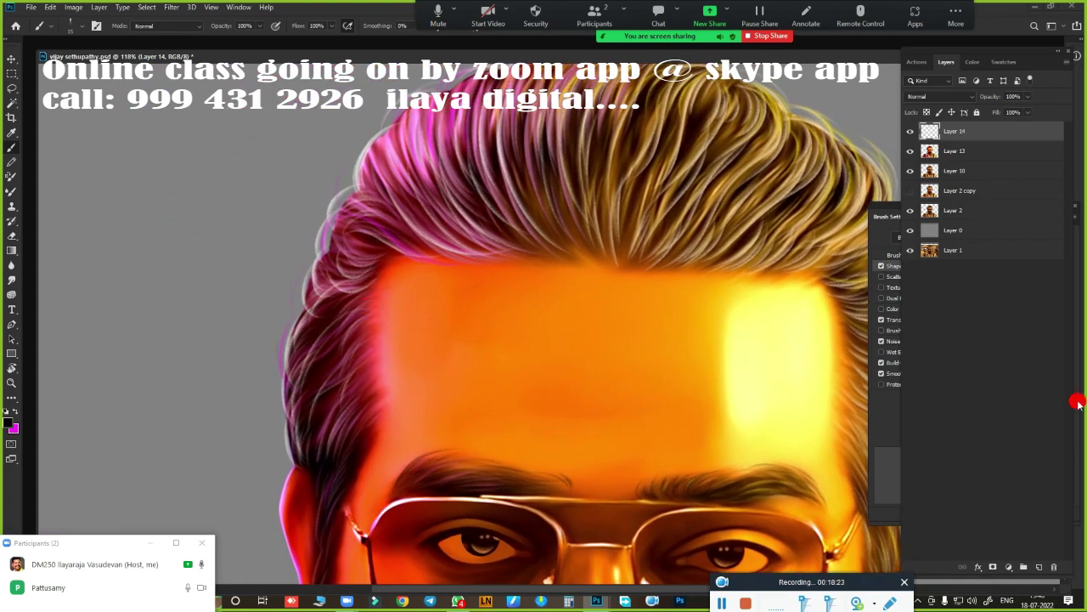
Add a new empty Layer 15 beneath Layer 14.
{"action": "left_click_drag", "start_coordinate": [943, 131], "coordinate": [918, 152]}
{"action": "left_click", "coordinate": [911, 151]}
{"action": "left_click", "coordinate": [911, 151]}
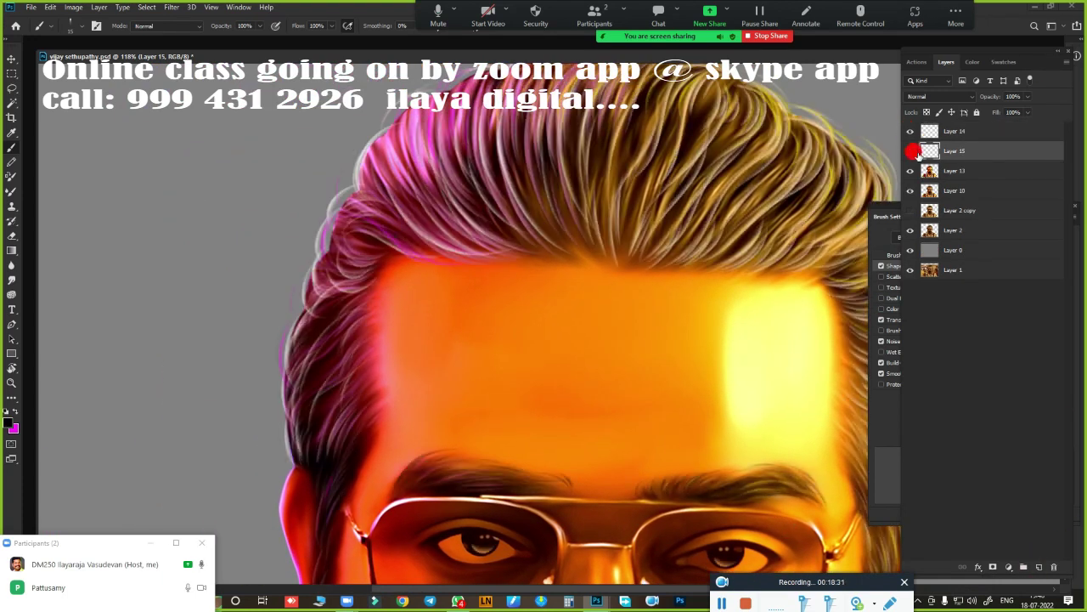
{"action": "scroll", "coordinate": [384, 327], "scroll_direction": "up", "scroll_amount": 4}
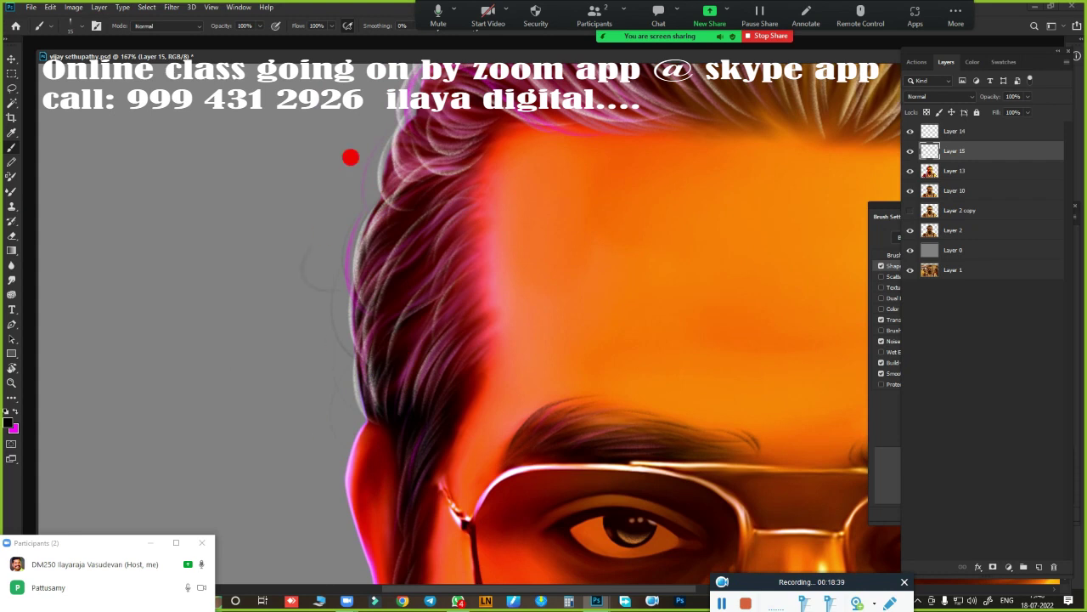
{"action": "scroll", "coordinate": [378, 301], "scroll_direction": "up", "scroll_amount": 3}
{"action": "scroll", "coordinate": [461, 208], "scroll_direction": "up", "scroll_amount": 3}
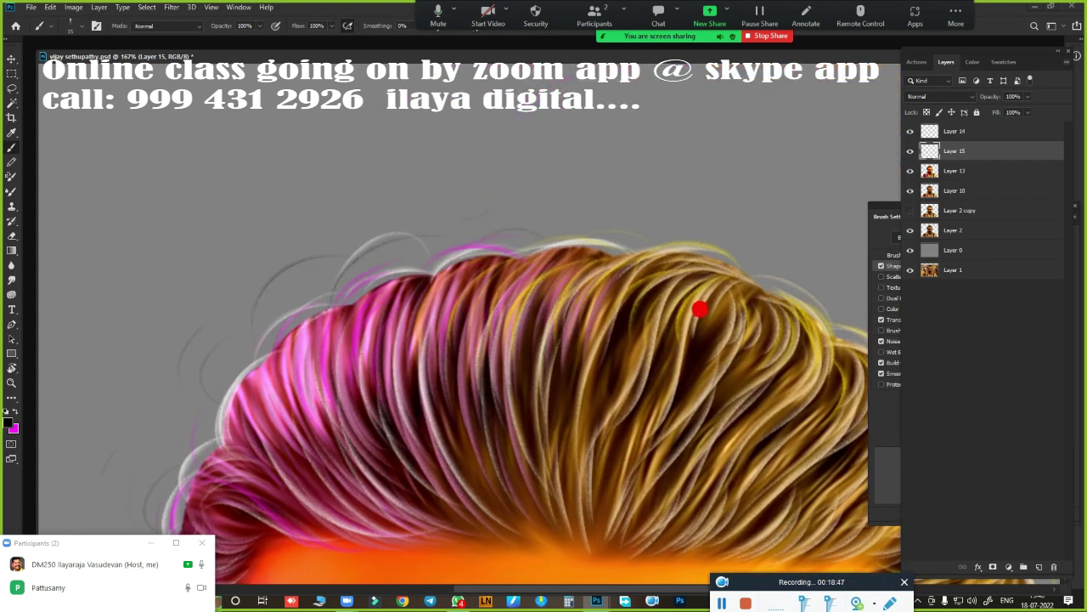
{"action": "left_click_drag", "start_coordinate": [699, 309], "coordinate": [546, 186]}
Pan and zoom around the painted face to review it, ending at 46.7%.
{"action": "scroll", "coordinate": [775, 307], "scroll_direction": "down", "scroll_amount": 3}
{"action": "scroll", "coordinate": [614, 250], "scroll_direction": "down", "scroll_amount": 2}
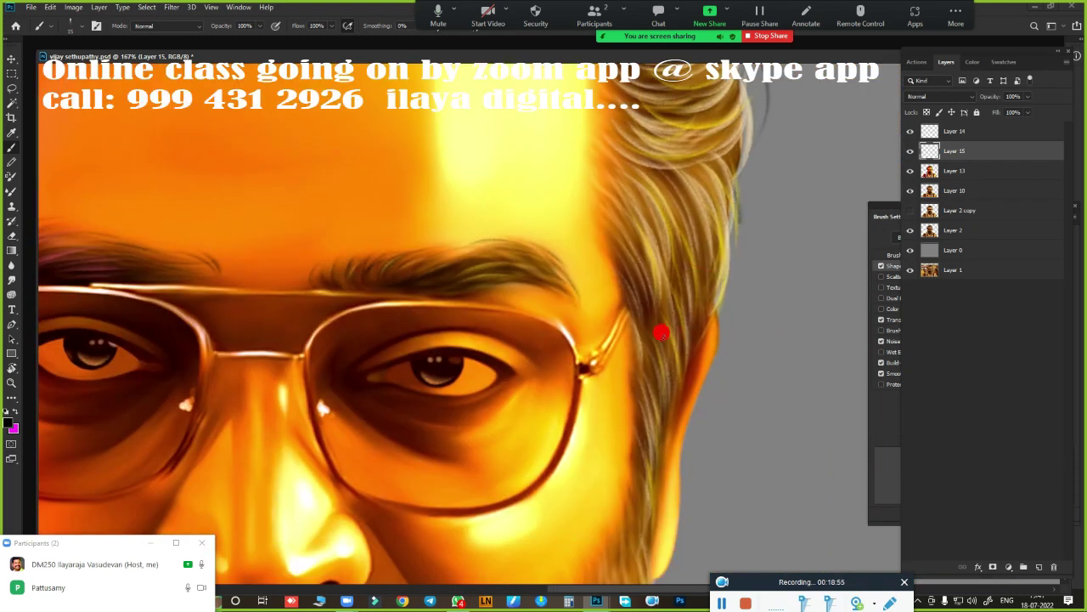
{"action": "scroll", "coordinate": [685, 384], "scroll_direction": "down", "scroll_amount": 5}
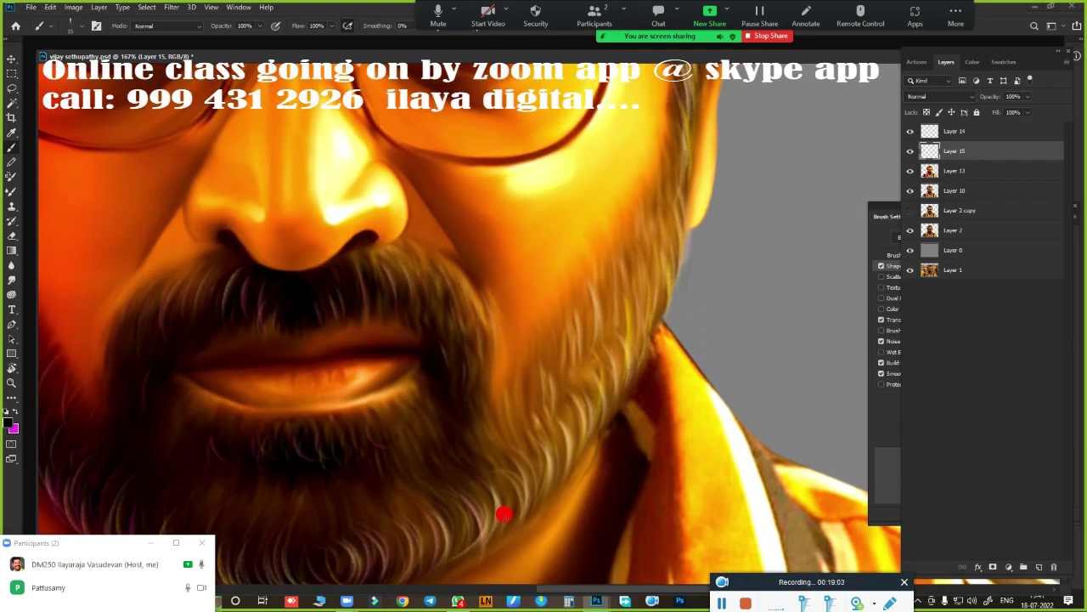
{"action": "scroll", "coordinate": [504, 515], "scroll_direction": "down", "scroll_amount": 3}
{"action": "scroll", "coordinate": [509, 459], "scroll_direction": "left", "scroll_amount": 3}
{"action": "scroll", "coordinate": [455, 412], "scroll_direction": "up", "scroll_amount": 5}
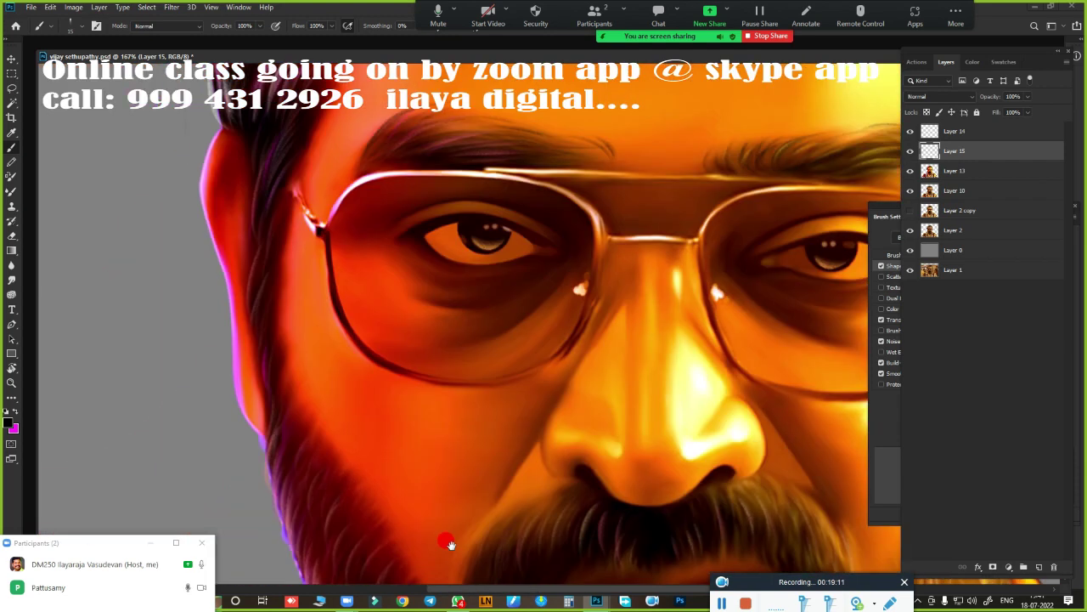
{"action": "scroll", "coordinate": [231, 406], "scroll_direction": "up", "scroll_amount": 2}
{"action": "scroll", "coordinate": [698, 484], "scroll_direction": "up", "scroll_amount": 3}
{"action": "scroll", "coordinate": [160, 246], "scroll_direction": "left", "scroll_amount": 3}
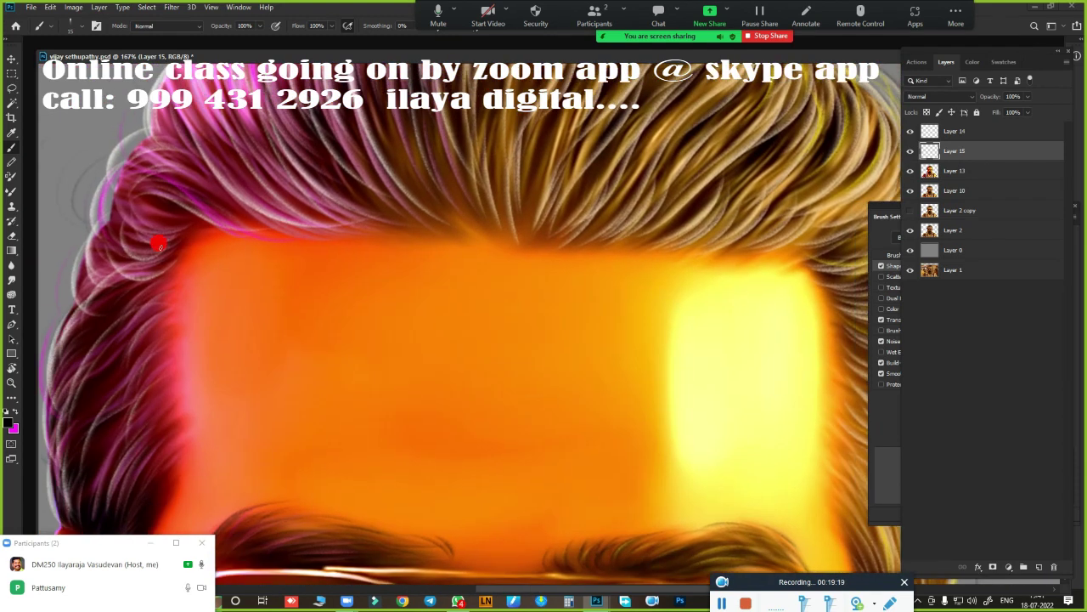
{"action": "scroll", "coordinate": [448, 175], "scroll_direction": "right", "scroll_amount": 3}
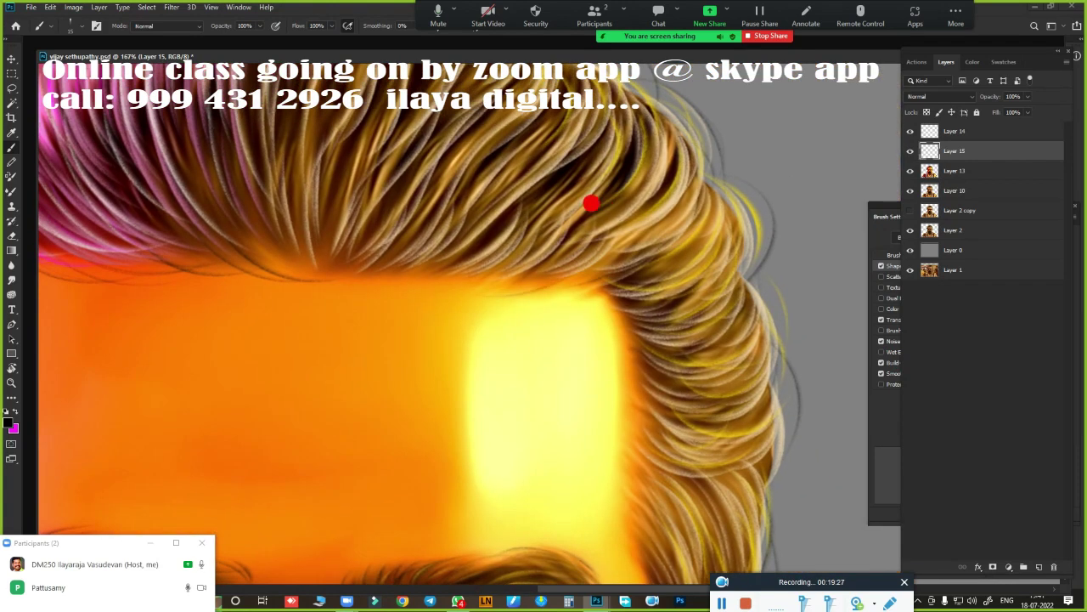
{"action": "scroll", "coordinate": [635, 501], "scroll_direction": "down", "scroll_amount": 3}
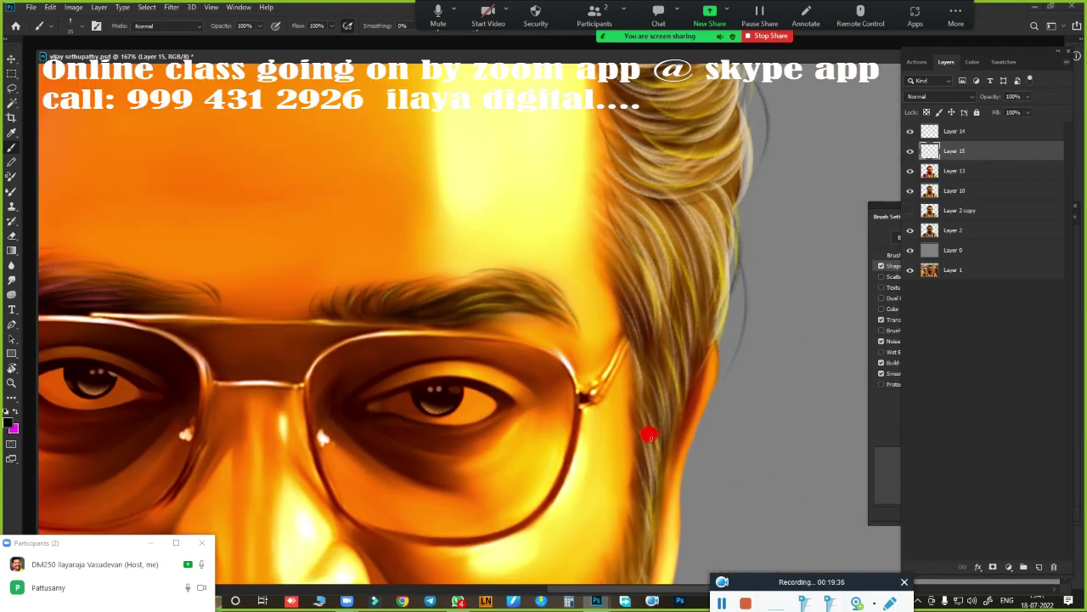
{"action": "scroll", "coordinate": [601, 312], "scroll_direction": "up", "scroll_amount": 3}
{"action": "scroll", "coordinate": [188, 247], "scroll_direction": "left", "scroll_amount": 5}
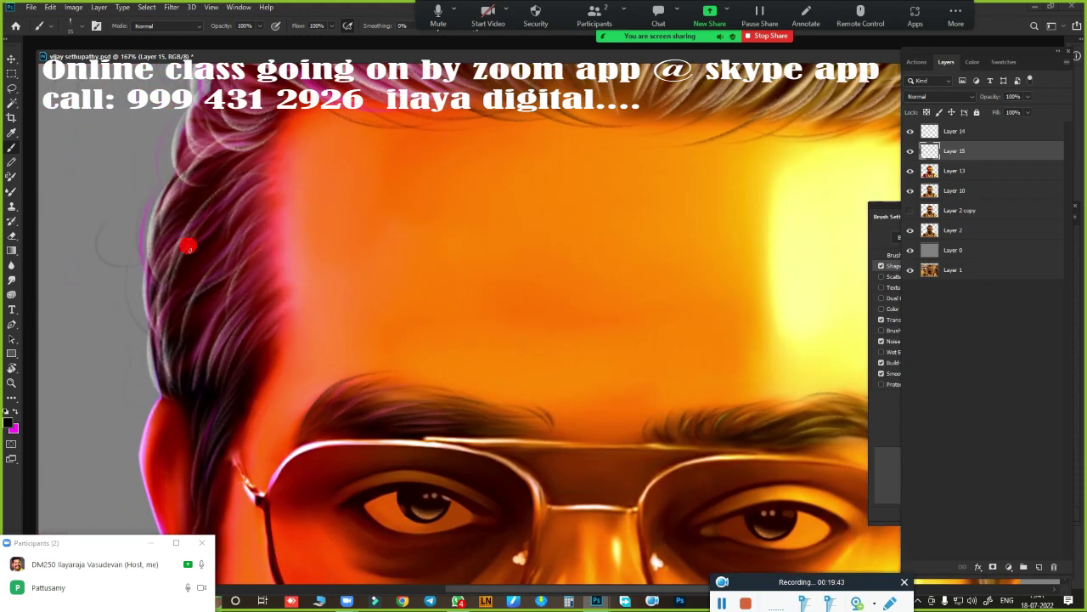
{"action": "scroll", "coordinate": [365, 250], "scroll_direction": "down", "scroll_amount": 5}
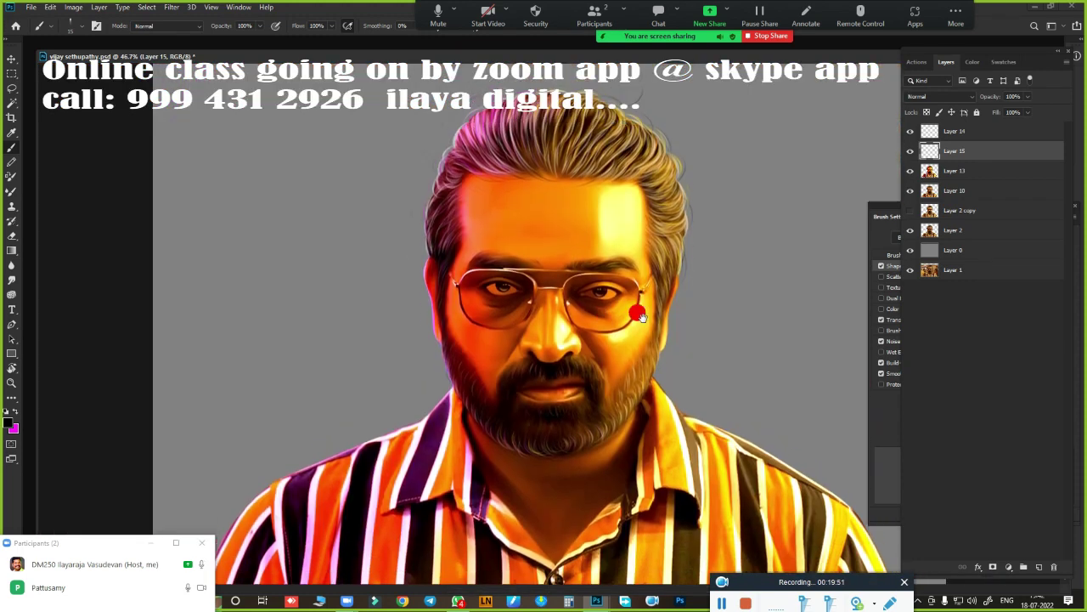
Add a new layer above Layer 14, then choose and adjust a soft brush preset.
{"action": "left_click", "coordinate": [988, 141]}
{"action": "left_click", "coordinate": [1039, 565]}
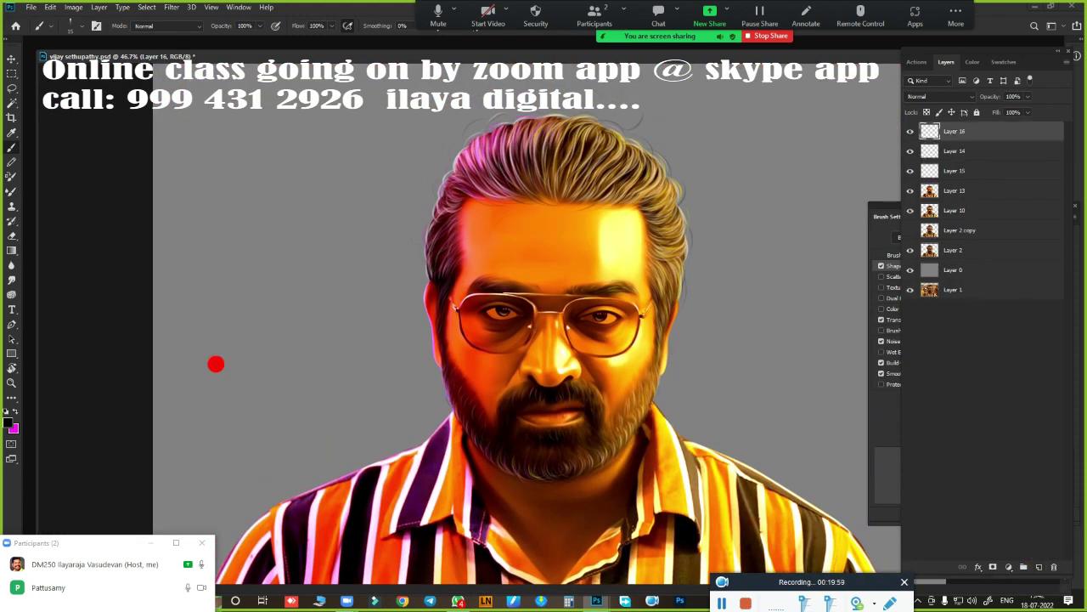
{"action": "right_click", "coordinate": [337, 217]}
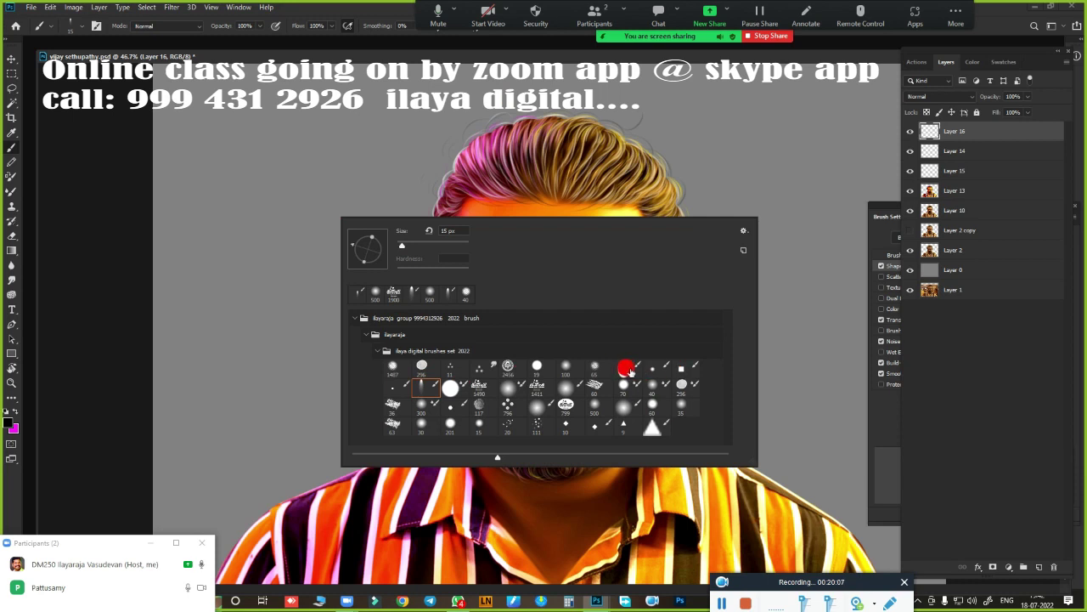
{"action": "double_click", "coordinate": [625, 367]}
{"action": "left_click", "coordinate": [908, 255]}
{"action": "left_click", "coordinate": [1028, 334]}
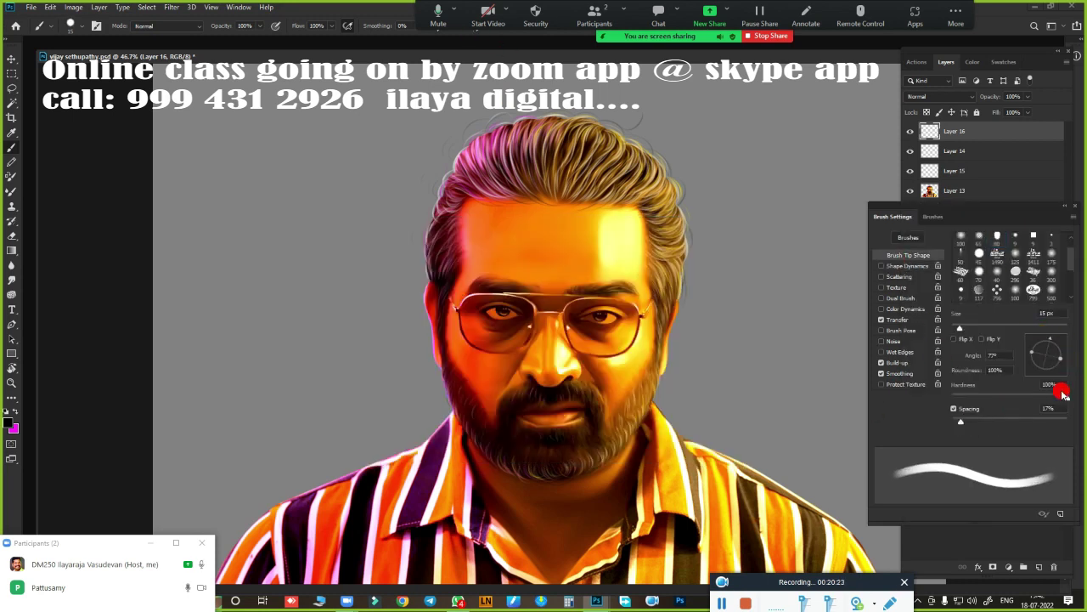
Pick a light painting colour and set brush opacity to 37% and flow to about 30%.
{"action": "left_click", "coordinate": [12, 427]}
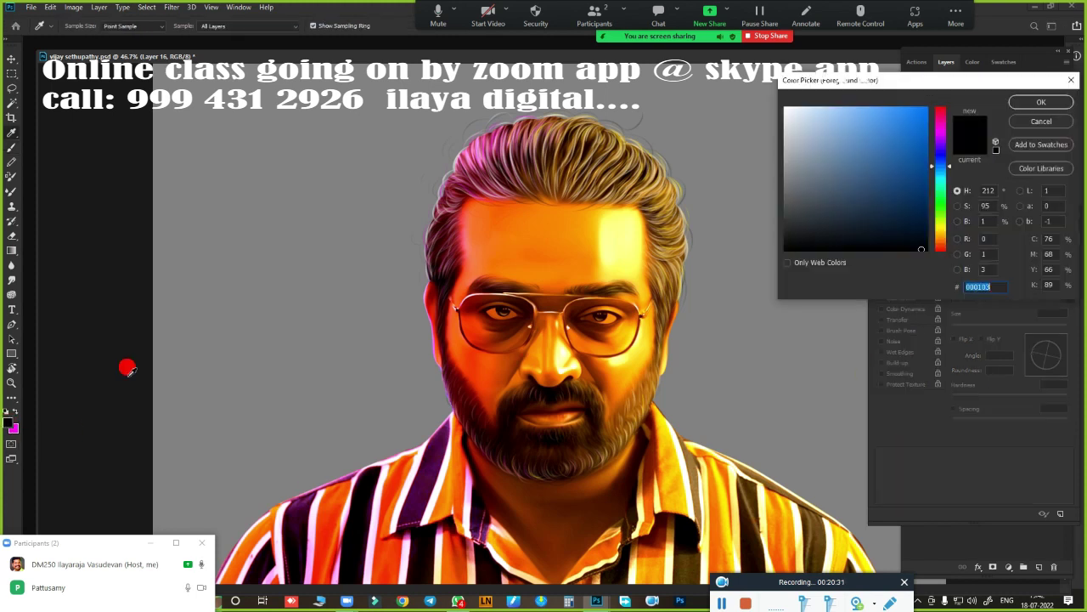
{"action": "left_click", "coordinate": [785, 105]}
{"action": "left_click", "coordinate": [1048, 122]}
{"action": "scroll", "coordinate": [629, 367], "scroll_direction": "up", "scroll_amount": 5}
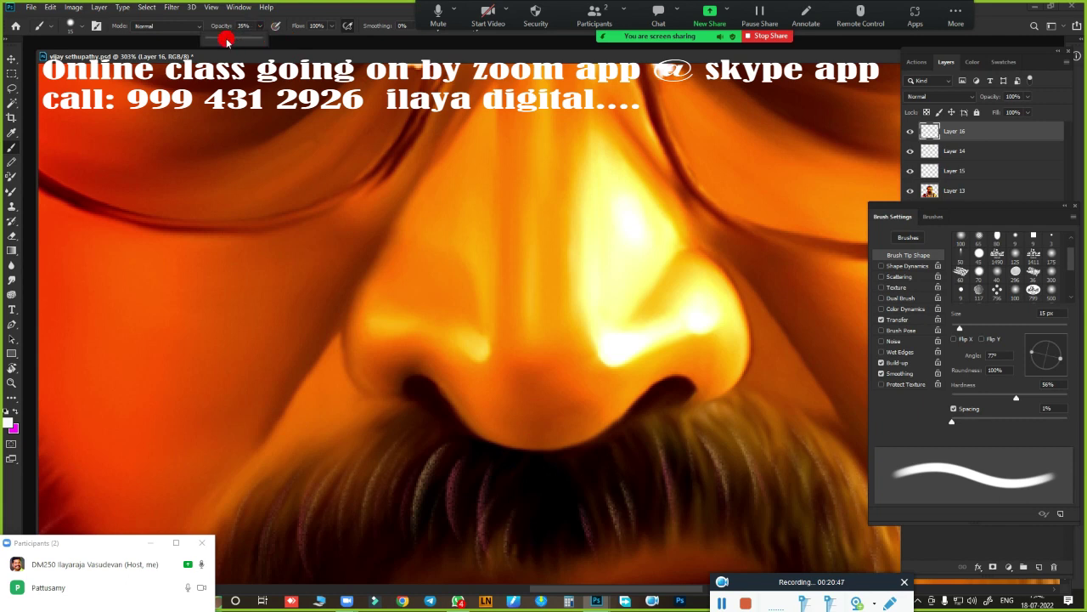
{"action": "left_click_drag", "start_coordinate": [226, 40], "coordinate": [229, 40]}
{"action": "left_click_drag", "start_coordinate": [331, 25], "coordinate": [295, 47]}
Paint light highlights across the nose tip and left edge of the nose, undoing a nose-bridge stroke.
{"action": "left_click_drag", "start_coordinate": [477, 350], "coordinate": [378, 327]}
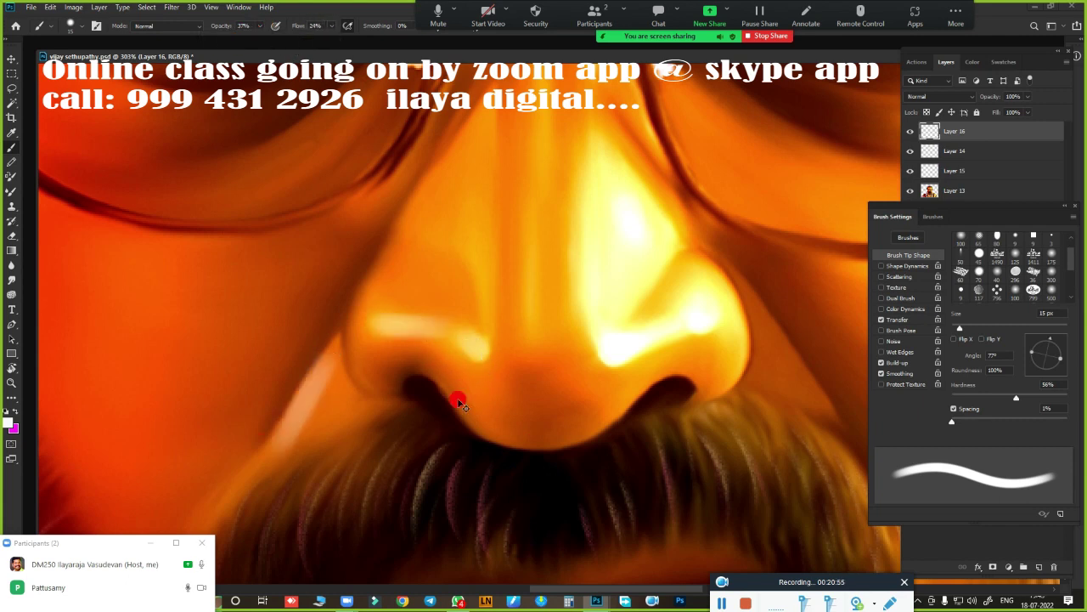
{"action": "key", "text": "bracketleft"}
{"action": "left_click_drag", "start_coordinate": [263, 431], "coordinate": [321, 370]}
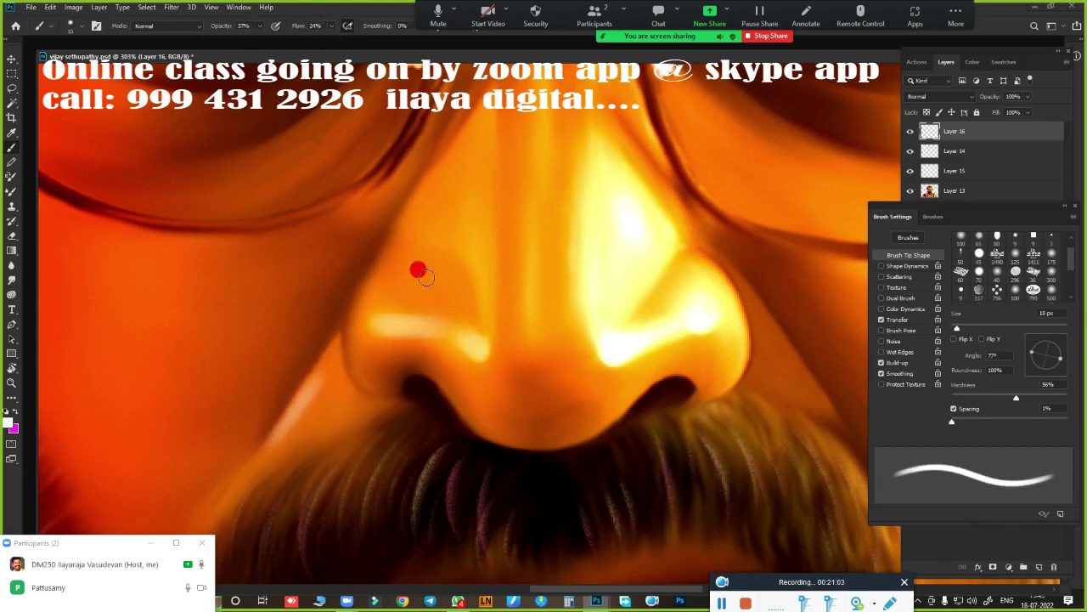
{"action": "key", "text": "bracketleft"}
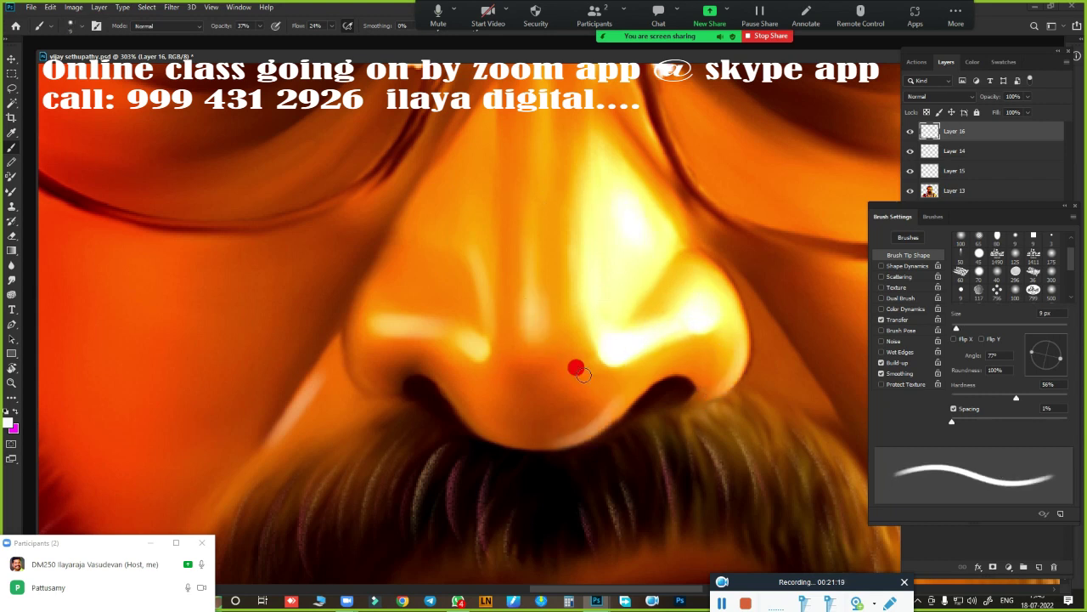
{"action": "scroll", "coordinate": [583, 352], "scroll_direction": "up", "scroll_amount": 5}
{"action": "key", "text": "bracketright"}
{"action": "key", "text": "bracketright"}
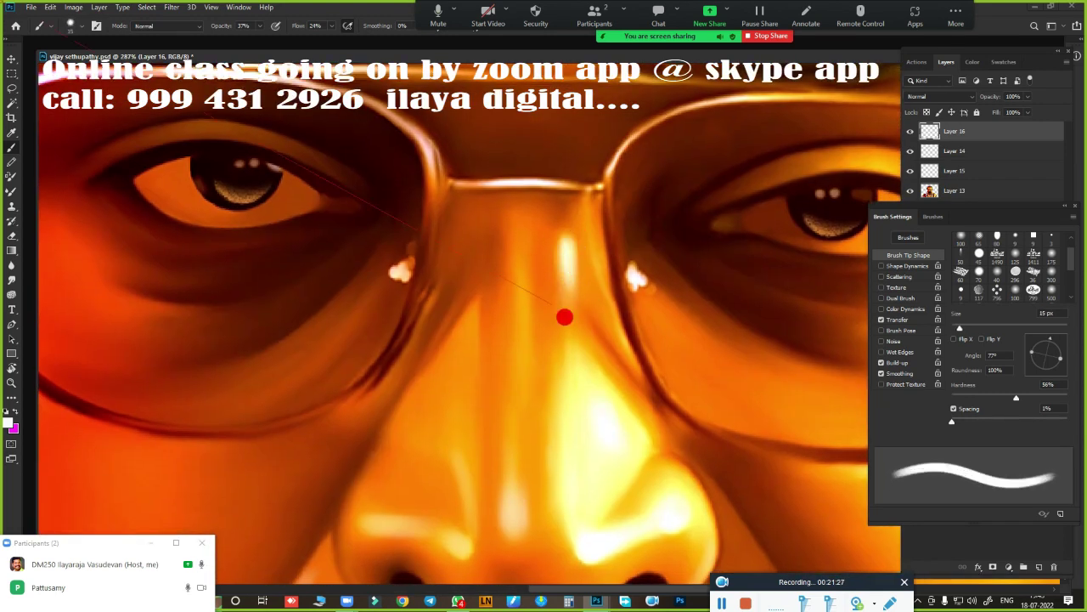
{"action": "key", "text": "bracketright"}
{"action": "left_click_drag", "start_coordinate": [520, 204], "coordinate": [521, 399]}
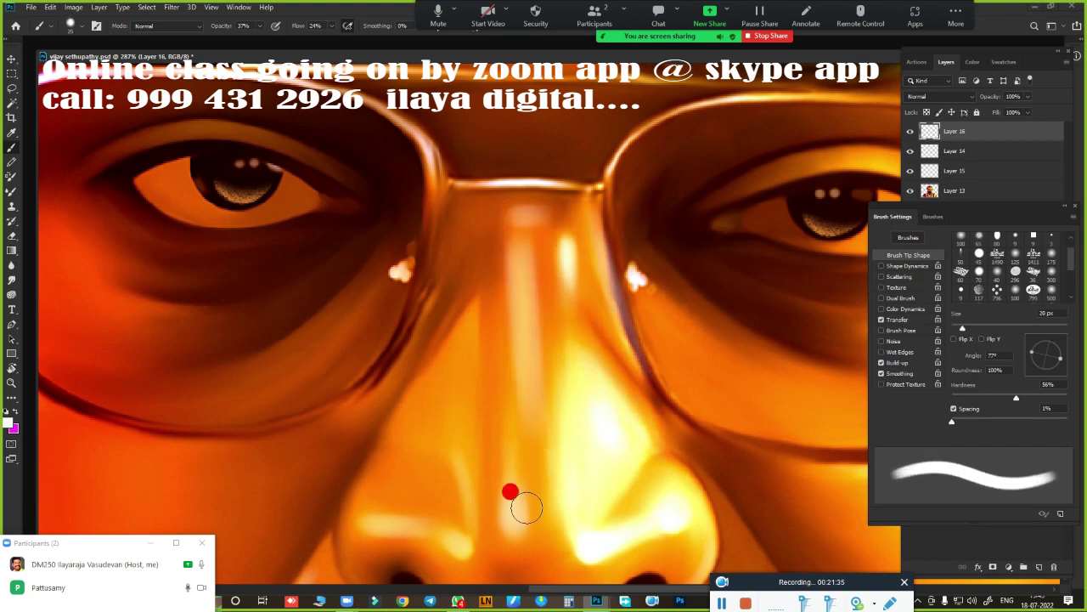
{"action": "key", "text": "ctrl+z"}
{"action": "key", "text": "bracketleft"}
Pan over the left eye, cheek and beard, resizing the brush for each area.
{"action": "left_click_drag", "start_coordinate": [483, 263], "coordinate": [708, 343]}
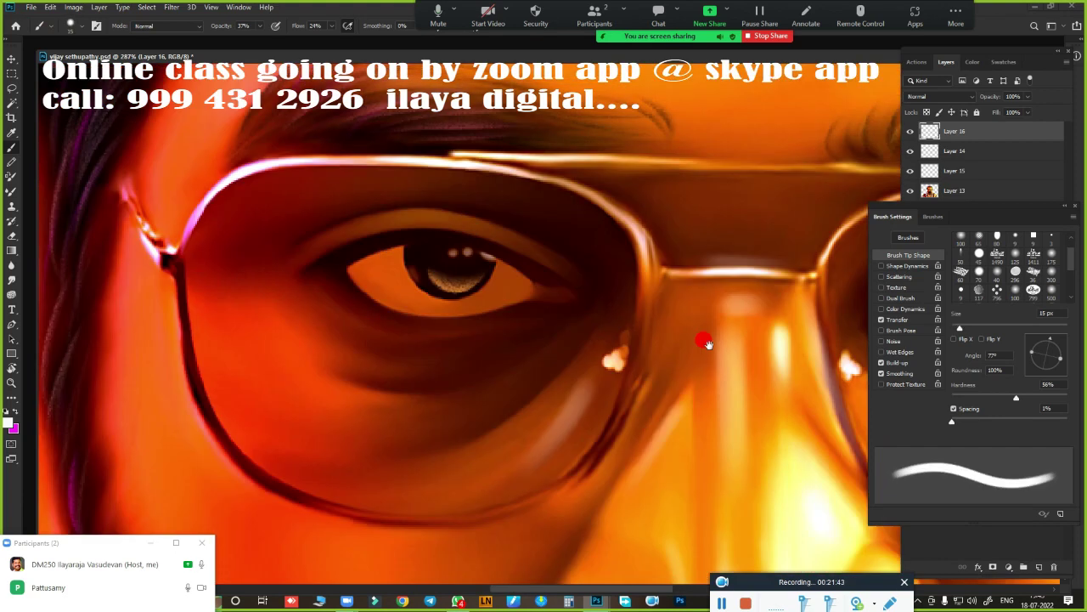
{"action": "scroll", "coordinate": [708, 343], "scroll_direction": "up", "scroll_amount": 2}
{"action": "scroll", "coordinate": [594, 309], "scroll_direction": "down", "scroll_amount": 2}
{"action": "key", "text": "bracketright"}
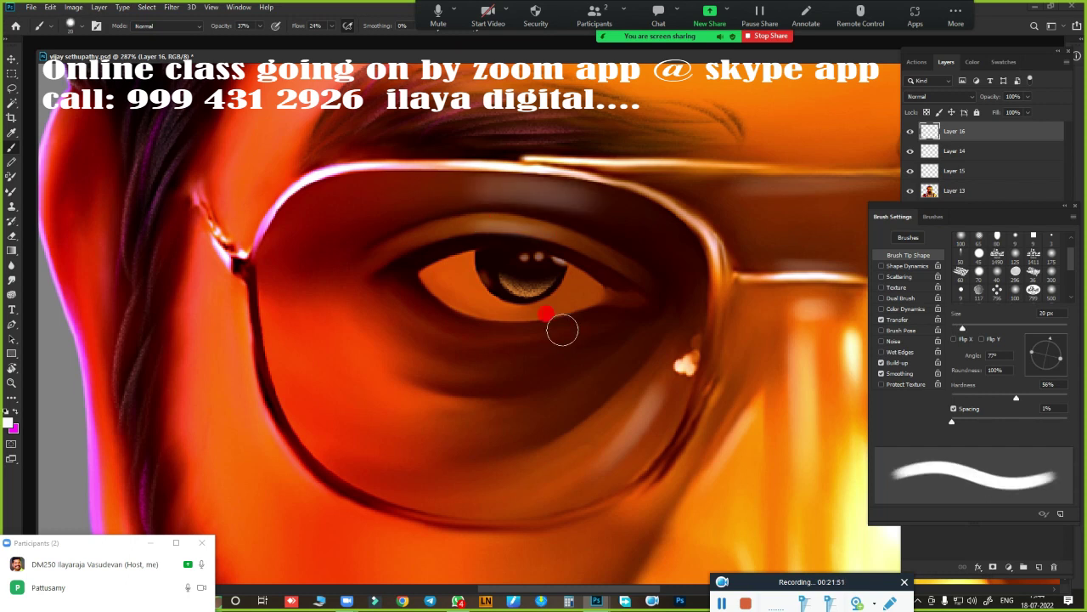
{"action": "key", "text": "bracketleft"}
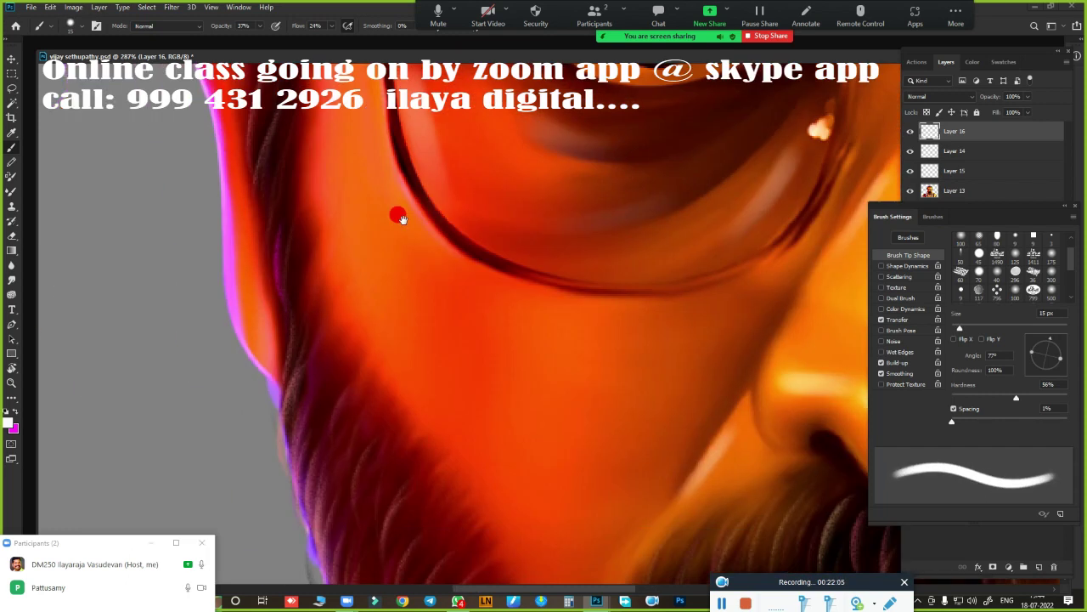
{"action": "left_click_drag", "start_coordinate": [258, 456], "coordinate": [397, 213]}
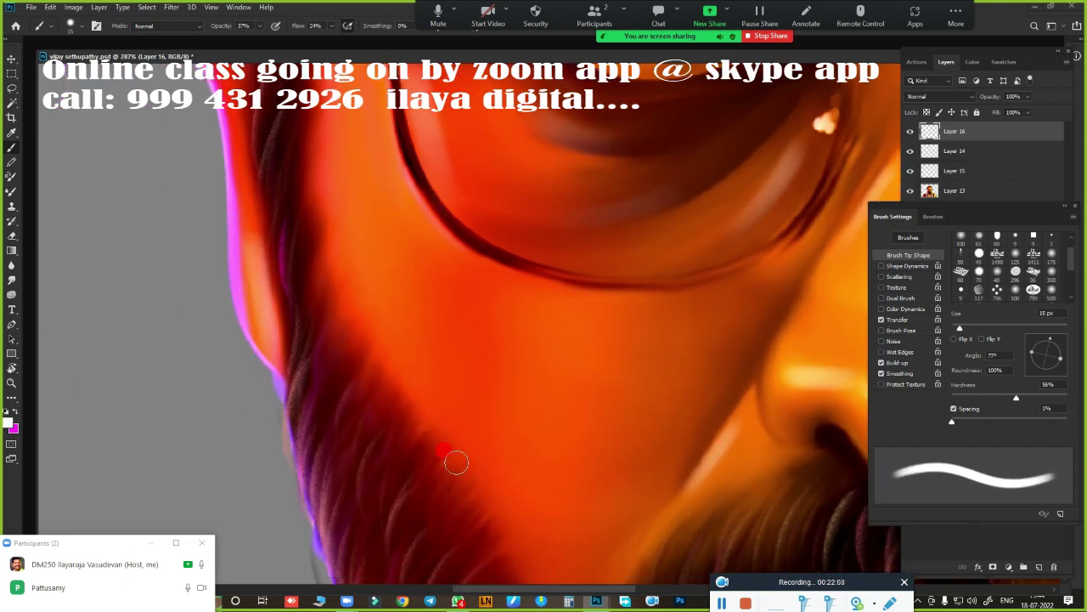
{"action": "scroll", "coordinate": [450, 408], "scroll_direction": "down", "scroll_amount": 2}
{"action": "key", "text": "bracketright"}
{"action": "key", "text": "bracketright"}
{"action": "key", "text": "bracketright"}
{"action": "scroll", "coordinate": [595, 450], "scroll_direction": "down", "scroll_amount": 2}
{"action": "scroll", "coordinate": [502, 388], "scroll_direction": "up", "scroll_amount": 2}
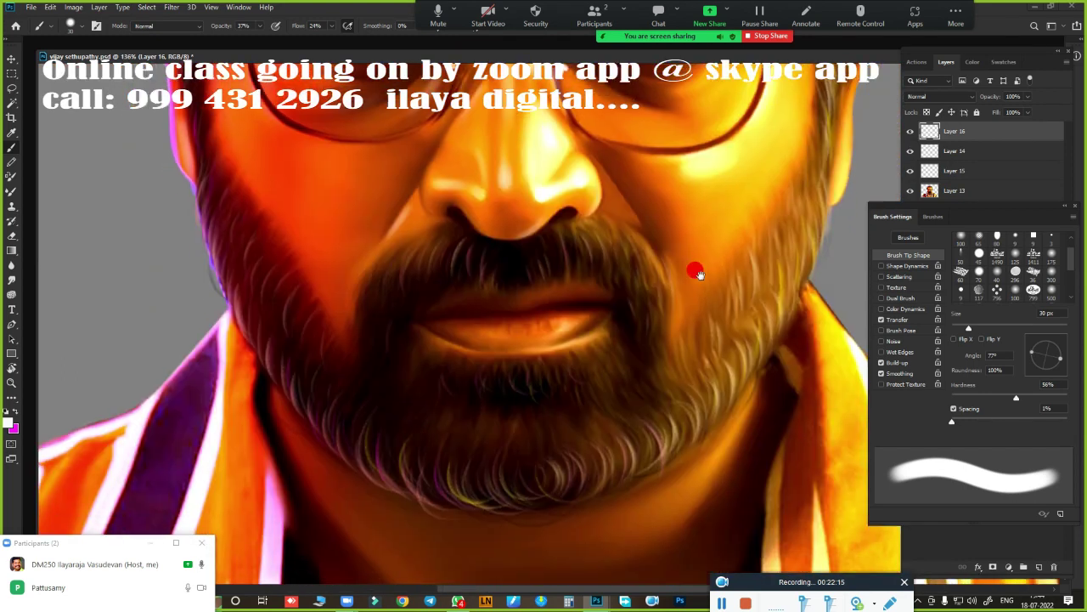
{"action": "scroll", "coordinate": [485, 359], "scroll_direction": "up", "scroll_amount": 3}
{"action": "key", "text": "bracketleft"}
{"action": "key", "text": "bracketleft"}
{"action": "key", "text": "bracketleft"}
{"action": "key", "text": "bracketleft"}
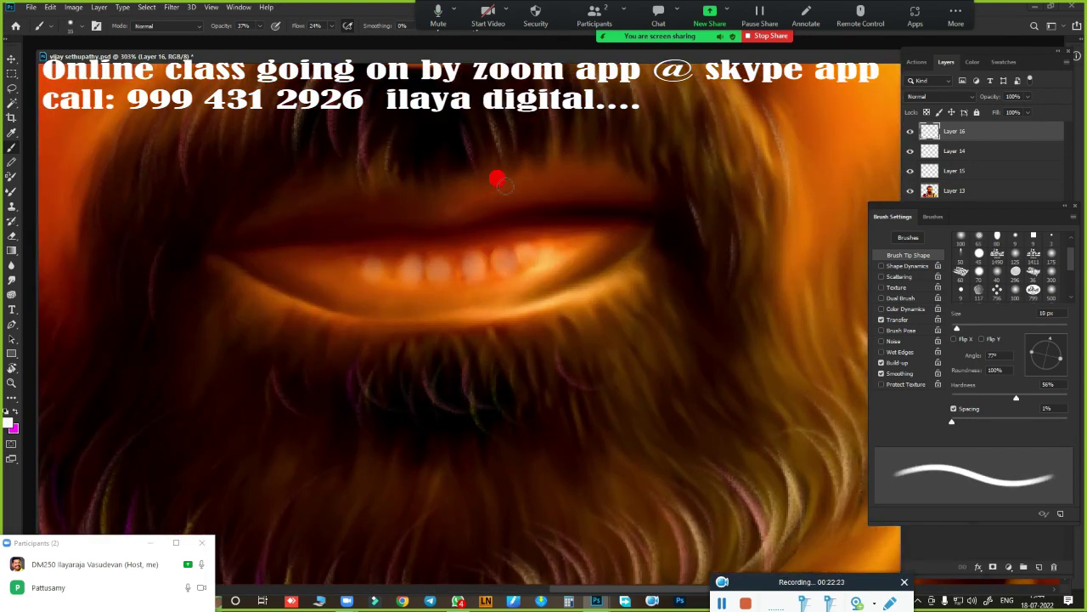
{"action": "key", "text": "bracketleft"}
Work around the glasses and paint a light stroke along the left forehead hairline.
{"action": "scroll", "coordinate": [509, 340], "scroll_direction": "down", "scroll_amount": 5}
{"action": "scroll", "coordinate": [637, 361], "scroll_direction": "up", "scroll_amount": 5}
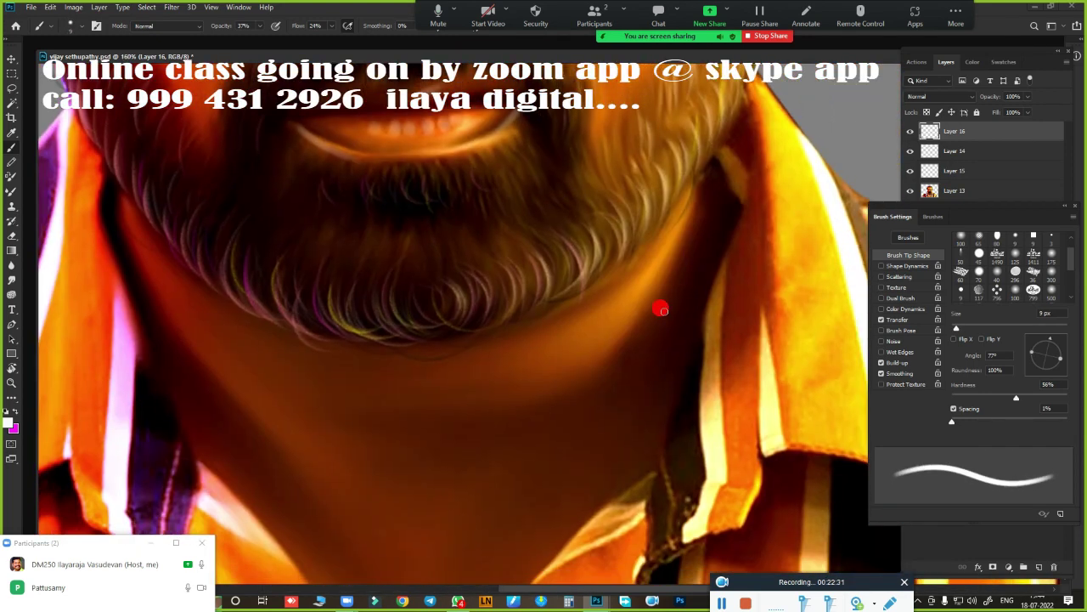
{"action": "key", "text": "bracketright"}
{"action": "key", "text": "bracketright"}
{"action": "key", "text": "bracketright"}
{"action": "key", "text": "bracketright"}
{"action": "key", "text": "bracketright"}
{"action": "key", "text": "bracketright"}
{"action": "scroll", "coordinate": [586, 501], "scroll_direction": "down", "scroll_amount": 2}
{"action": "left_click_drag", "start_coordinate": [613, 515], "coordinate": [617, 544]}
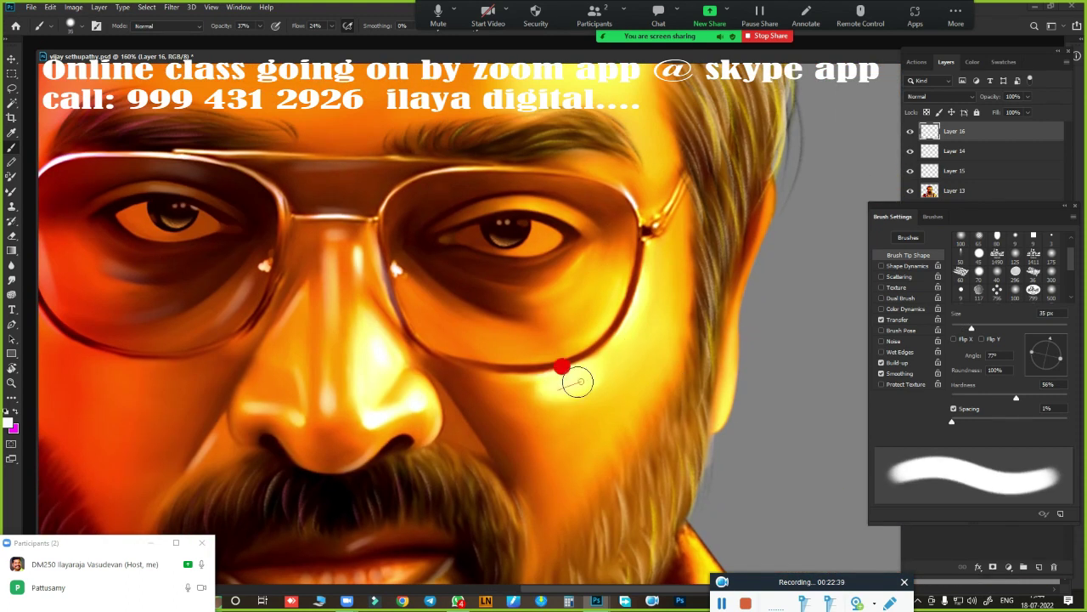
{"action": "key", "text": "bracketleft"}
{"action": "key", "text": "bracketleft"}
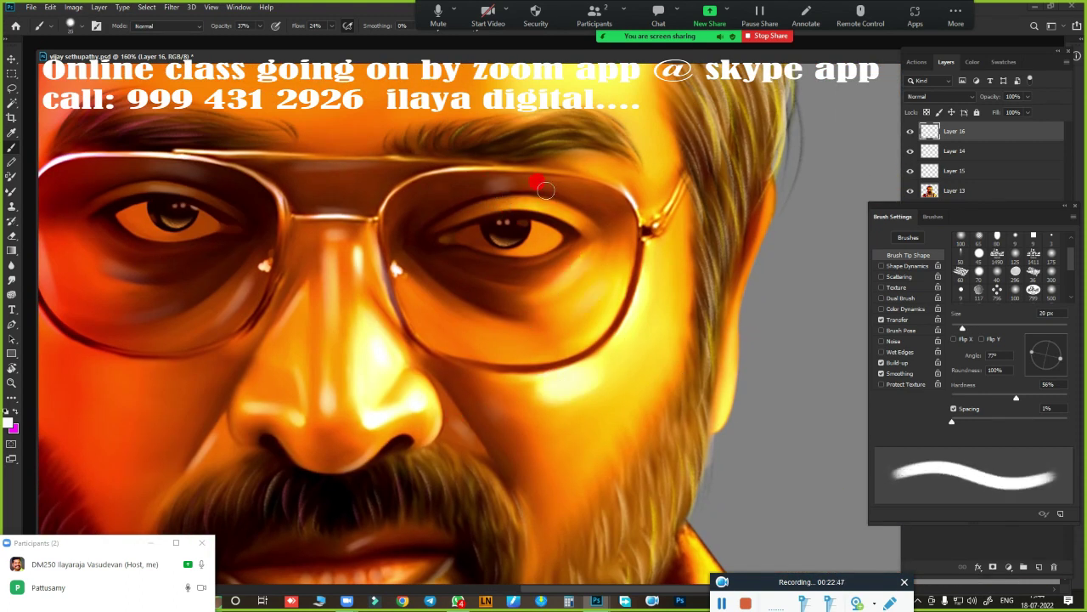
{"action": "key", "text": "bracketleft"}
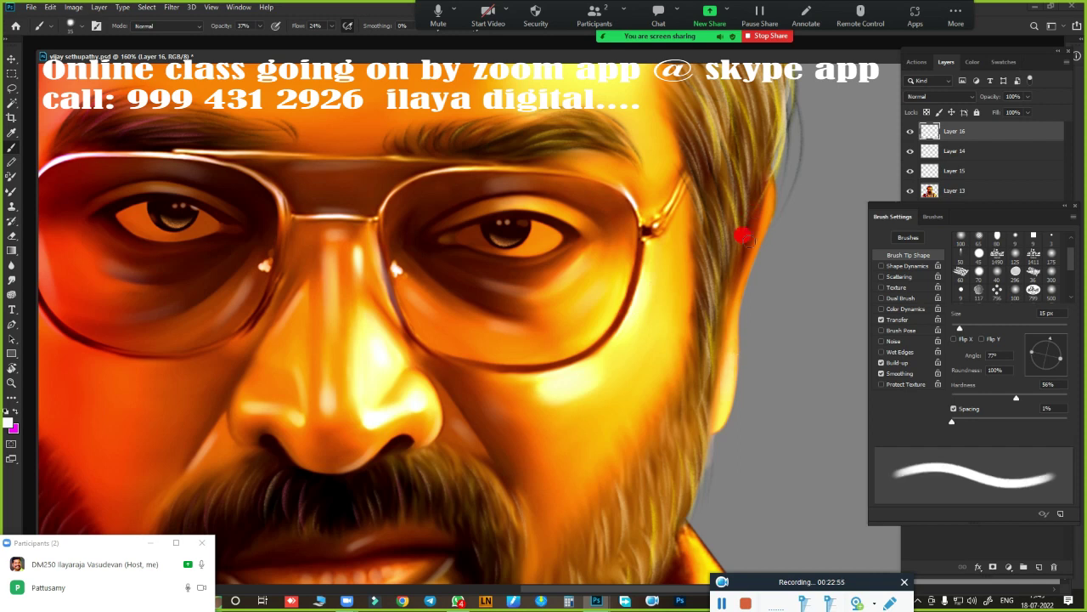
{"action": "key", "text": "bracketright"}
{"action": "key", "text": "bracketright"}
{"action": "left_click_drag", "start_coordinate": [650, 138], "coordinate": [633, 373]}
{"action": "key", "text": "bracketright"}
{"action": "key", "text": "bracketright"}
{"action": "key", "text": "bracketright"}
{"action": "left_click_drag", "start_coordinate": [136, 182], "coordinate": [148, 294]}
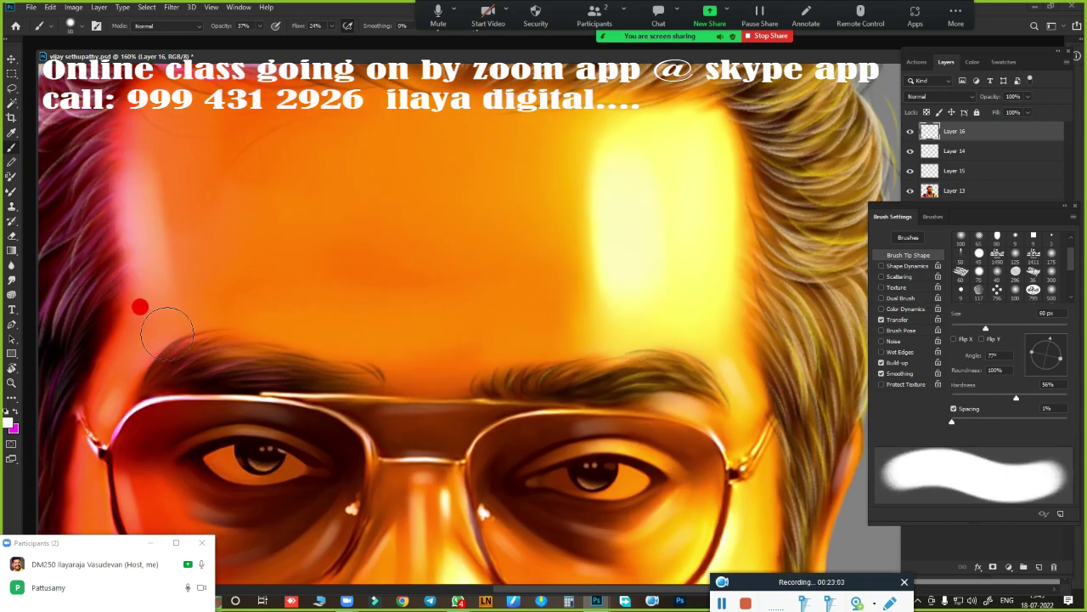
{"action": "key", "text": "bracketright"}
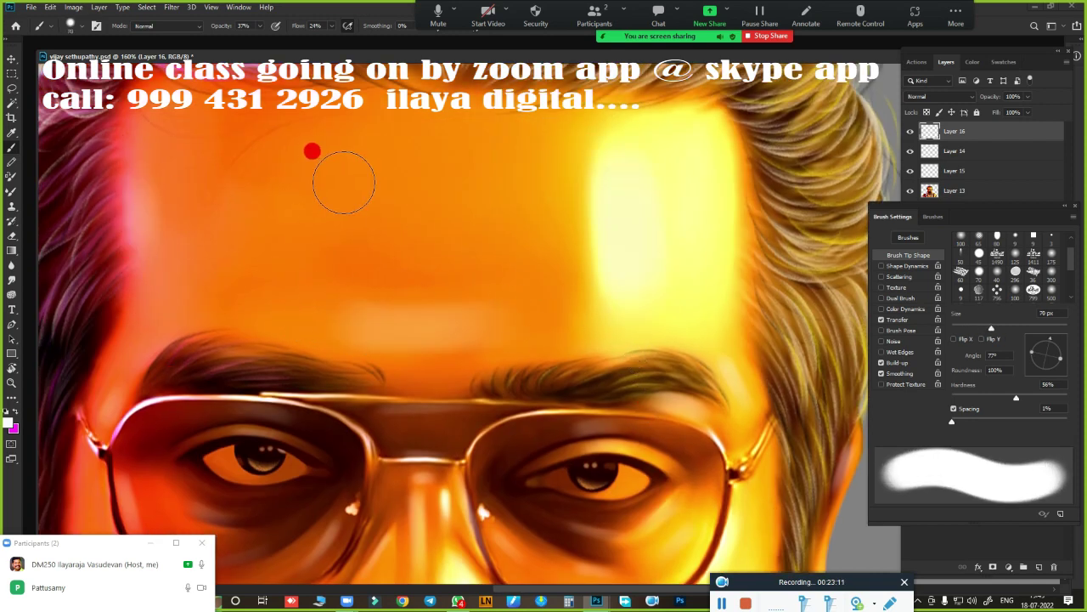
{"action": "key", "text": "ctrl+0"}
{"action": "scroll", "coordinate": [628, 271], "scroll_direction": "up", "scroll_amount": 3}
Lower Layer 16's fill and move it below Layer 15.
{"action": "key", "text": "e"}
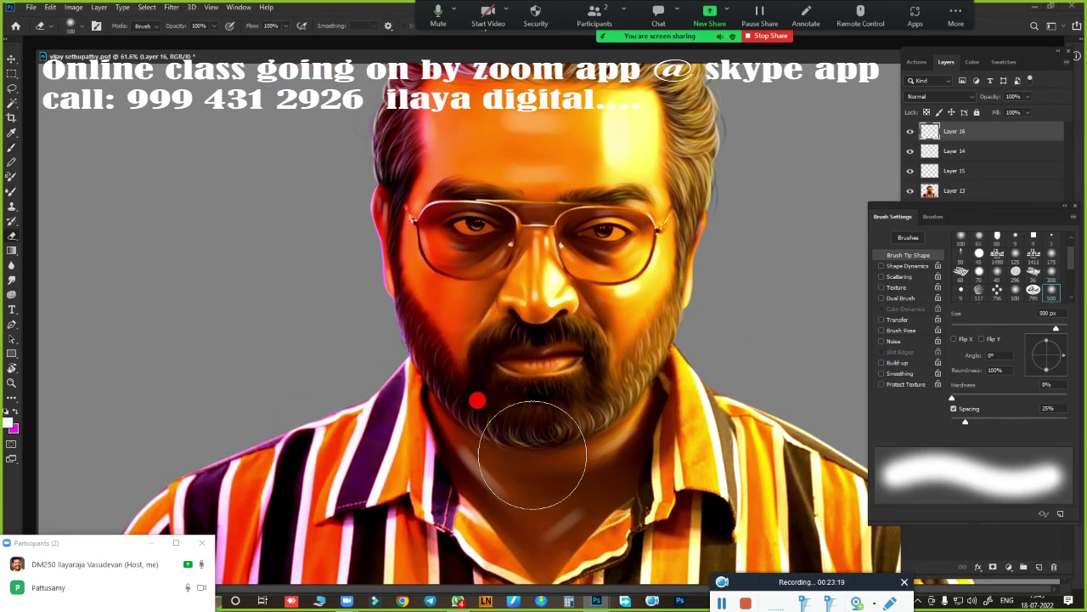
{"action": "left_click", "coordinate": [957, 141]}
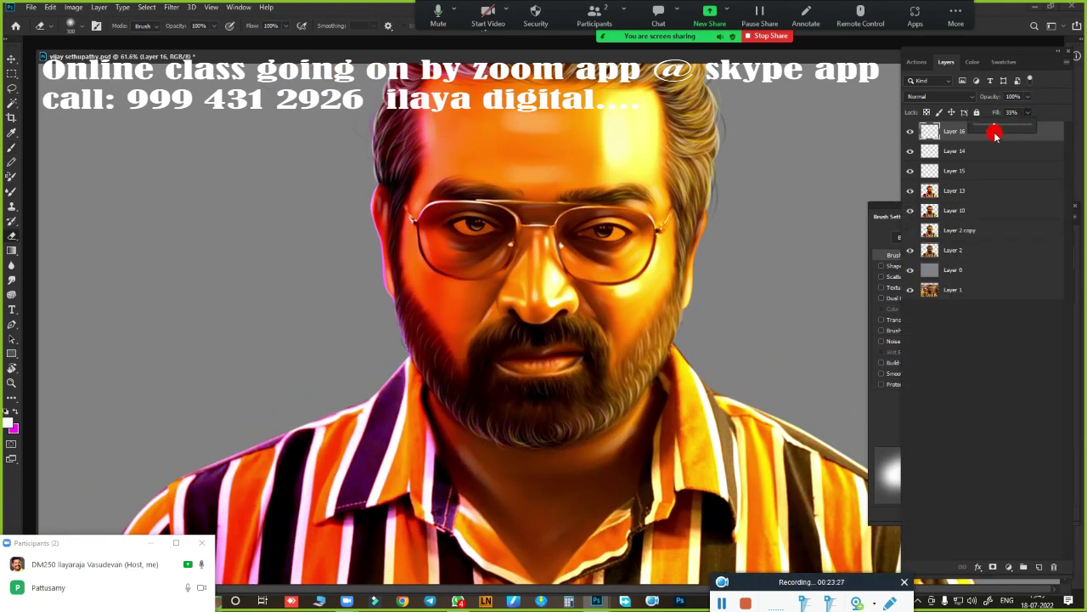
{"action": "left_click_drag", "start_coordinate": [1028, 113], "coordinate": [1007, 129]}
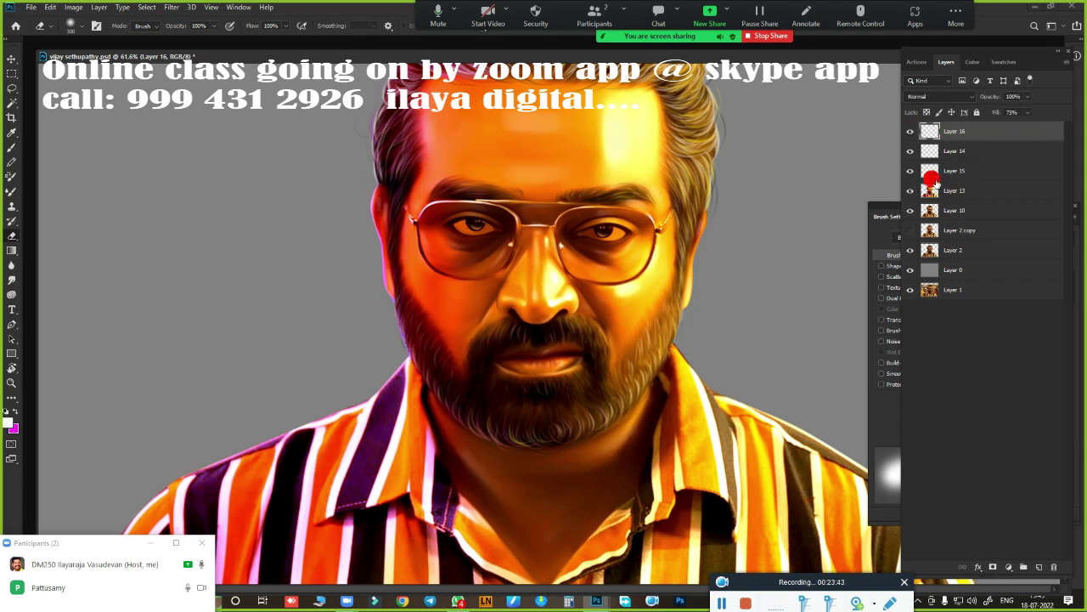
{"action": "scroll", "coordinate": [697, 291], "scroll_direction": "down", "scroll_amount": 5}
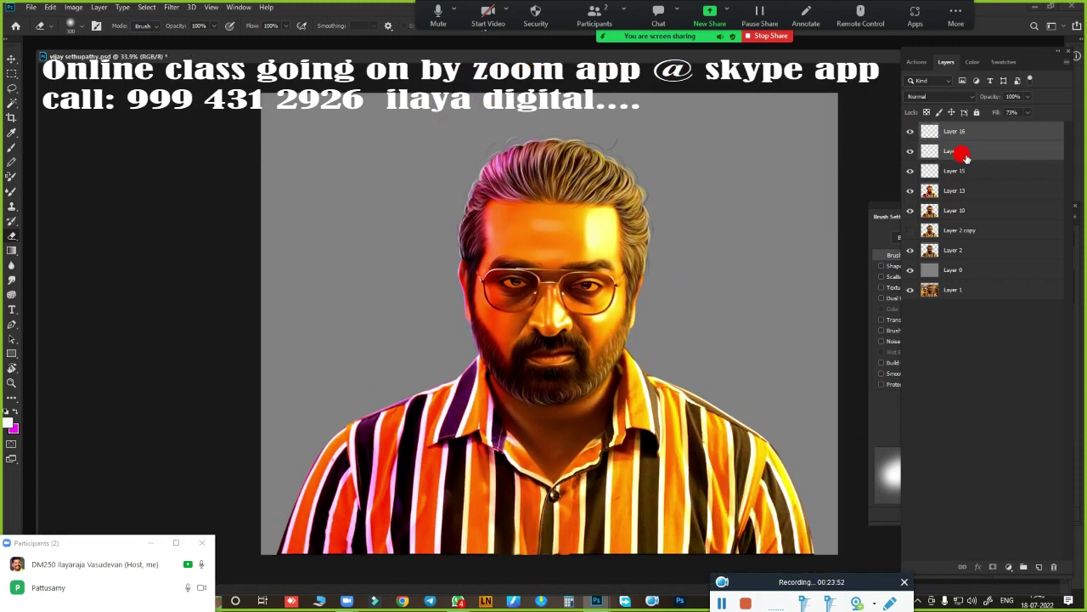
{"action": "left_click_drag", "start_coordinate": [959, 131], "coordinate": [946, 178]}
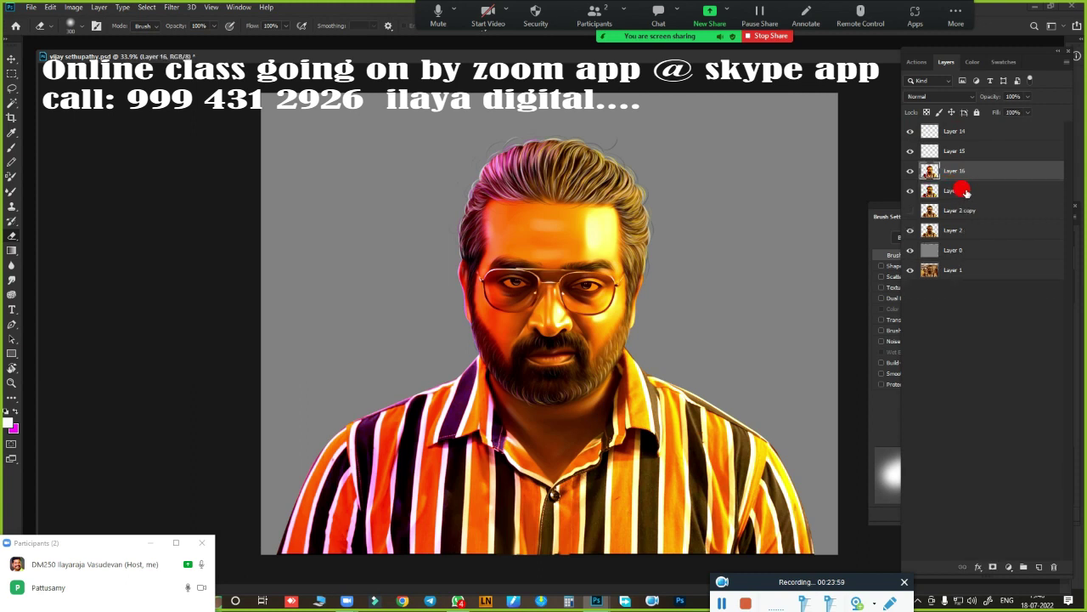
Select Layer 14 and the other painting layers and group them into Group 1.
{"action": "left_click", "coordinate": [961, 133], "text": "ctrl"}
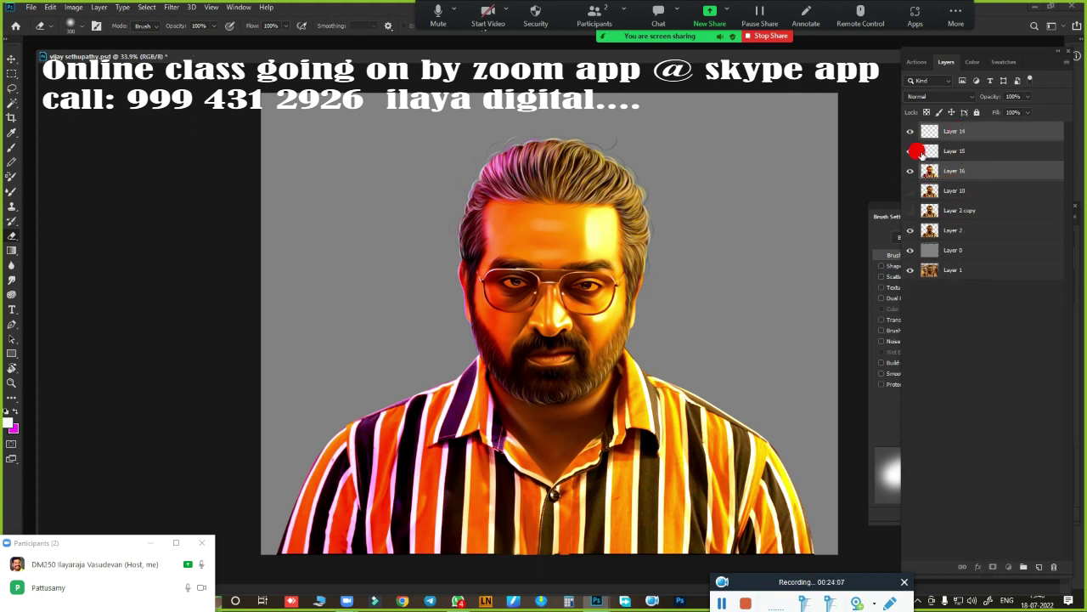
{"action": "left_click", "coordinate": [964, 129]}
{"action": "left_click", "coordinate": [953, 210], "text": "shift"}
{"action": "key", "text": "ctrl+g"}
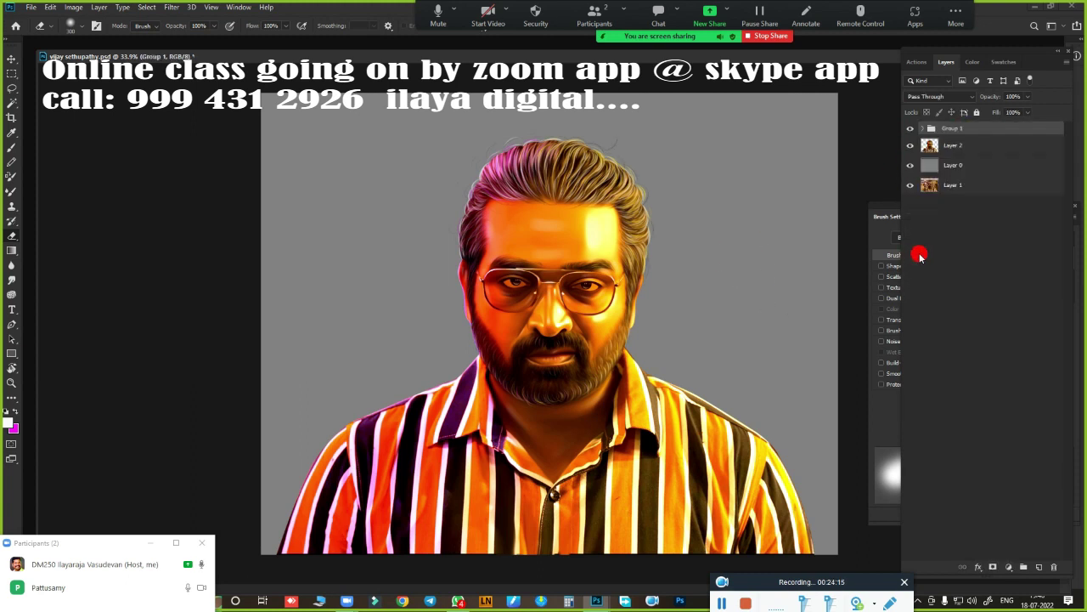
Resize the image to 20 inches wide and duplicate Group 1.
{"action": "key", "text": "ctrl+alt+i"}
{"action": "type", "text": "20"}
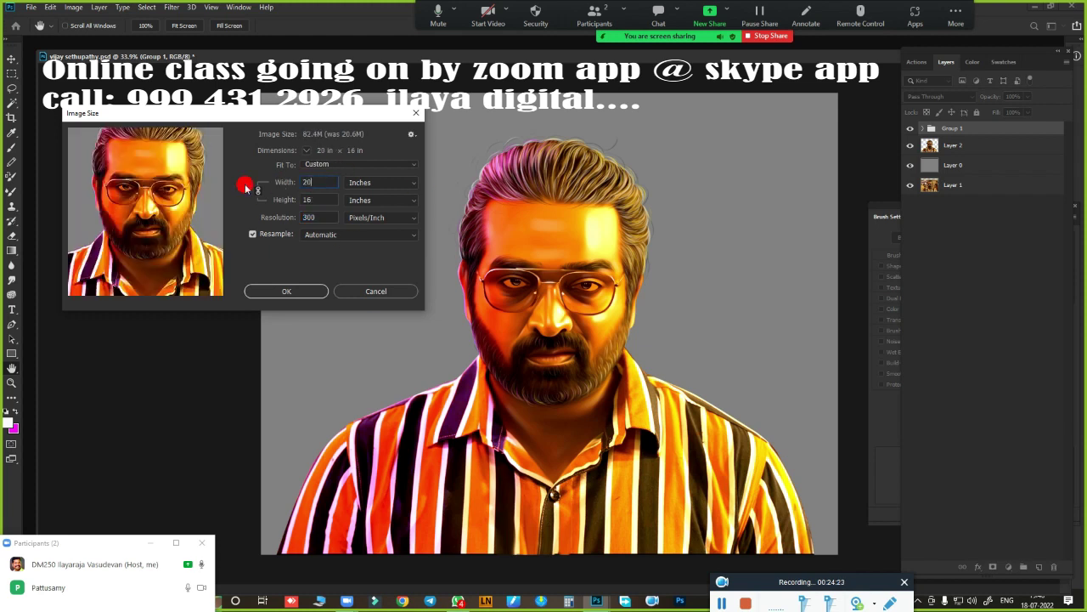
{"action": "key", "text": "Return"}
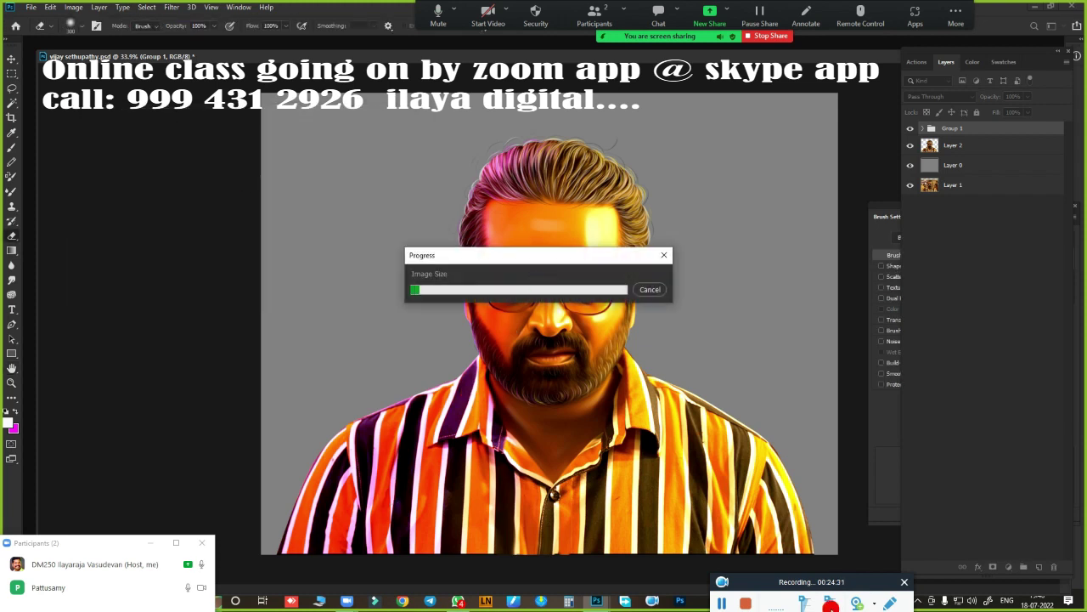
{"action": "key", "text": "ctrl+j"}
Merge the Group 1 copy into one layer and toggle it to compare with the photo.
{"action": "key", "text": "ctrl+e"}
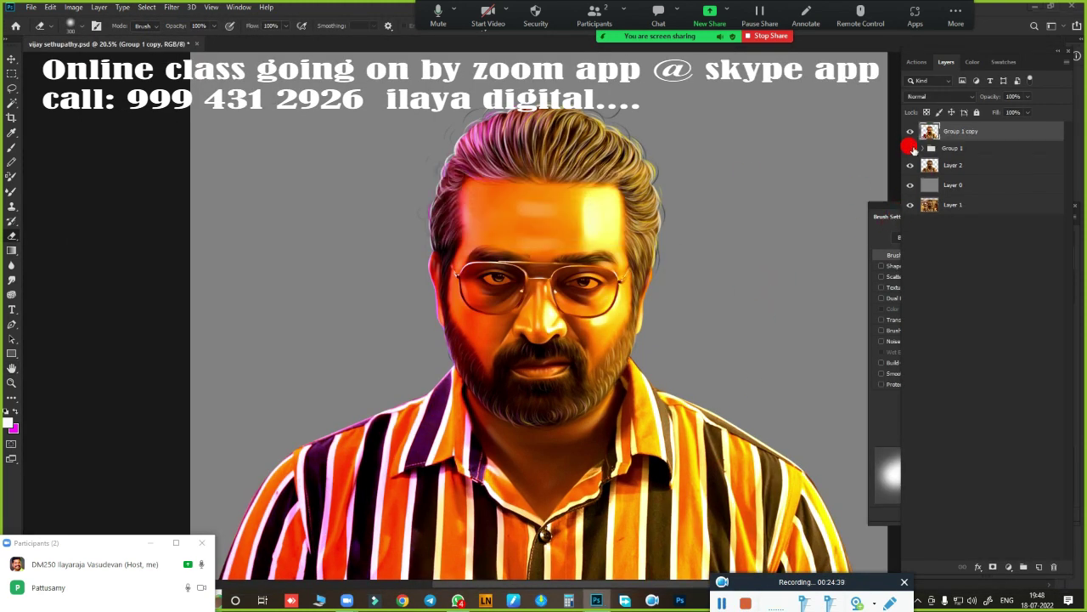
{"action": "left_click", "coordinate": [909, 132]}
{"action": "left_click", "coordinate": [909, 132]}
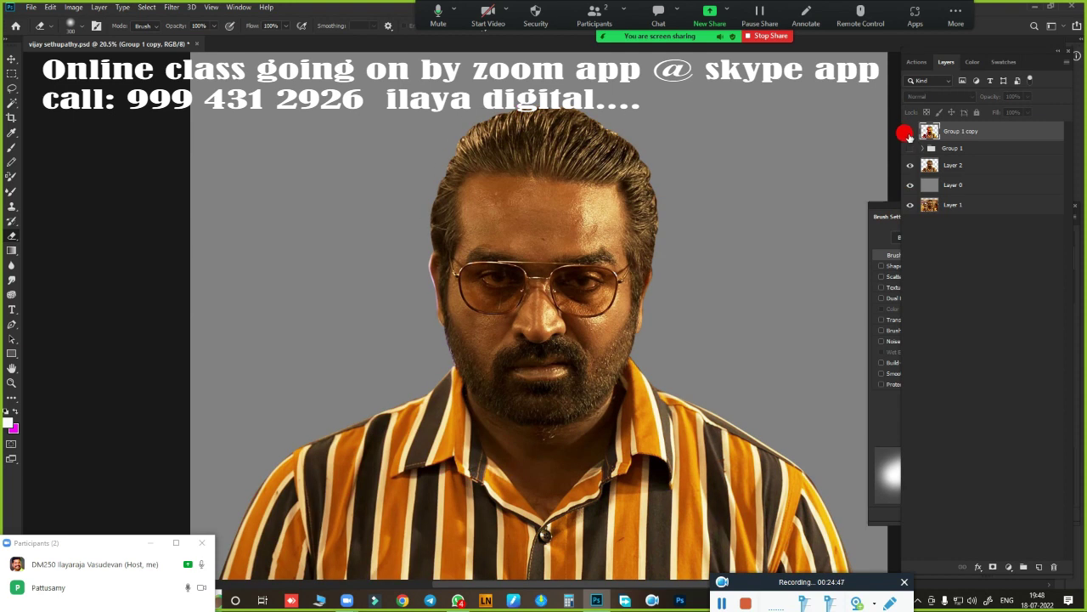
{"action": "left_click", "coordinate": [910, 132]}
{"action": "left_click", "coordinate": [910, 131]}
{"action": "key", "text": "ctrl+0"}
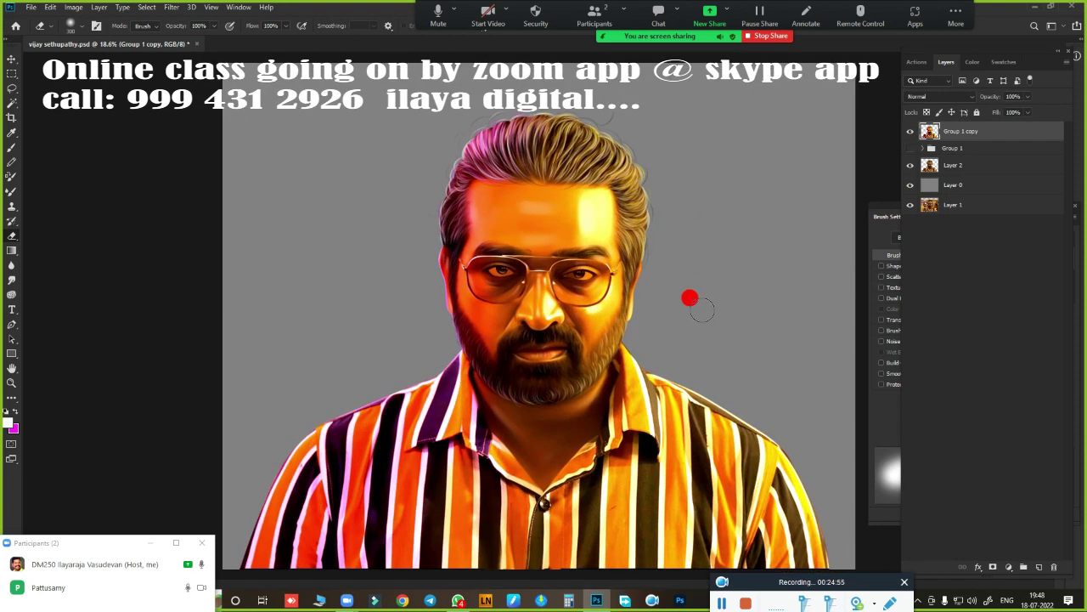
Slightly adjust the merged portrait's saturation with Hue/Saturation.
{"action": "key", "text": "ctrl+u"}
{"action": "mouse_move", "coordinate": [769, 159]}
{"action": "left_mouse_down"}
{"action": "mouse_move", "coordinate": [752, 160]}
{"action": "mouse_move", "coordinate": [769, 164]}
{"action": "left_mouse_up"}
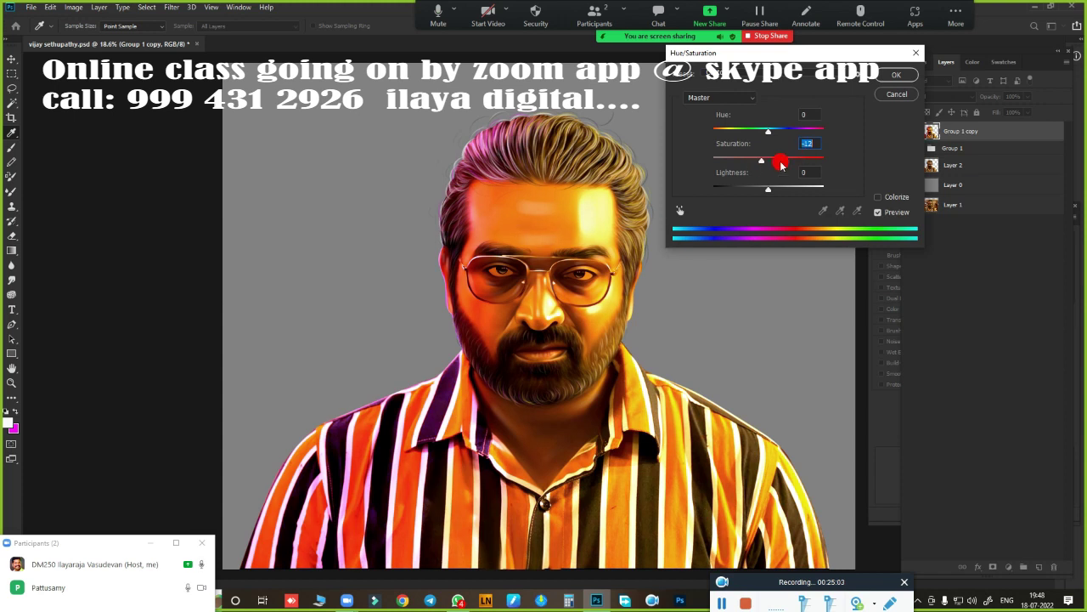
{"action": "left_click", "coordinate": [884, 79]}
Apply a Curves adjustment on the Blue channel to the merged portrait.
{"action": "key", "text": "ctrl+m"}
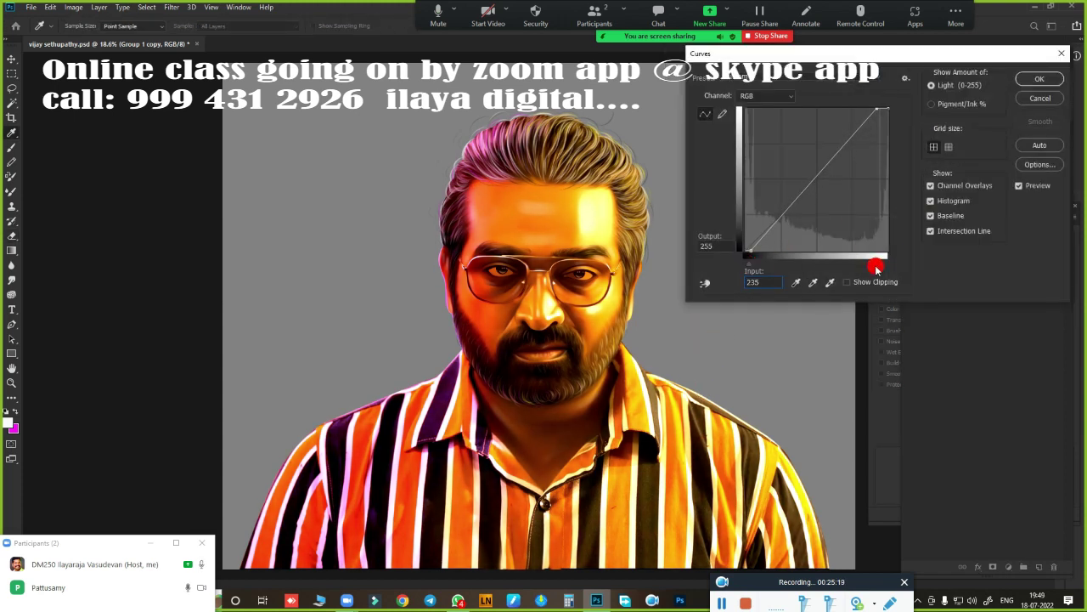
{"action": "key", "text": "alt+5"}
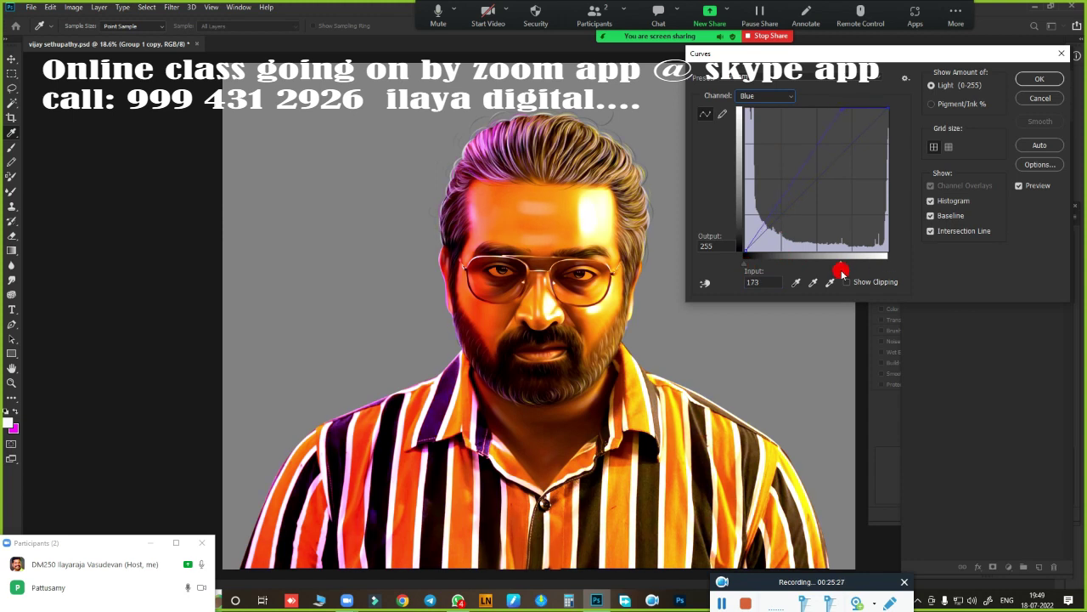
{"action": "left_click", "coordinate": [1041, 78]}
{"action": "key", "text": "ctrl+minus"}
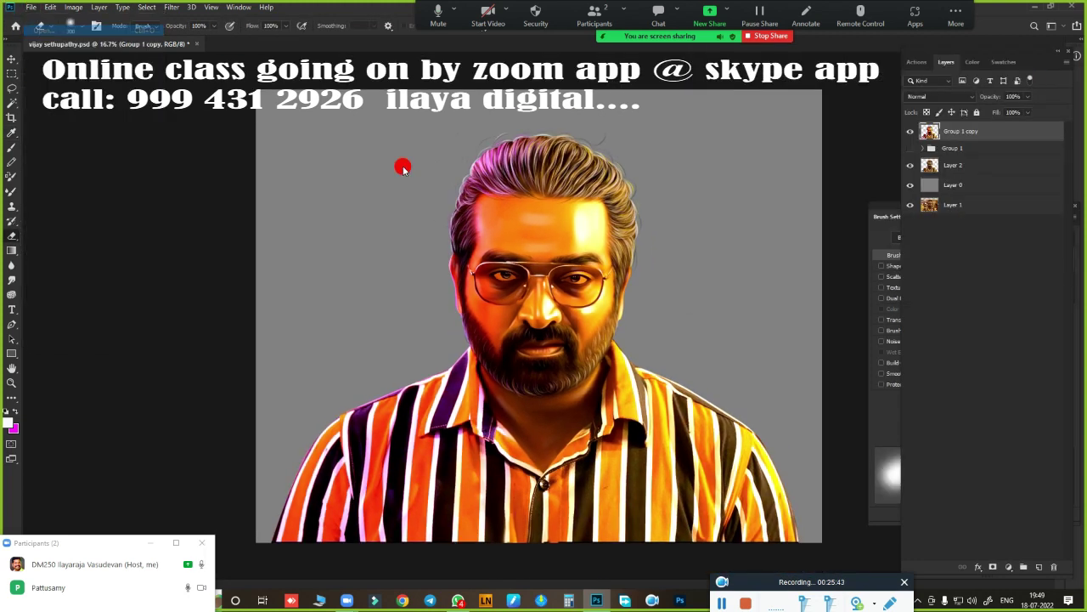
{"action": "key", "text": "ctrl+o"}
Bring 4.jpg into the portrait file, flipped horizontally and stretched to fill the canvas.
{"action": "left_click", "coordinate": [908, 488]}
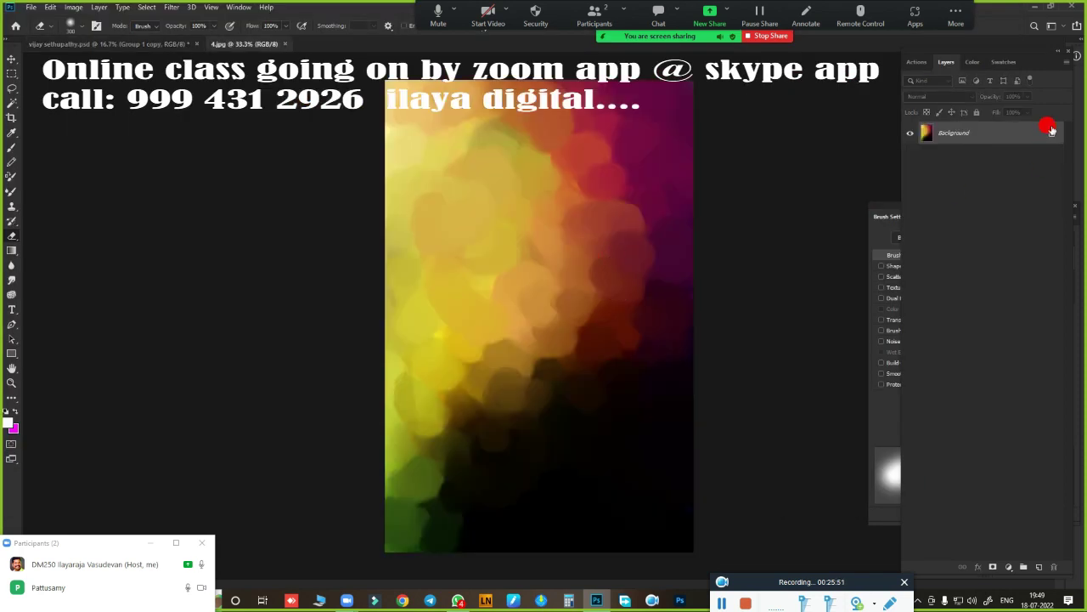
{"action": "key", "text": "v"}
{"action": "mouse_move", "coordinate": [563, 184]}
{"action": "left_mouse_down"}
{"action": "mouse_move", "coordinate": [429, 207]}
{"action": "mouse_move", "coordinate": [387, 171]}
{"action": "left_mouse_up"}
{"action": "key", "text": "ctrl+t"}
{"action": "right_click", "coordinate": [429, 206]}
{"action": "left_click", "coordinate": [442, 340]}
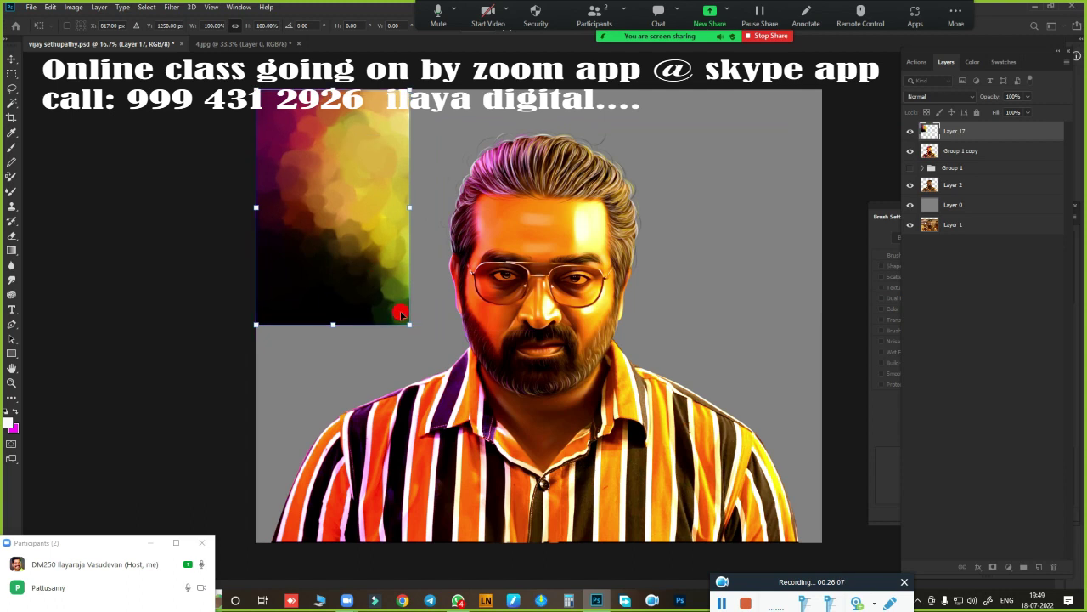
{"action": "mouse_move", "coordinate": [403, 316]}
{"action": "left_mouse_down"}
{"action": "mouse_move", "coordinate": [791, 536]}
{"action": "mouse_move", "coordinate": [822, 541]}
{"action": "left_mouse_up"}
{"action": "key", "text": "Return"}
Send the background beneath the portrait, shift its hue, and add an empty layer.
{"action": "key", "text": "ctrl+bracketleft"}
{"action": "key", "text": "ctrl+bracketleft"}
{"action": "key", "text": "ctrl+bracketleft"}
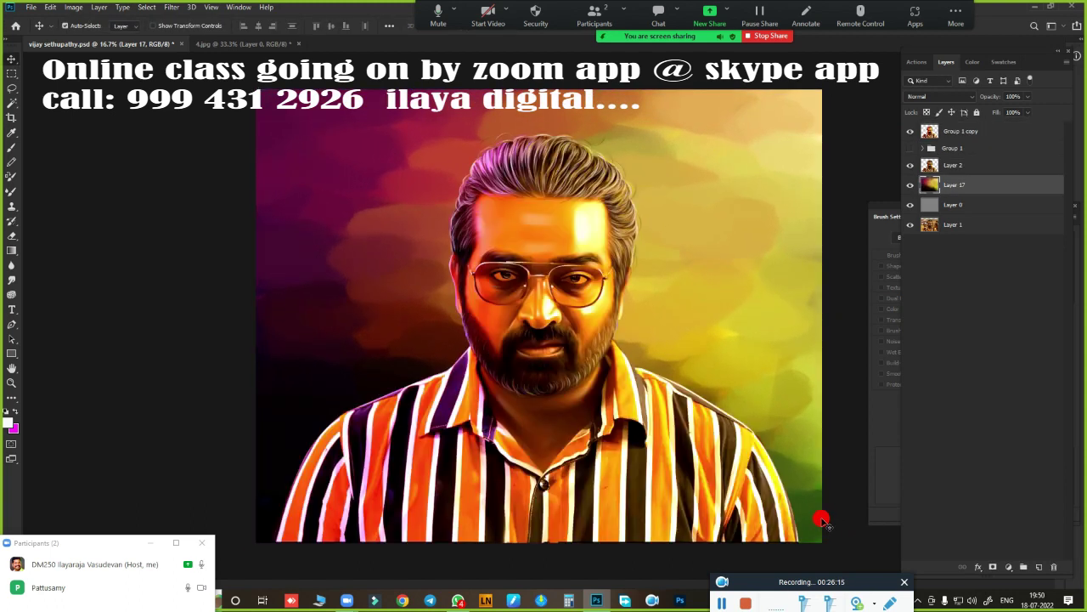
{"action": "key", "text": "ctrl+u"}
{"action": "mouse_move", "coordinate": [768, 130]}
{"action": "left_mouse_down"}
{"action": "mouse_move", "coordinate": [717, 142]}
{"action": "mouse_move", "coordinate": [762, 137]}
{"action": "left_mouse_up"}
{"action": "left_click", "coordinate": [896, 74]}
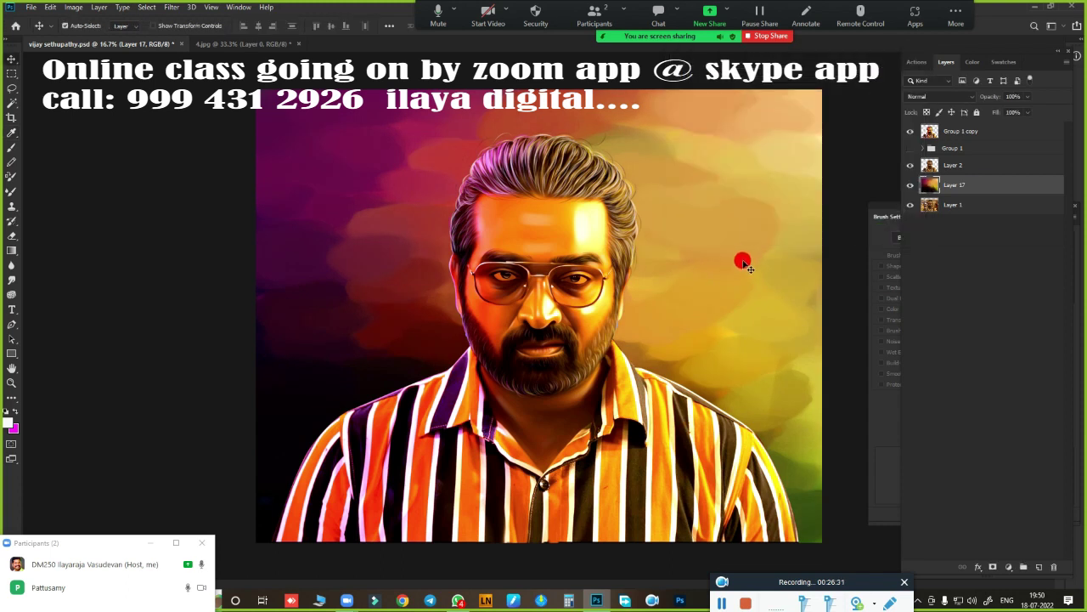
{"action": "key", "text": "ctrl+shift+alt+n"}
{"action": "key", "text": "ctrl+minus"}
Select the whole canvas and stroke a solid white border on Layer 18 at full fill.
{"action": "key", "text": "m"}
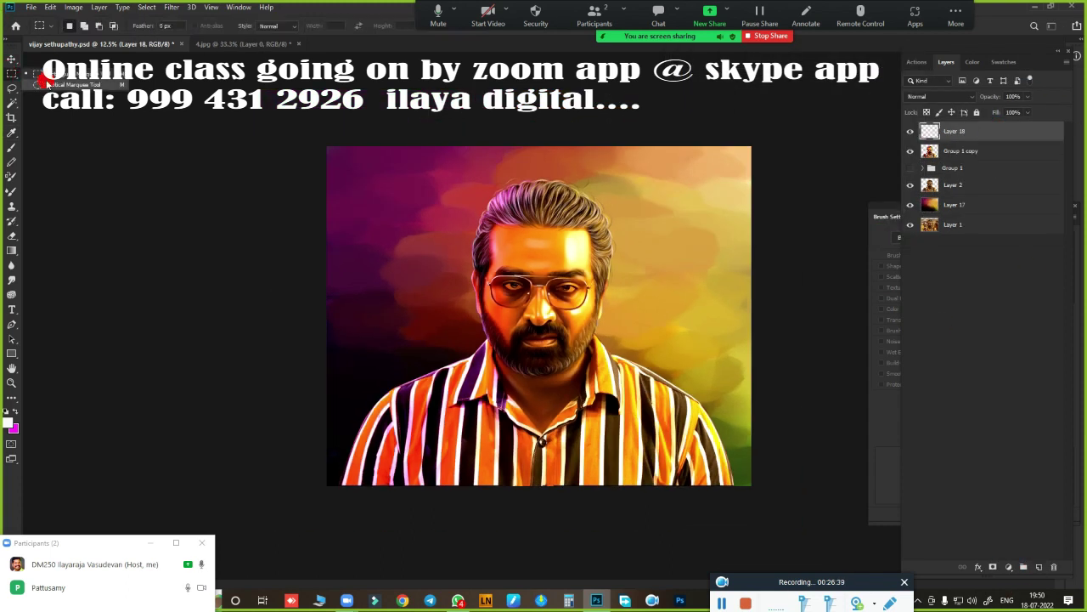
{"action": "mouse_move", "coordinate": [321, 108]}
{"action": "left_mouse_down"}
{"action": "mouse_move", "coordinate": [304, 467]}
{"action": "mouse_move", "coordinate": [753, 488]}
{"action": "left_mouse_up"}
{"action": "left_click", "coordinate": [616, 150]}
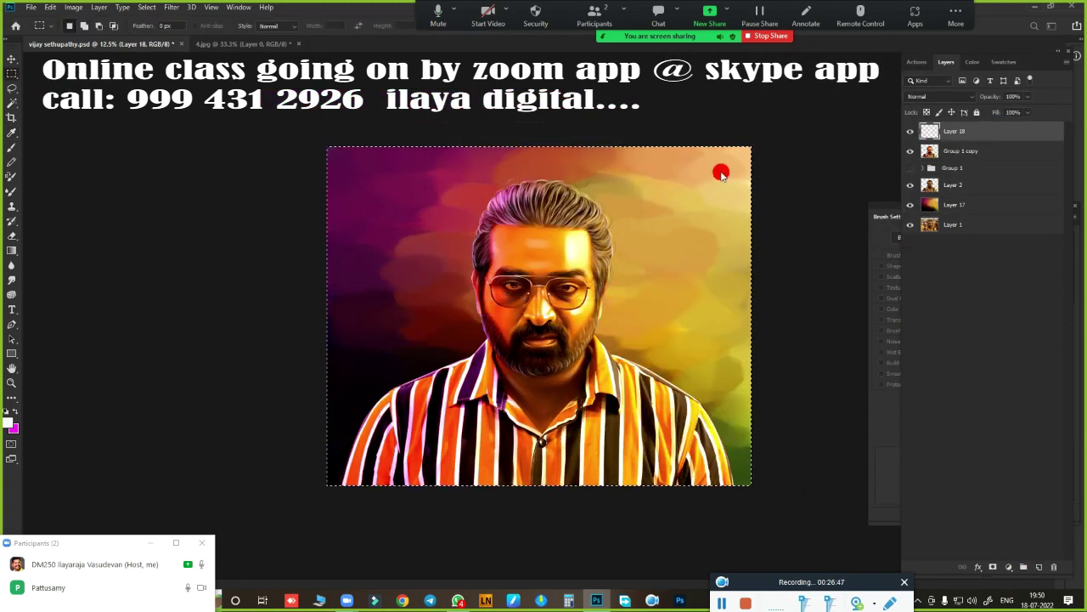
{"action": "left_click_drag", "start_coordinate": [1026, 125], "coordinate": [1017, 125]}
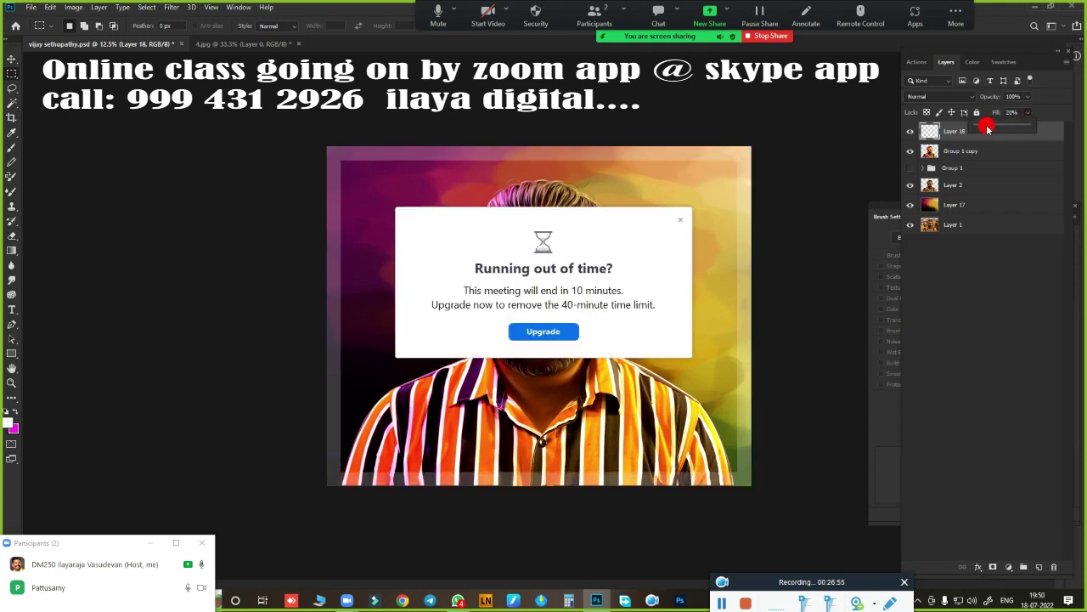
{"action": "left_click", "coordinate": [691, 218]}
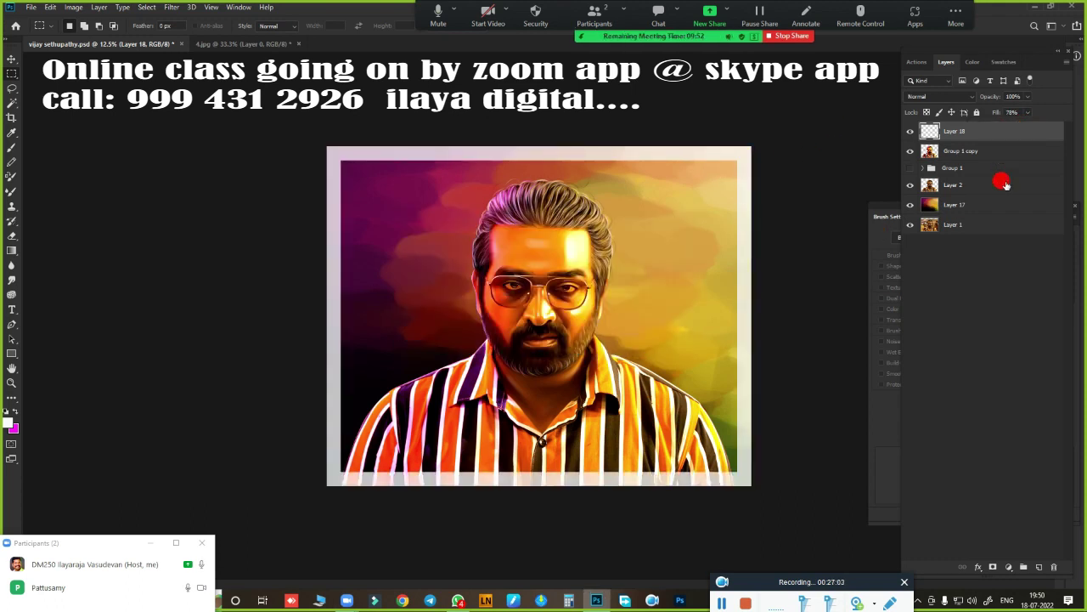
{"action": "key", "text": "ctrl+s"}
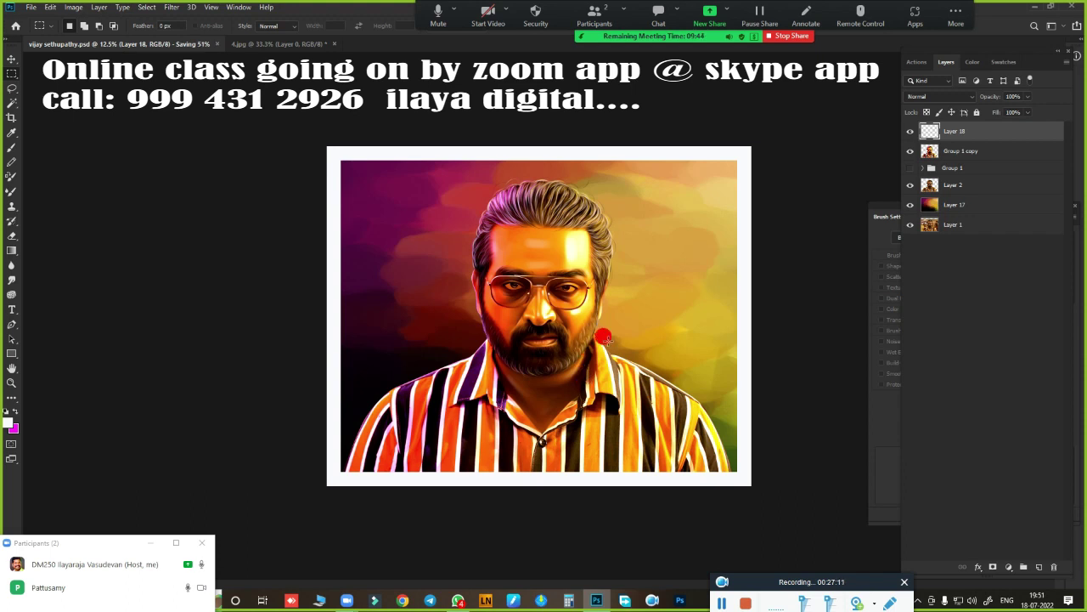
{"action": "right_click", "coordinate": [457, 304]}
{"action": "left_click", "coordinate": [442, 304]}
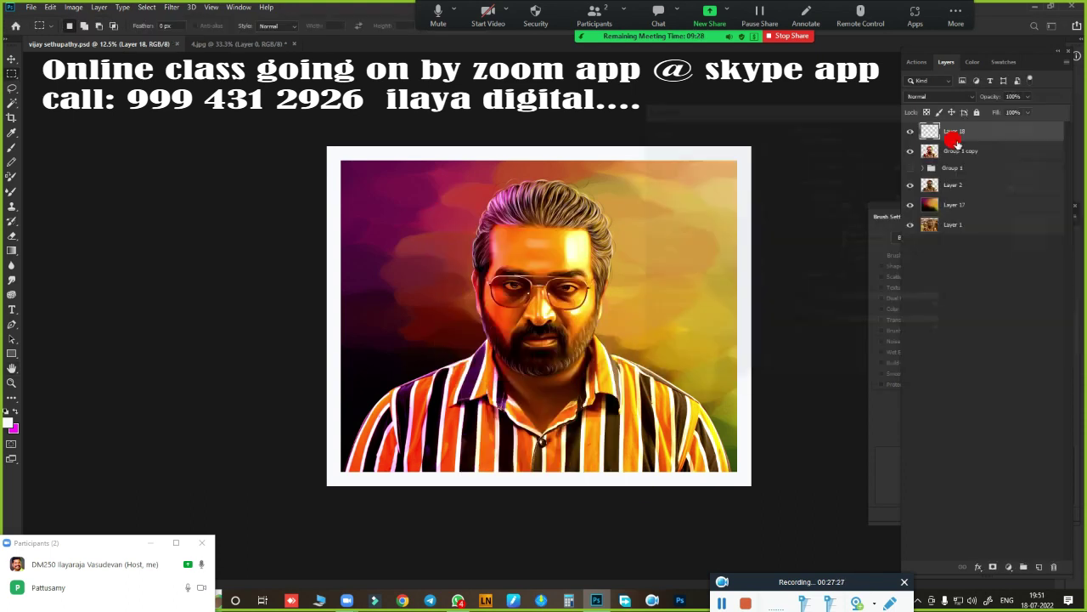